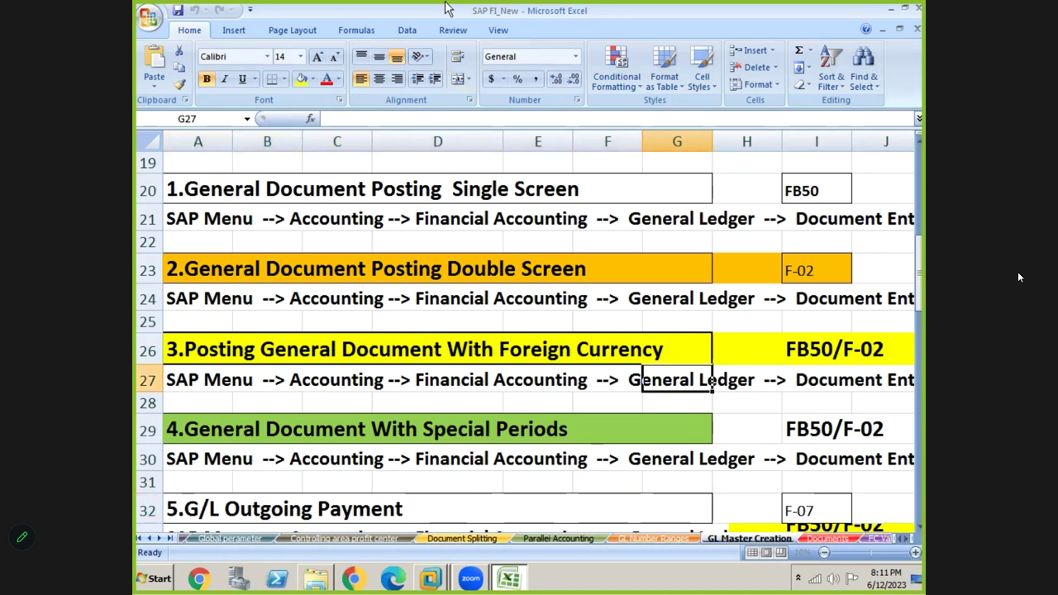
click(411, 377)
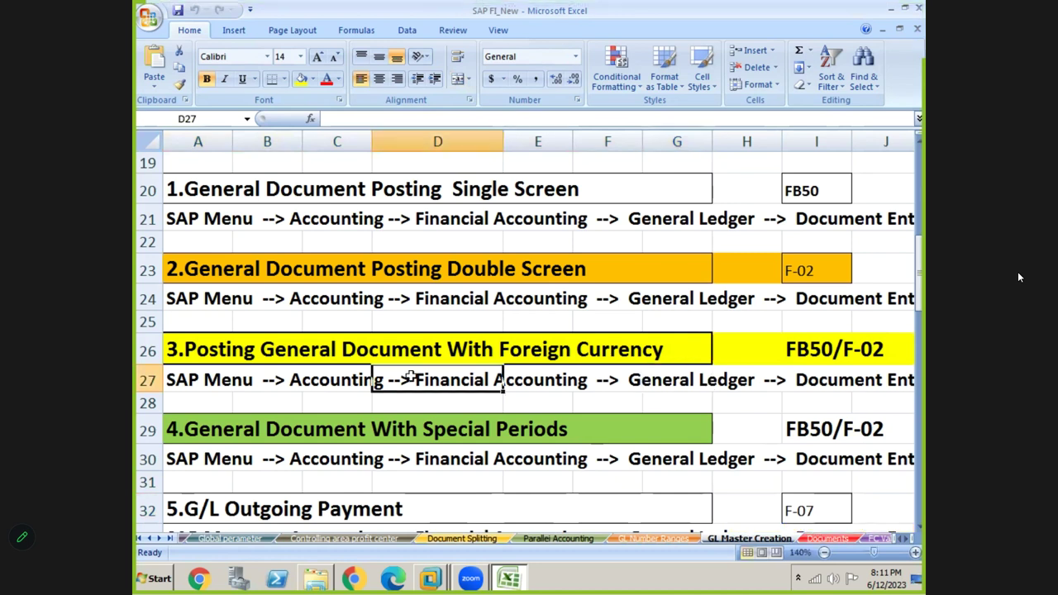
double_click(980, 118)
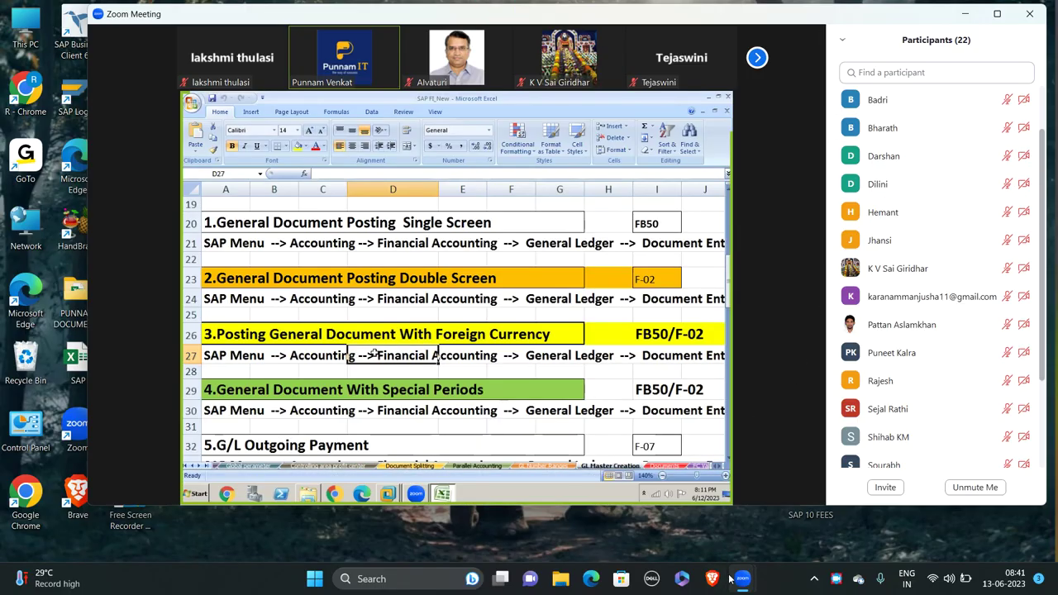
double_click(645, 357)
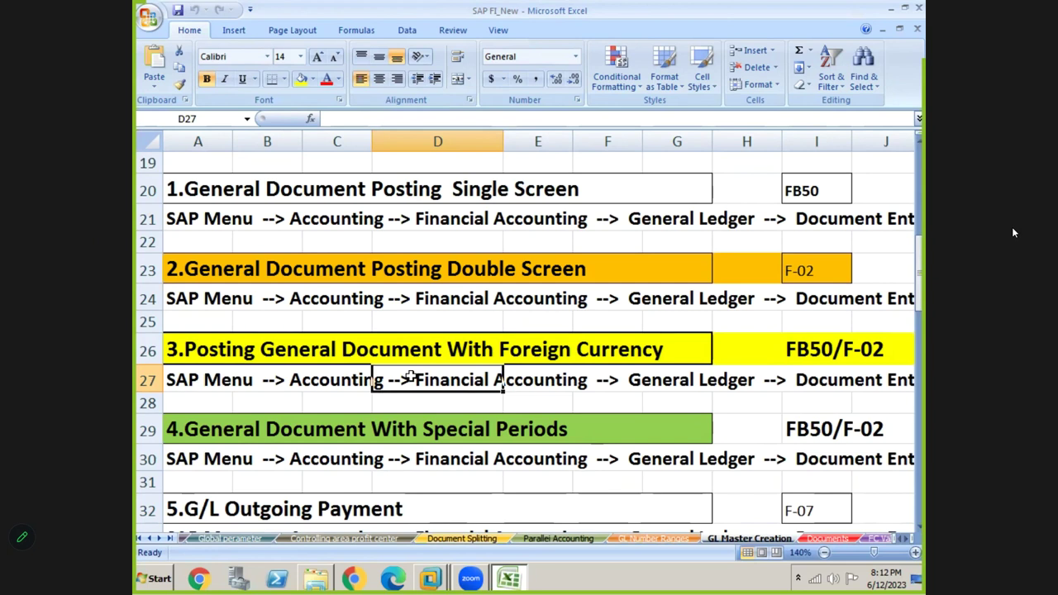
click(448, 317)
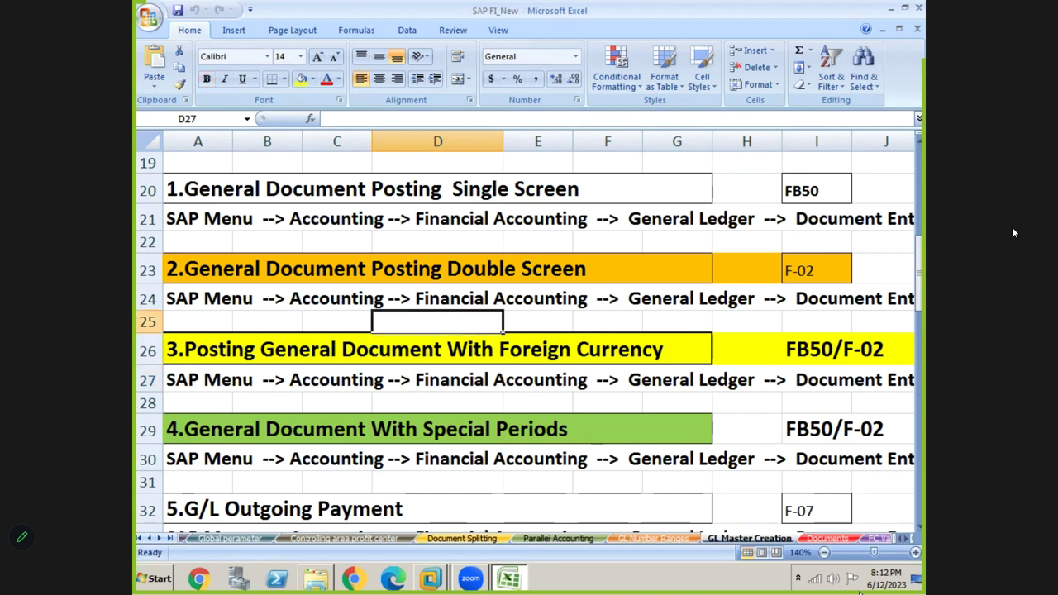
Step: Clear the debit/credit labels and the adjacent value in V5:W10 beside the GL Document Posting and GL outgoing Payment entries
click(824, 552)
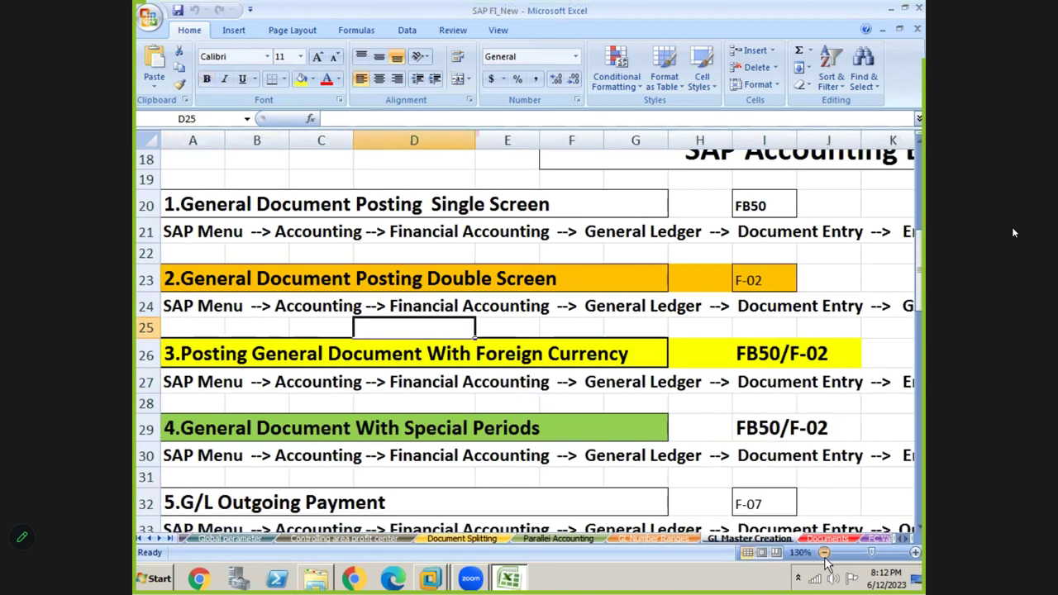
click(825, 552)
click(824, 552)
click(556, 401)
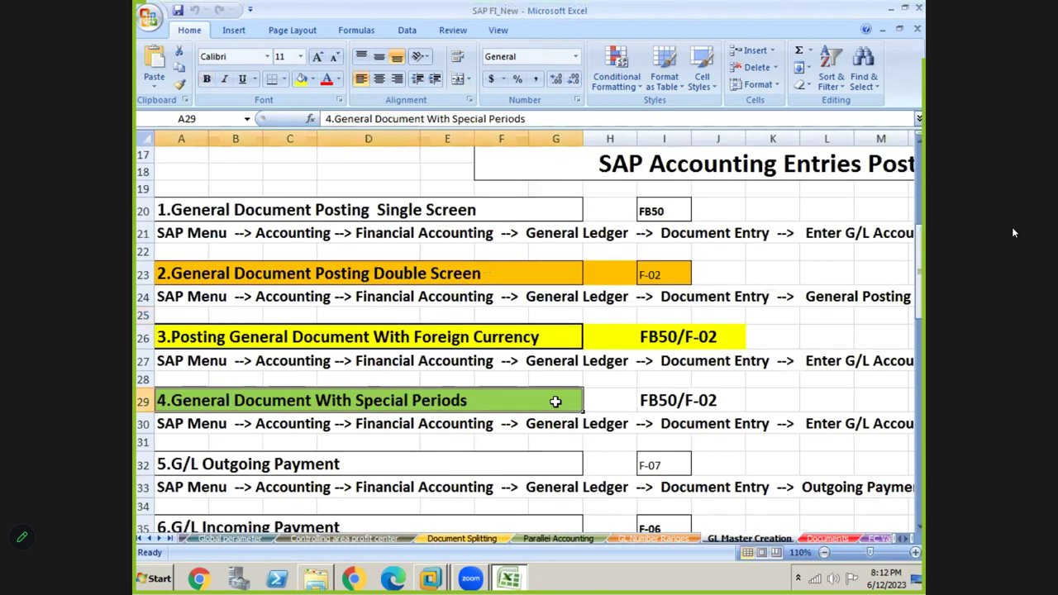
key(Up)
key(Up)
key(Up)
key(Up)
key(Up)
key(Up)
key(Up)
key(Up)
key(Up)
key(Up)
key(Up)
key(Up)
key(Up)
key(Up)
key(Up)
key(Up)
key(Right)
key(Right)
key(Right)
key(Right)
key(Right)
key(Right)
key(Right)
key(Right)
key(Right)
key(Right)
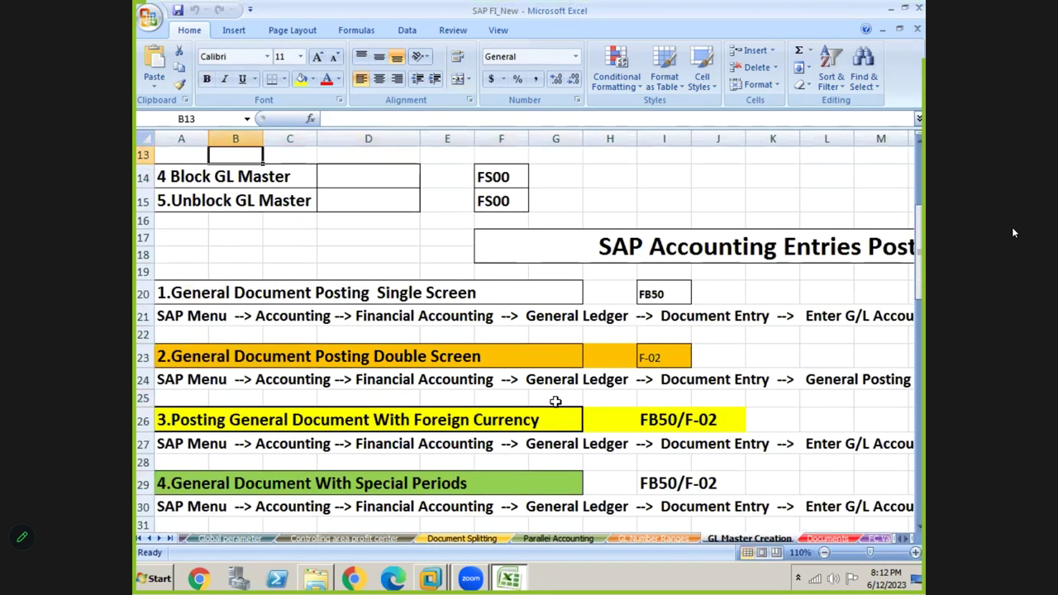
key(Right)
key(Right)
key(Right)
key(Right)
key(Right)
key(Right)
key(Right)
key(Right)
key(Right)
key(Right)
key(Right)
key(Right)
key(Right)
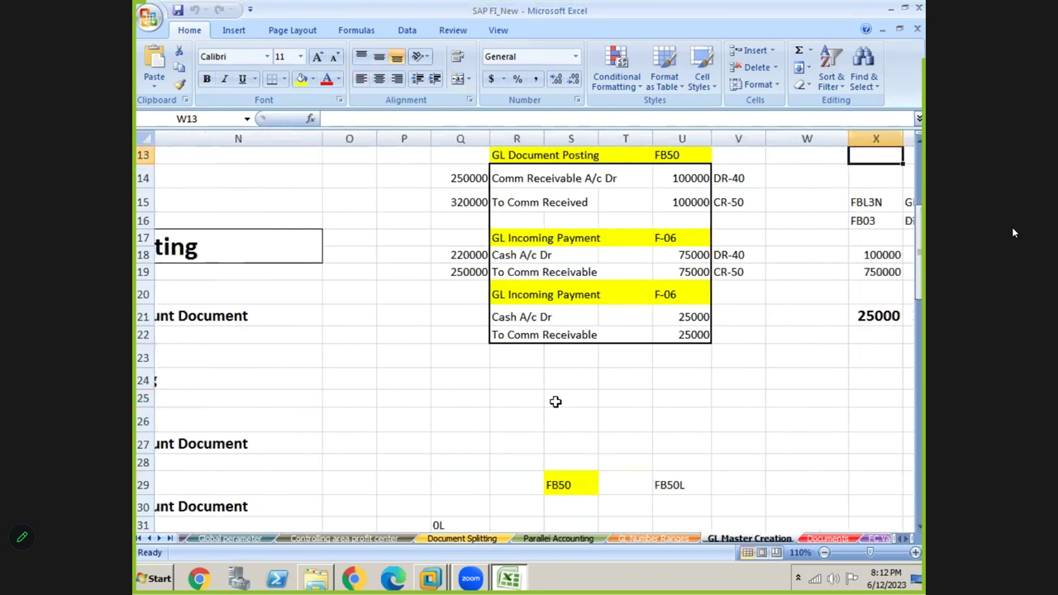
key(Up)
key(Up)
key(Up)
key(Up)
key(Up)
key(Up)
key(Up)
key(Up)
key(Up)
key(Up)
key(Up)
key(Up)
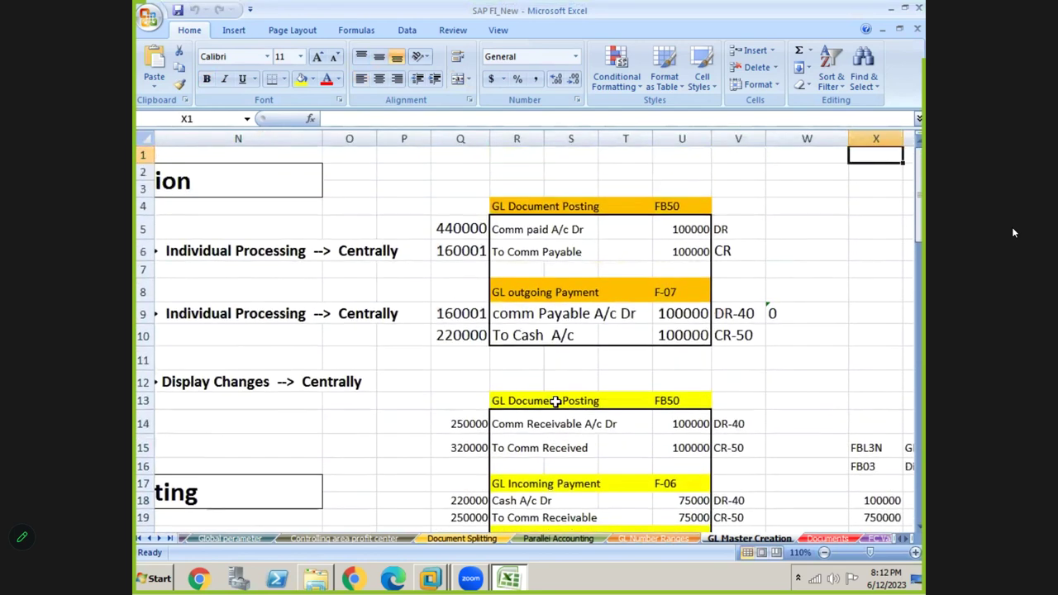
click(739, 230)
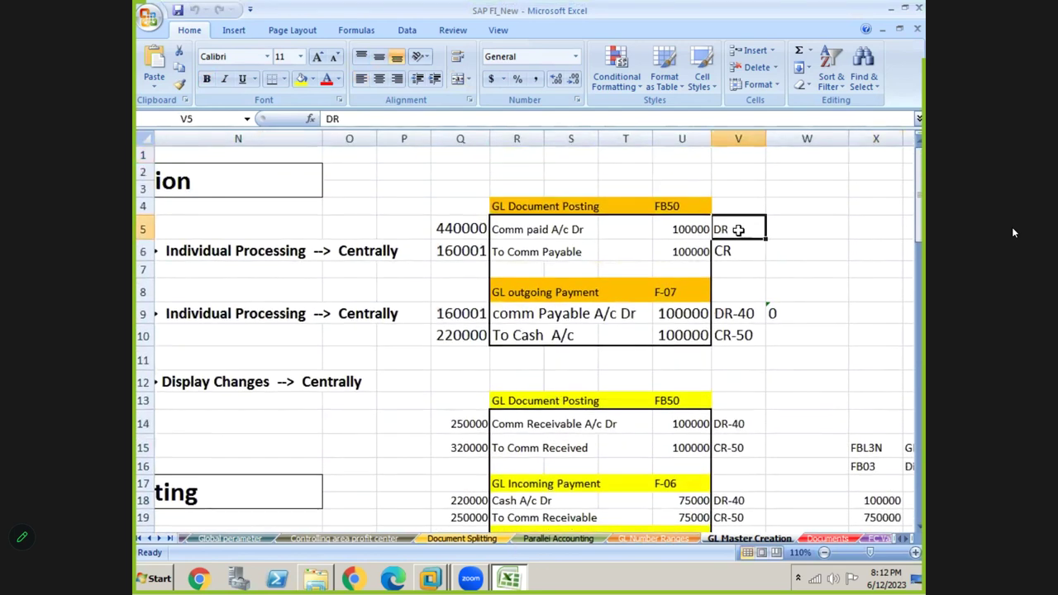
key(shift+Down)
key(shift+Down)
key(shift+Down)
key(shift+Down)
key(shift+Down)
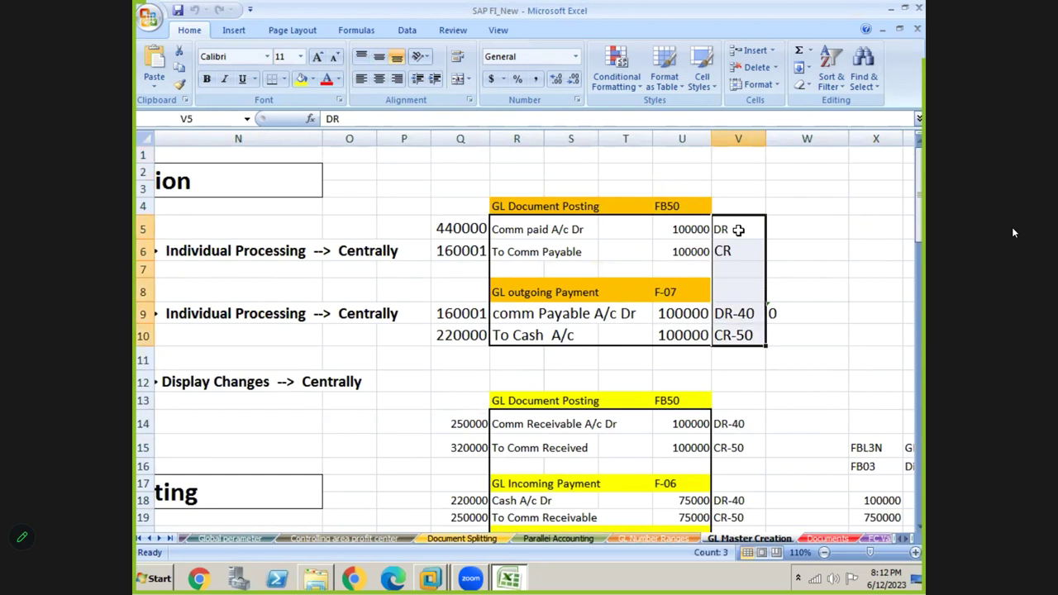
key(shift+Right)
key(Delete)
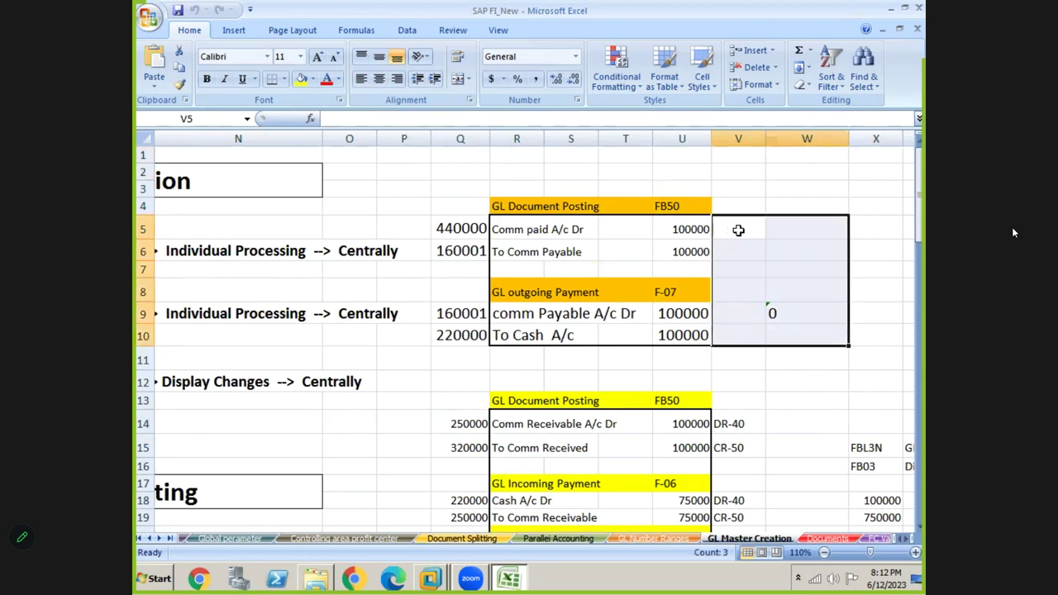
Step: Clear the G/L account codes in Q5:Q10 beside the commission paid and outgoing payment entries
click(446, 229)
key(shift+Down)
key(shift+Down)
key(shift+Down)
key(shift+Down)
key(shift+Down)
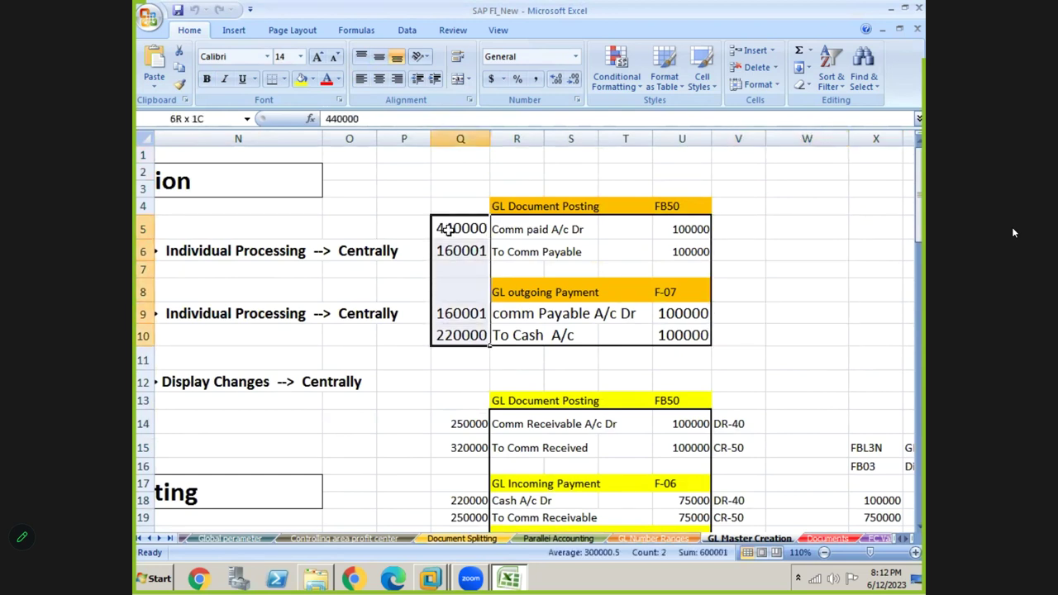
key(Delete)
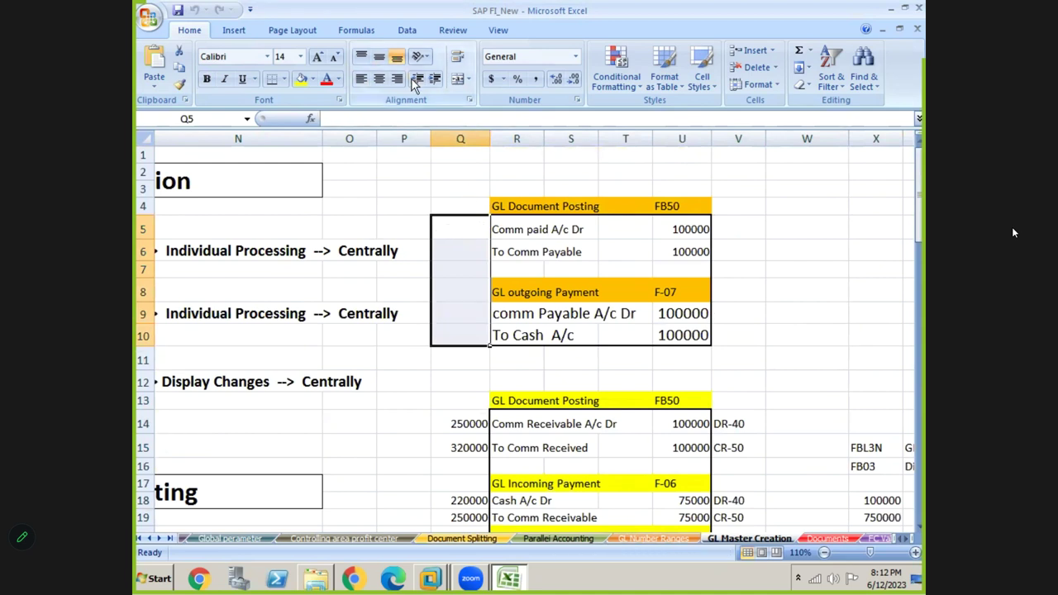
Step: Compare the single-screen FB50 and double-screen F-02 general document posting entries in the SAP Accounting Entries Posting list
click(539, 377)
key(Left)
key(Left)
key(Left)
key(Left)
key(Left)
key(Left)
key(Left)
key(Left)
key(Left)
key(Left)
key(Left)
key(Left)
key(Left)
key(Left)
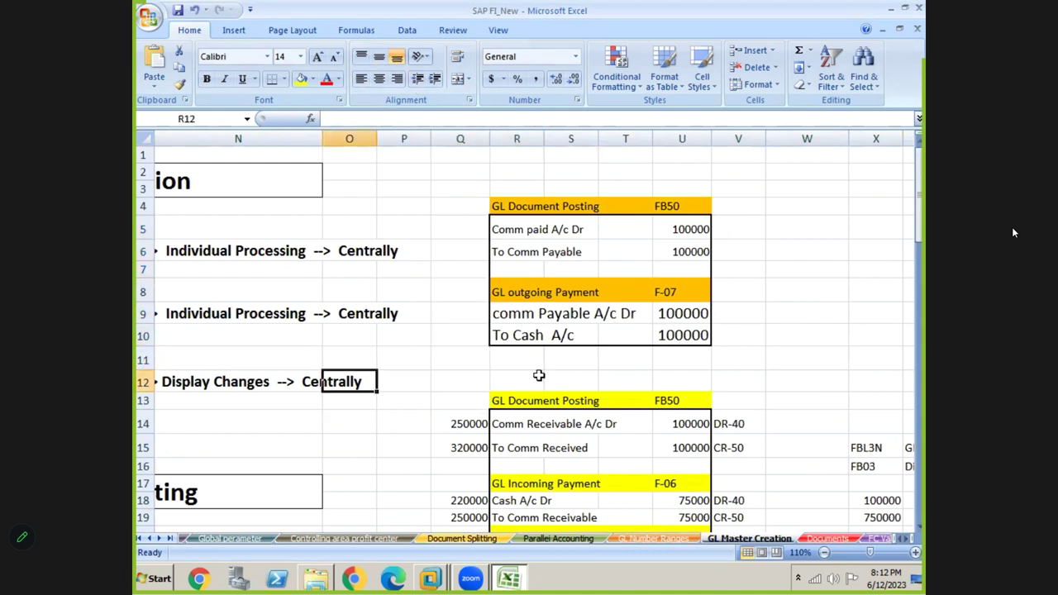
key(Left)
key(Left)
key(Left)
key(Down)
key(Down)
key(Down)
key(Down)
key(Down)
key(Down)
key(Down)
key(Down)
key(Down)
key(Down)
key(Down)
key(Down)
key(Down)
key(Down)
key(Down)
key(Down)
key(Down)
key(Down)
key(Down)
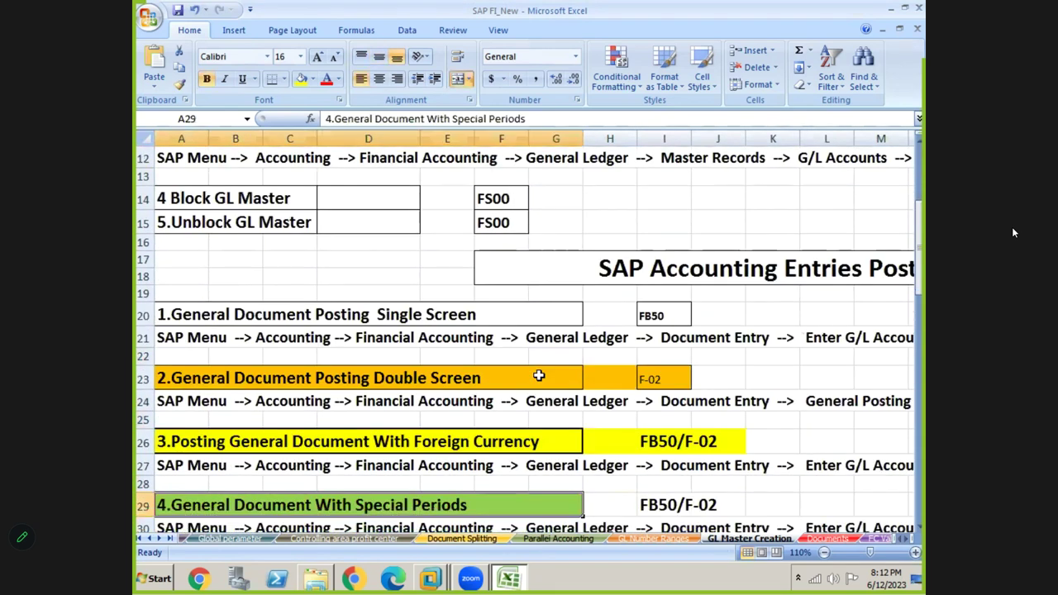
click(217, 280)
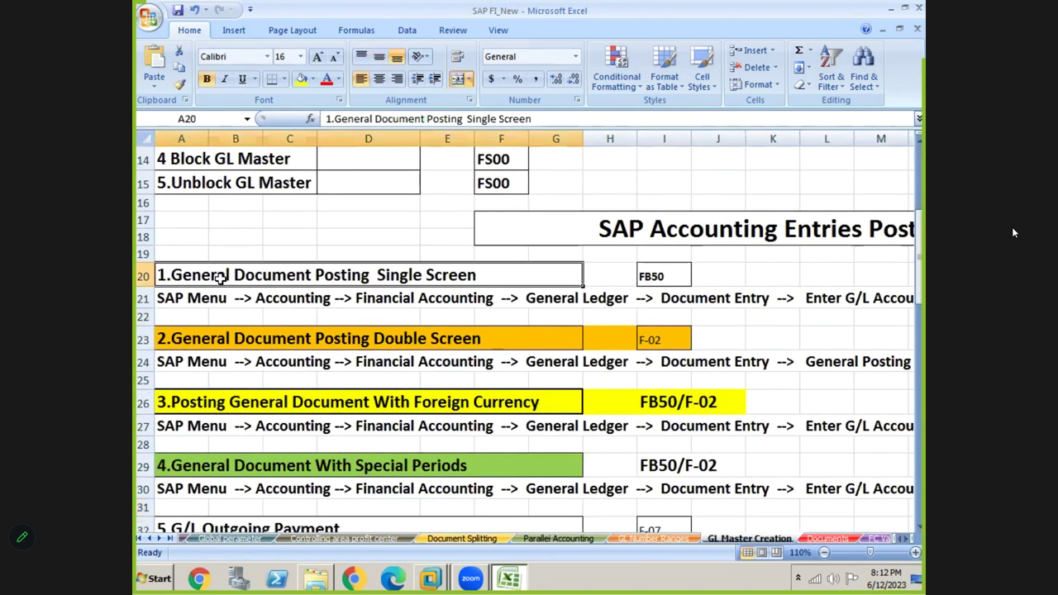
click(674, 282)
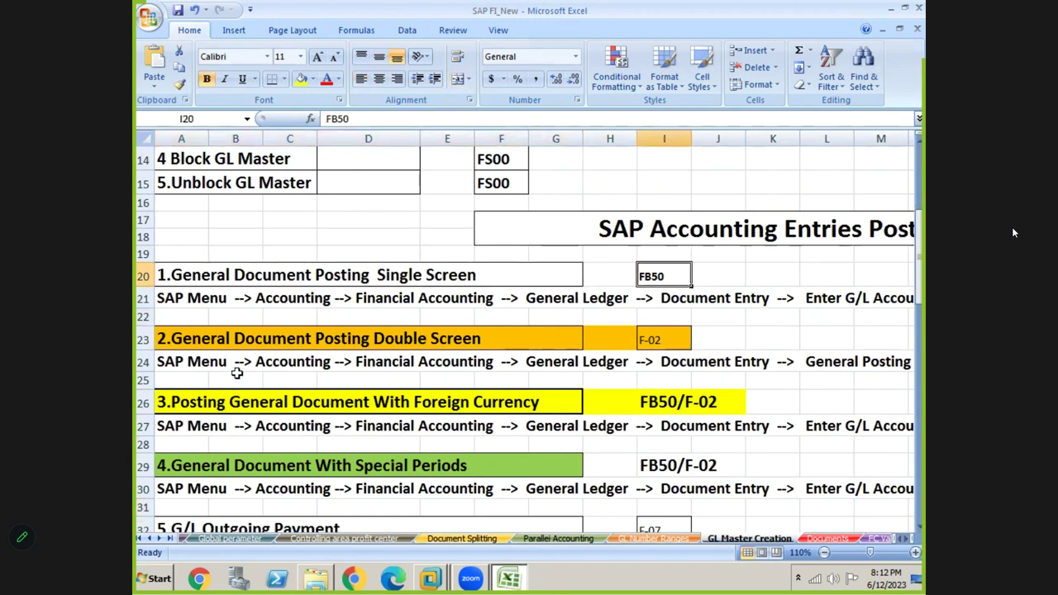
click(216, 345)
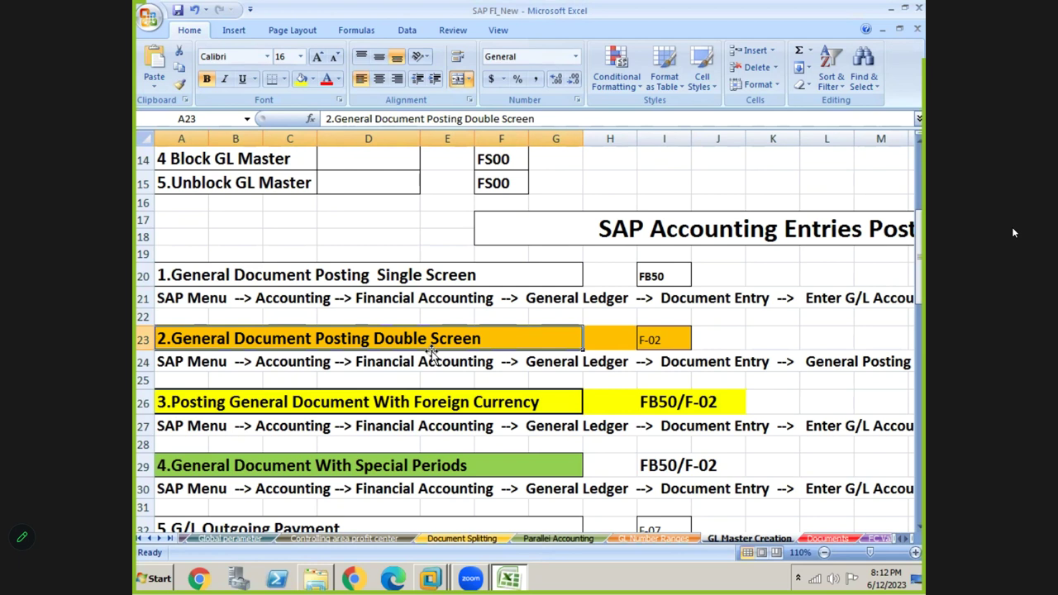
click(297, 279)
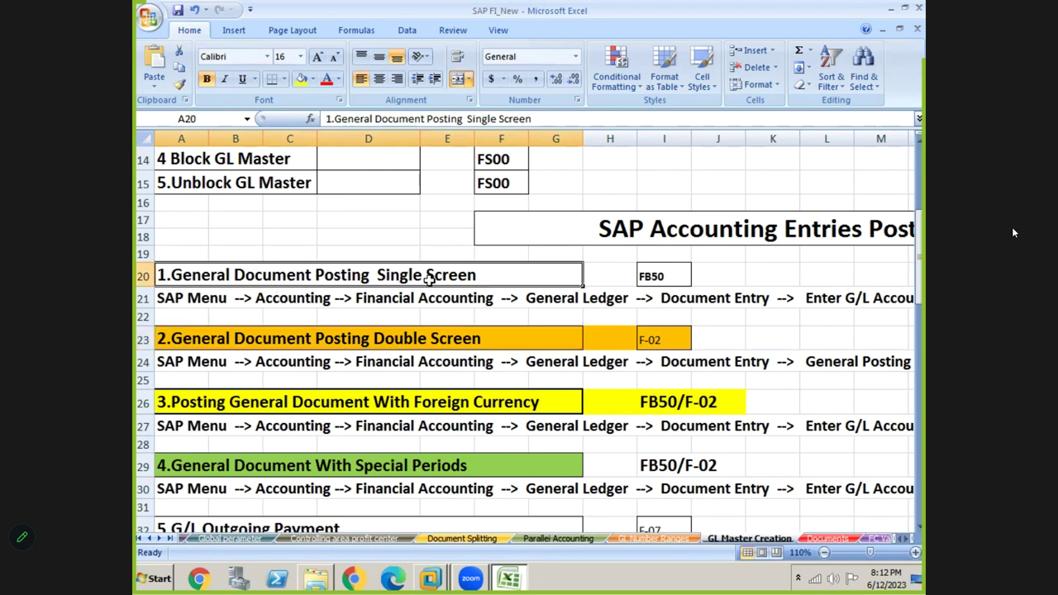
click(284, 342)
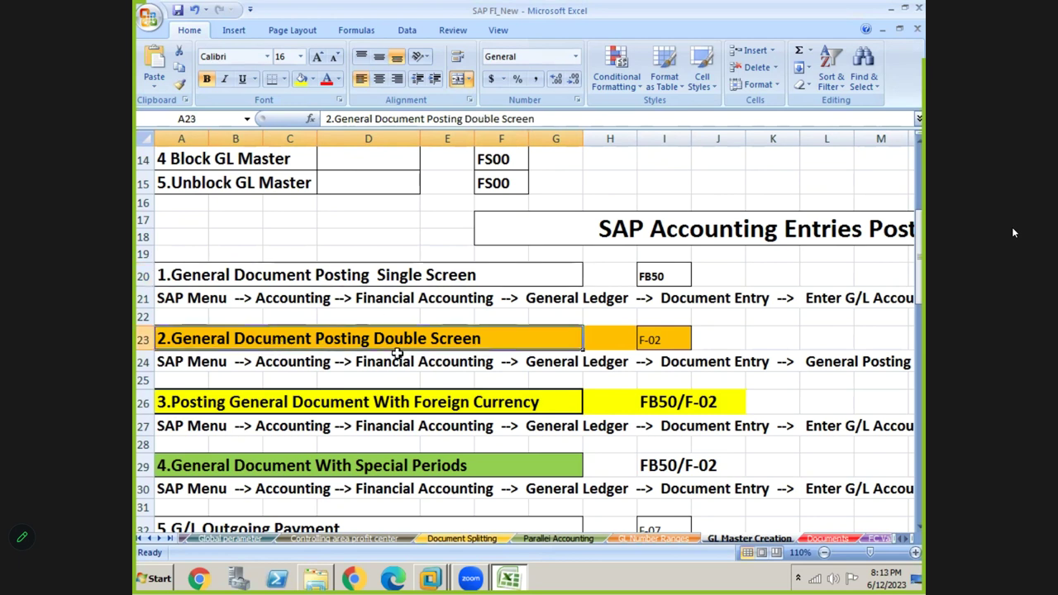
click(661, 279)
click(659, 352)
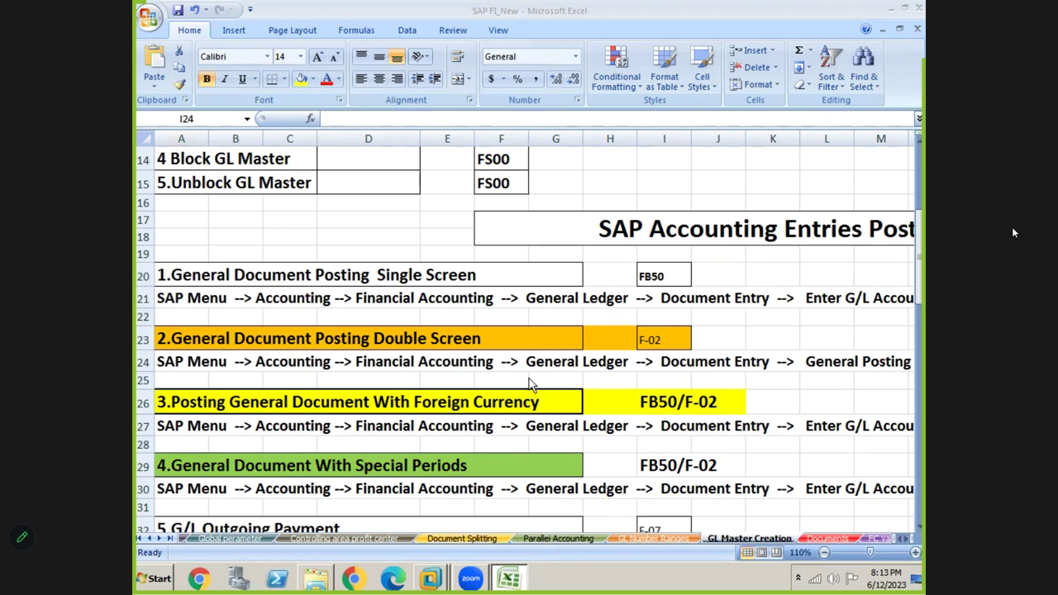
click(653, 276)
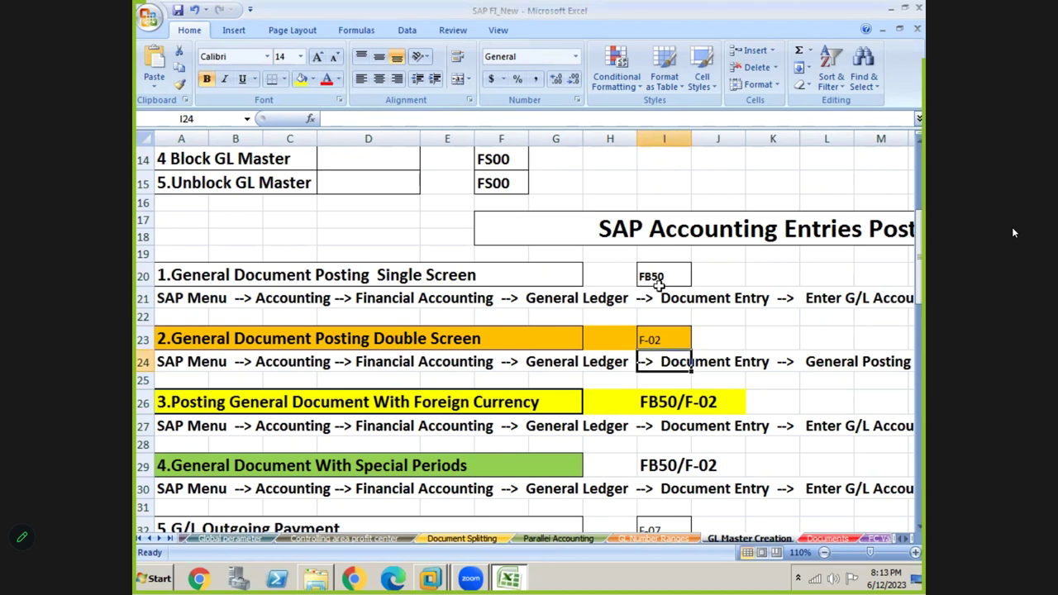
click(660, 339)
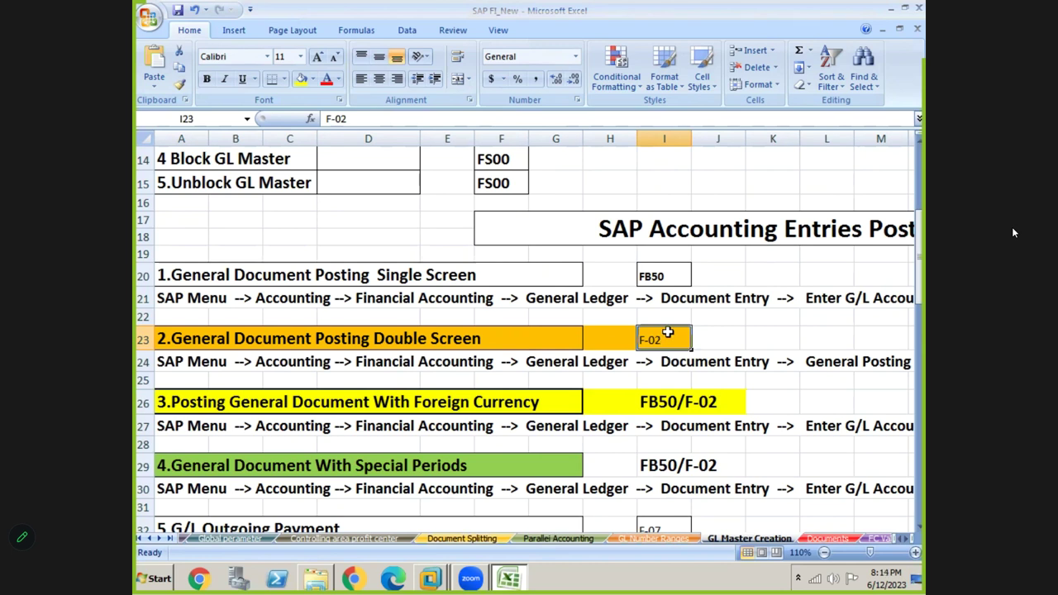
click(427, 283)
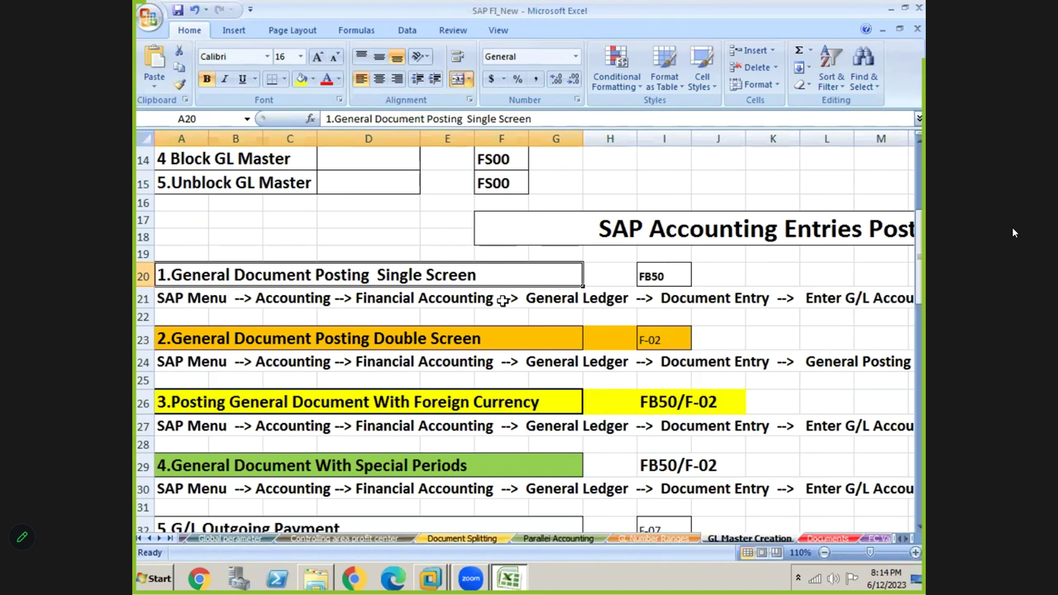
click(660, 346)
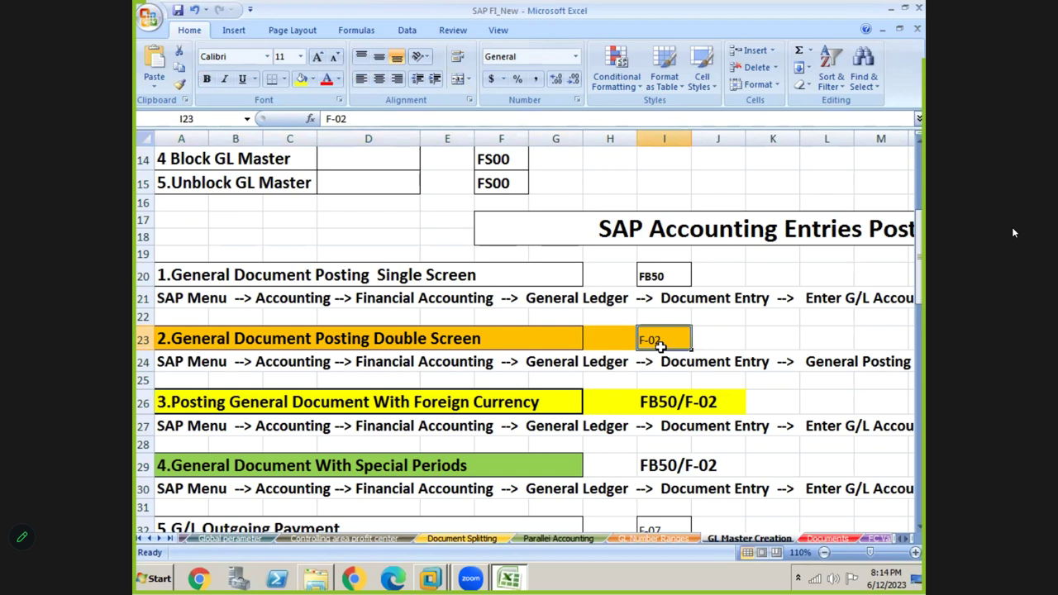
click(184, 277)
key(shift+Right)
key(shift+Right)
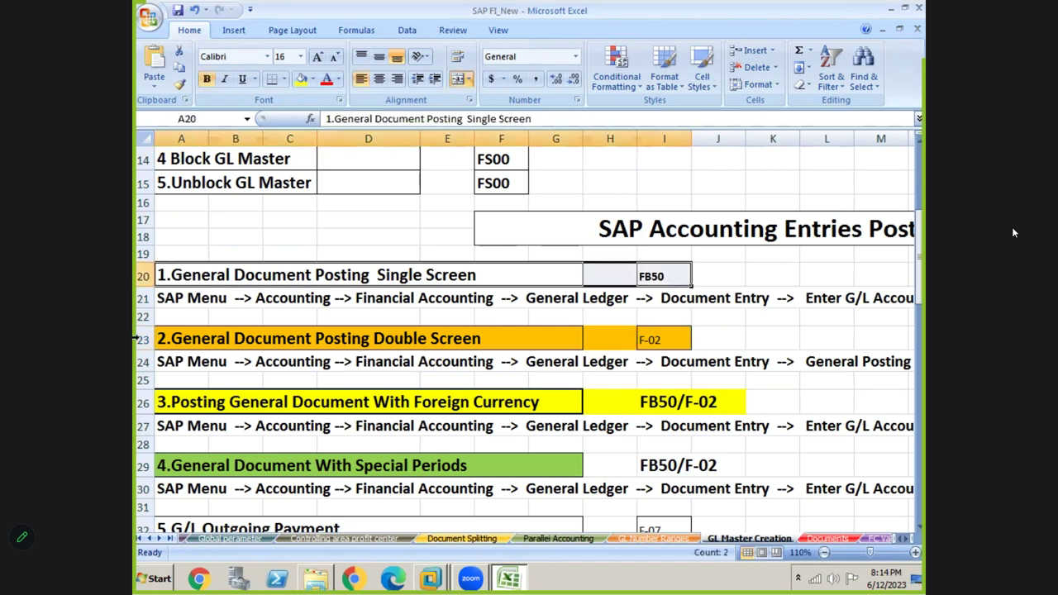
click(175, 346)
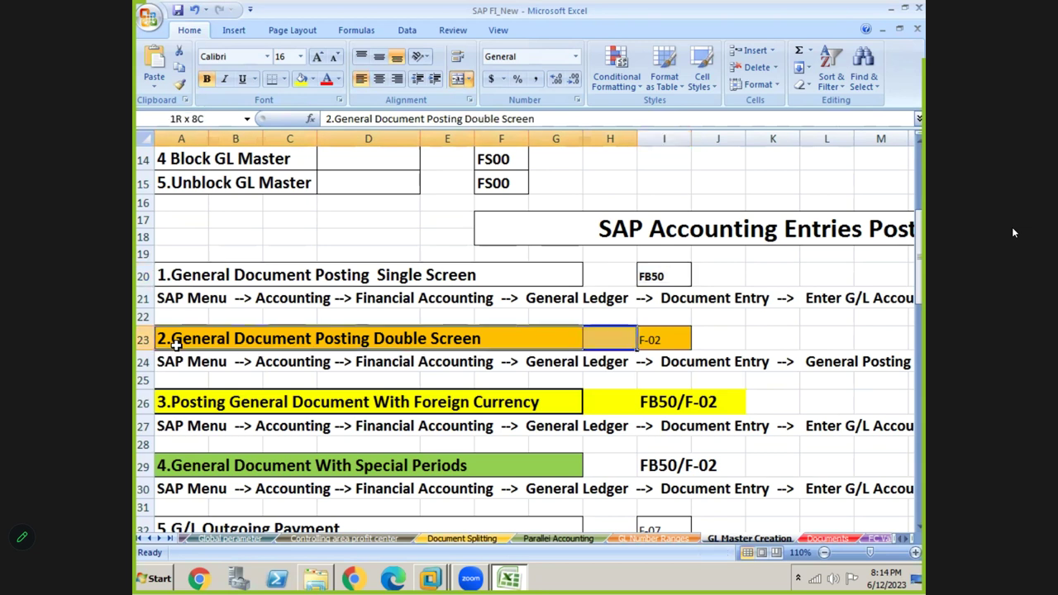
key(shift+Right)
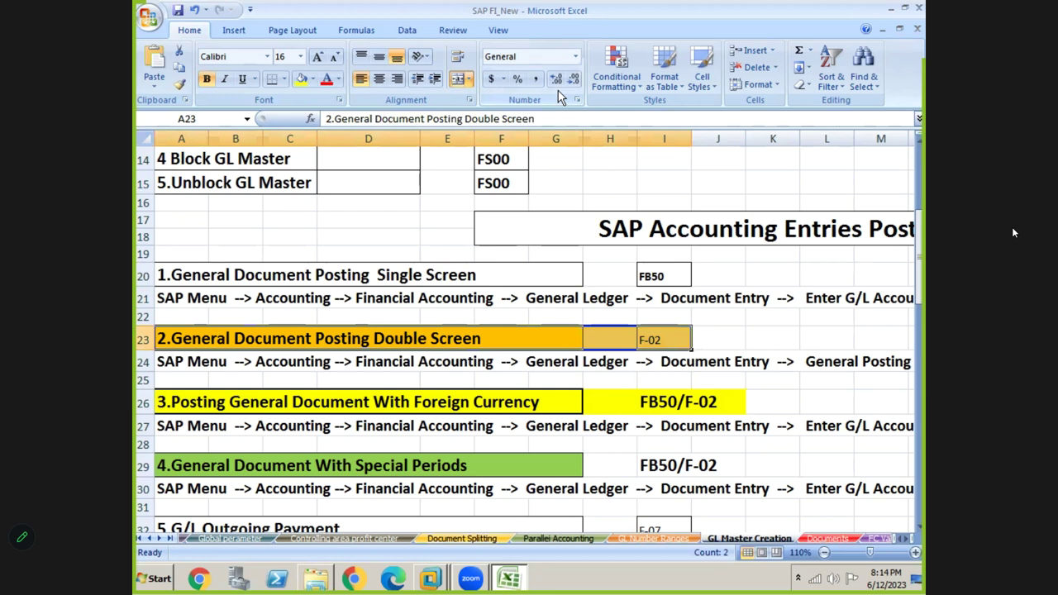
click(682, 278)
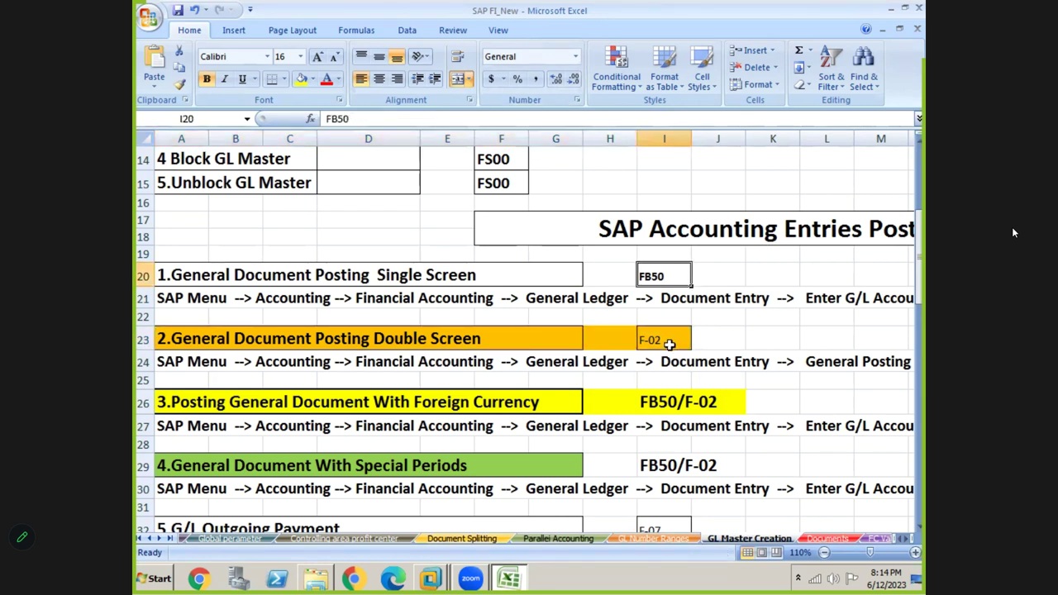
click(670, 349)
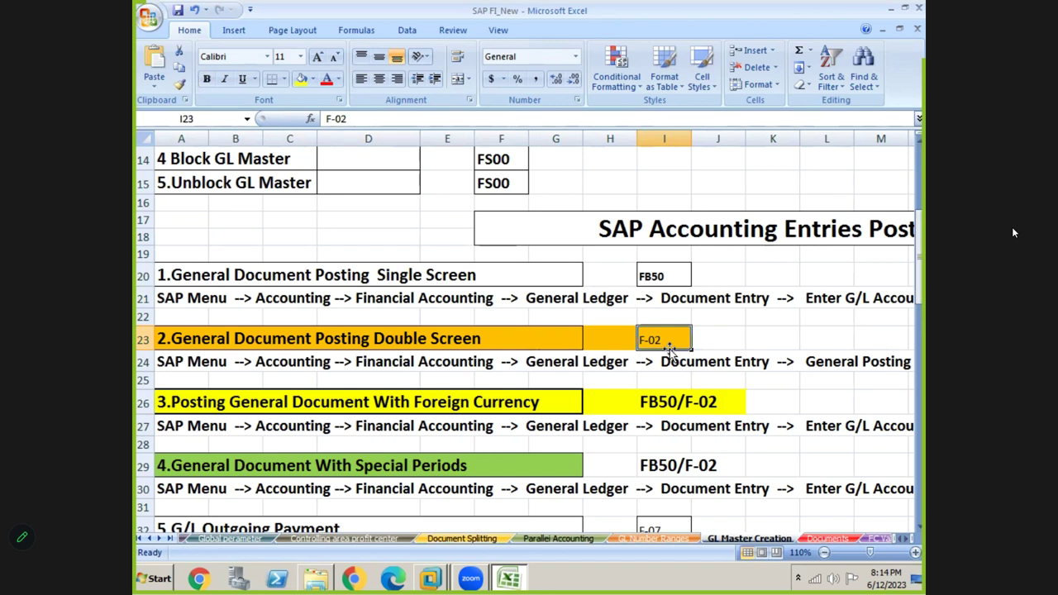
click(675, 284)
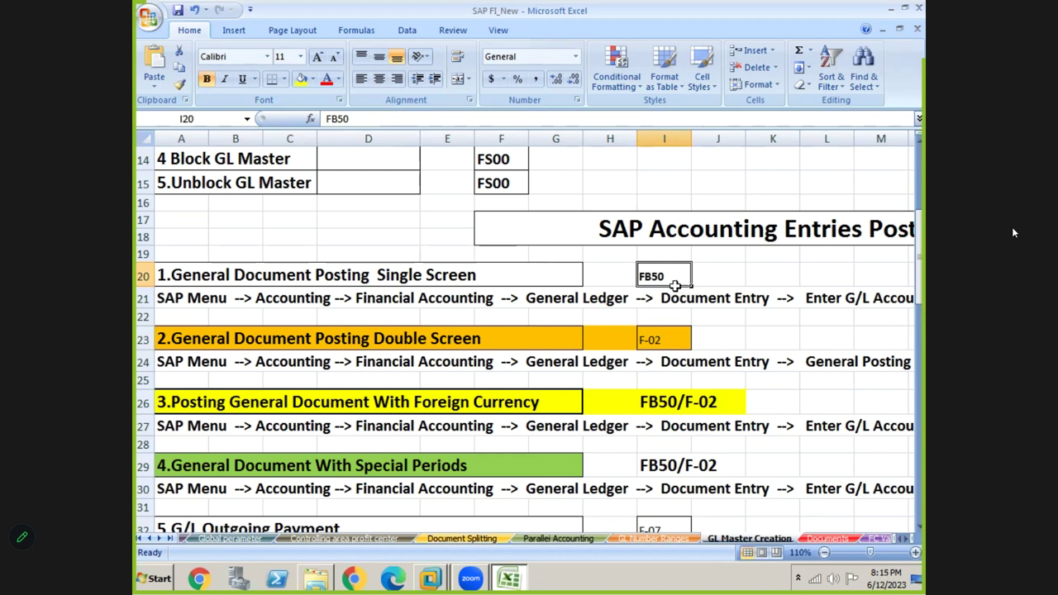
click(658, 337)
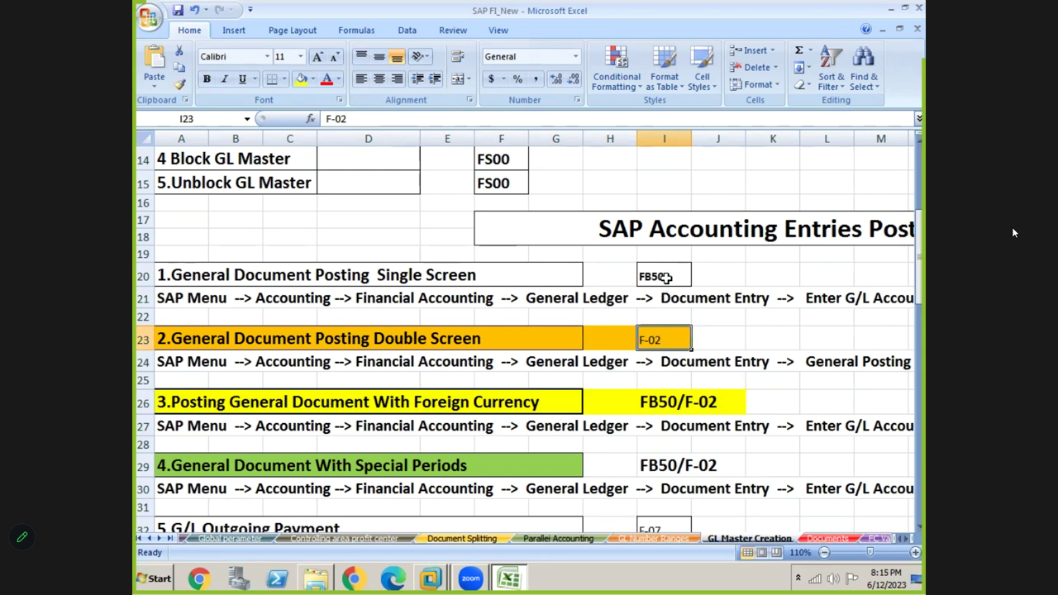
click(666, 276)
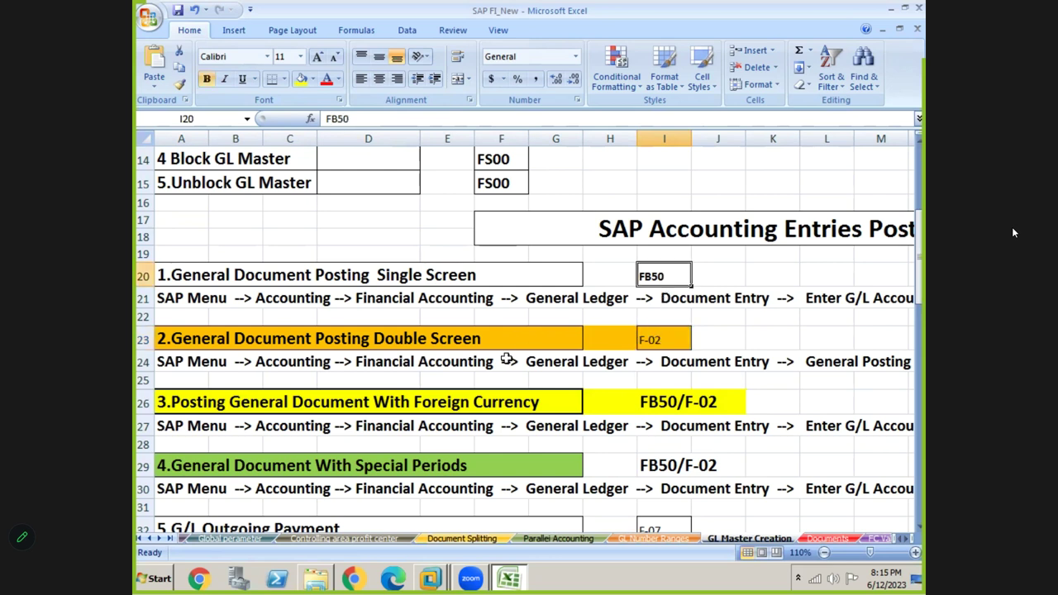
click(455, 341)
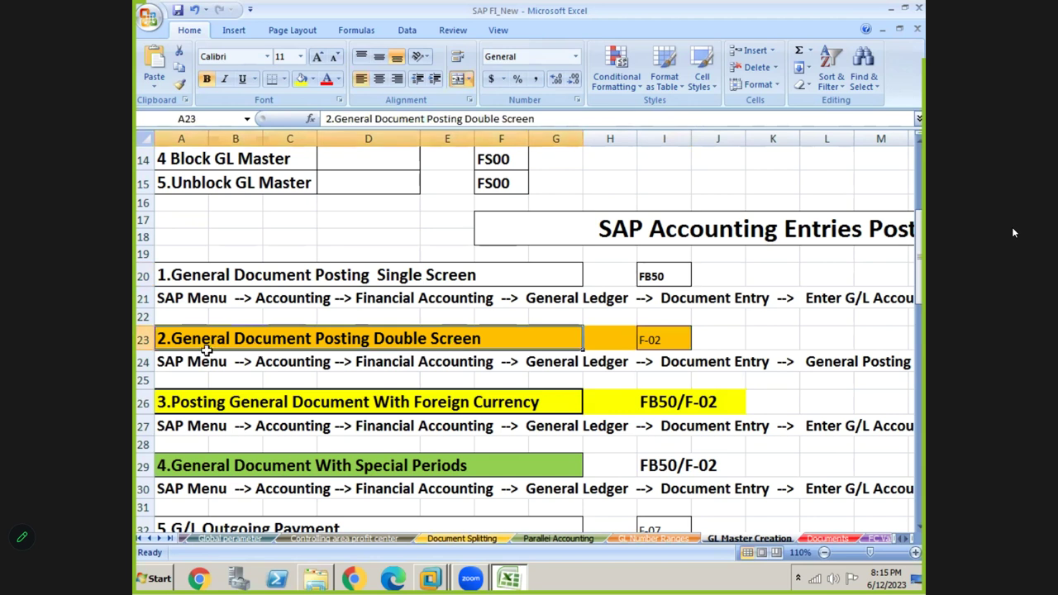
Step: Review the Comm paid and Comm Payable lines of the FB50 GL Document Posting example in rows 5 and 6
click(669, 350)
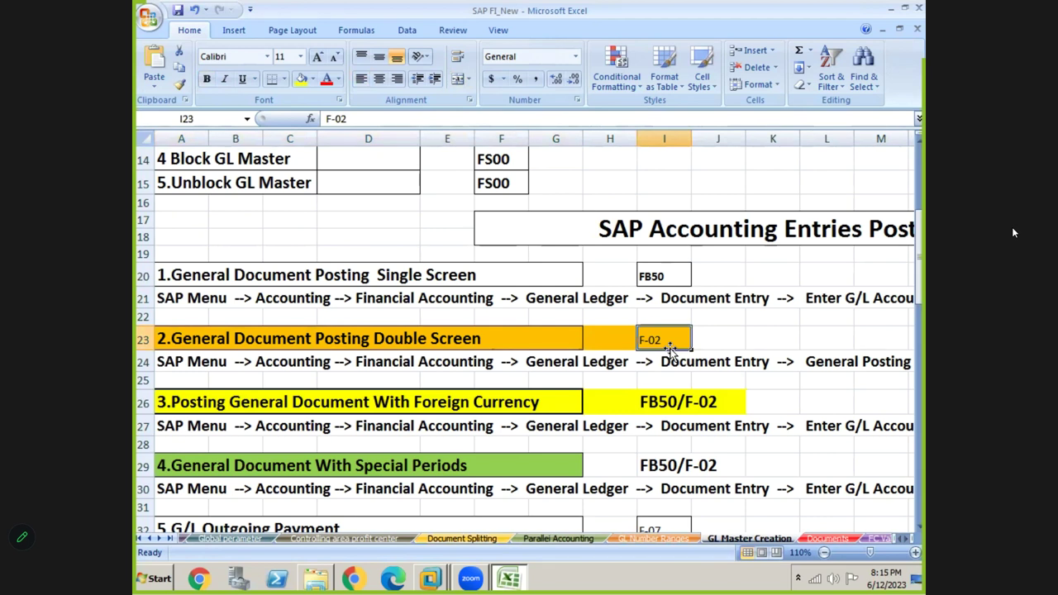
key(Right)
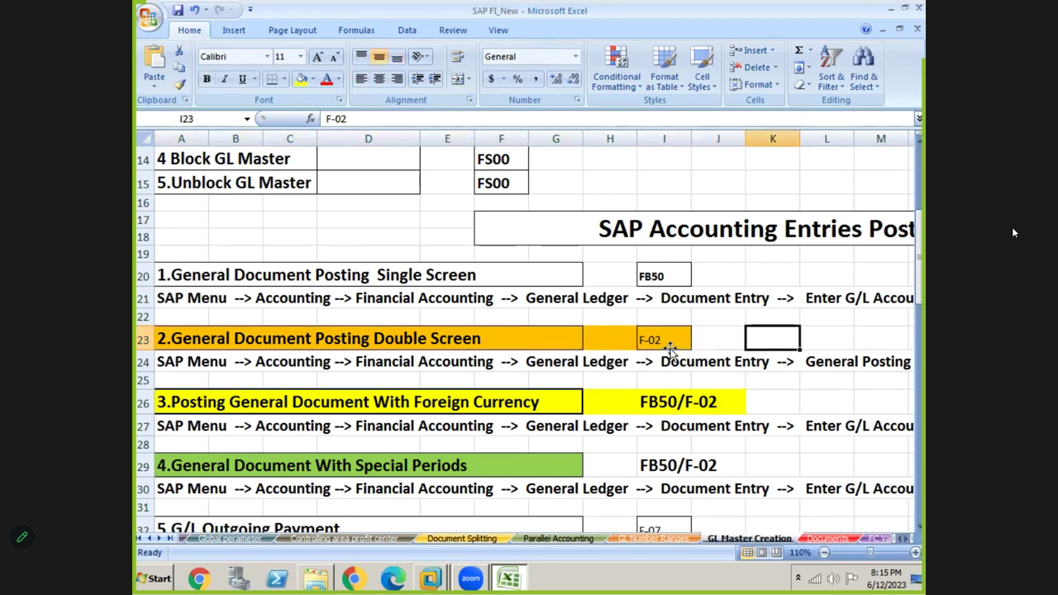
key(Right)
key(Right)
key(Right)
key(Right)
key(Right)
key(Right)
key(Right)
key(Right)
key(Right)
key(Right)
key(Up)
key(Up)
key(Up)
key(Up)
key(Up)
key(Up)
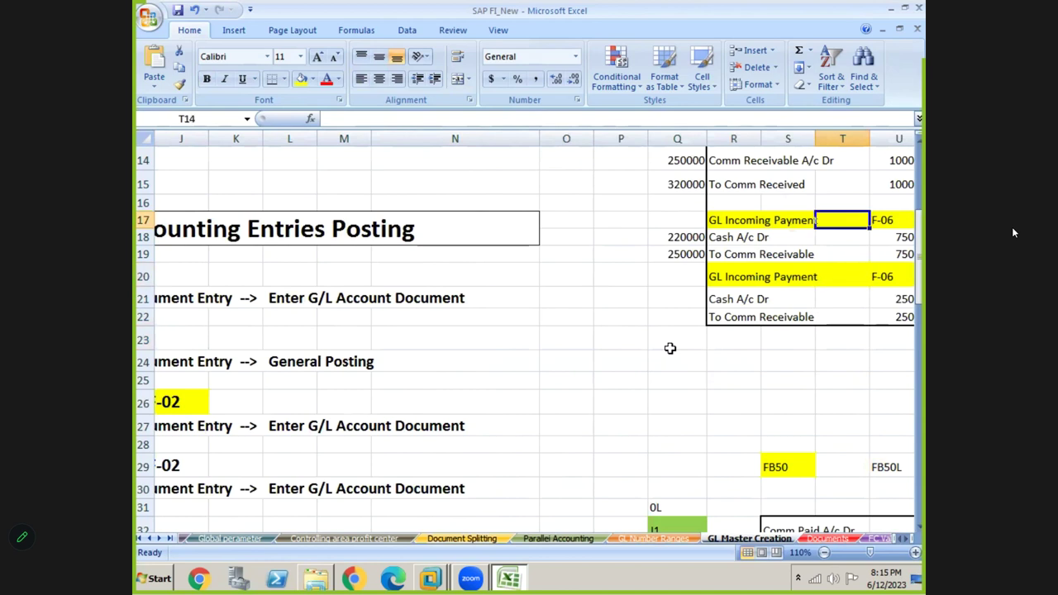
key(Up)
key(Up)
key(Up)
key(Up)
key(Up)
key(Right)
key(Up)
key(Up)
key(Up)
key(Up)
key(Up)
key(Up)
key(Up)
key(Up)
key(Up)
key(Up)
key(Right)
key(Right)
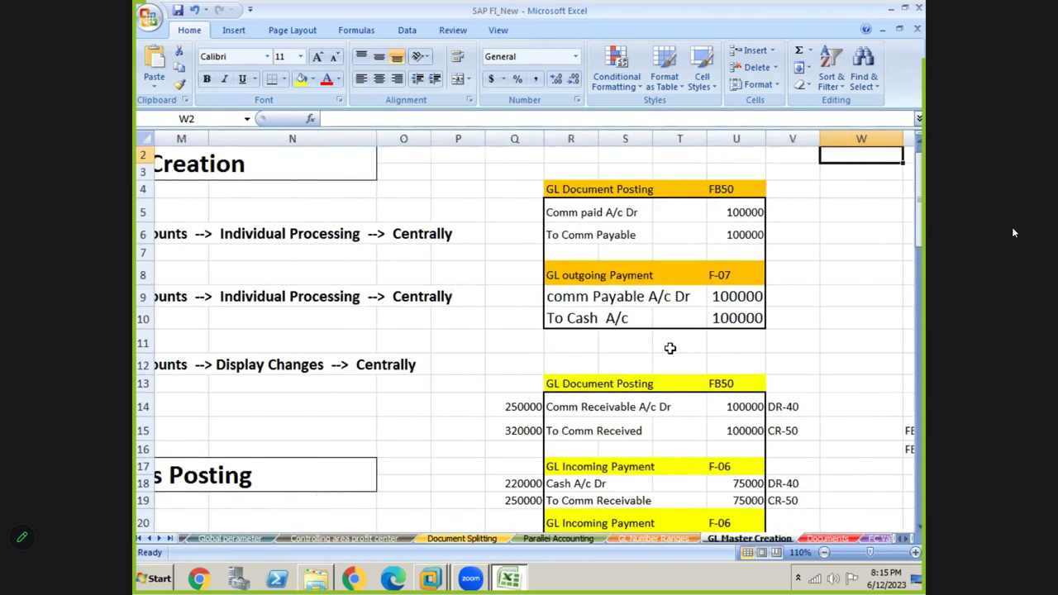
click(580, 216)
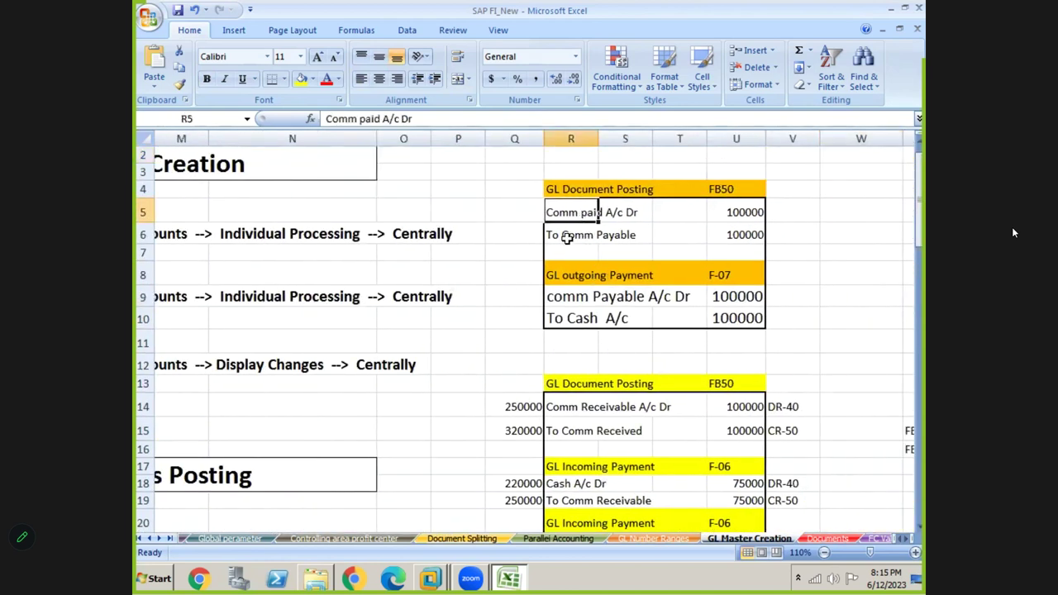
click(571, 239)
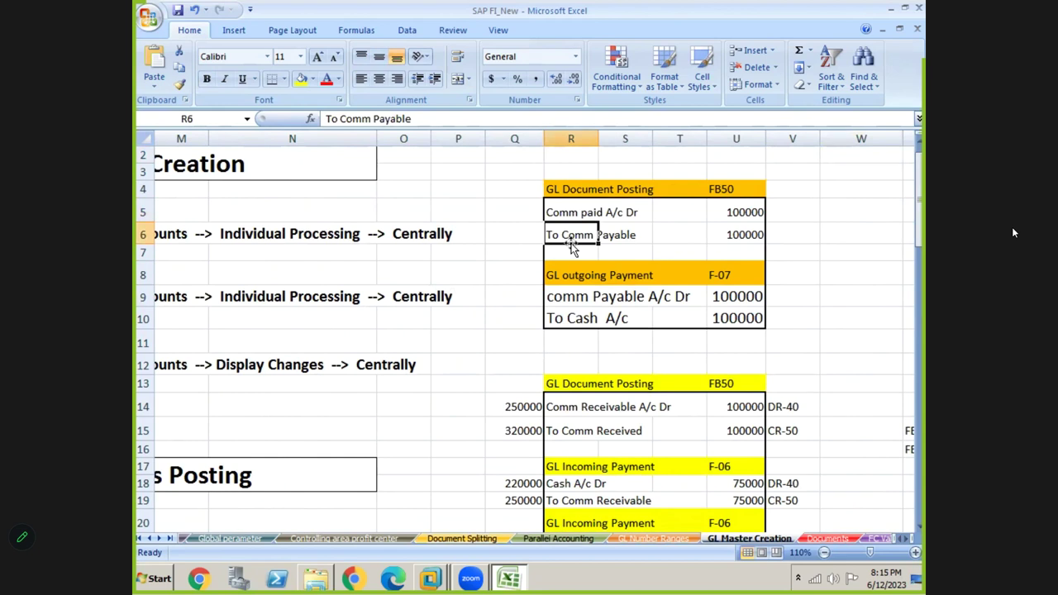
click(553, 212)
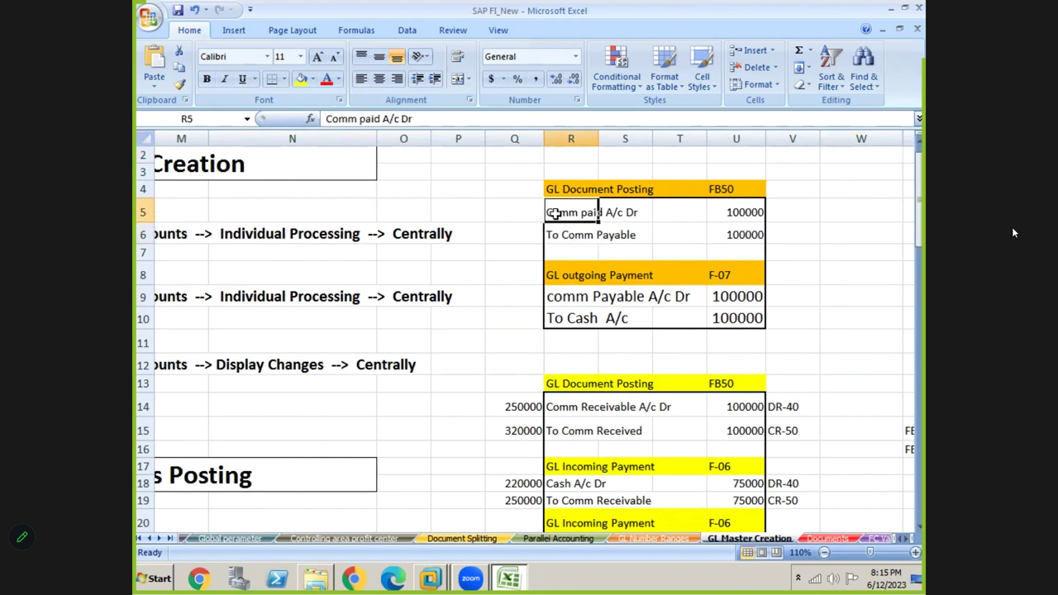
key(shift+Right)
key(shift+Right)
key(shift+Right)
key(shift+Down)
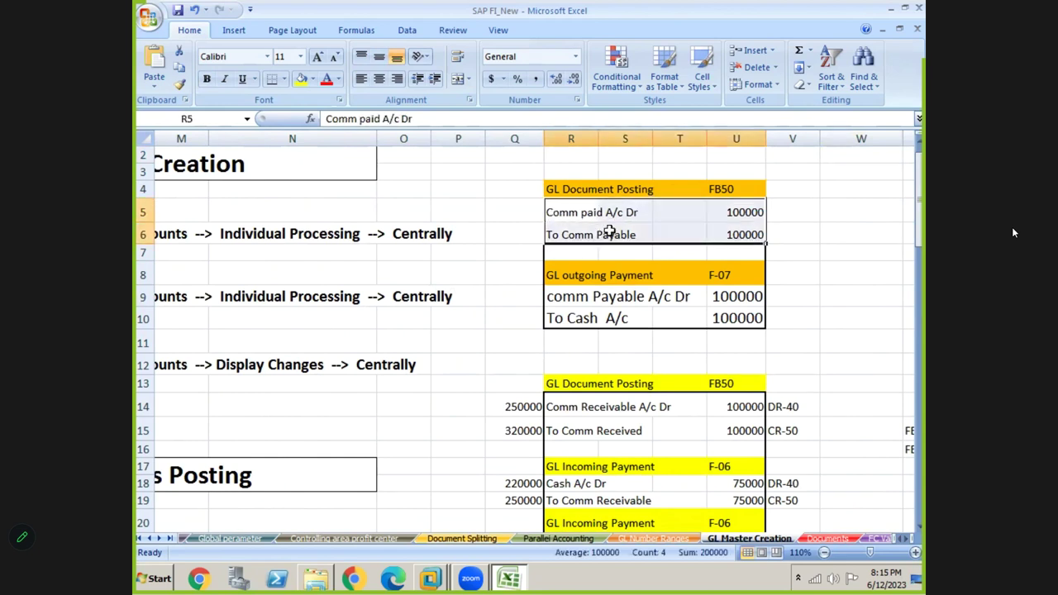
Step: Enter F-02 in V4 as the alternative transaction code beside FB50 for the GL Document Posting example
click(727, 189)
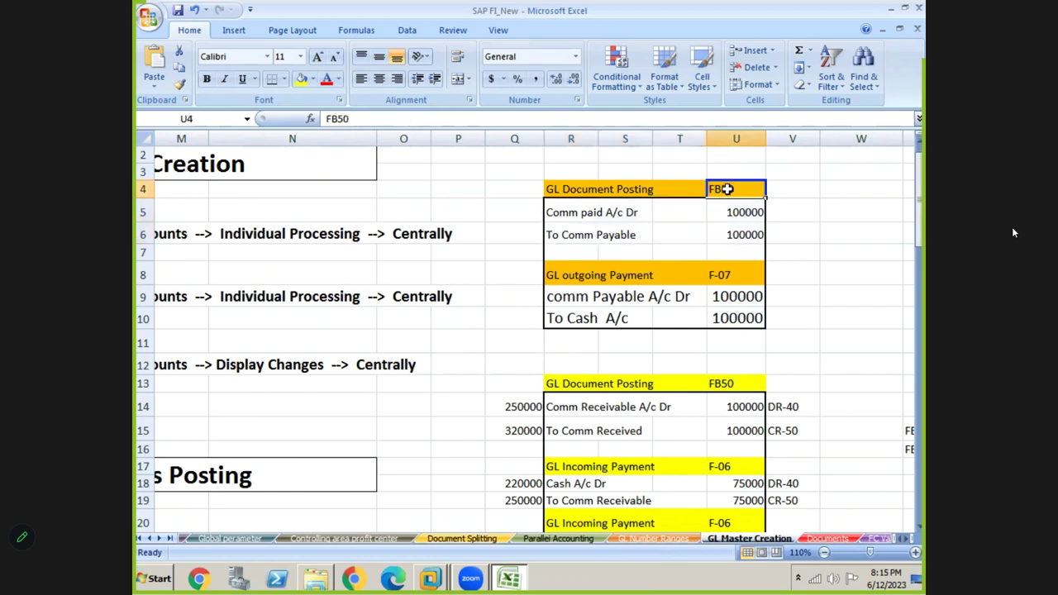
click(787, 190)
text(F-02)
key(Return)
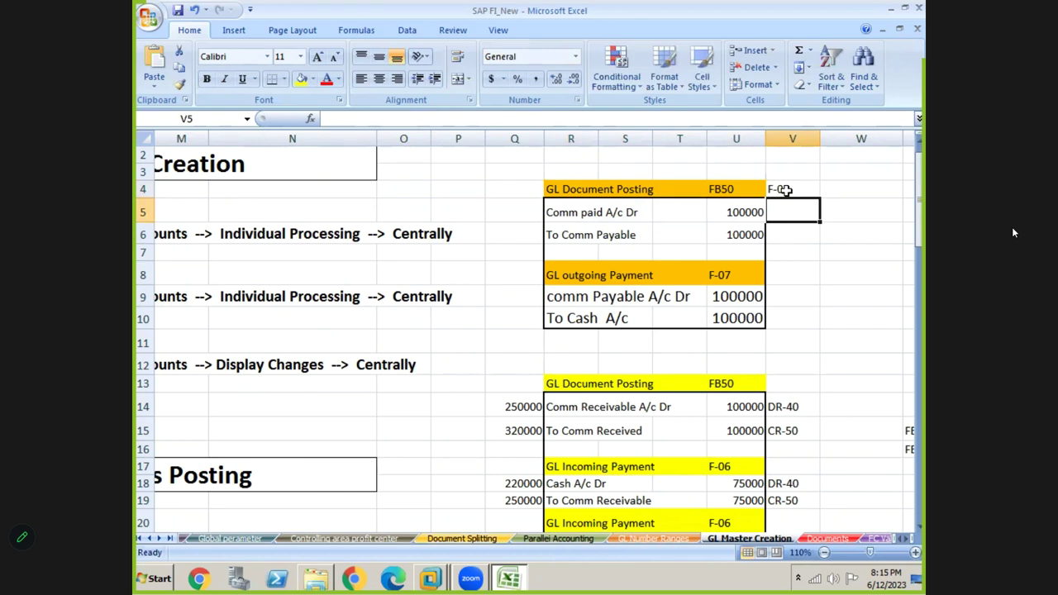
click(724, 190)
click(782, 190)
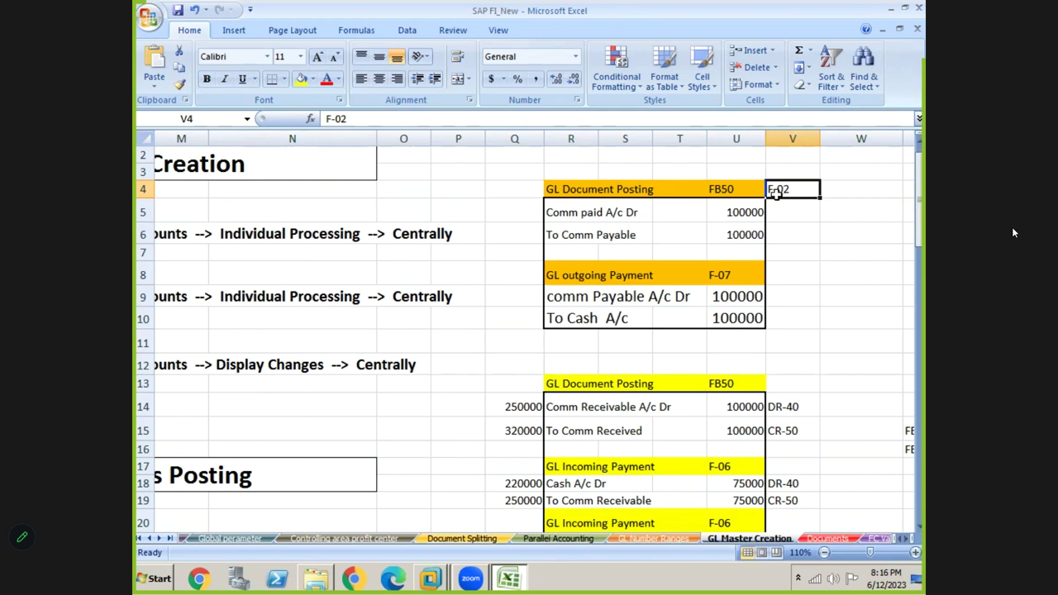
click(732, 190)
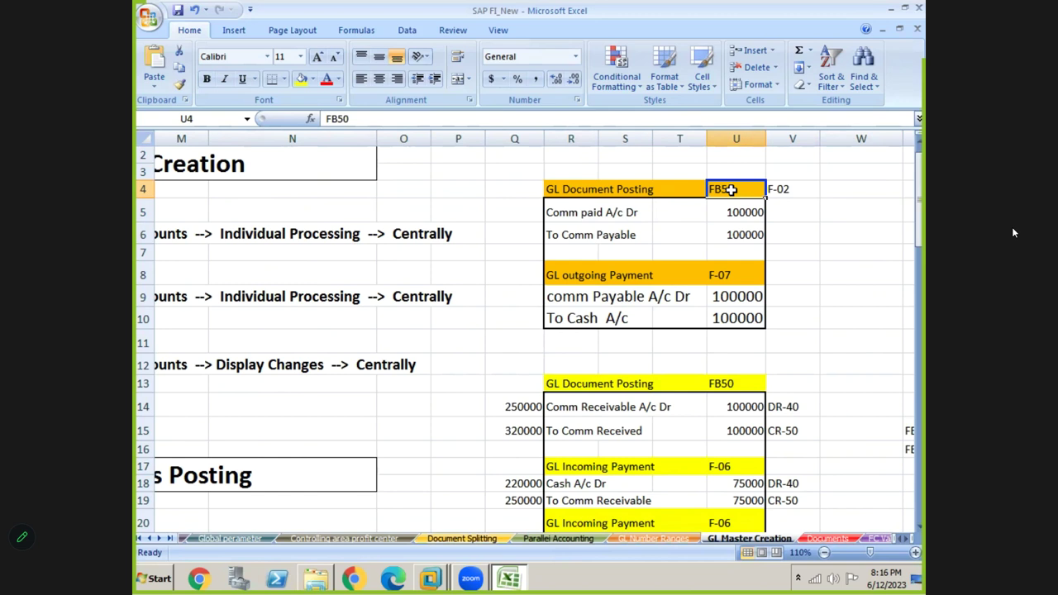
click(780, 190)
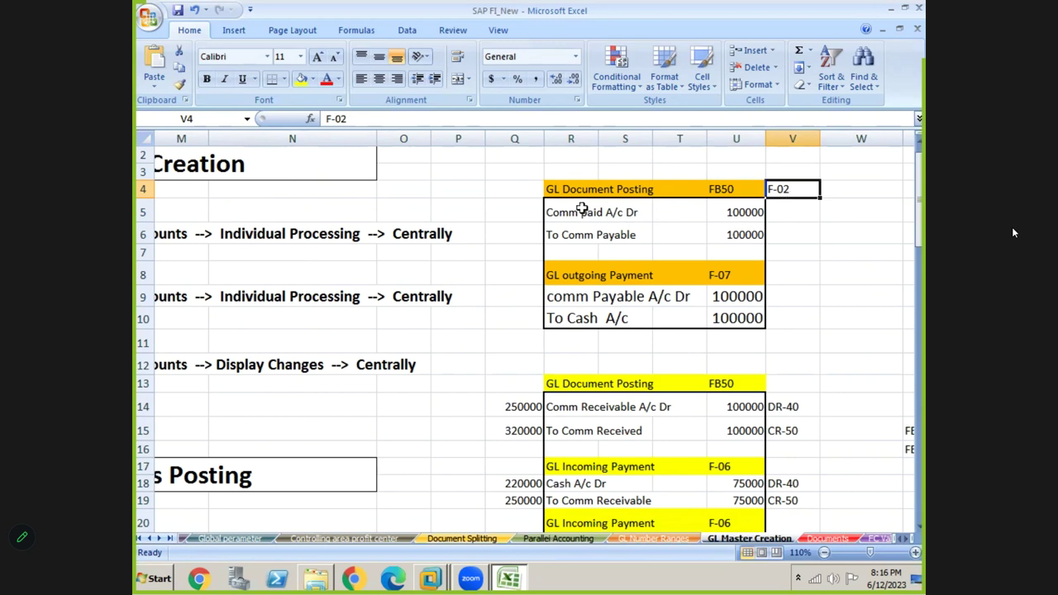
Step: Review the commission paid entry in R5:U6 and the General Document Posting Double Screen entry with its SAP menu path in row 24
click(582, 208)
key(shift+Right)
key(shift+Right)
key(shift+Right)
key(shift+Down)
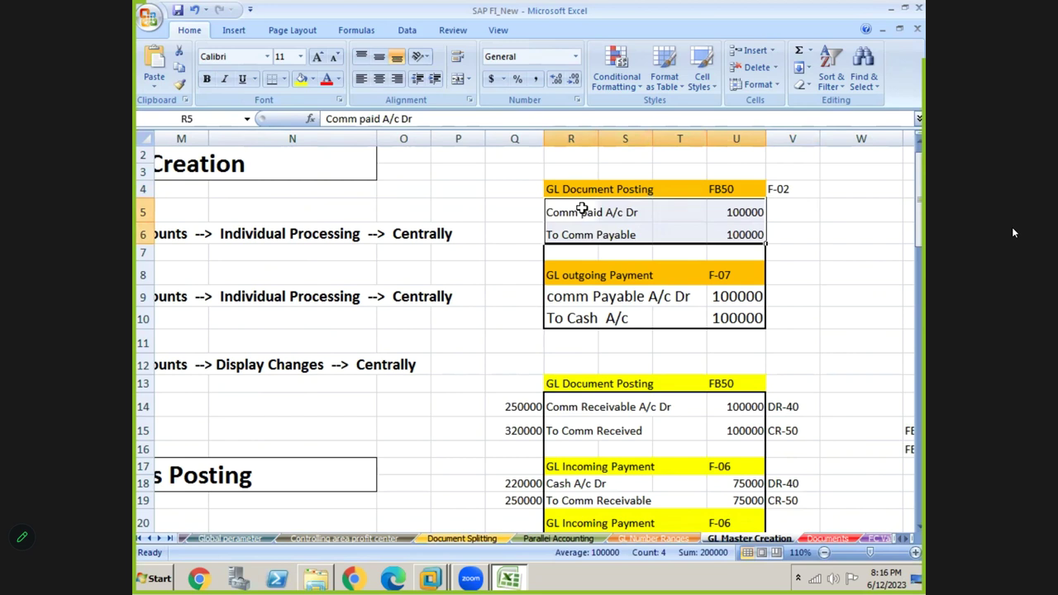
key(Left)
key(Left)
key(Left)
key(Left)
key(Left)
key(Left)
key(Left)
key(Left)
key(Left)
key(Left)
key(Left)
key(Left)
key(Left)
key(Left)
key(Left)
key(Left)
key(Left)
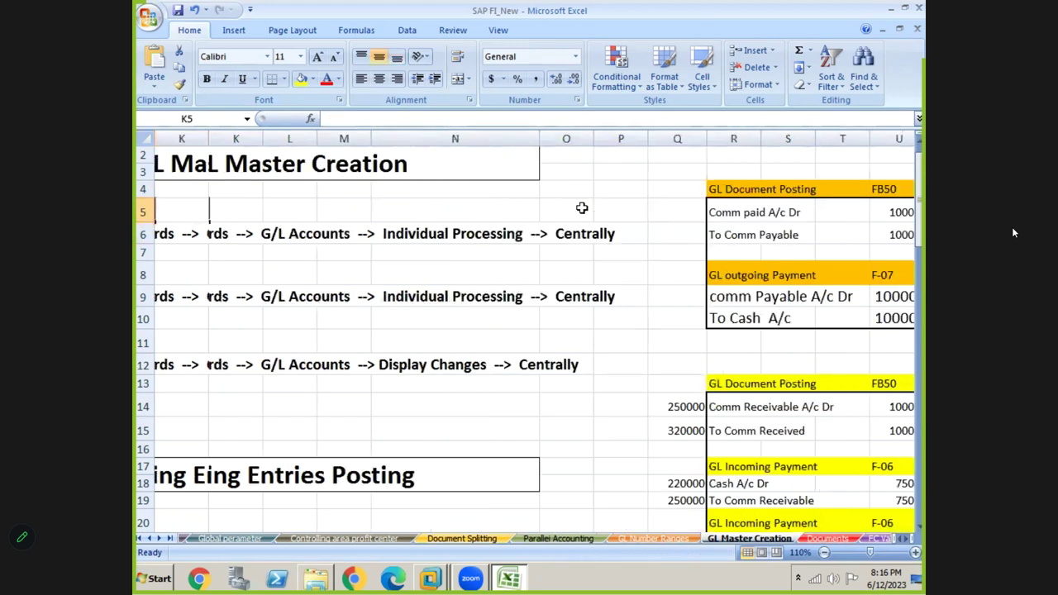
key(Down)
key(Down)
key(Down)
key(Down)
key(Down)
key(Down)
key(Down)
key(Down)
key(Down)
key(Down)
key(Down)
key(Down)
key(Down)
key(Down)
key(Down)
key(Down)
key(Down)
key(Down)
key(Down)
key(Down)
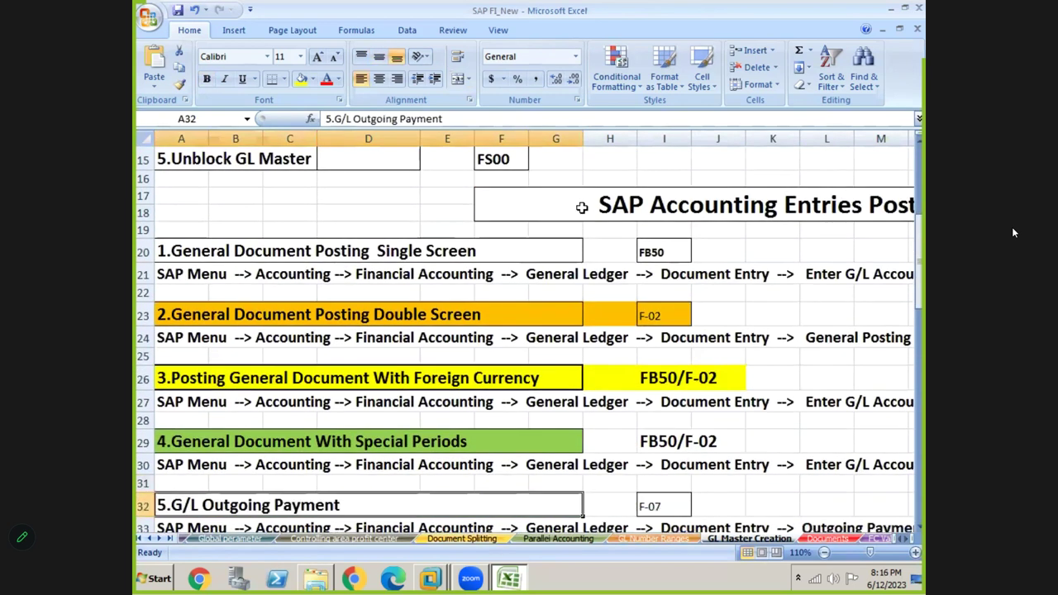
key(Down)
key(Down)
key(Down)
click(177, 263)
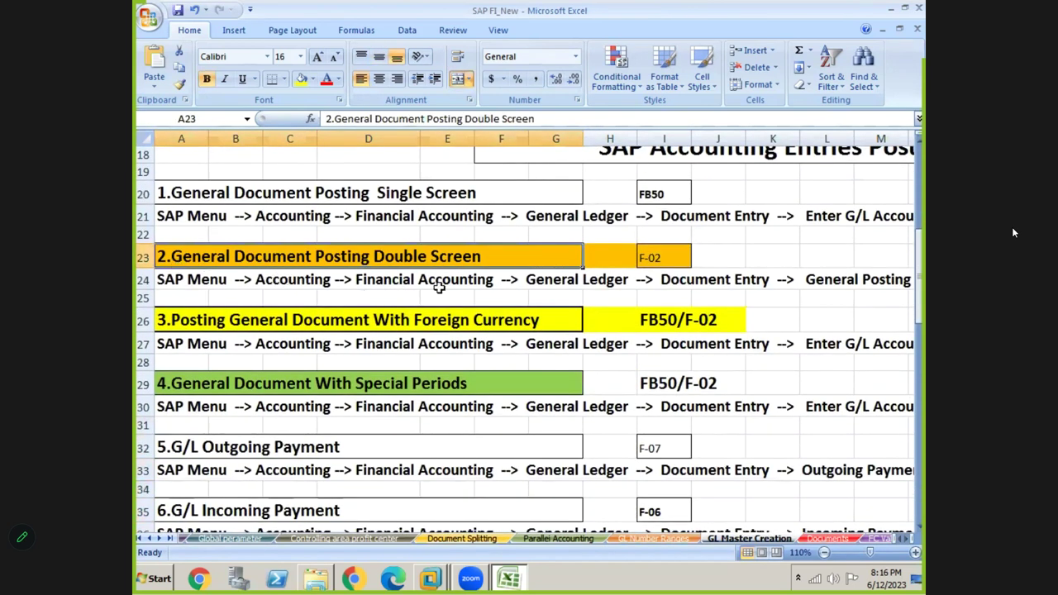
Step: Switch to SAP Easy Access and expand Accounting, Financial Accounting and General Ledger down to the Document Entry transactions
key(alt+Tab)
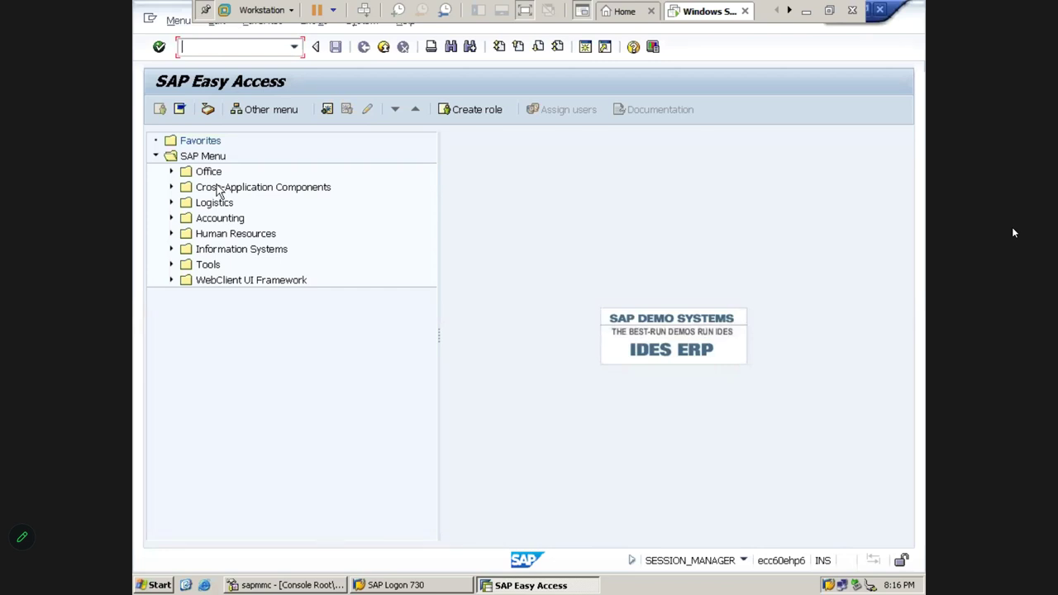
click(210, 158)
key(Down)
key(Down)
key(Down)
key(Down)
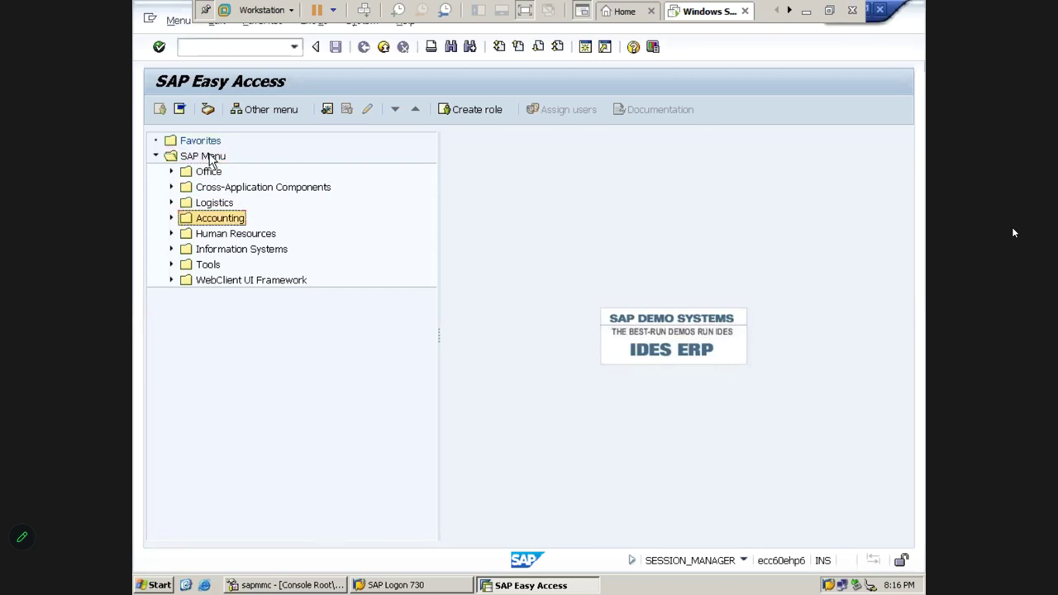
key(Right)
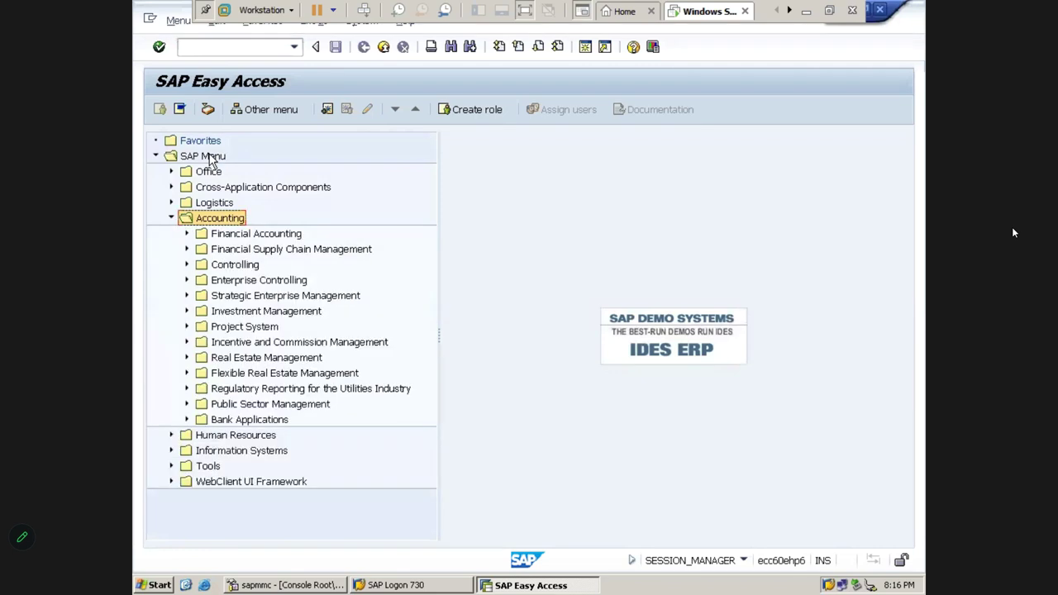
key(Down)
key(Right)
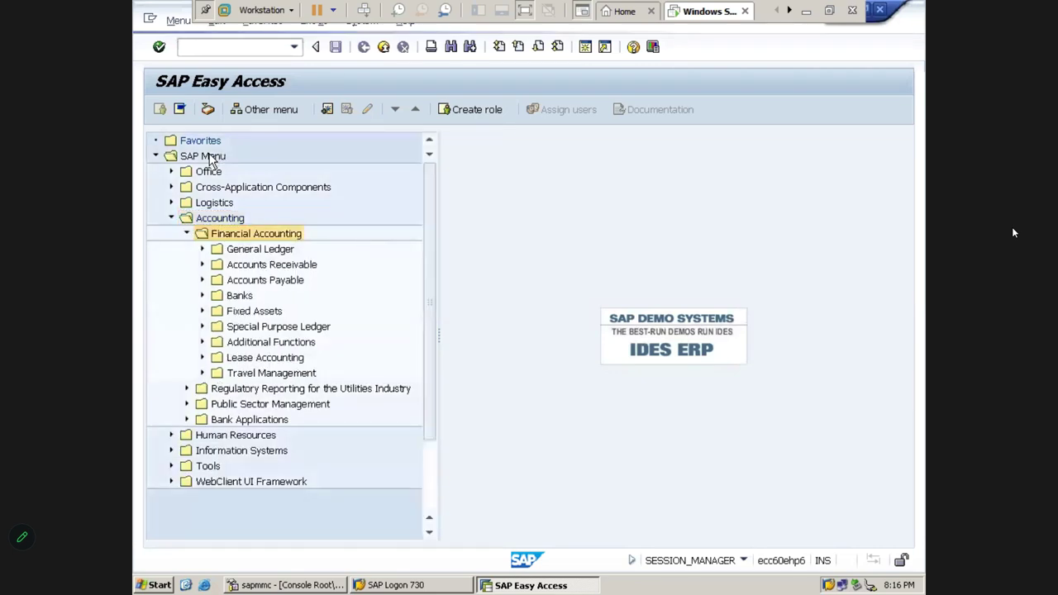
key(Down)
key(Right)
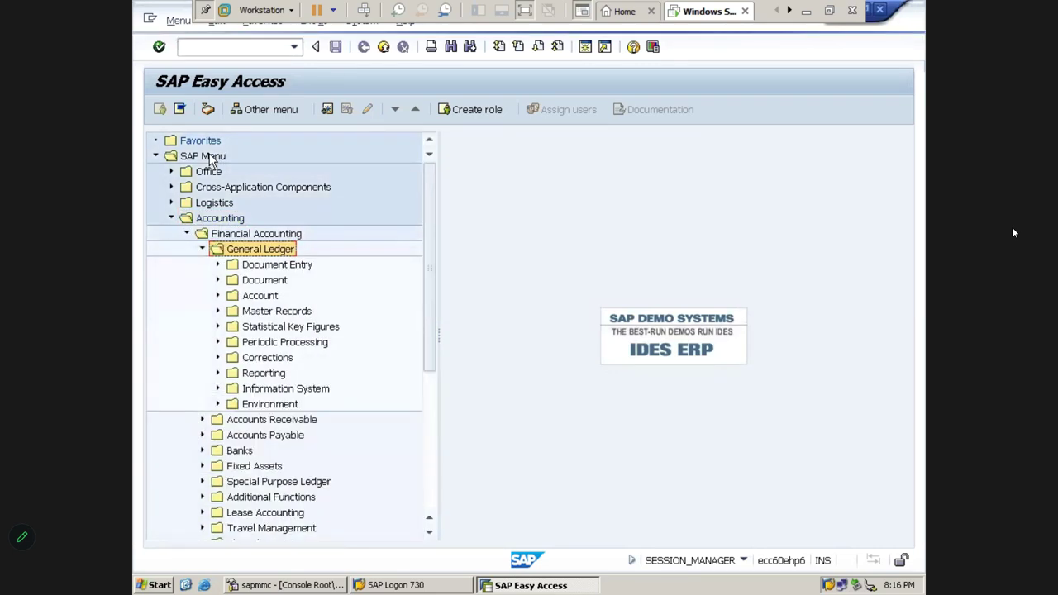
key(Down)
key(Right)
key(Down)
key(Down)
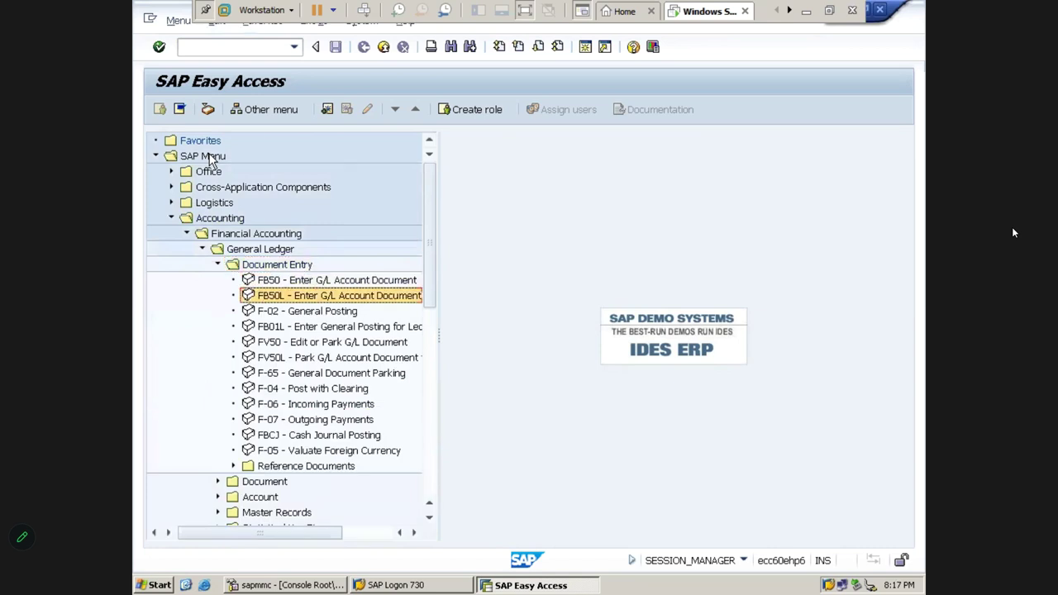
Step: Widen the SAP Easy Access tree and open the F-02 General Posting transaction
click(278, 315)
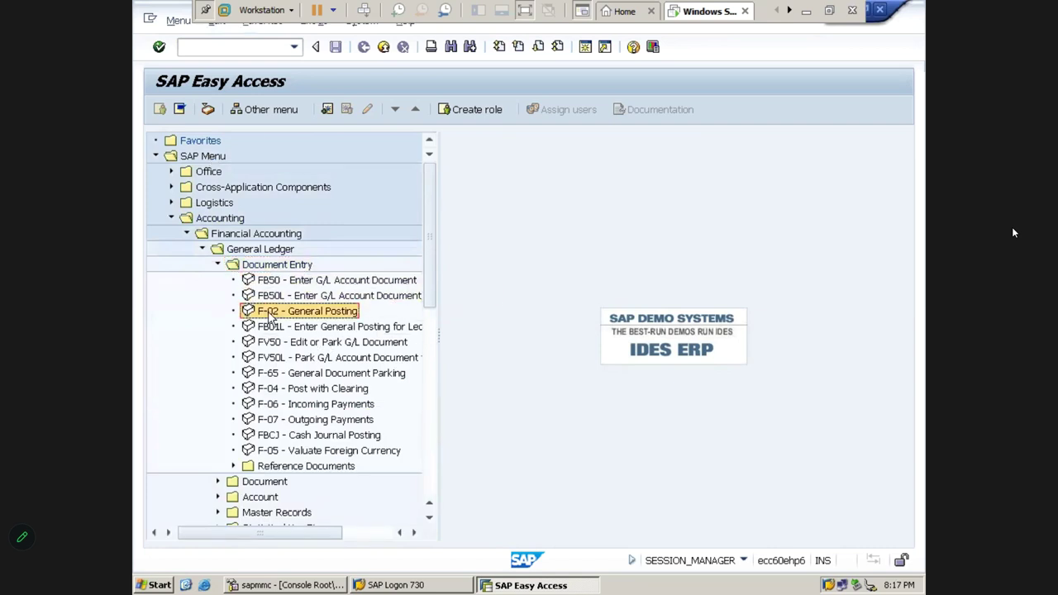
click(274, 282)
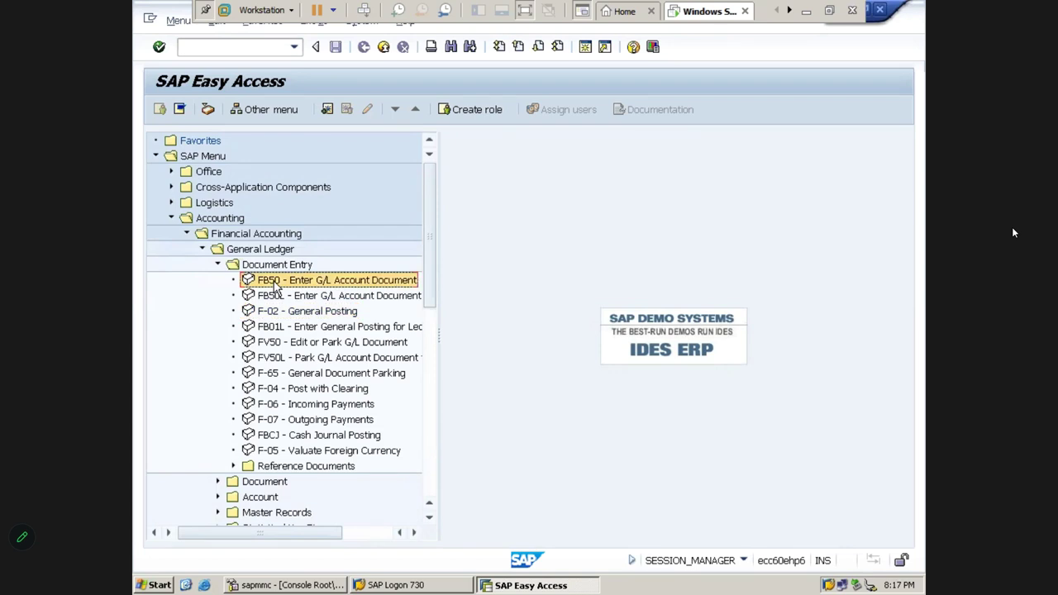
drag(437, 336, 496, 337)
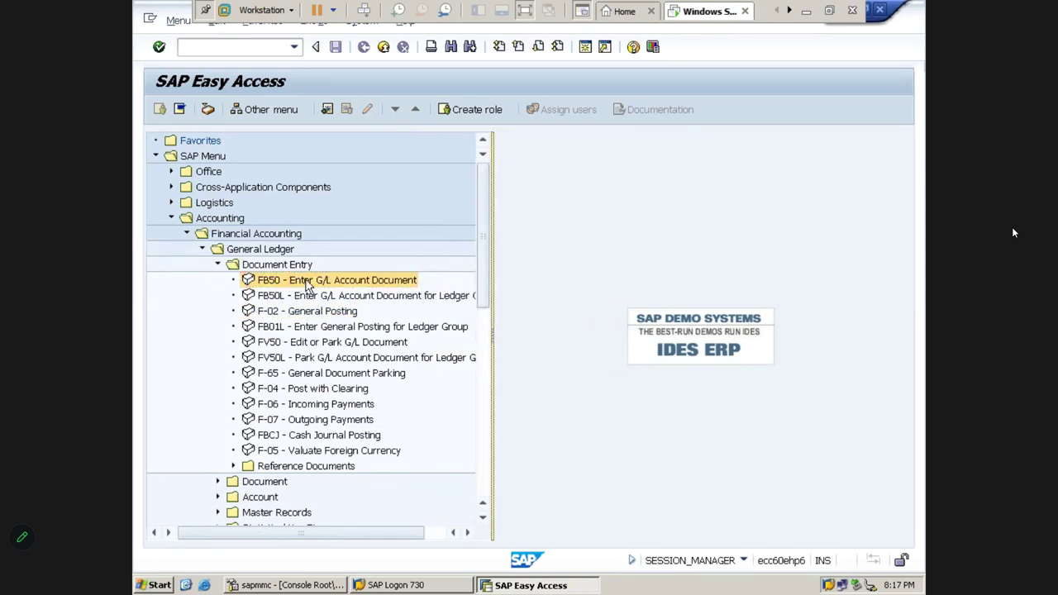
click(270, 314)
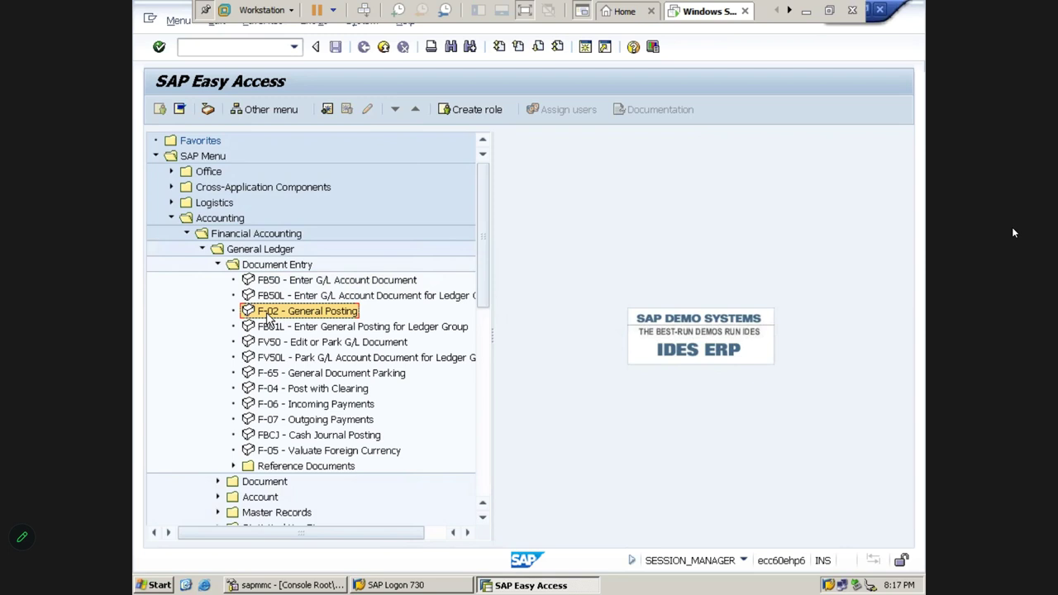
double_click(269, 314)
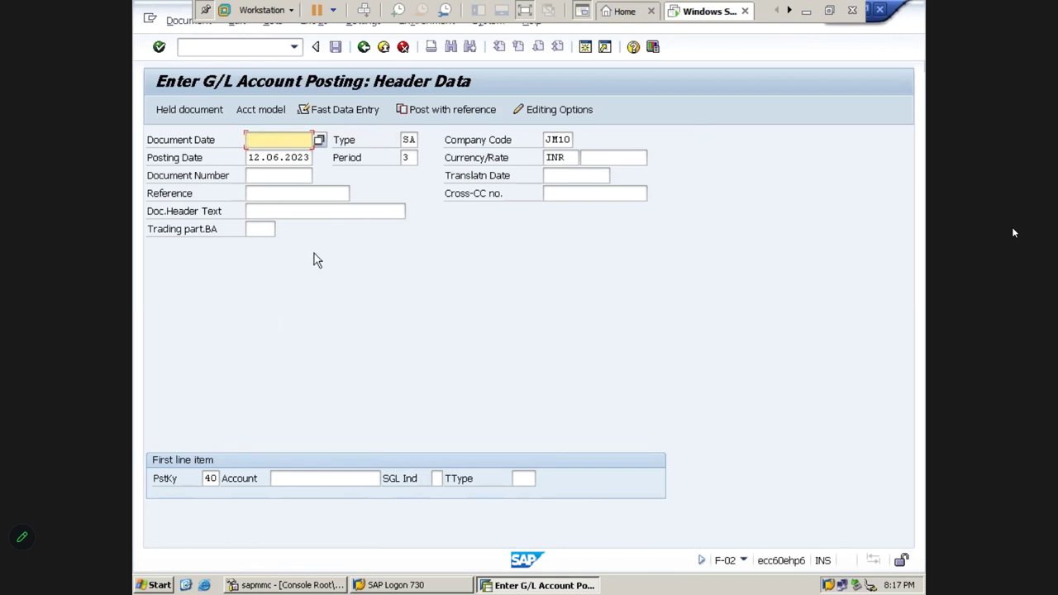
Step: Set the posting header's document date to 12.06.2023 and the company code to PM10
key(Tab)
key(Tab)
key(Tab)
key(shift+Tab)
key(shift+Tab)
key(shift+Tab)
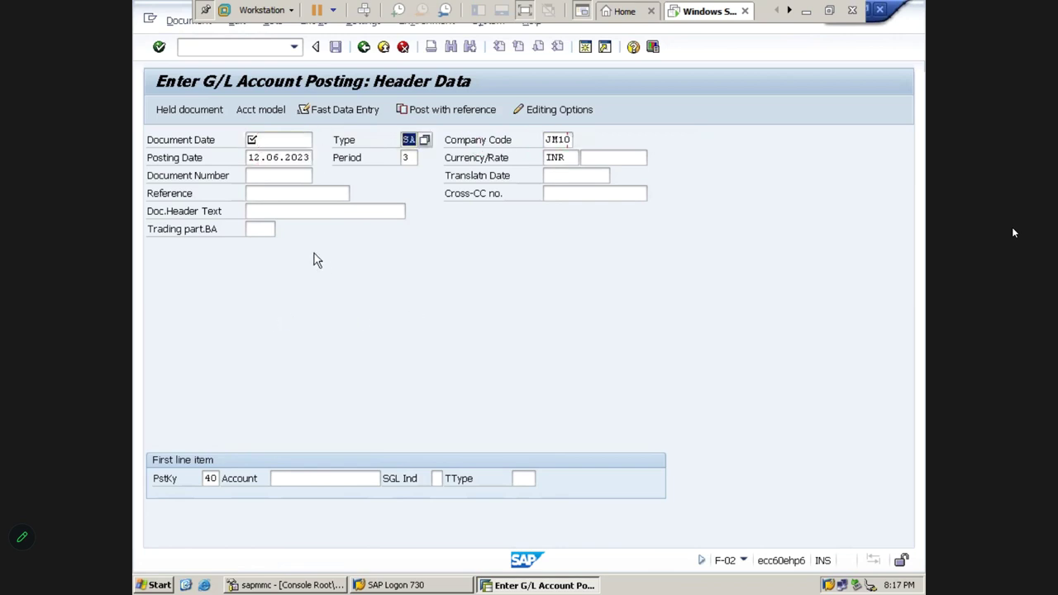
text(12.06.2023)
key(Tab)
key(Tab)
text(PM)
key(Down)
key(Return)
Step: Set the posting header's reference to GL POSTING
key(Tab)
key(Tab)
key(Tab)
key(Tab)
key(Tab)
key(Tab)
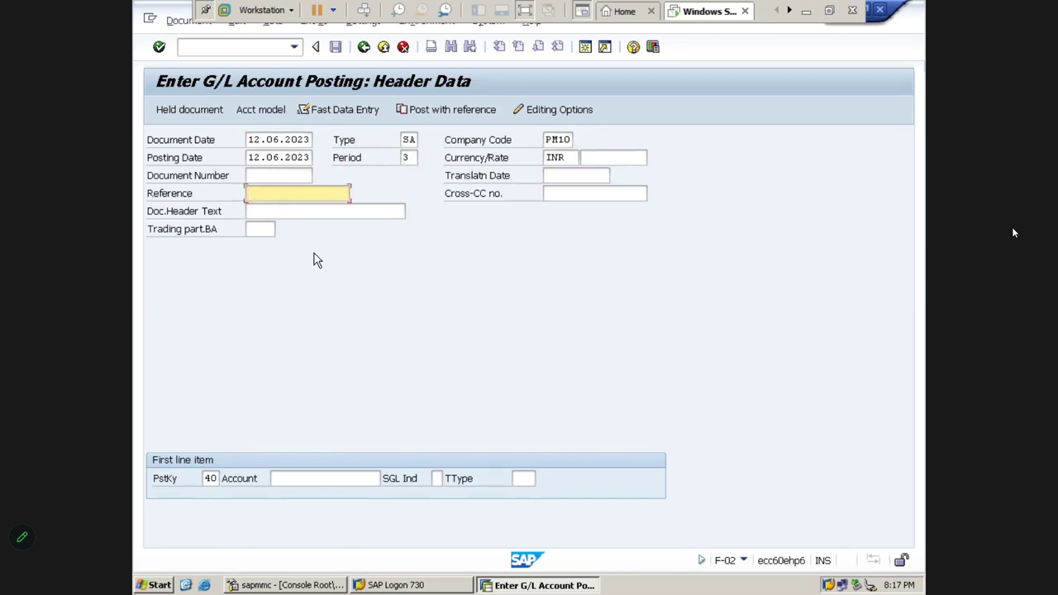
text(GL)
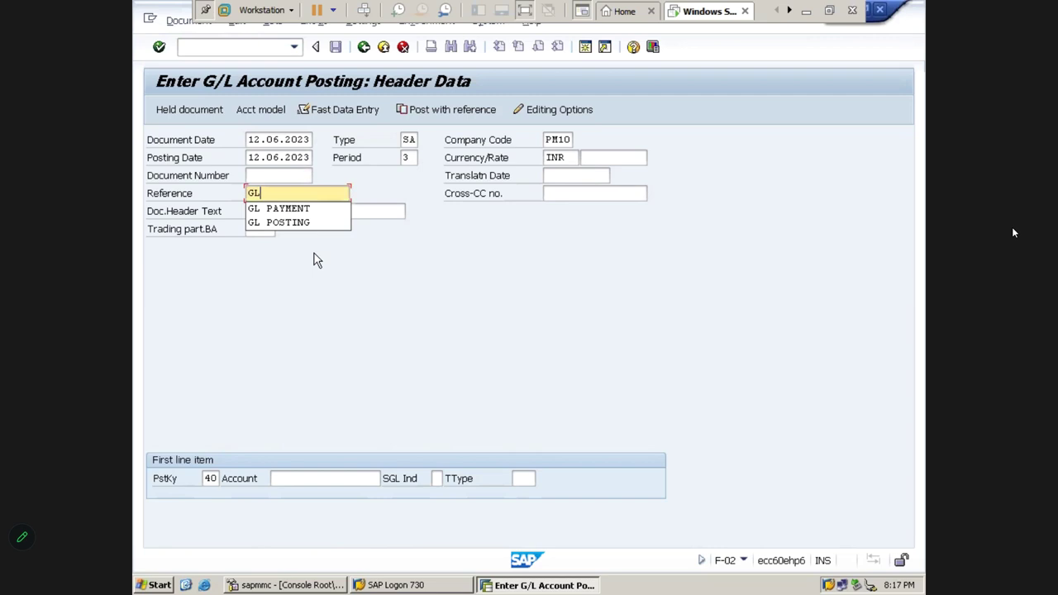
key(Down)
key(Down)
key(Tab)
key(Tab)
key(Tab)
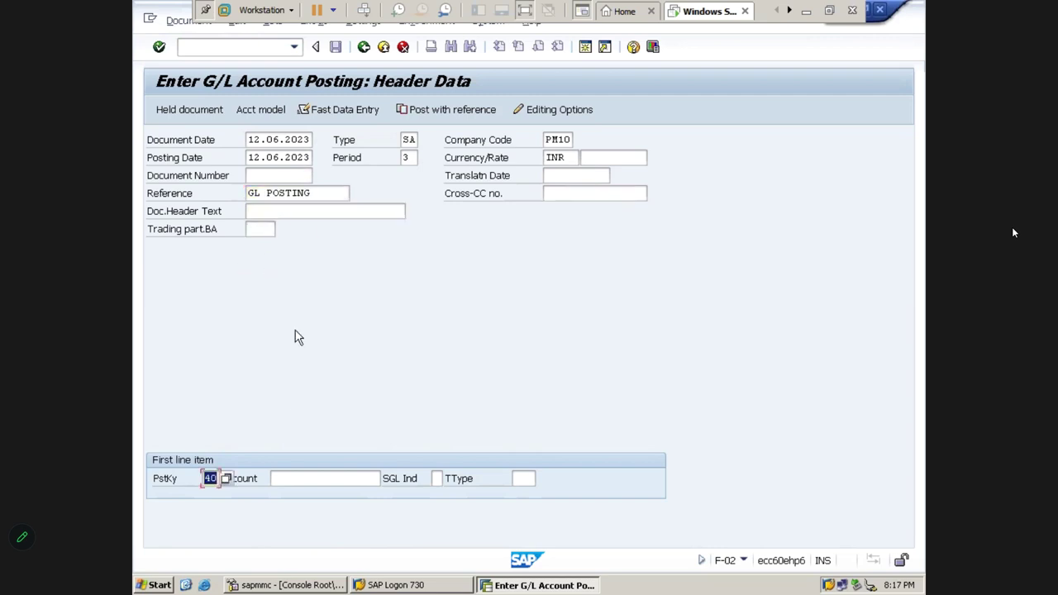
Step: Assign G/L account 440000, Commission Paid A/c, to the first line item with posting key 40
click(211, 478)
click(317, 480)
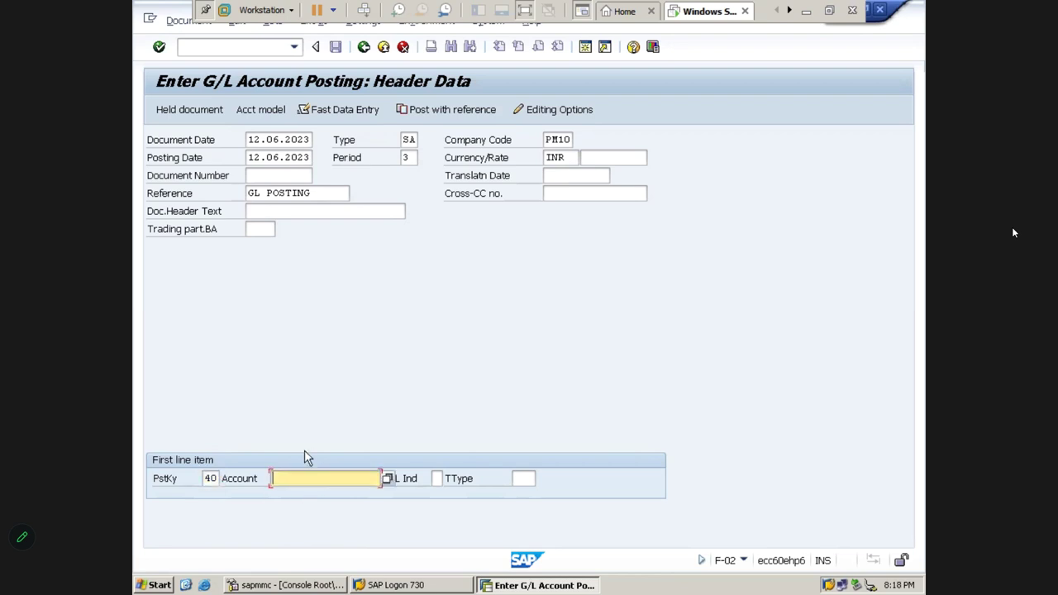
click(387, 480)
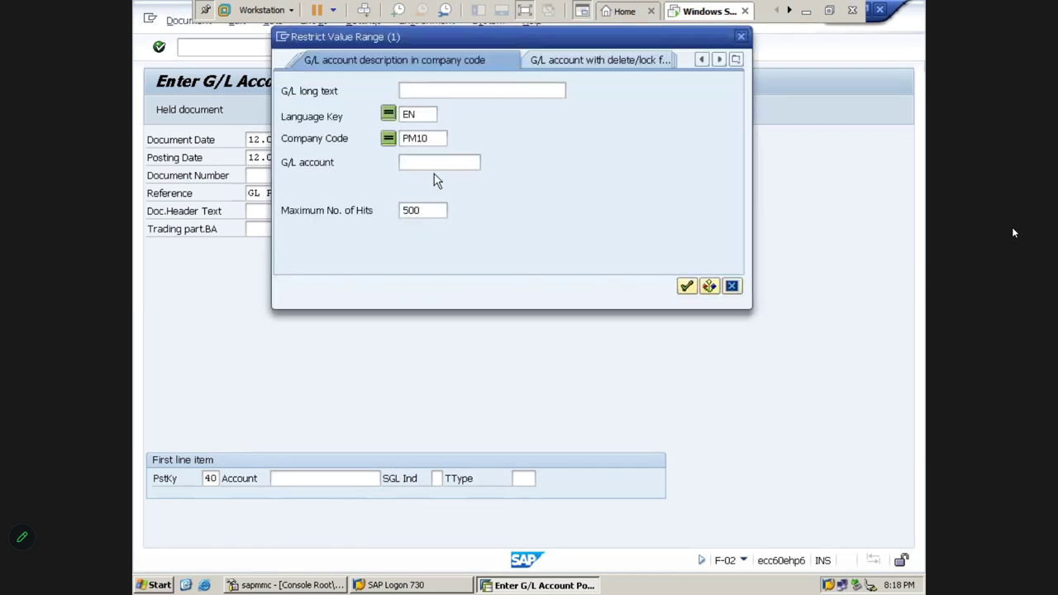
click(430, 163)
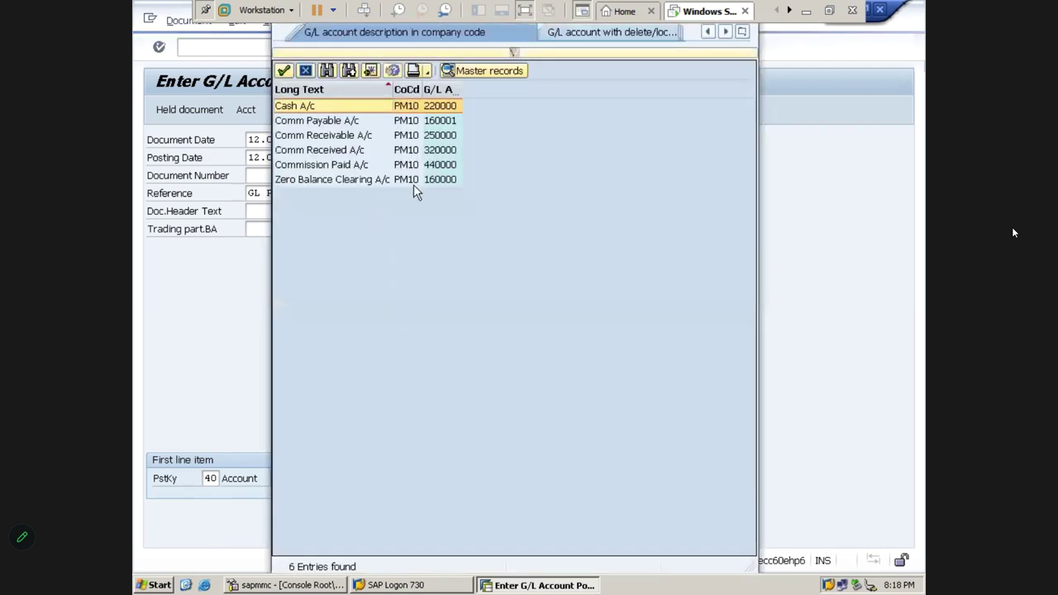
double_click(337, 166)
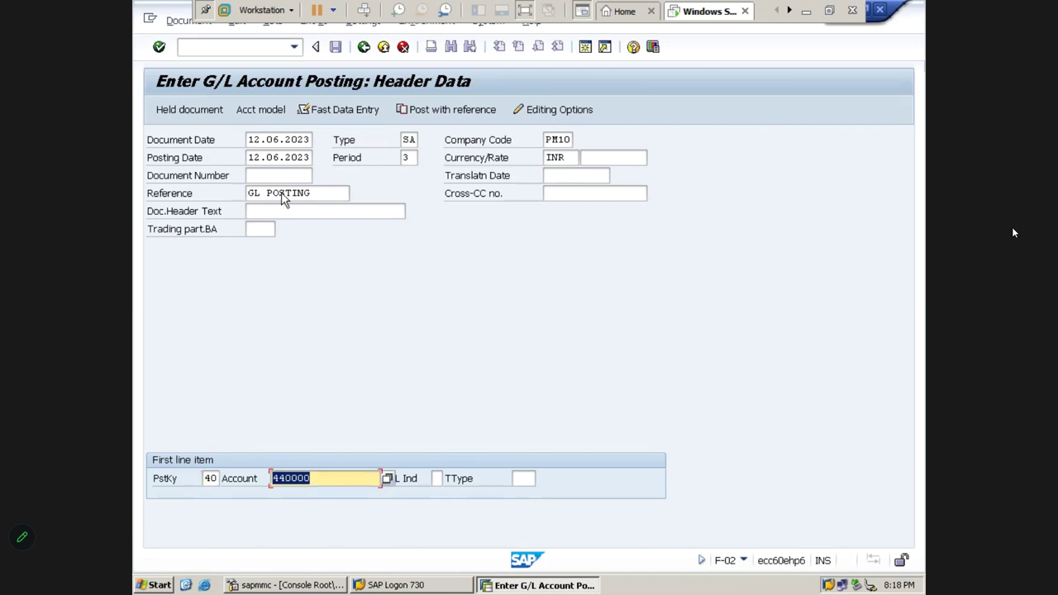
Step: Review the posting header's dates, document type, period, company code, currency and reference, plus the first line item's posting key and account
click(262, 157)
click(260, 139)
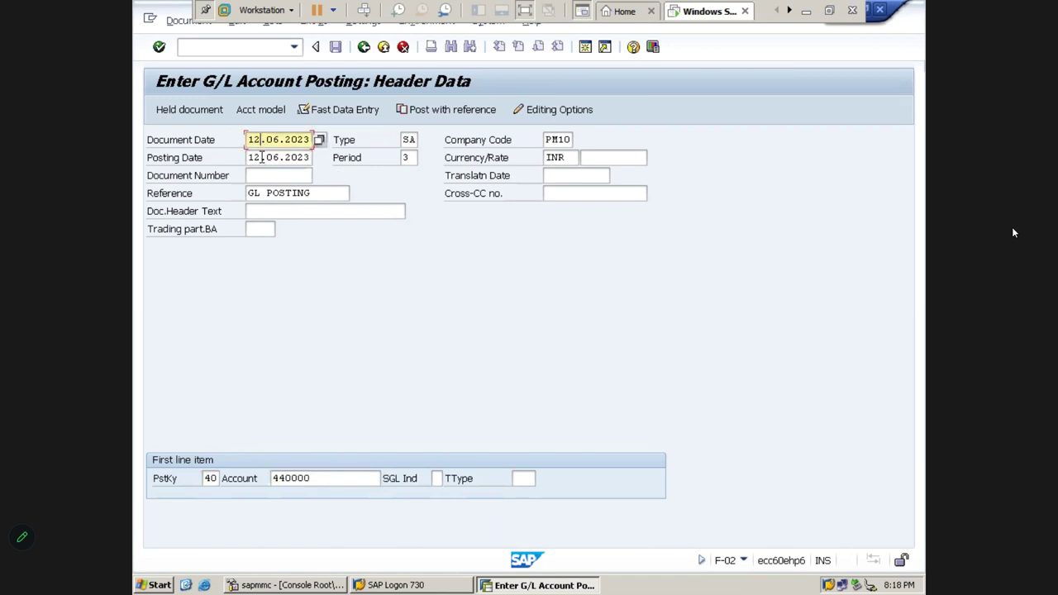
click(262, 157)
click(408, 139)
click(407, 158)
click(568, 142)
click(569, 157)
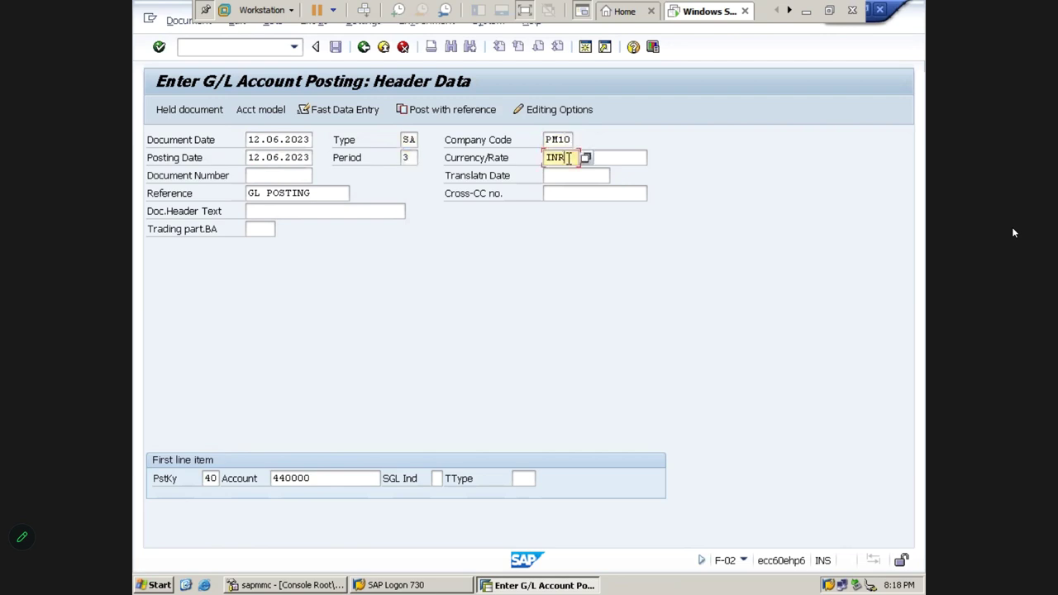
drag(338, 196, 137, 245)
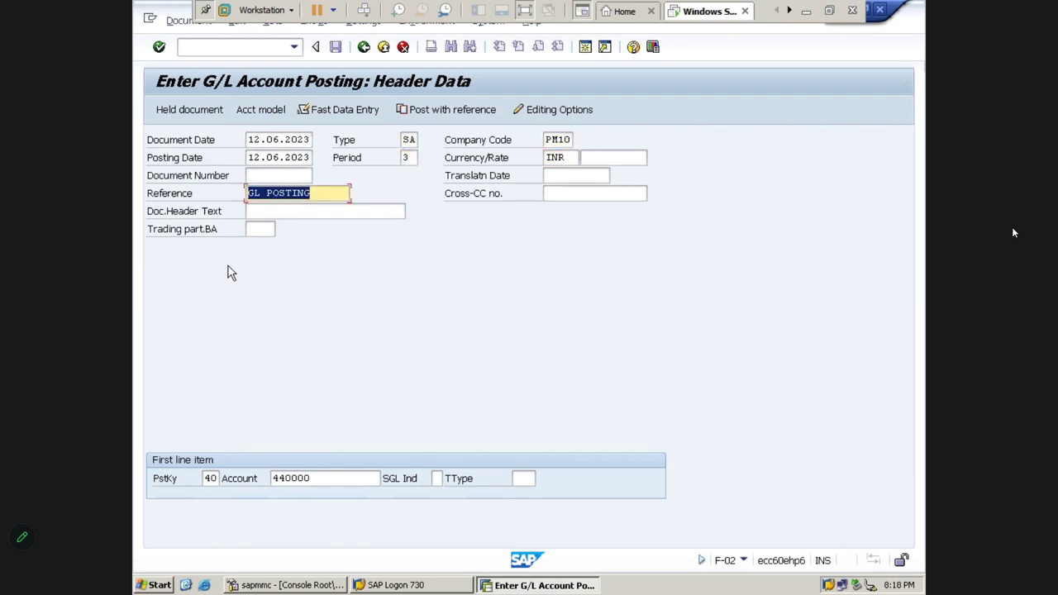
drag(306, 192, 136, 225)
click(210, 479)
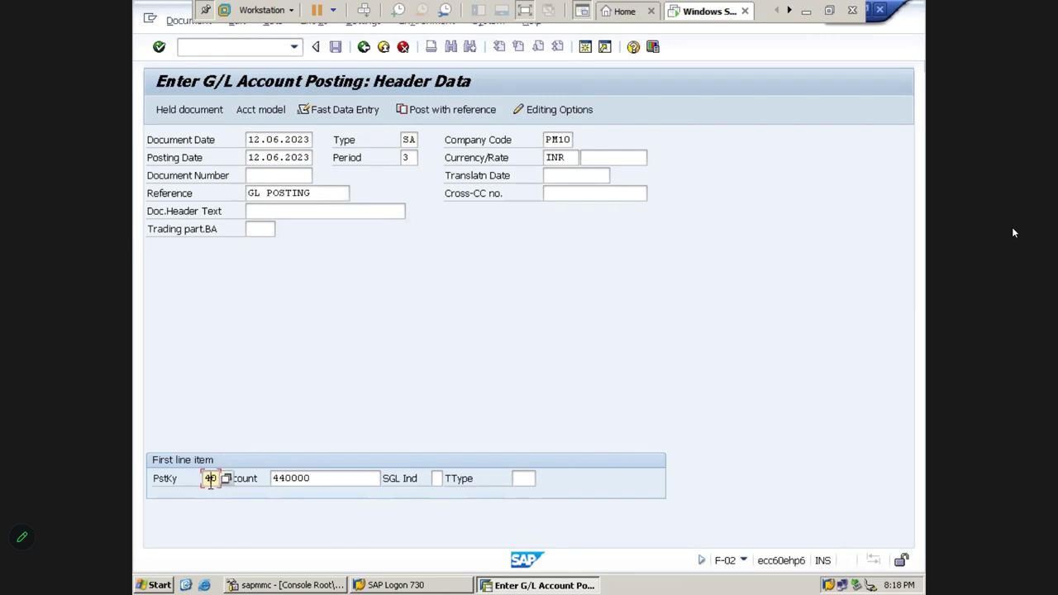
click(341, 485)
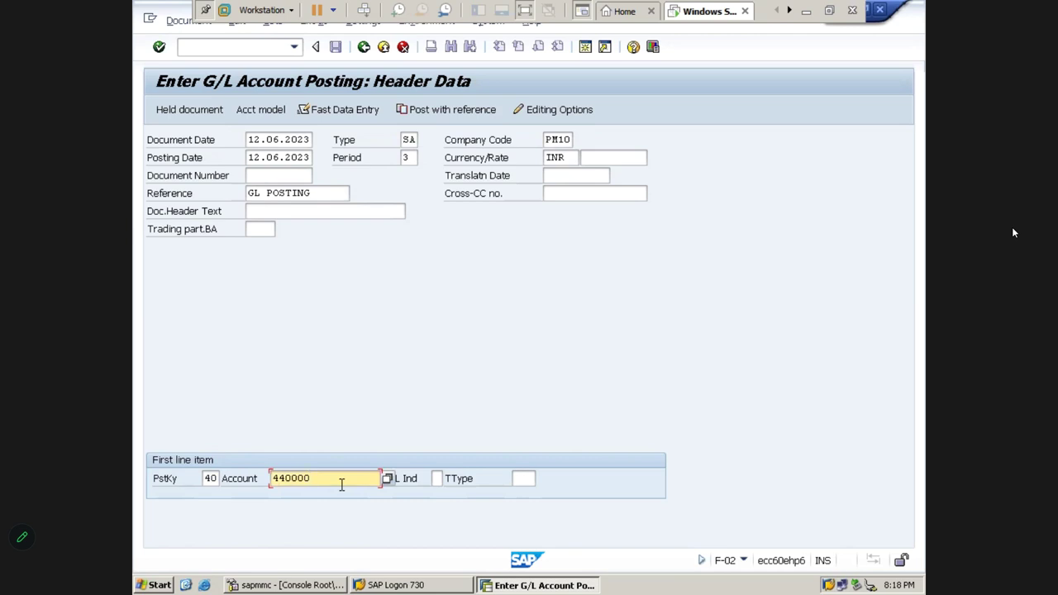
Step: Enter the debit item's amount as 200000 with business area PMHB and profit center PM100
key(Return)
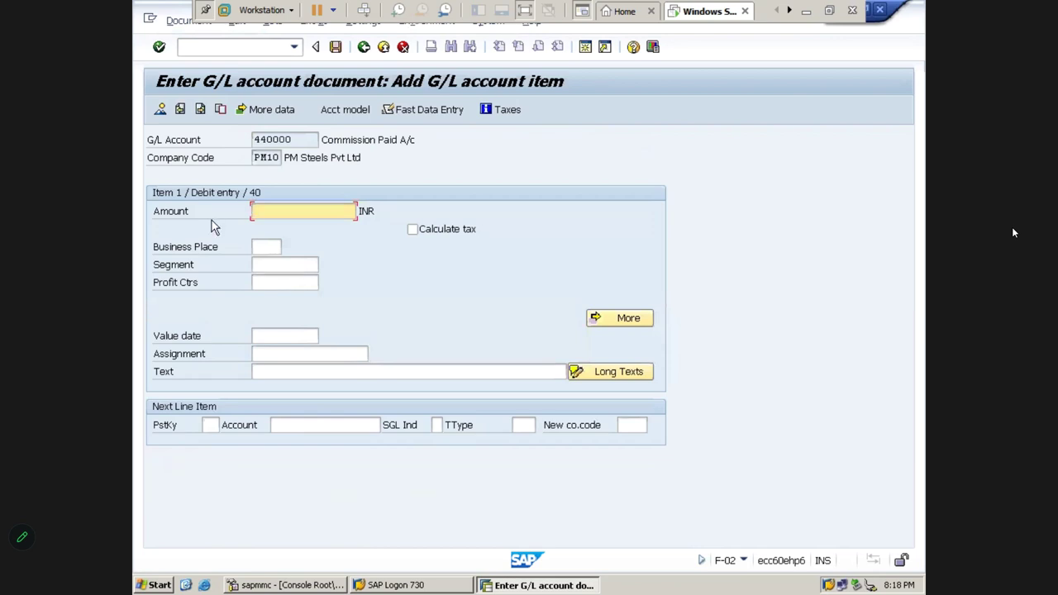
text(200000)
click(605, 325)
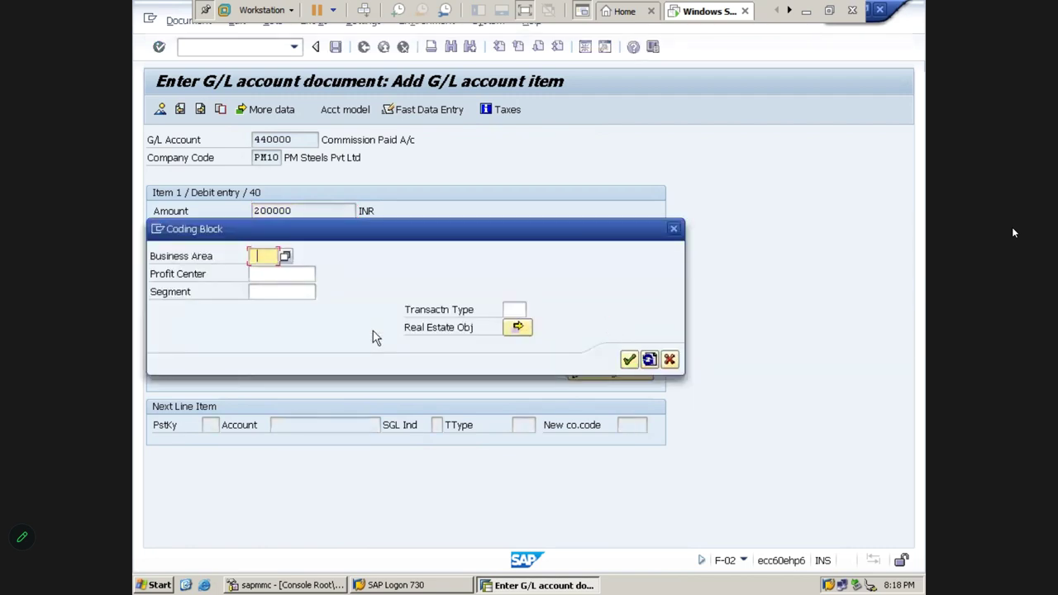
text(PMHB)
key(Tab)
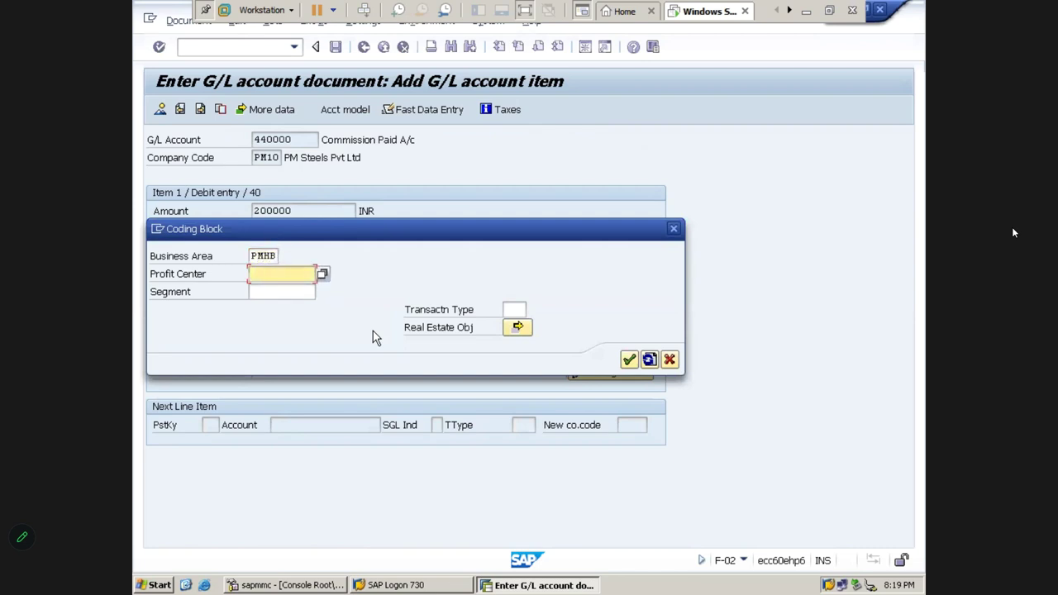
text(PM100)
key(Tab)
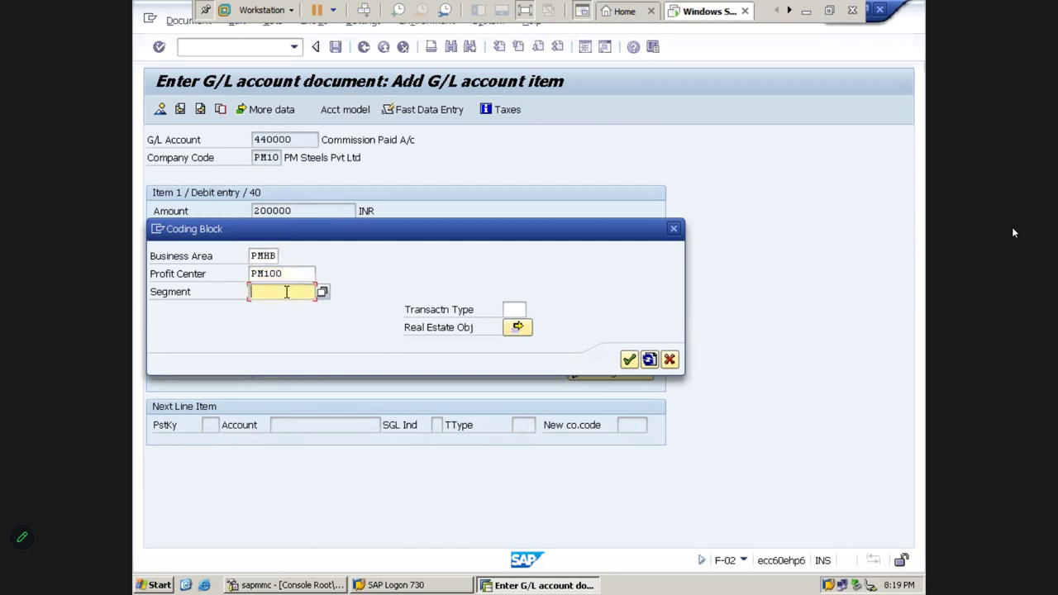
click(629, 361)
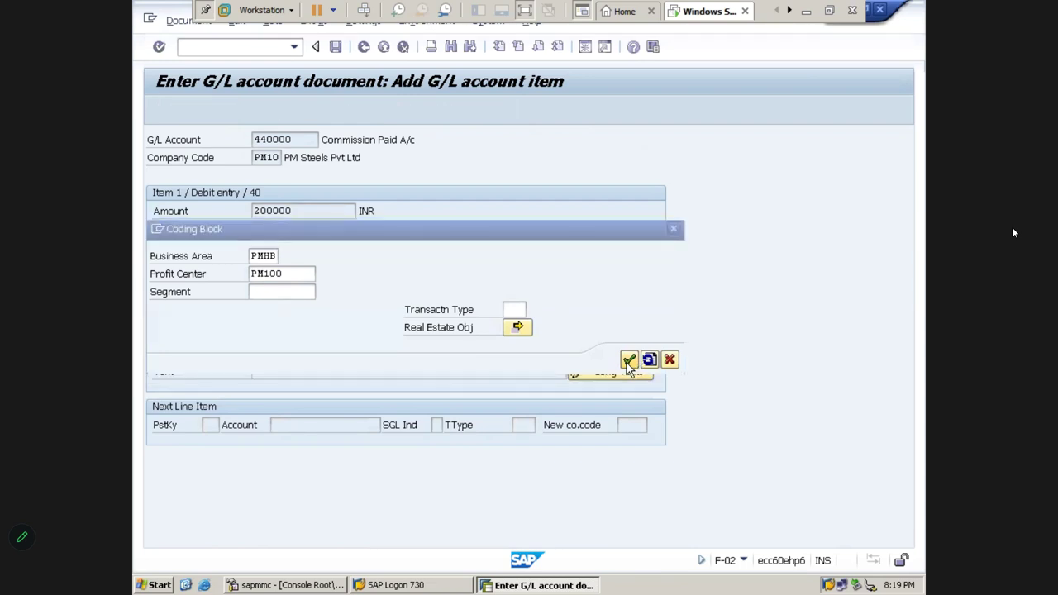
Step: Set the debit item's text to "Being comm paid"
click(302, 264)
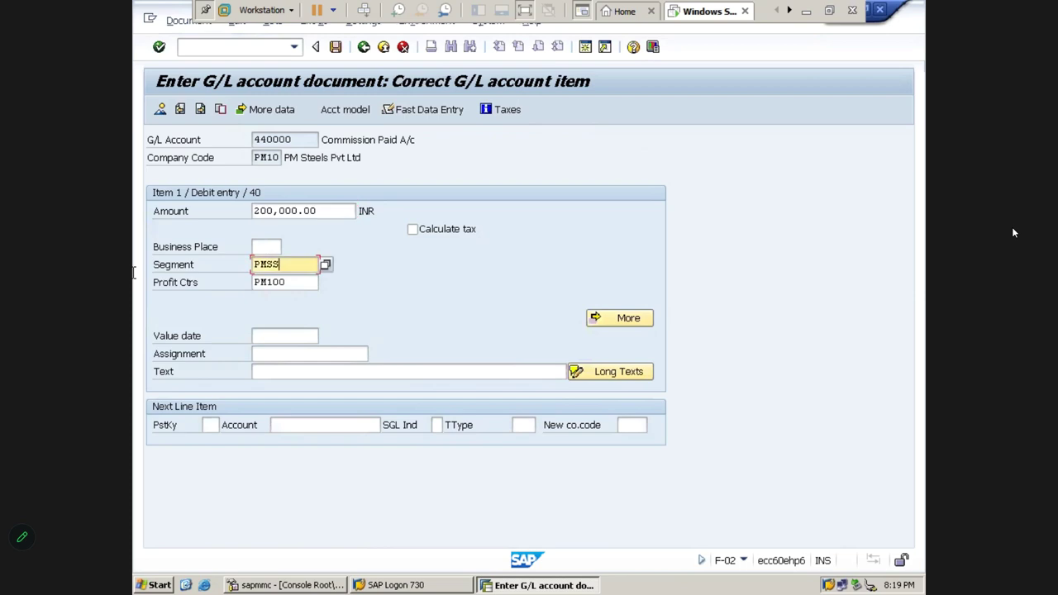
click(332, 370)
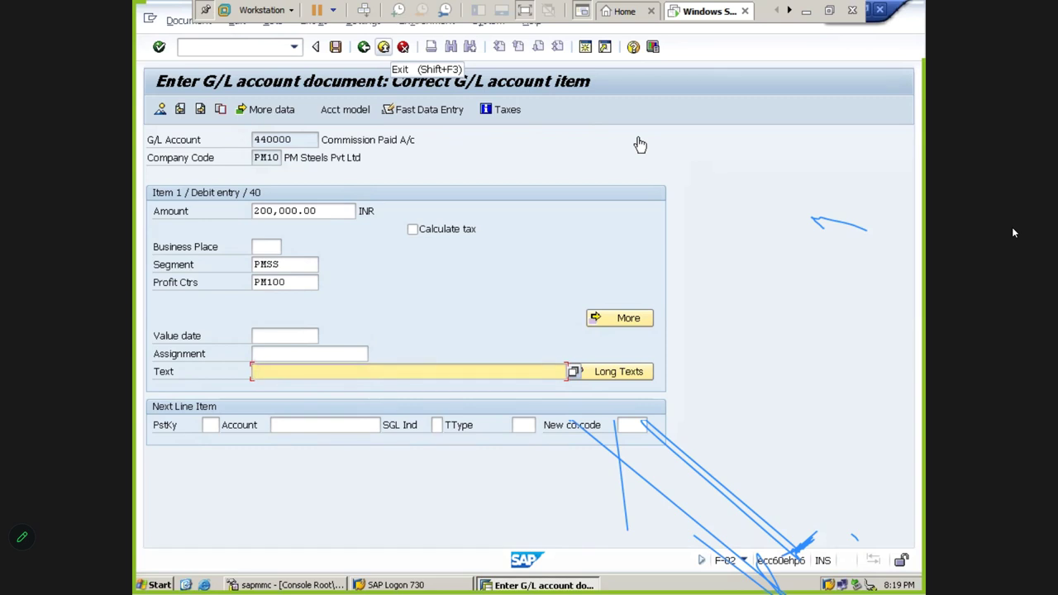
key(Escape)
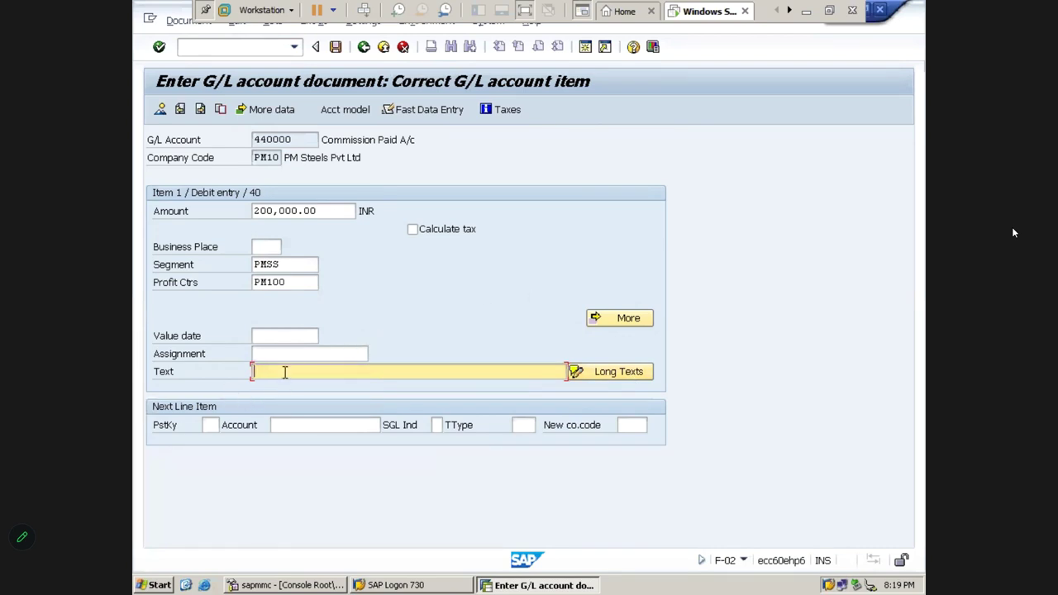
text(Be)
key(BackSpace)
text(eing )
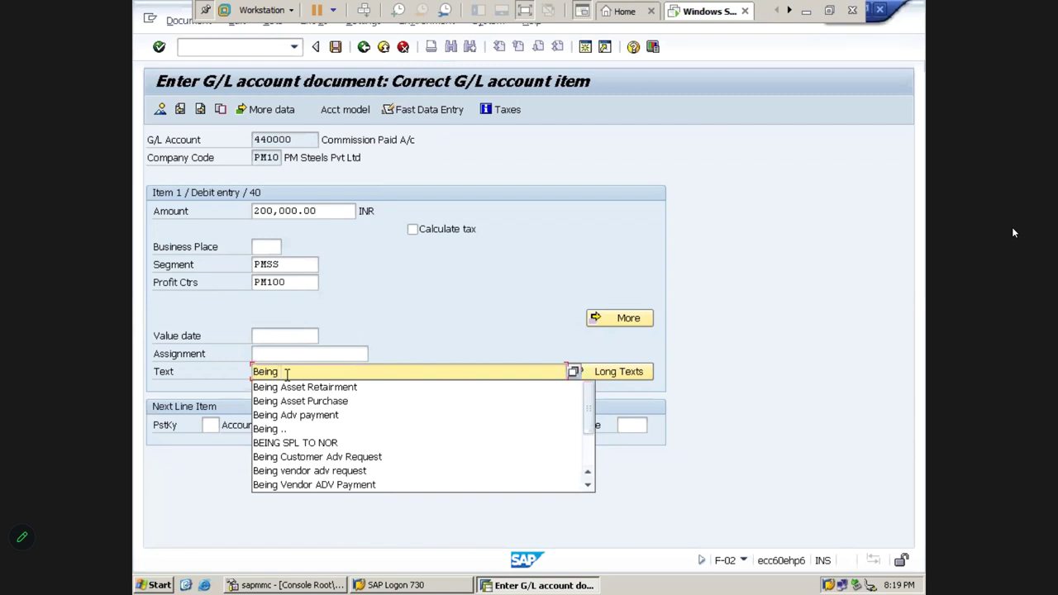
text(comm paid)
key(Tab)
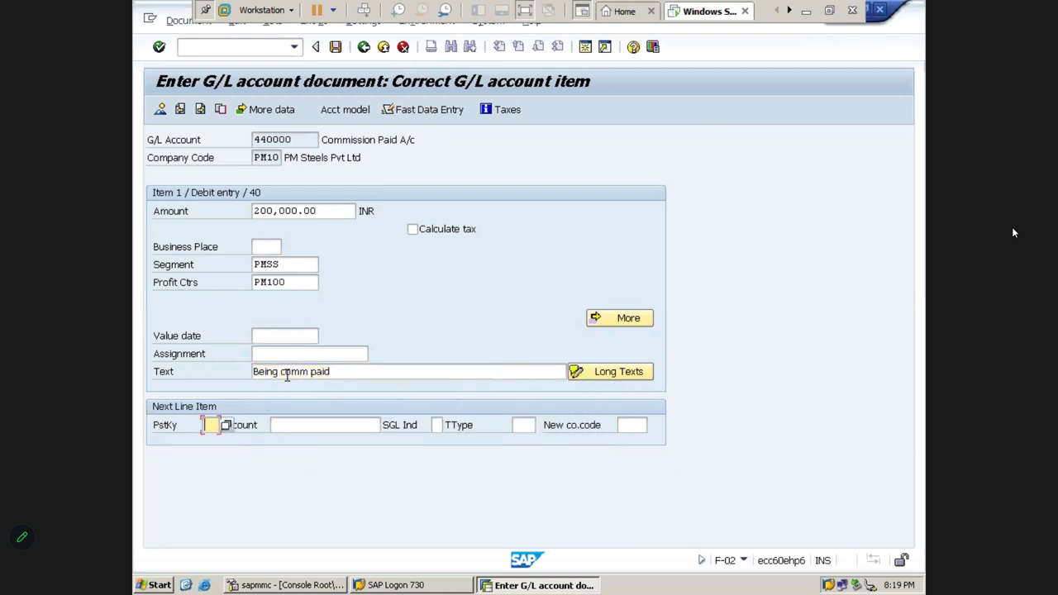
Step: Add a next line item with posting key 50 and G/L account 160001, Comm Payable A/c
text(50)
key(Tab)
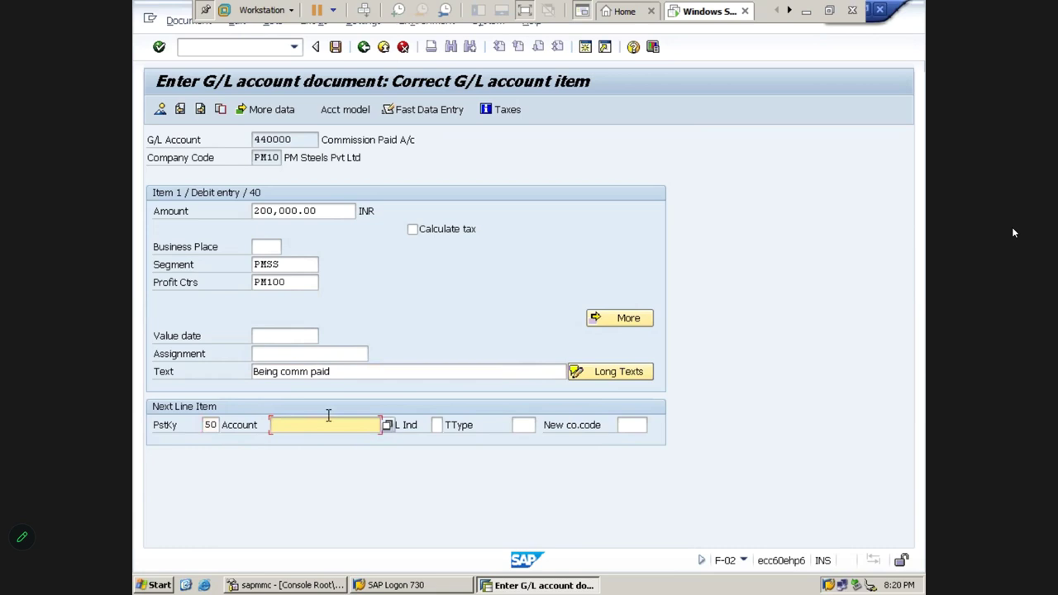
click(388, 425)
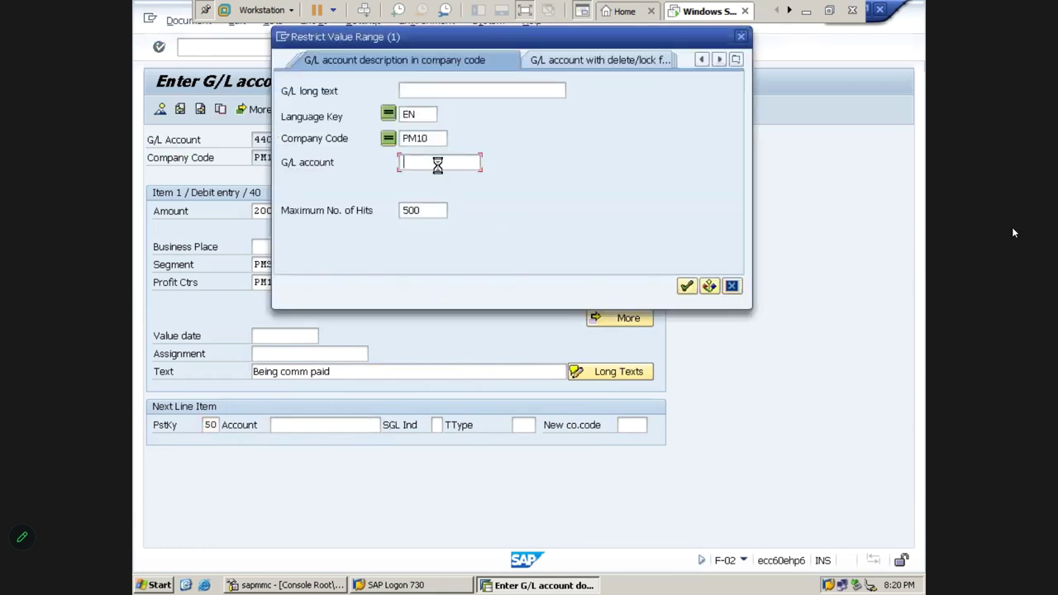
key(Return)
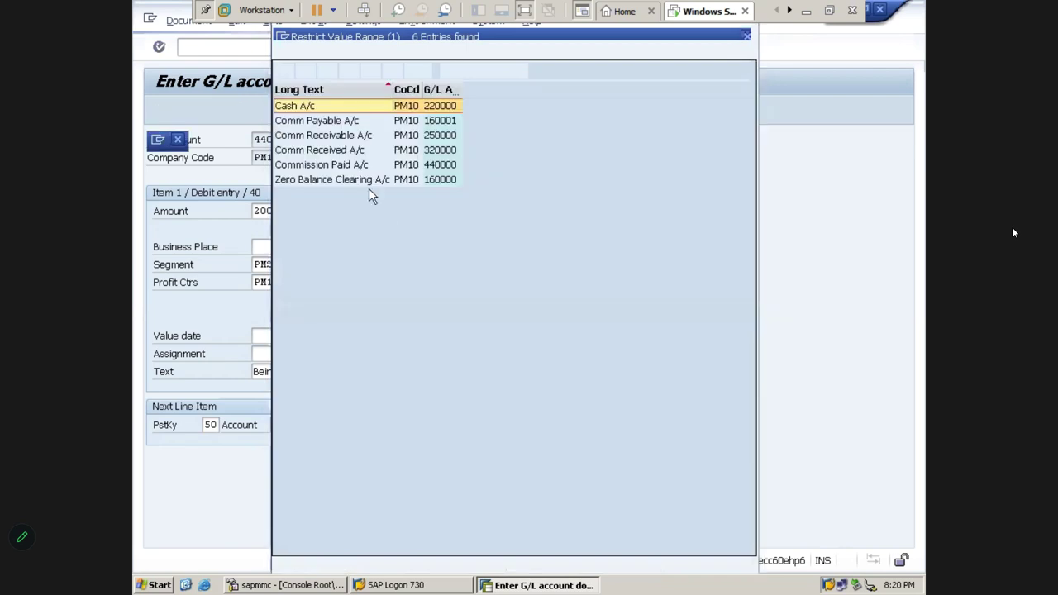
double_click(343, 121)
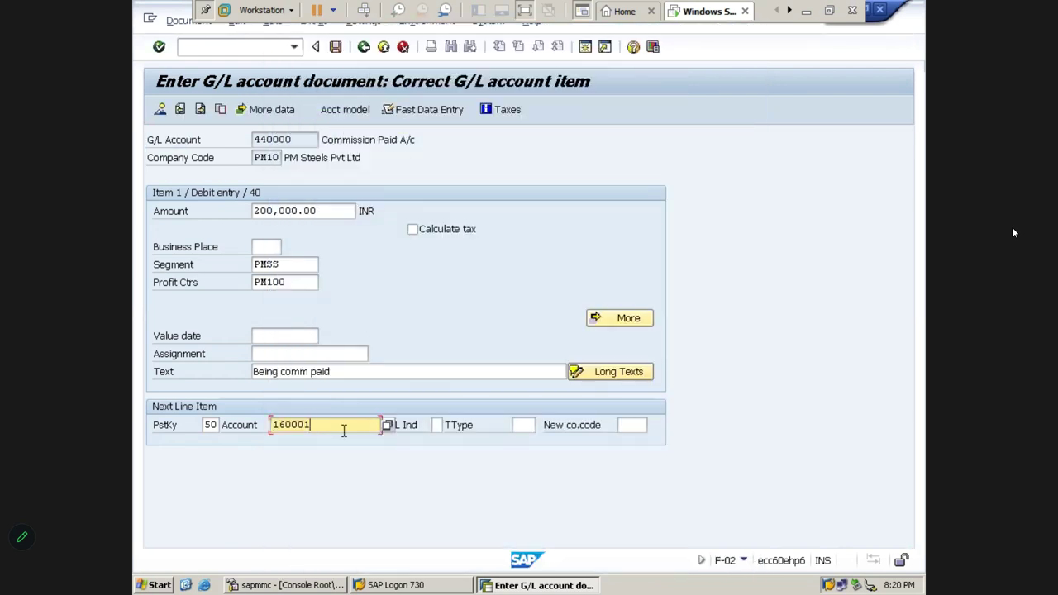
key(Return)
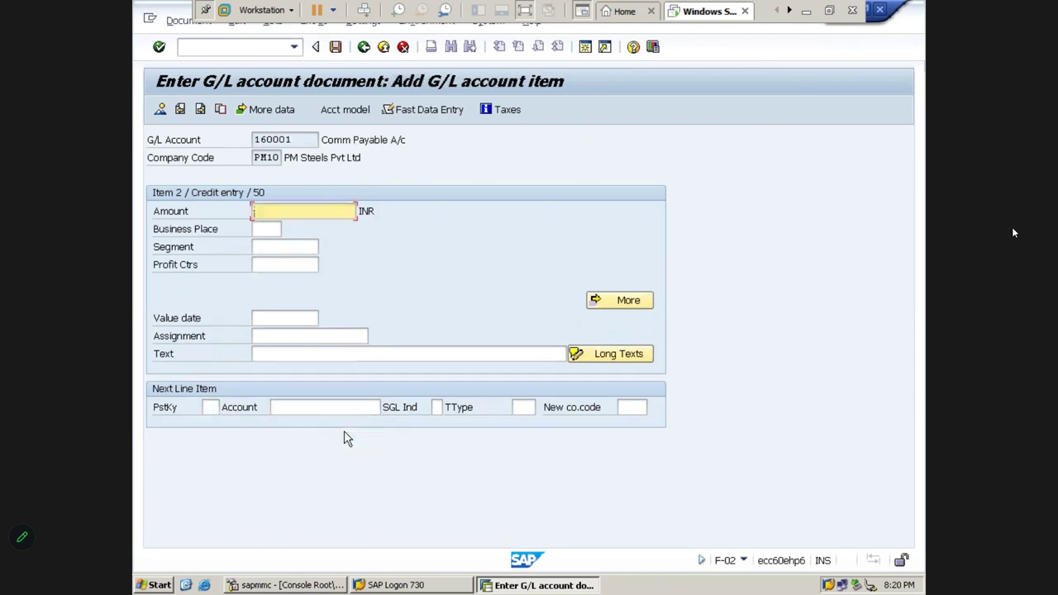
Step: Fill the credit item's amount with * and its text with + to carry over the debit item's values
text(*)
click(315, 351)
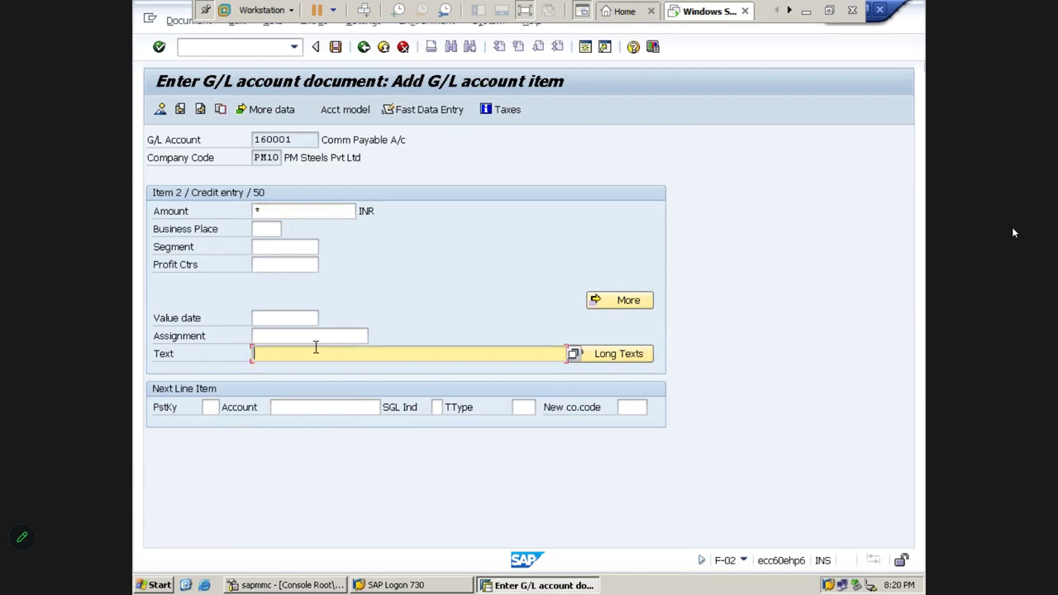
text(+)
key(Return)
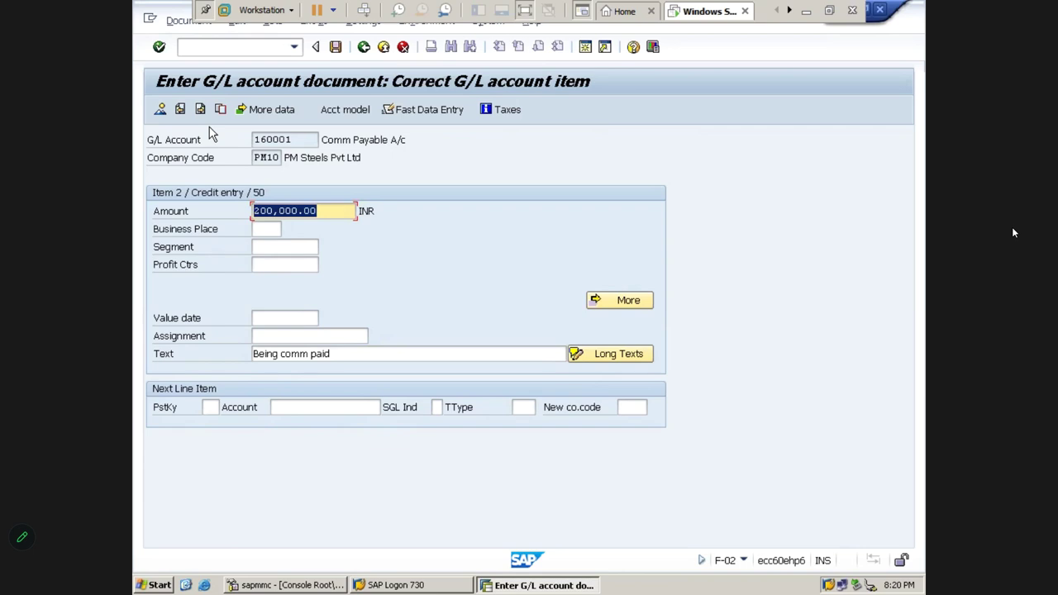
Step: Simulate the G/L document and post it
click(184, 21)
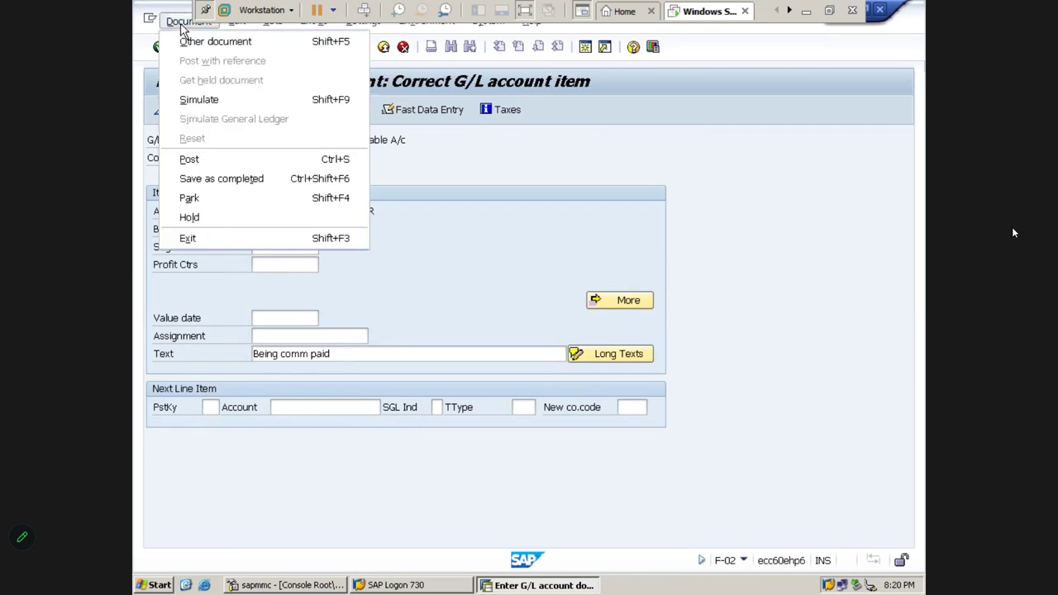
click(199, 99)
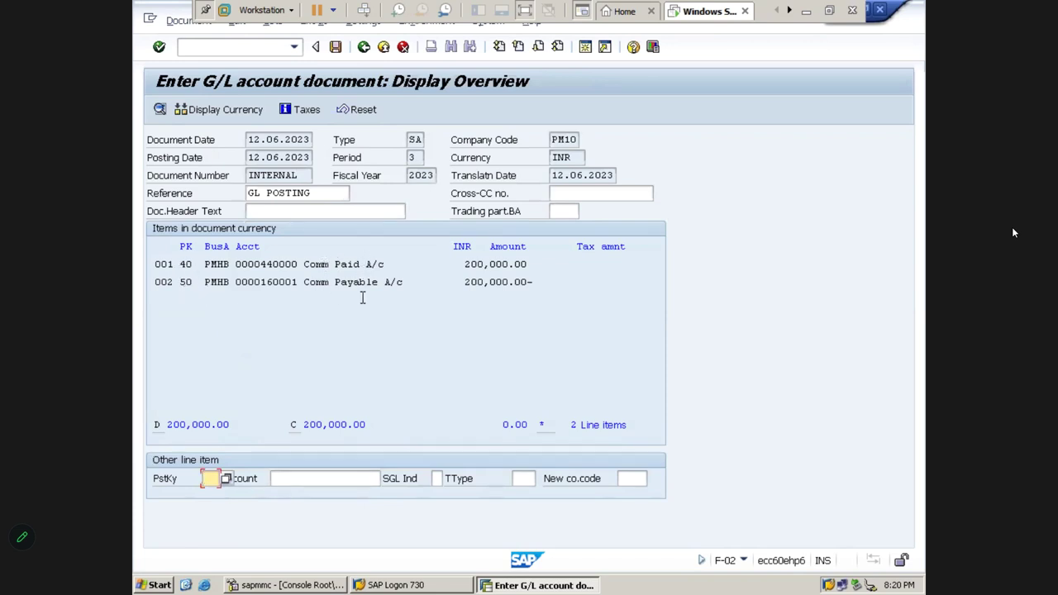
click(336, 48)
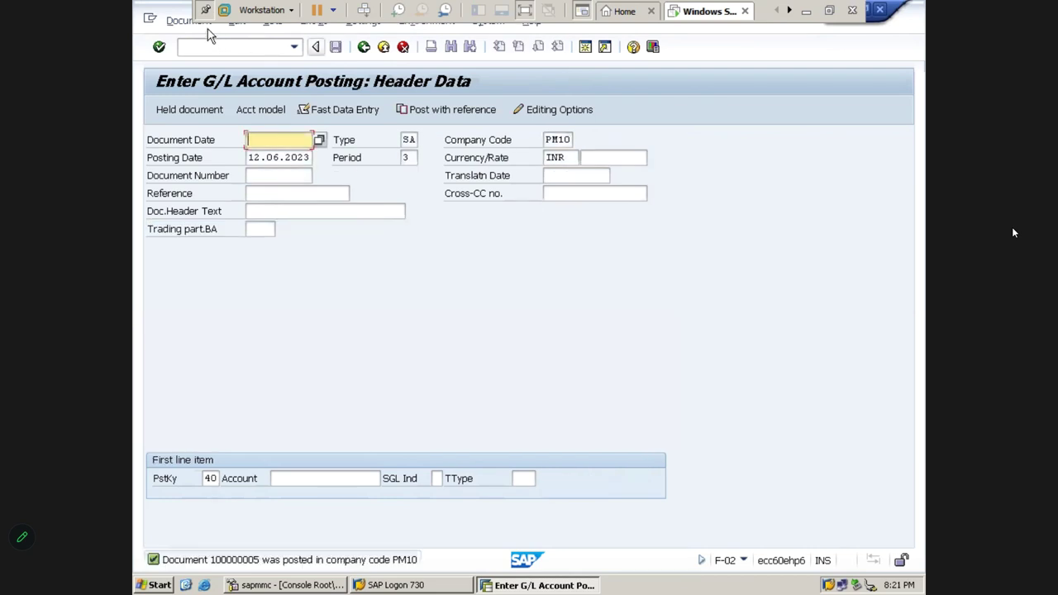
Step: Display the posted document and examine its commission paid and commission payable line items
click(184, 22)
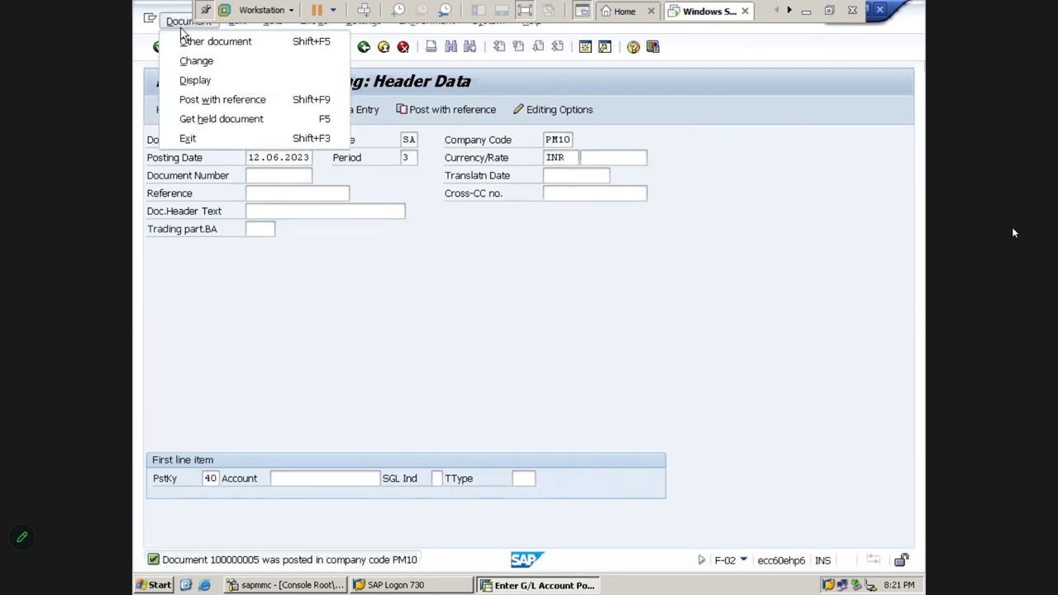
click(202, 83)
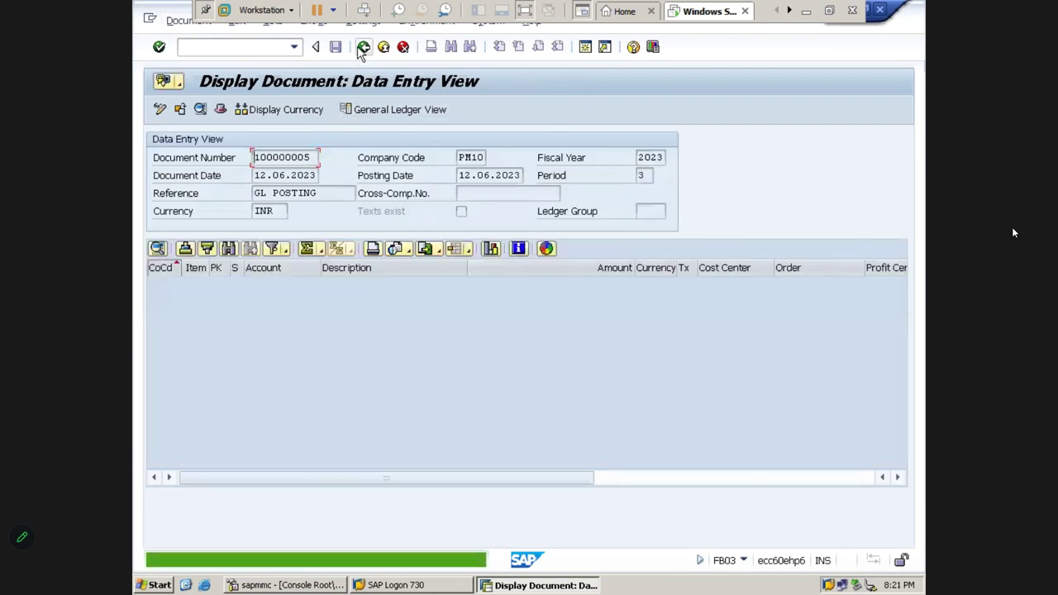
click(363, 47)
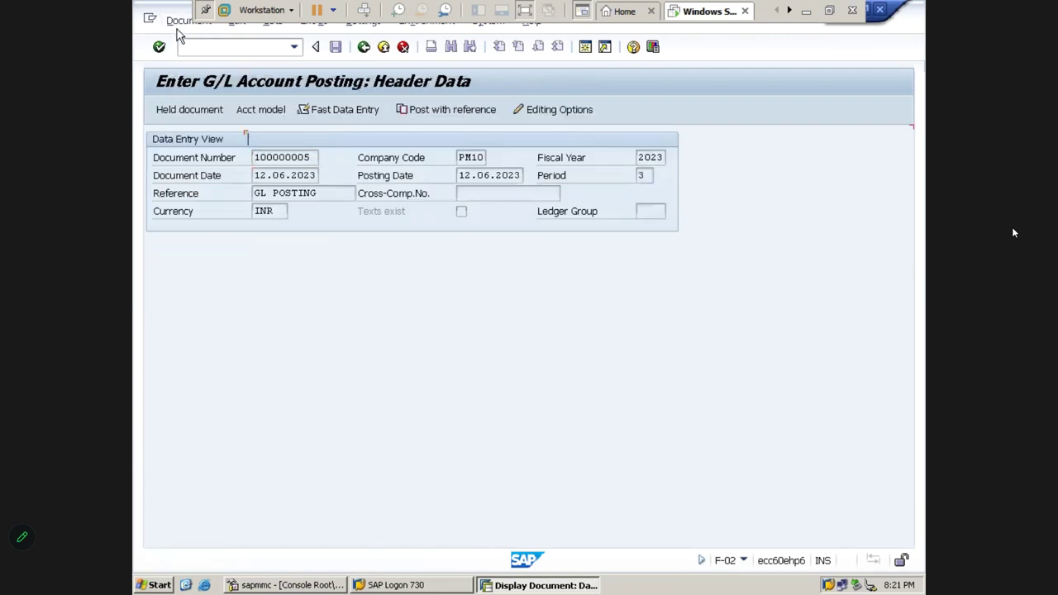
click(184, 22)
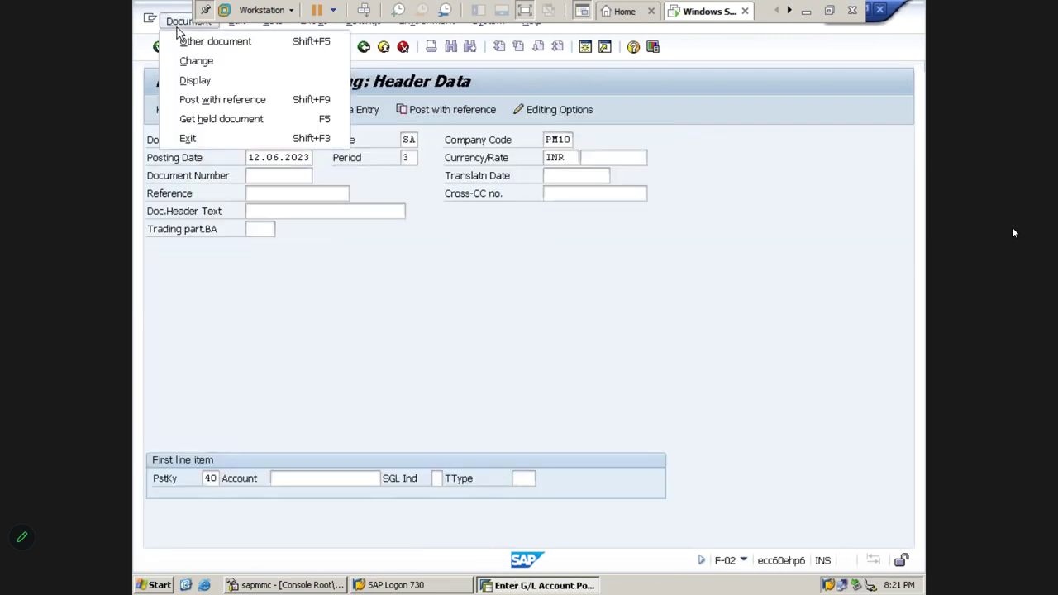
click(195, 81)
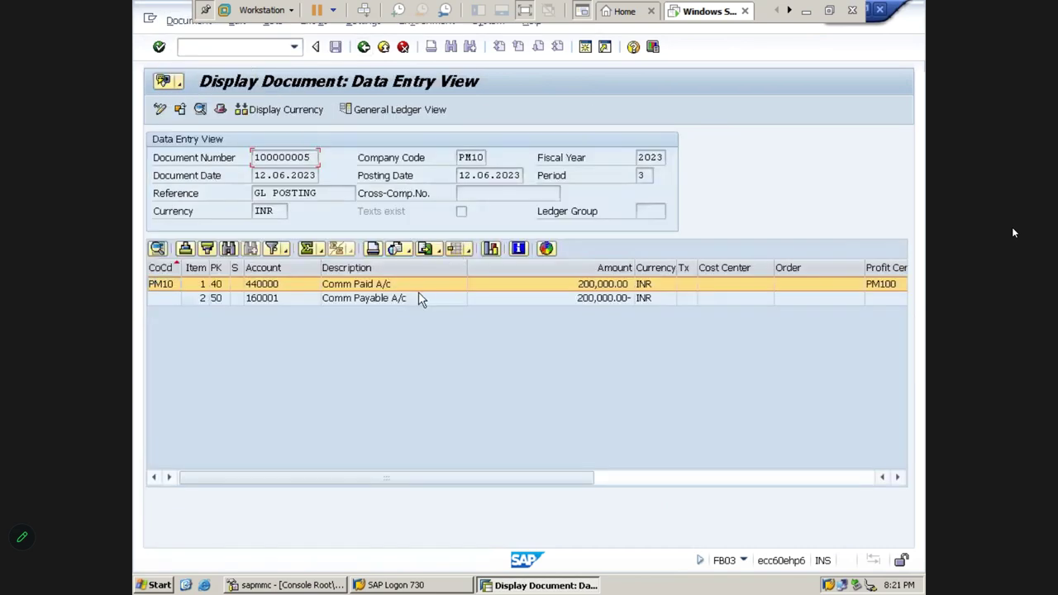
click(419, 299)
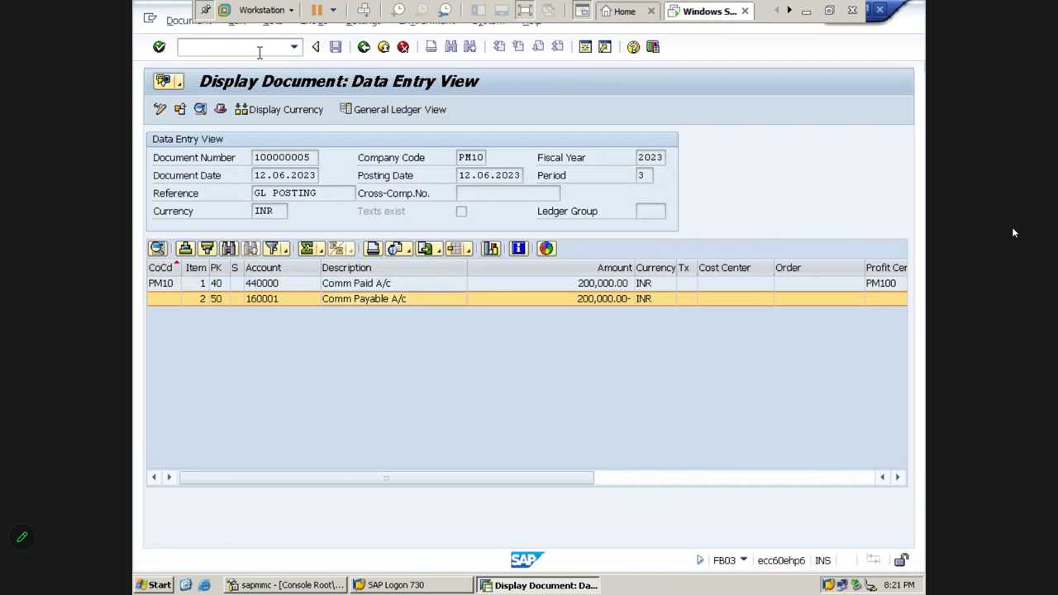
Step: Leave the document display for SAP Easy Access and switch to the SAP FI_New Excel workbook to review the FB50 and F-02 posting entries
click(384, 47)
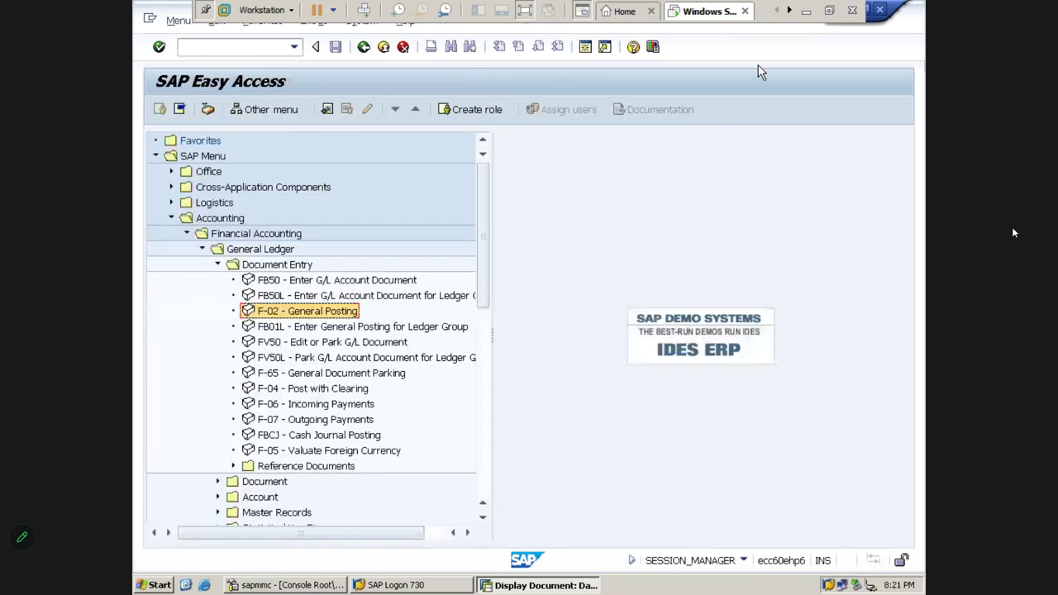
click(806, 11)
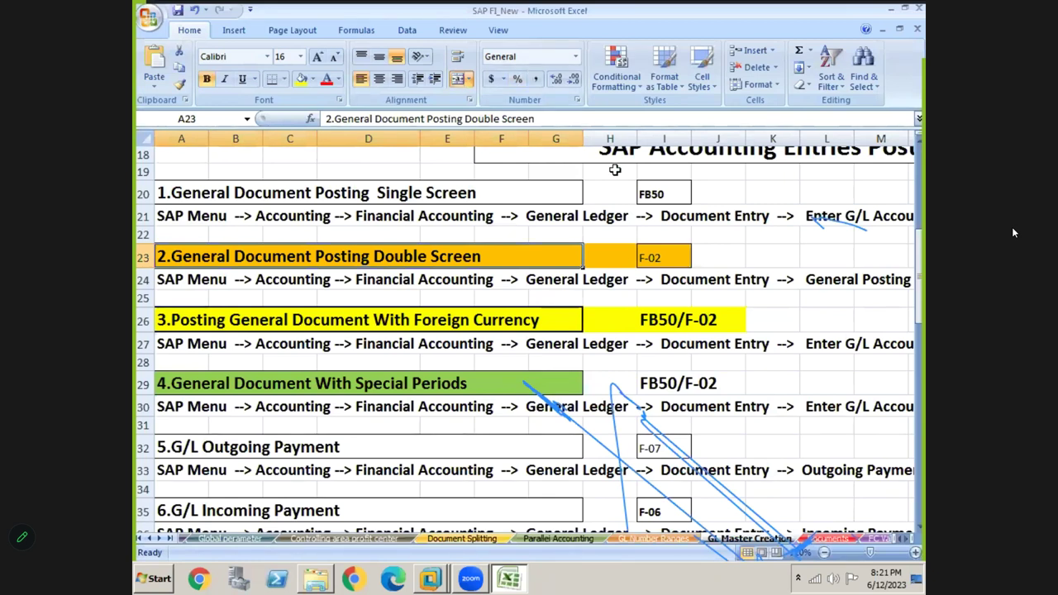
click(589, 301)
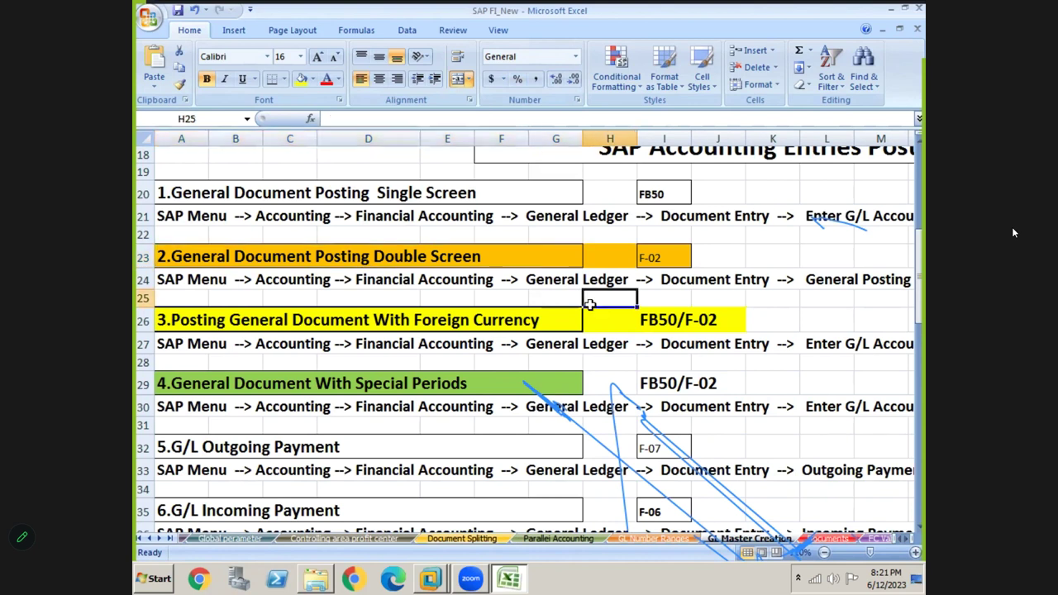
click(667, 196)
click(651, 255)
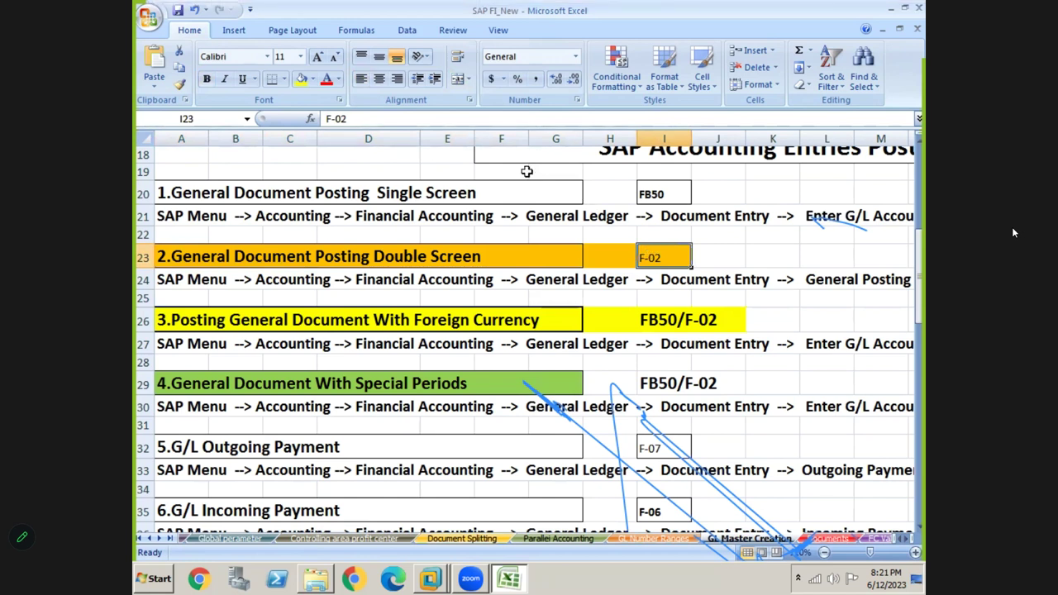
click(692, 207)
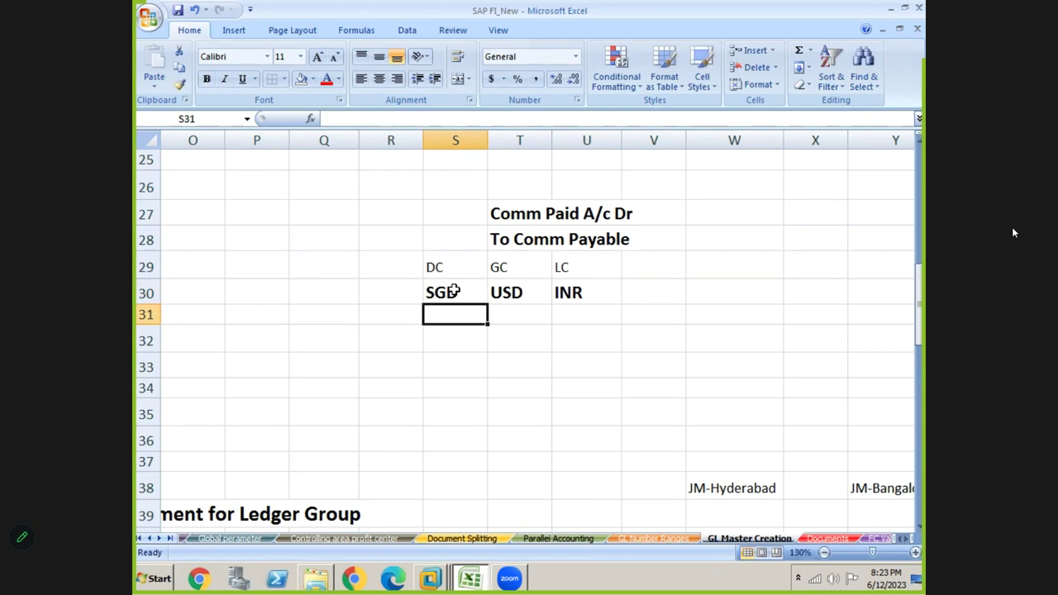
Step: Examine the DC, GC and LC currency columns with SGD, USD and INR below the commission entry
click(435, 272)
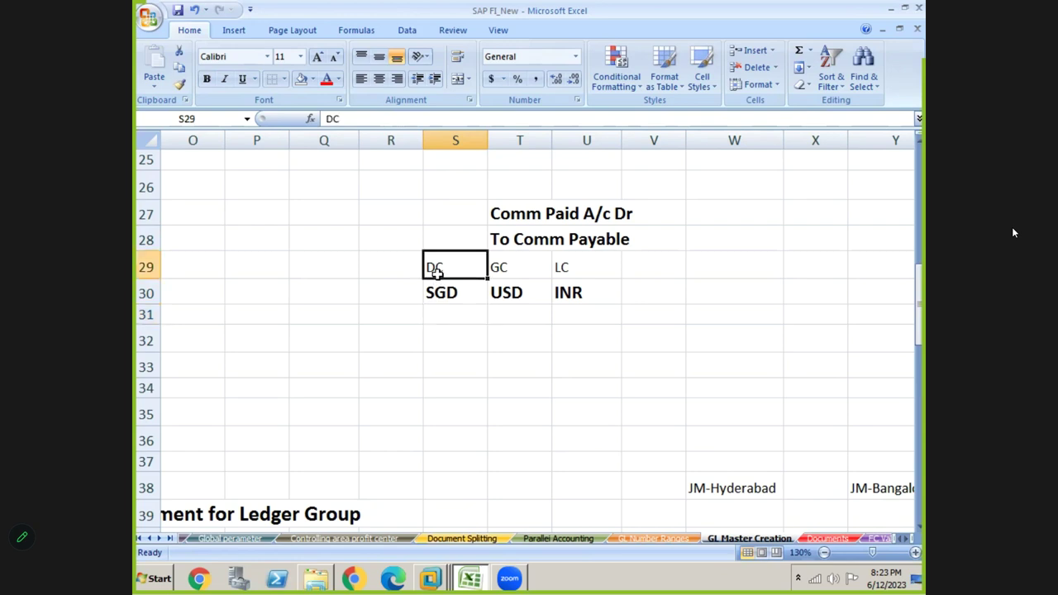
key(shift+Down)
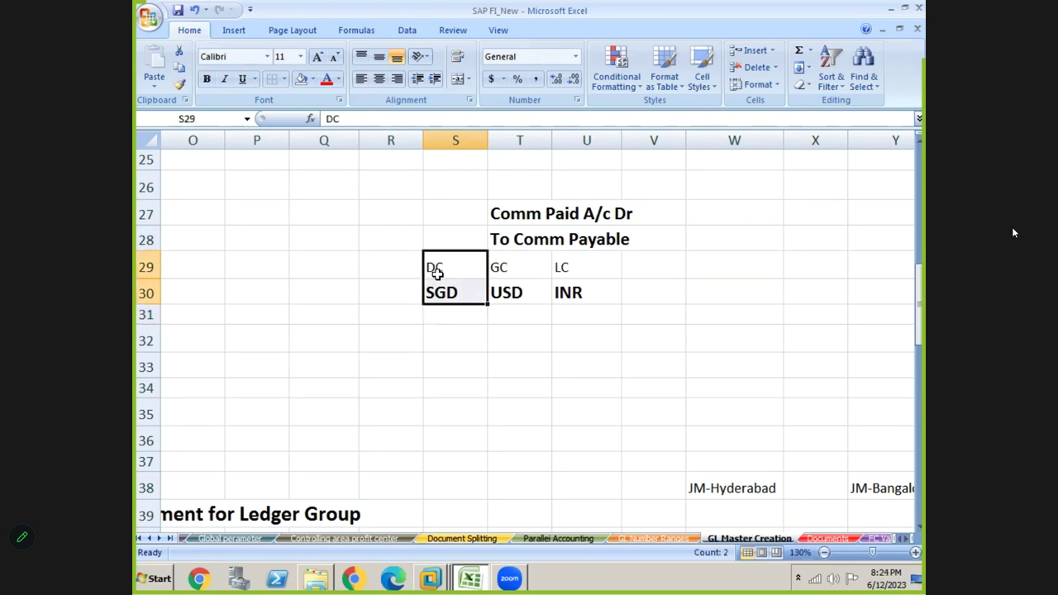
key(Right)
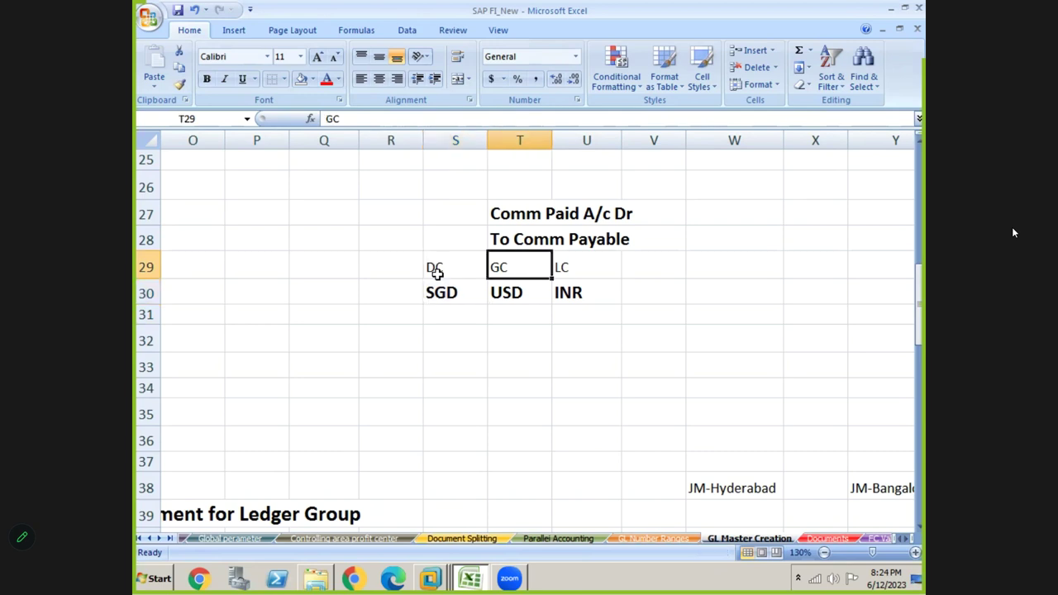
key(shift+Down)
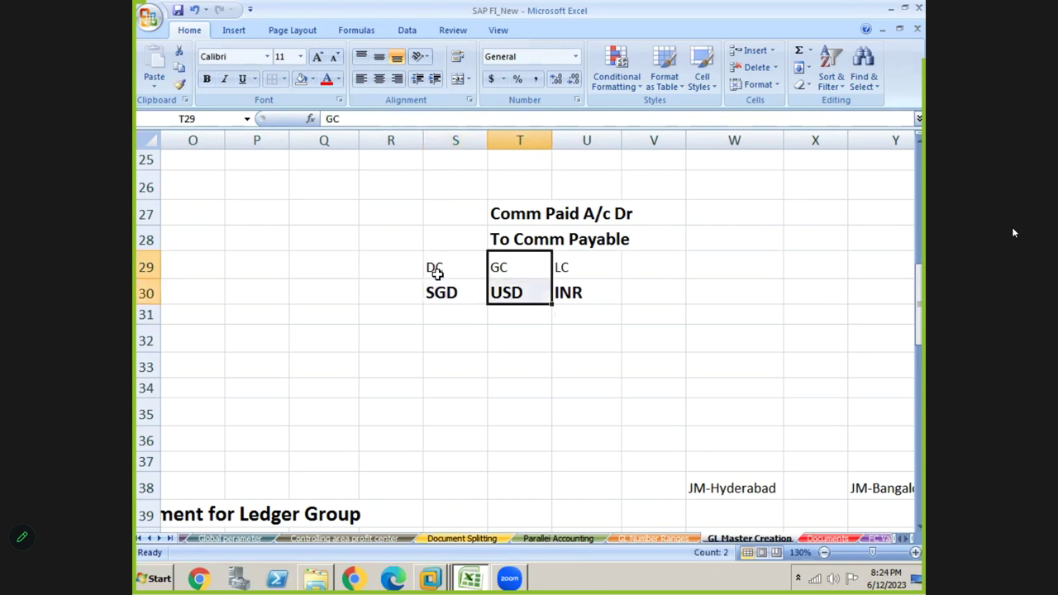
key(Right)
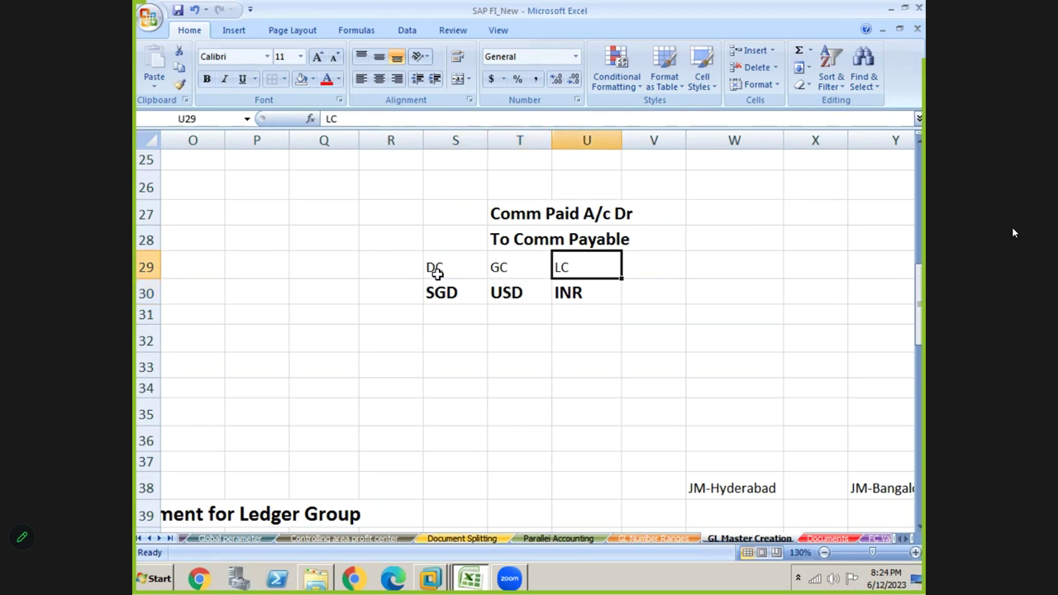
key(shift+Down)
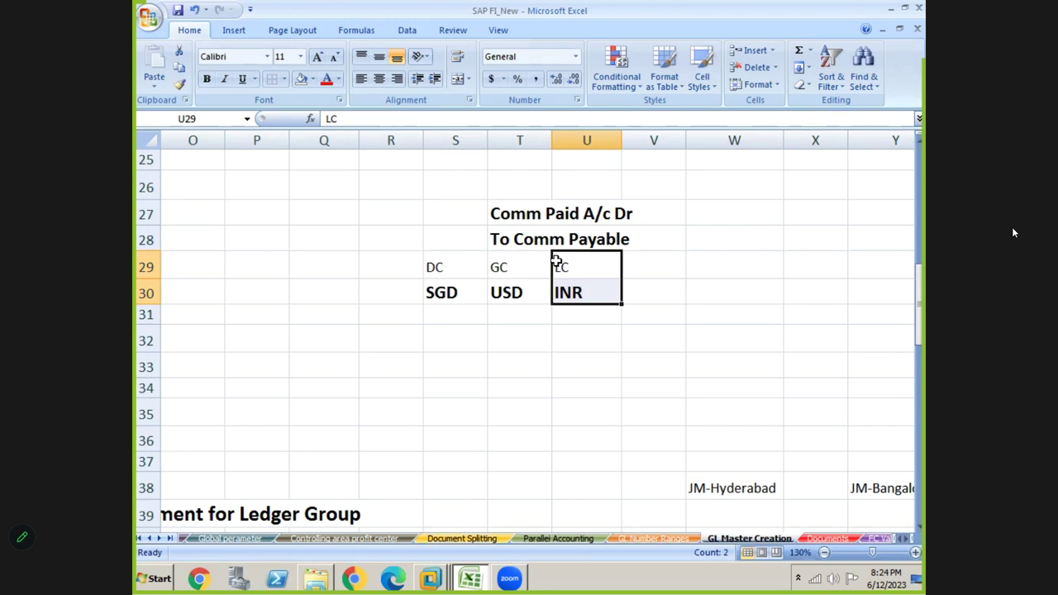
click(513, 277)
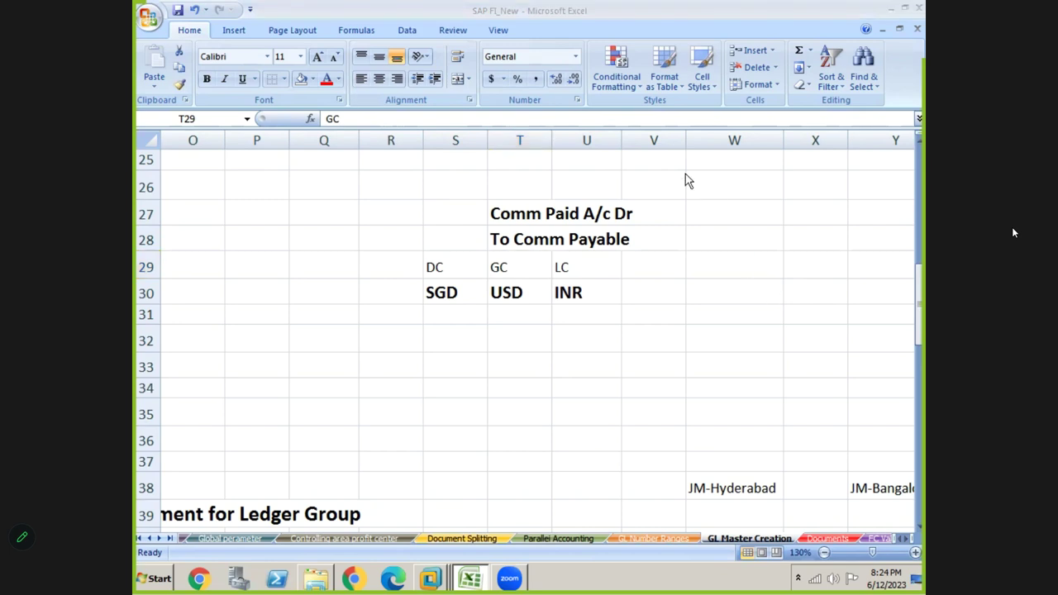
click(518, 308)
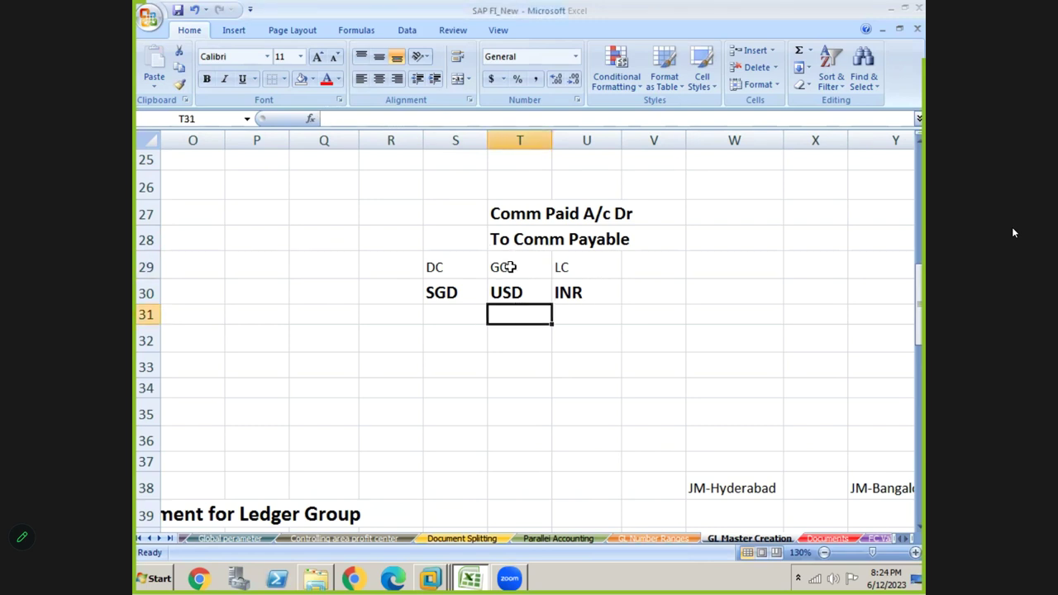
click(447, 311)
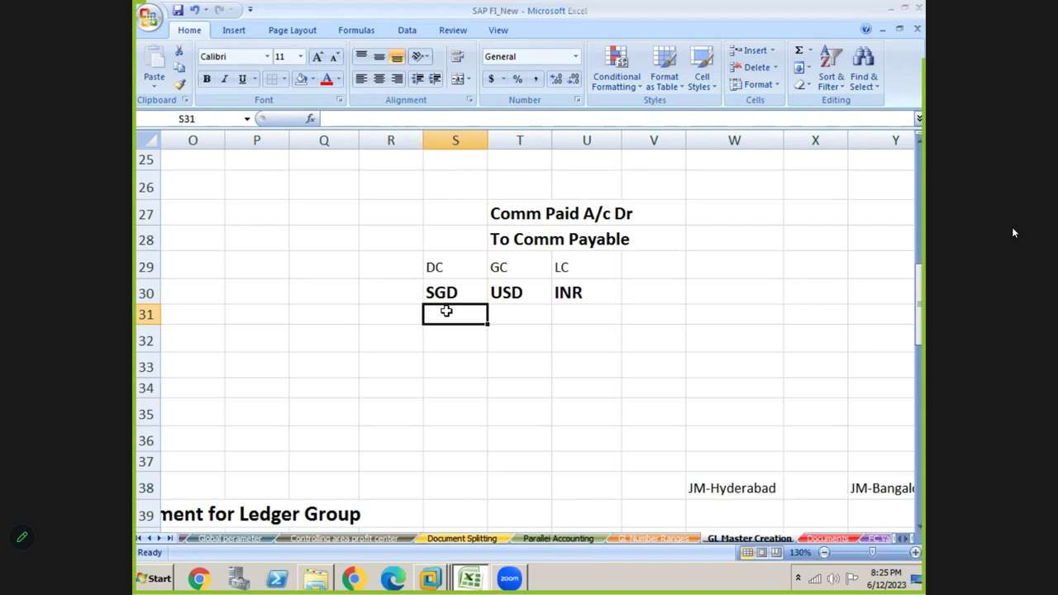
key(Up)
key(Up)
key(shift+Right)
key(shift+Right)
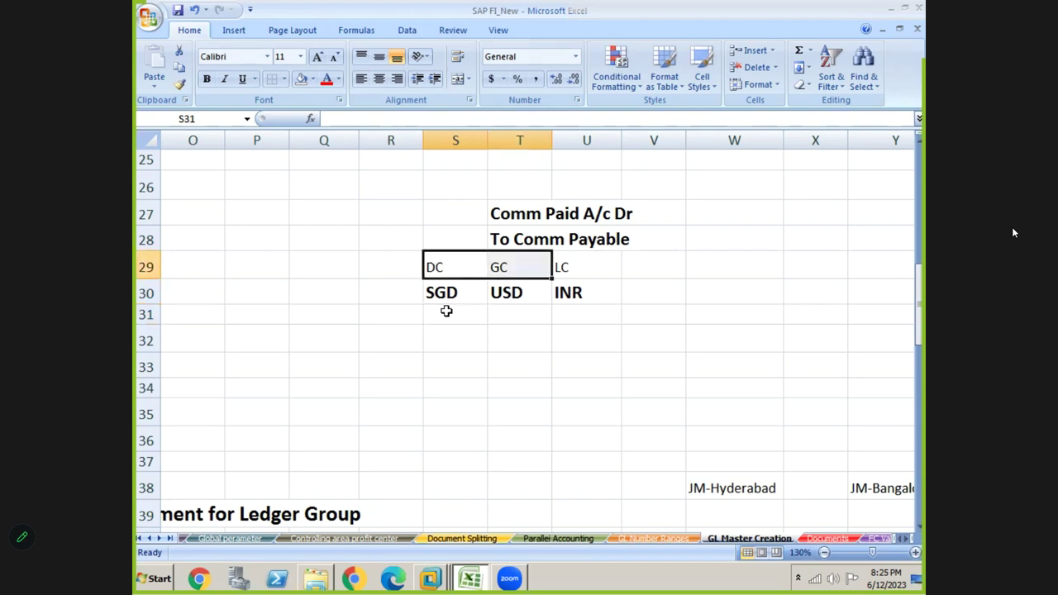
key(shift+Down)
Step: Enter 100 in column W for both Comm Paid A/c Dr and To Comm Payable
click(534, 214)
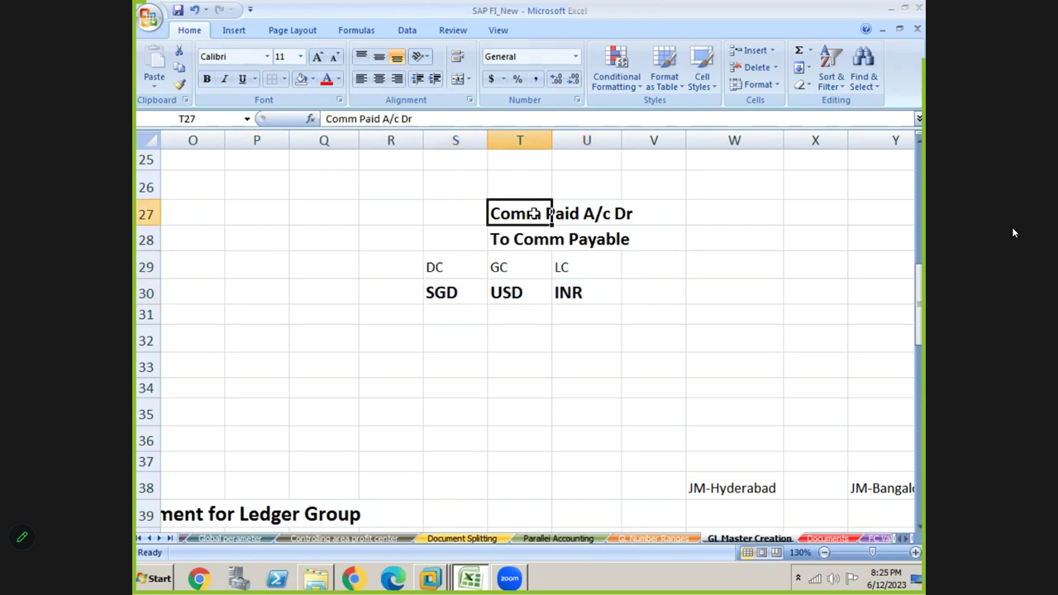
click(521, 240)
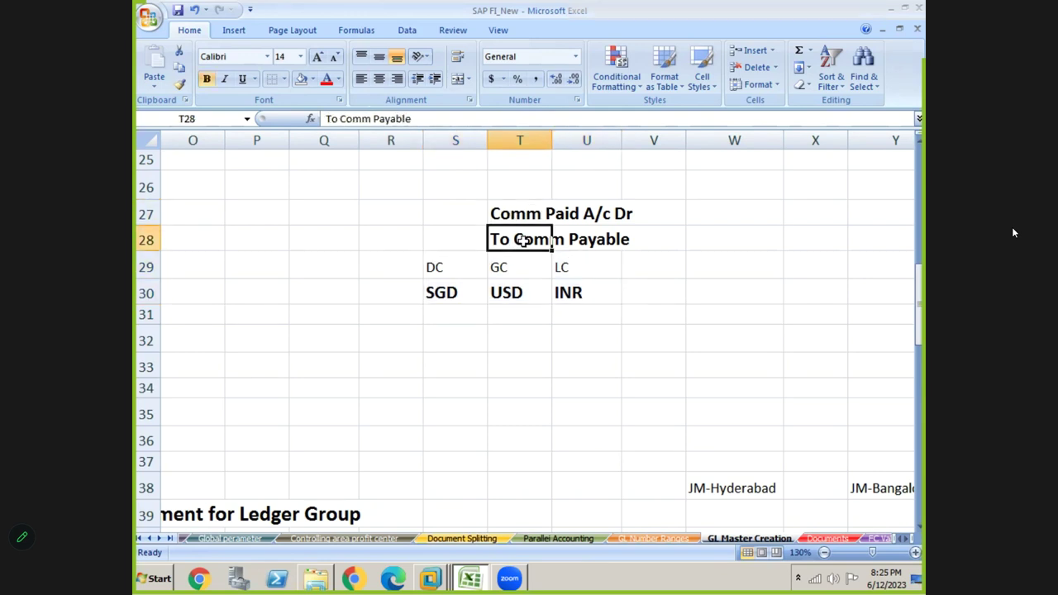
click(519, 211)
click(520, 236)
click(701, 214)
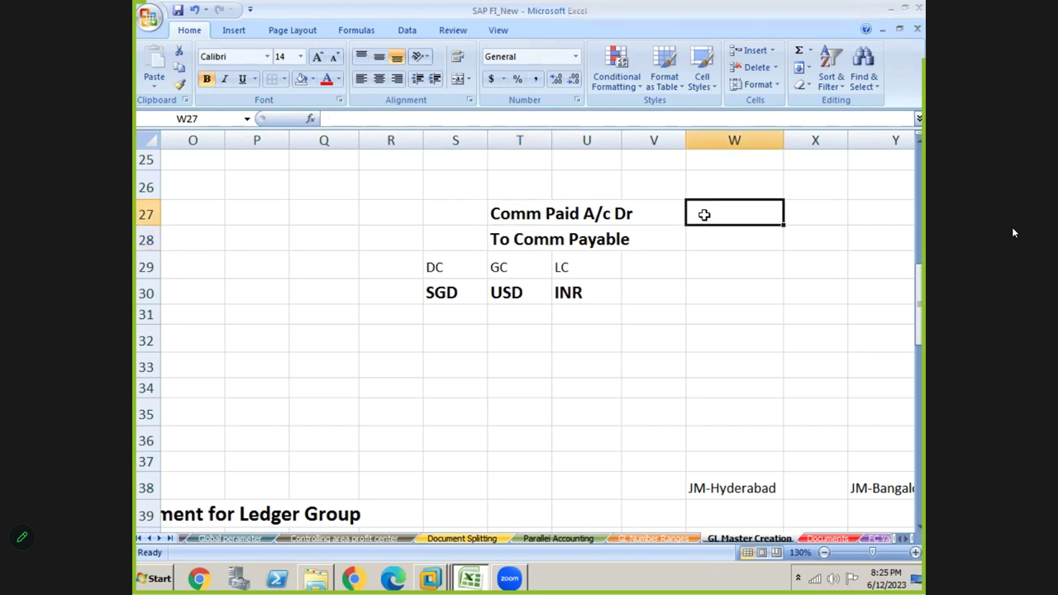
text(100)
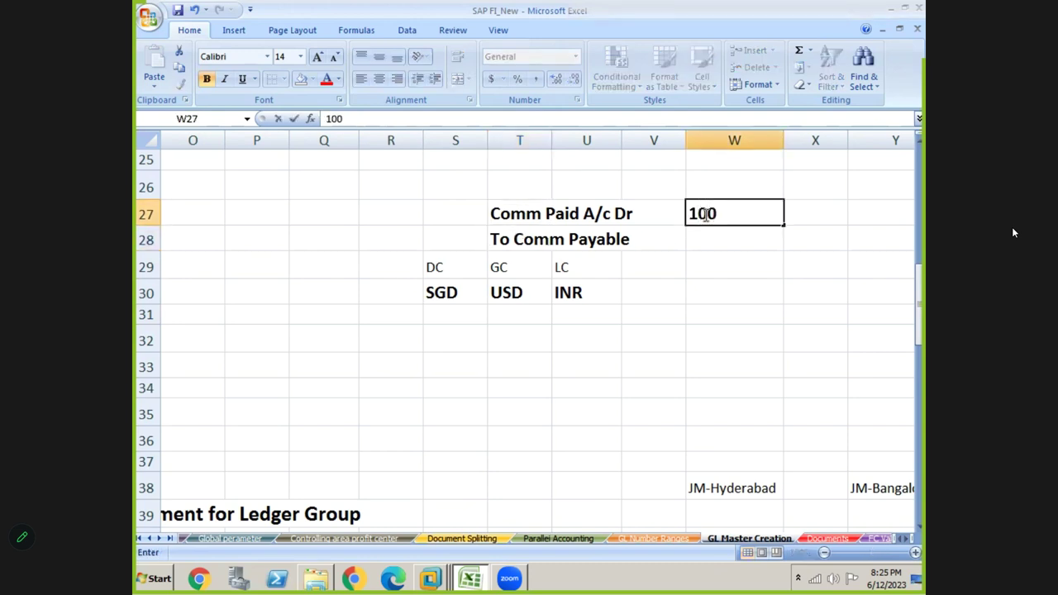
key(Return)
text(100)
key(Return)
Step: Add the currency heading SGD above the two amounts in cell W26
key(Up)
key(Up)
key(Up)
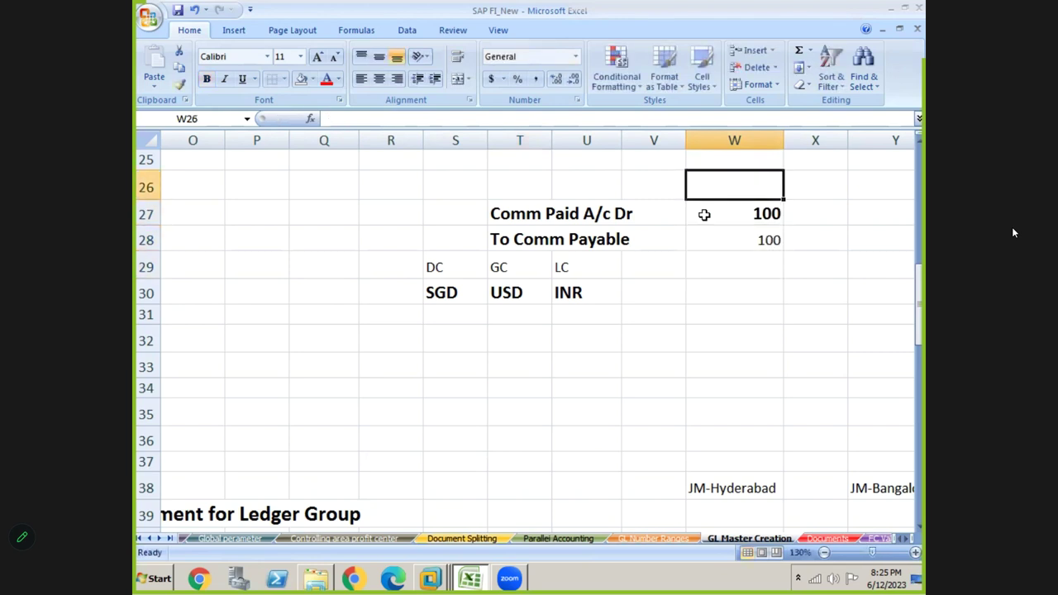
text(SGD)
key(Return)
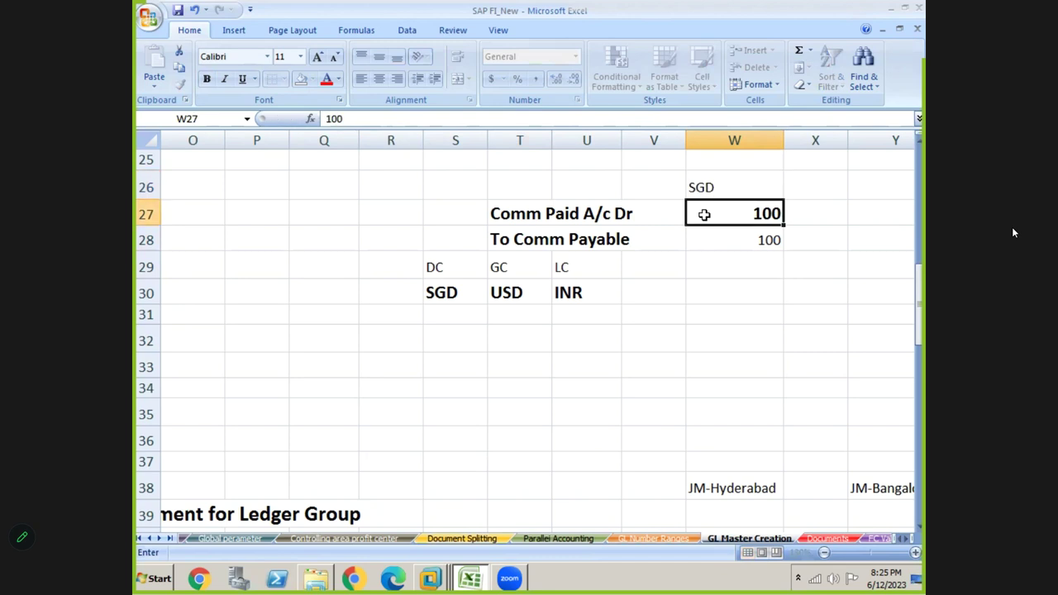
Step: Make the commission entry with its SGD heading and amounts, cells T26 to W28, bold
click(521, 187)
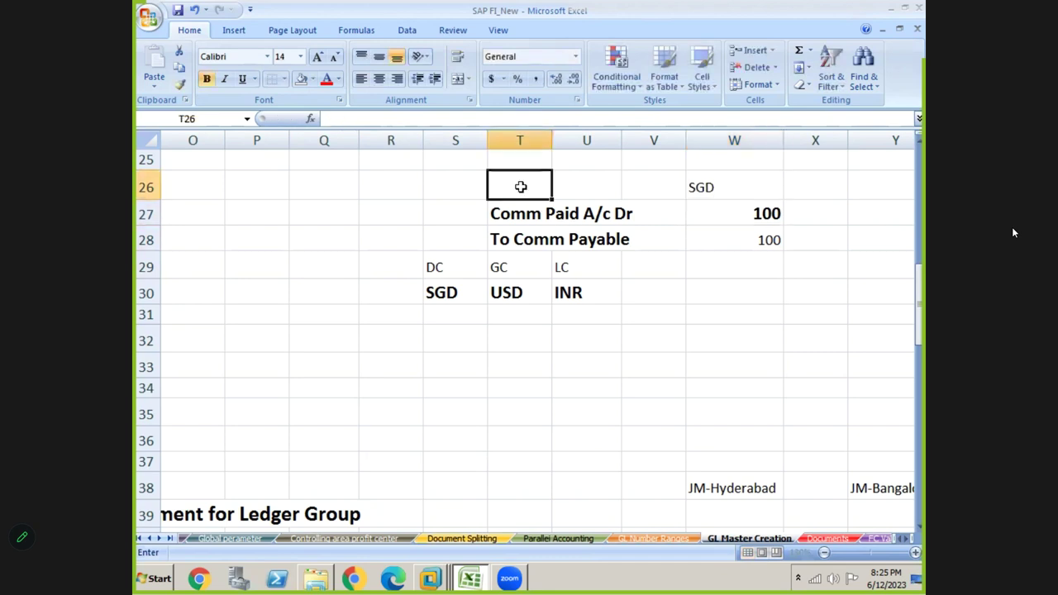
key(shift+Right)
key(shift+Right)
key(shift+Right)
key(shift+Down)
key(shift+Down)
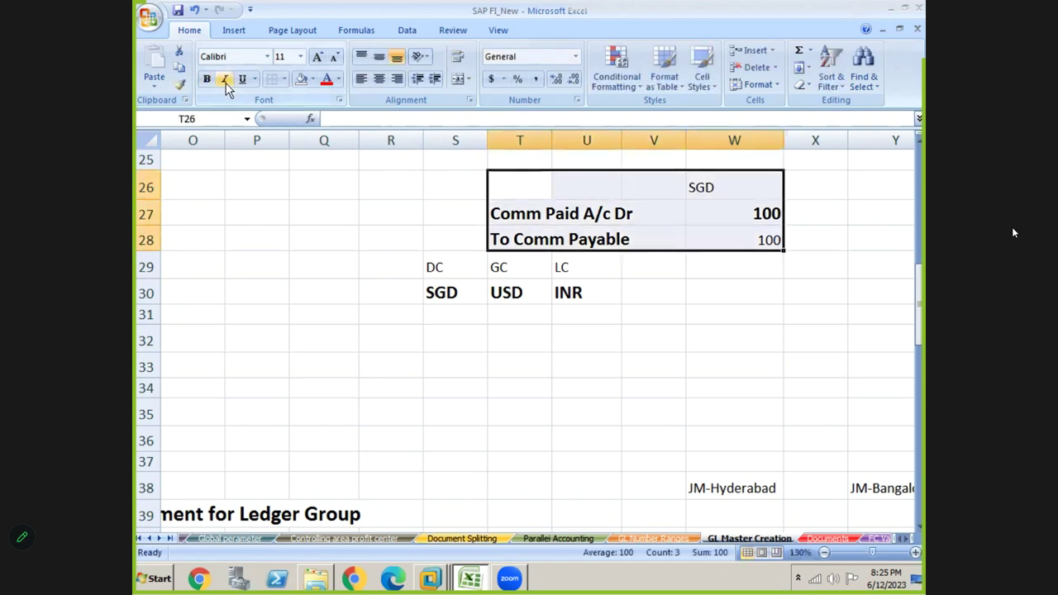
click(206, 78)
click(606, 316)
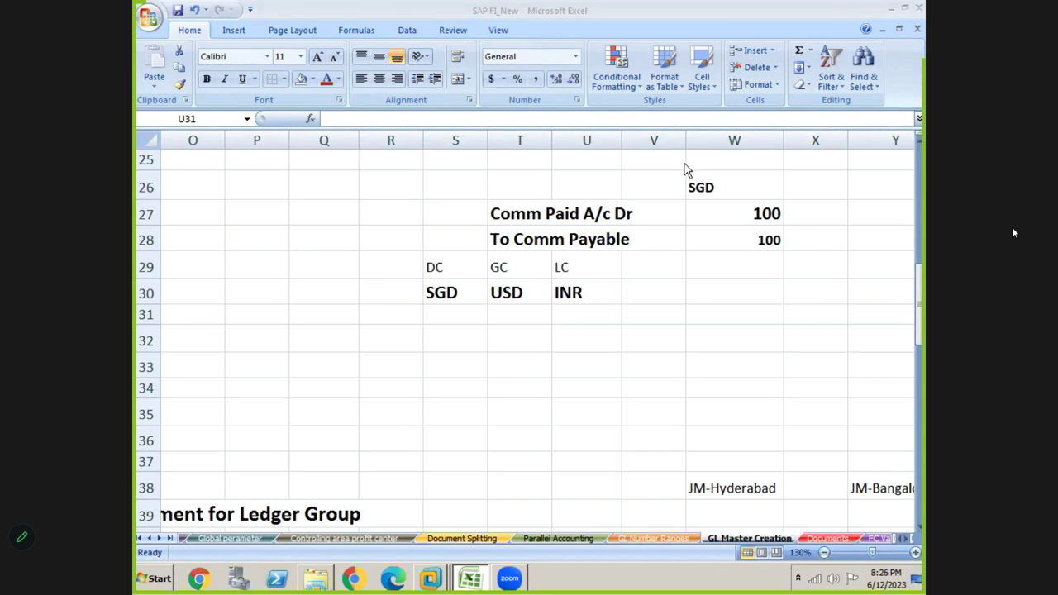
key(Up)
key(Up)
key(Up)
key(Up)
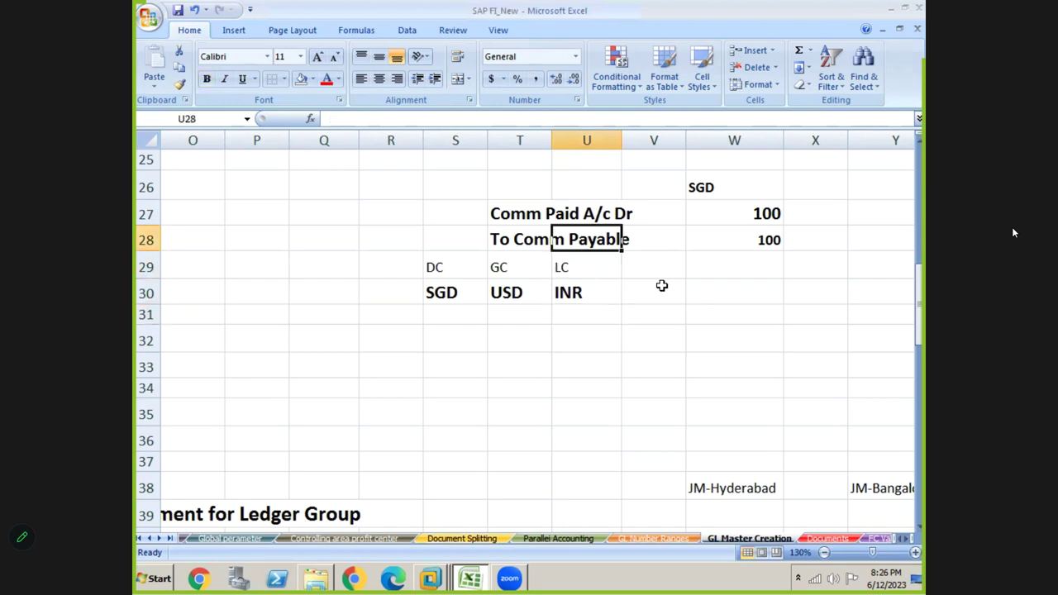
key(Left)
key(Left)
key(Right)
key(Right)
key(Right)
key(Right)
key(Right)
key(Left)
key(Left)
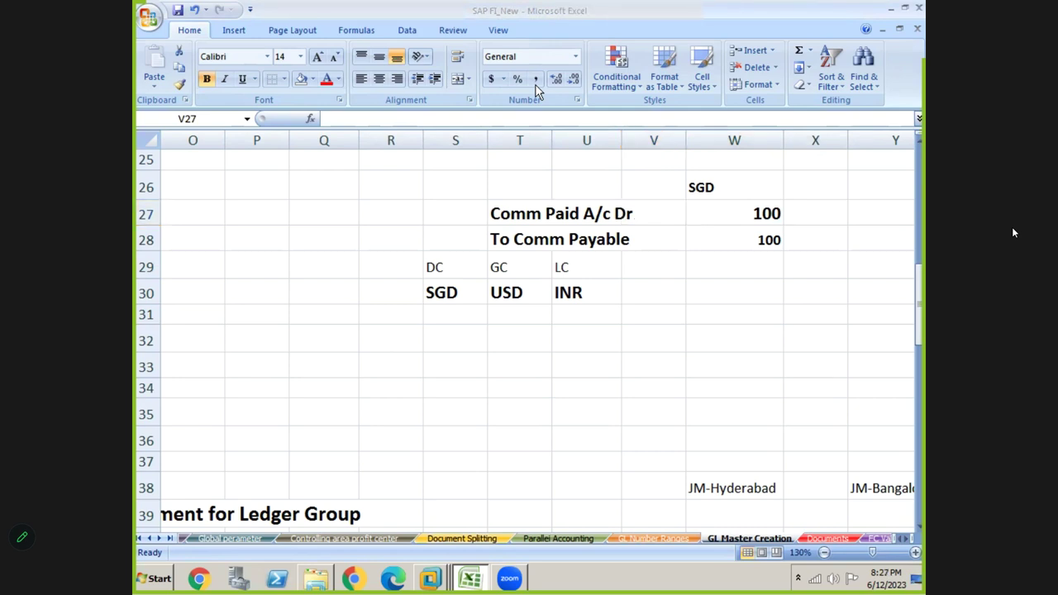
Step: Switch to SAP and start transaction FB50, Enter G/L Account Document
key(alt+Tab)
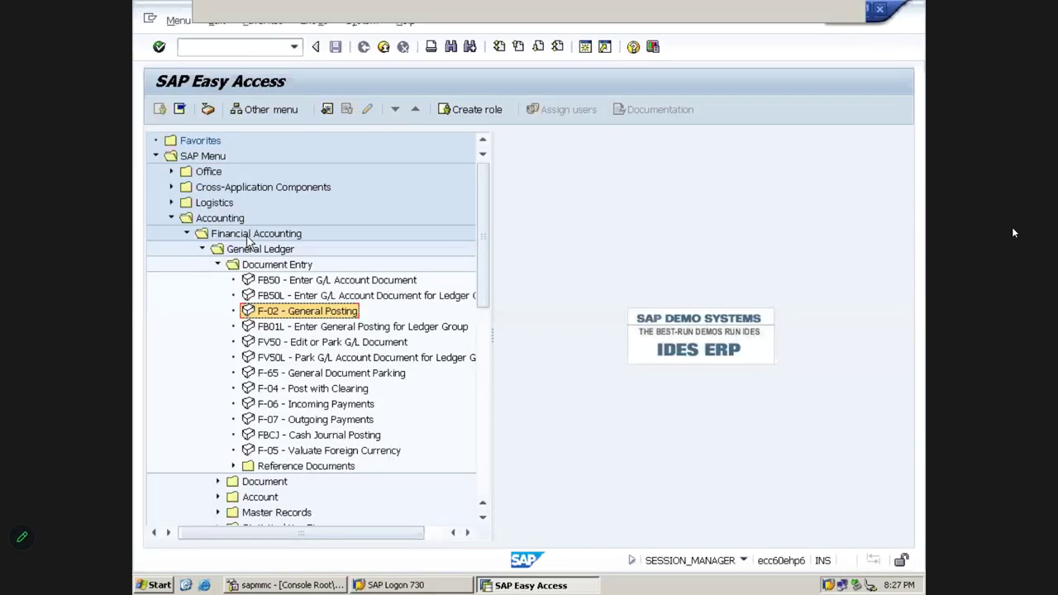
click(282, 283)
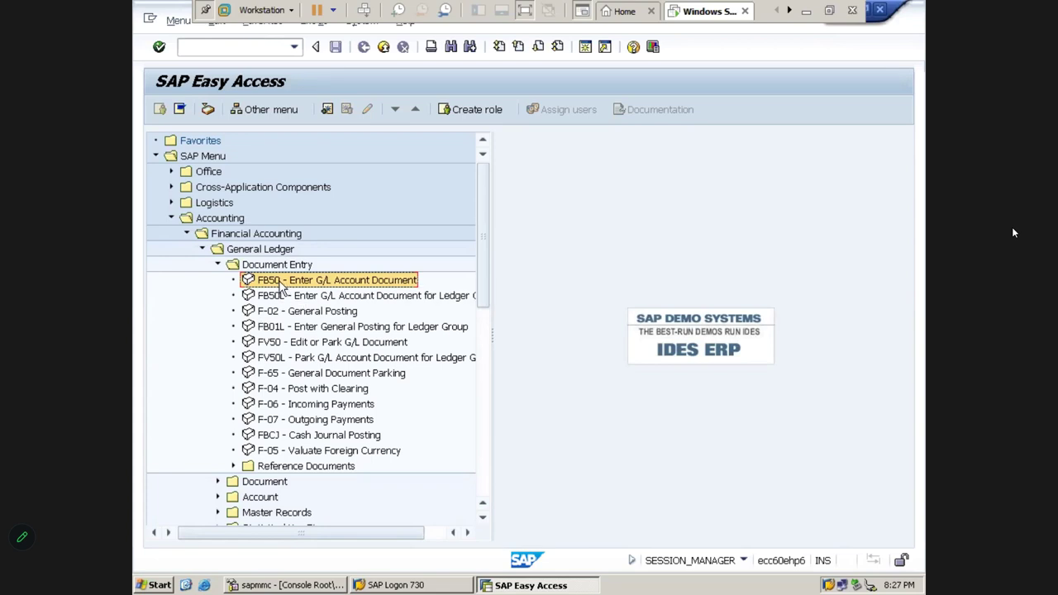
double_click(282, 284)
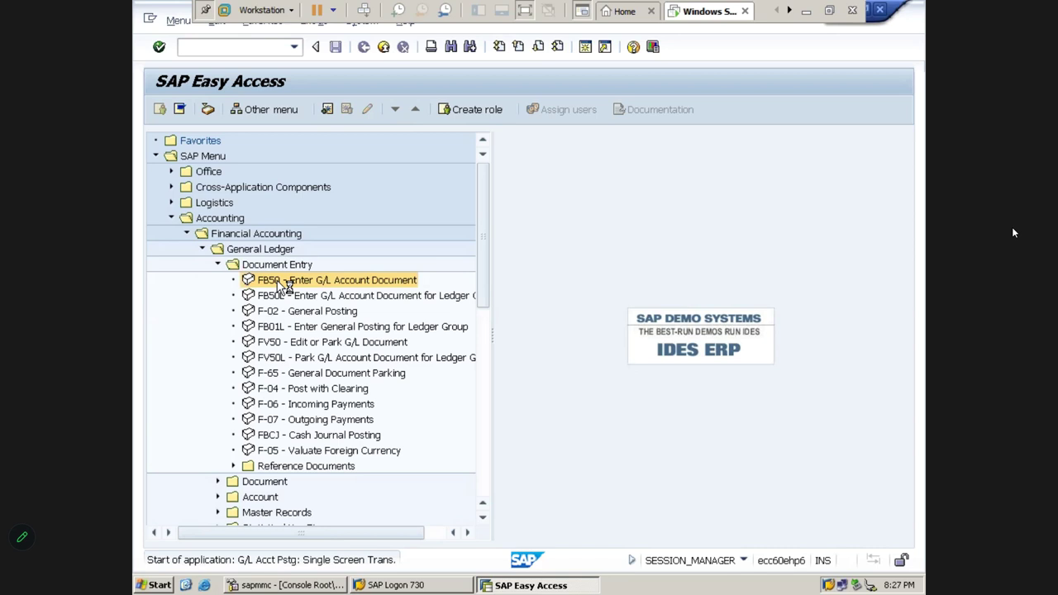
Step: Copy the posting date 12.06.2023 into the document date and set the document currency to SGD
key(Tab)
key(ctrl+c)
key(Tab)
key(shift+Tab)
key(shift+Tab)
key(ctrl+v)
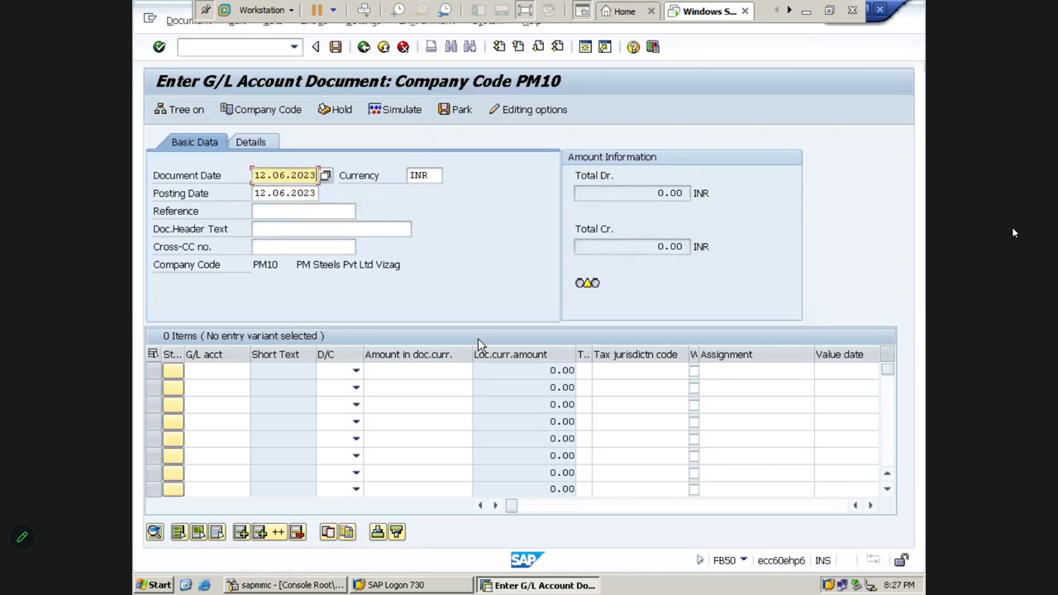
key(Tab)
text(SGD)
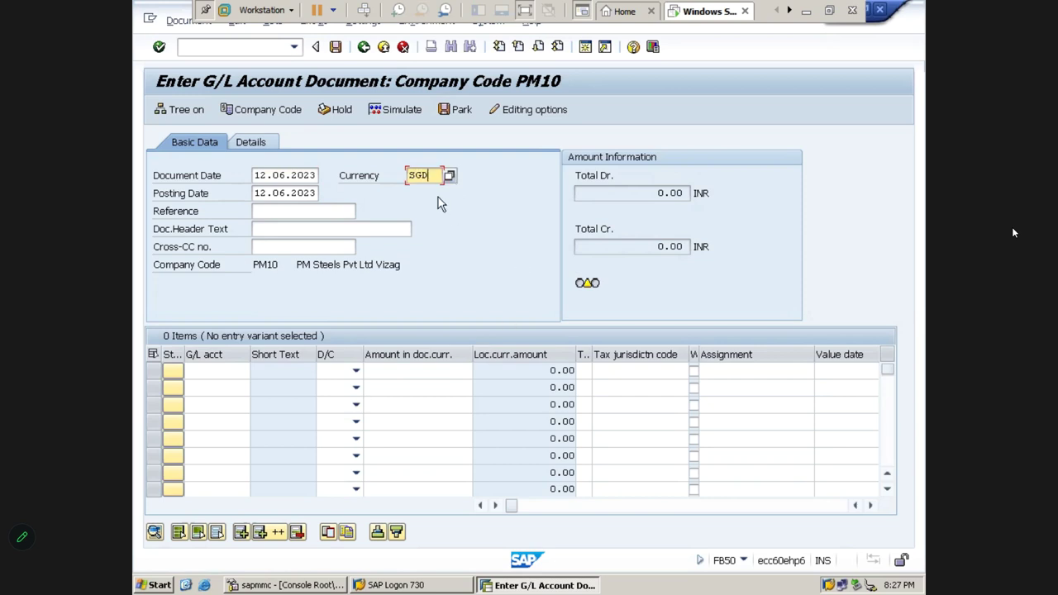
drag(433, 177, 341, 184)
key(Tab)
key(Tab)
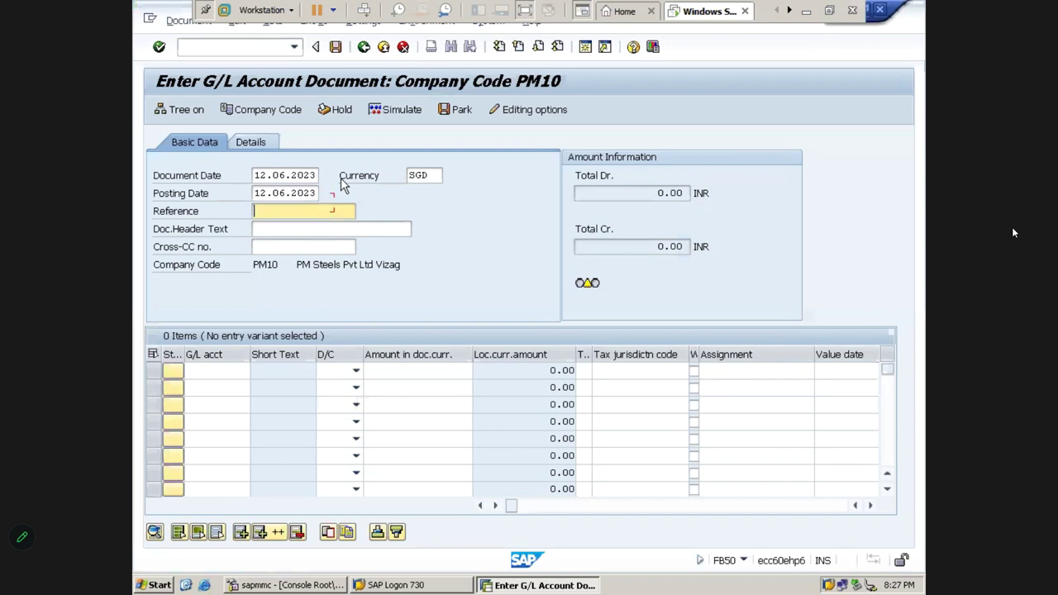
Step: Set the document's reference to GL POSTING
text(GL)
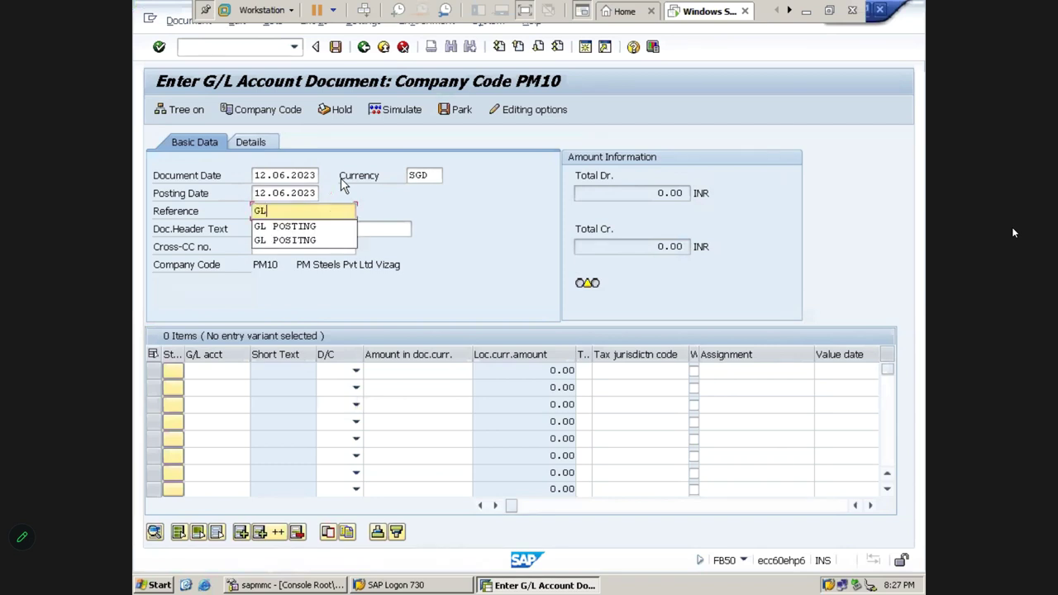
key(Down)
key(Return)
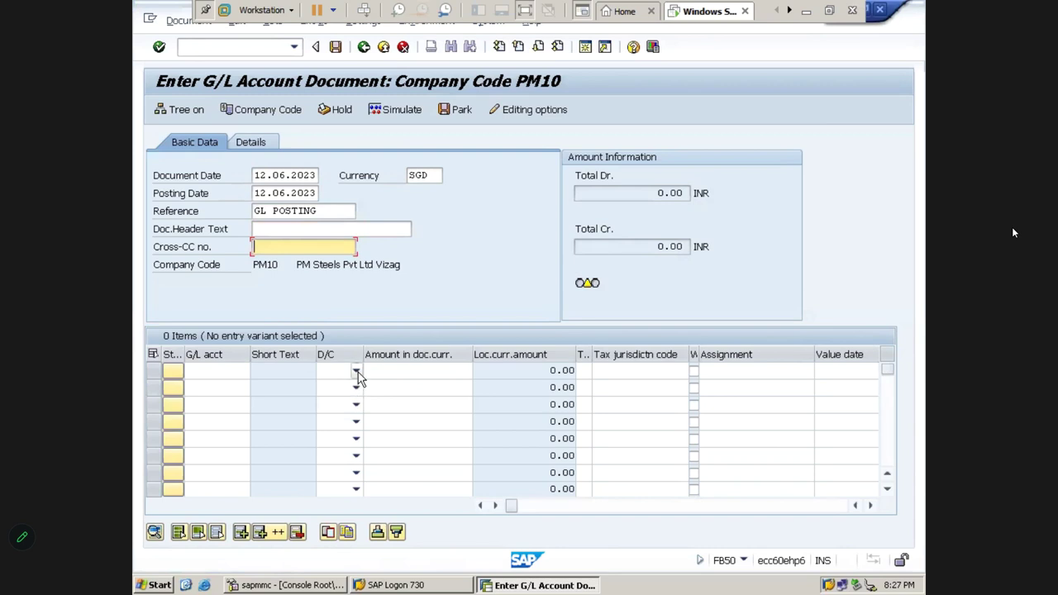
Step: Enter G/L account 440000 as the debit line and 160001 as the credit line
click(355, 370)
click(346, 400)
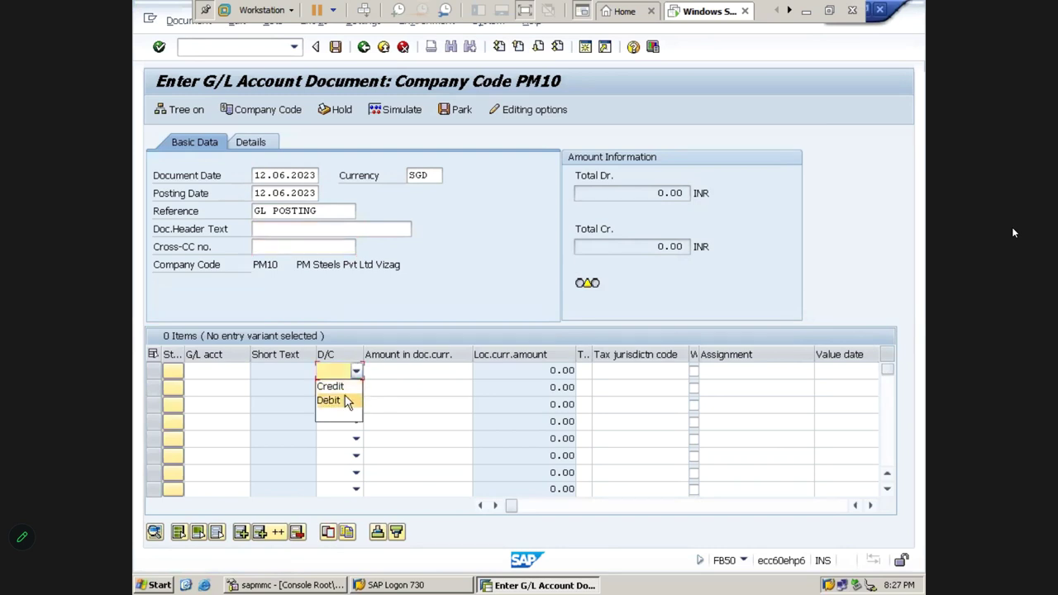
click(354, 389)
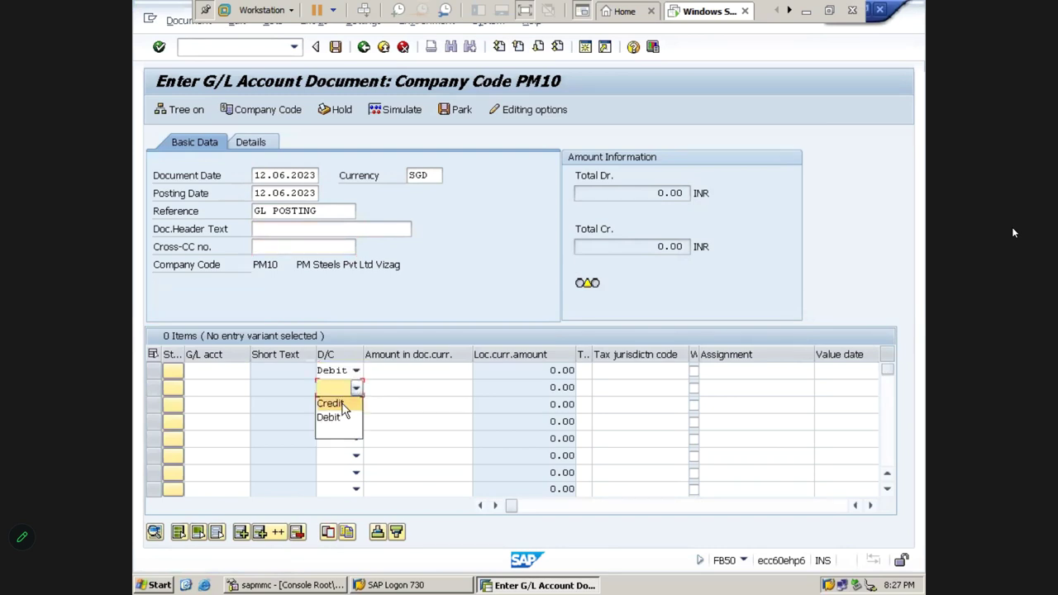
click(343, 405)
click(203, 371)
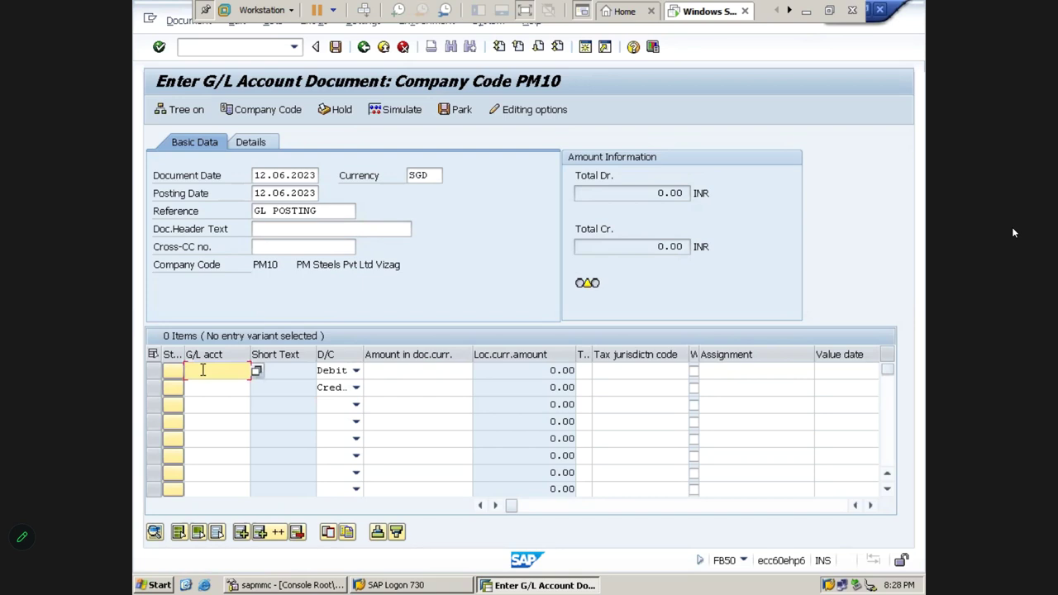
text(440000)
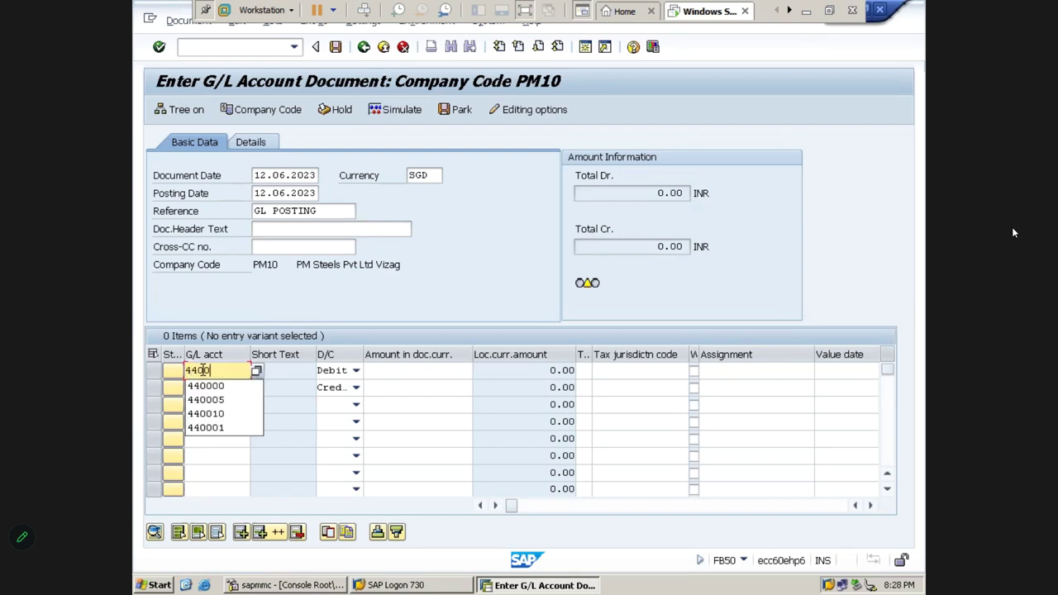
click(204, 385)
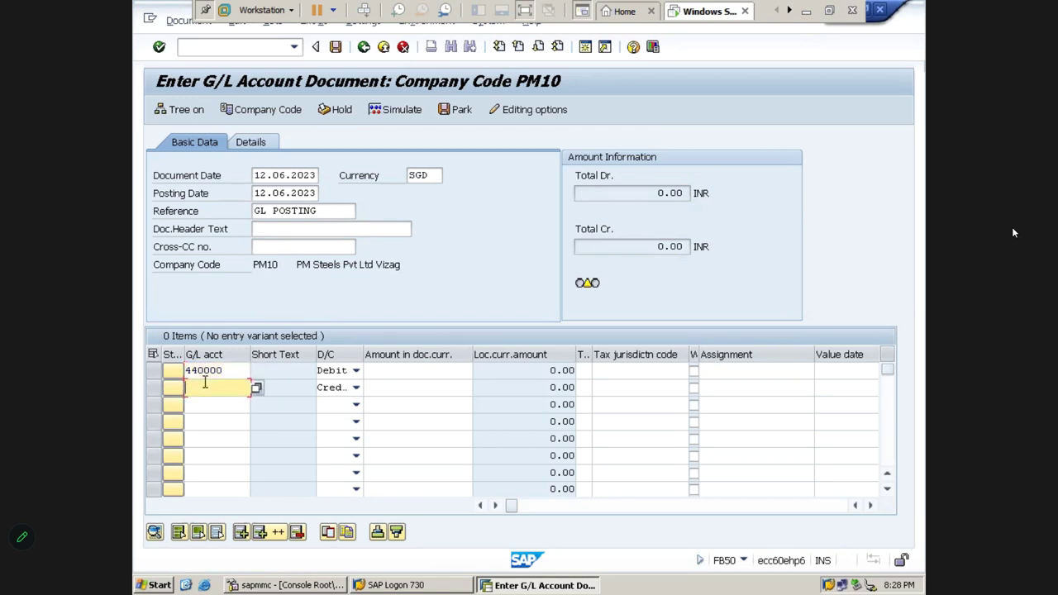
text(1600)
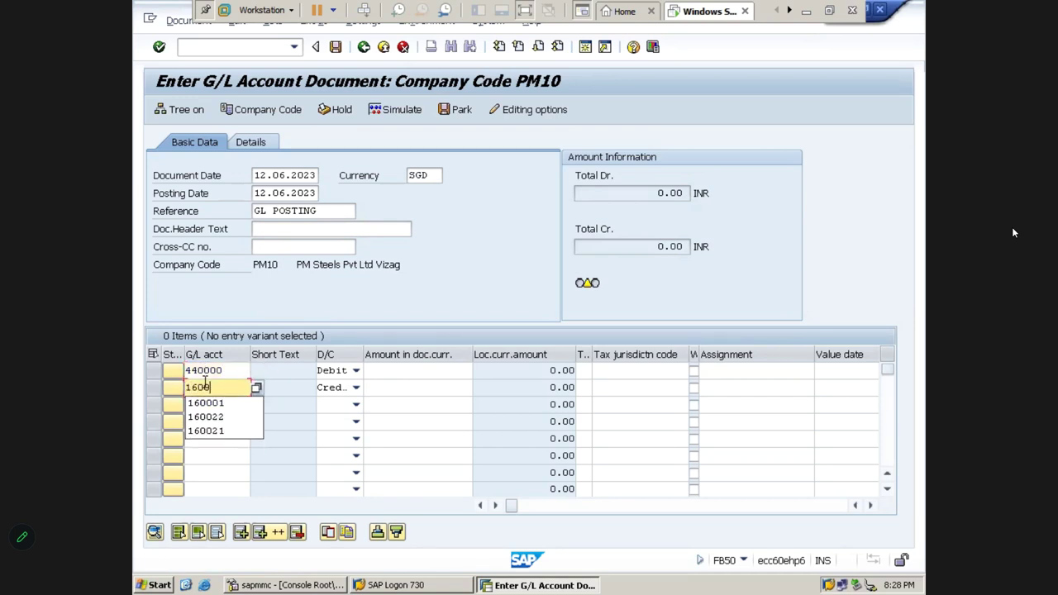
text(01)
Step: Enter a document currency amount of 100 on both the debit and credit lines
click(440, 376)
text(100)
key(Down)
text(100)
key(Return)
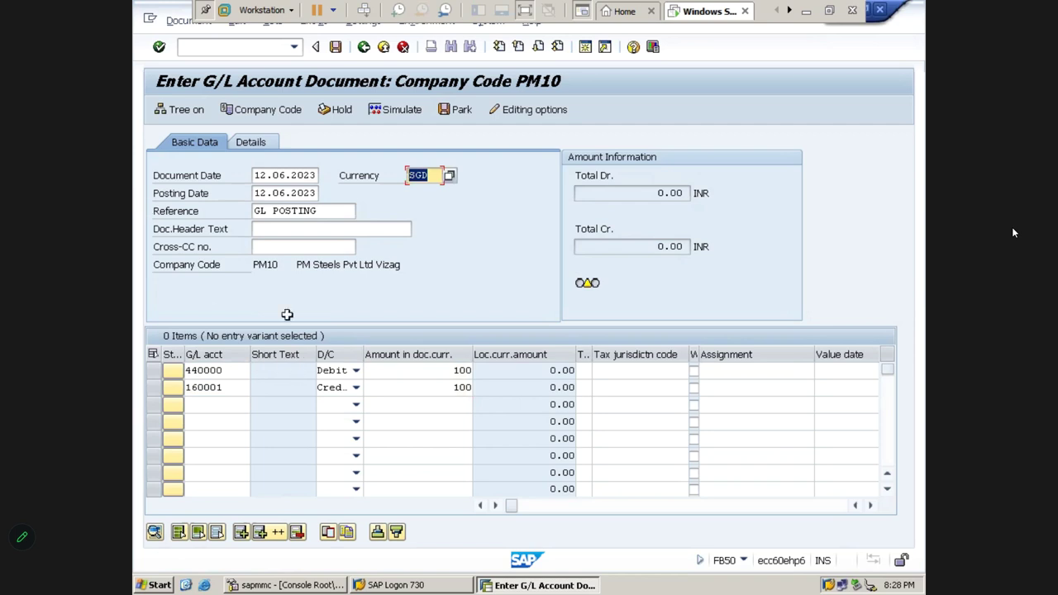
Step: Enter PMHB and profit center PM100 on the debit line for account 440000 and validate the line items
click(431, 377)
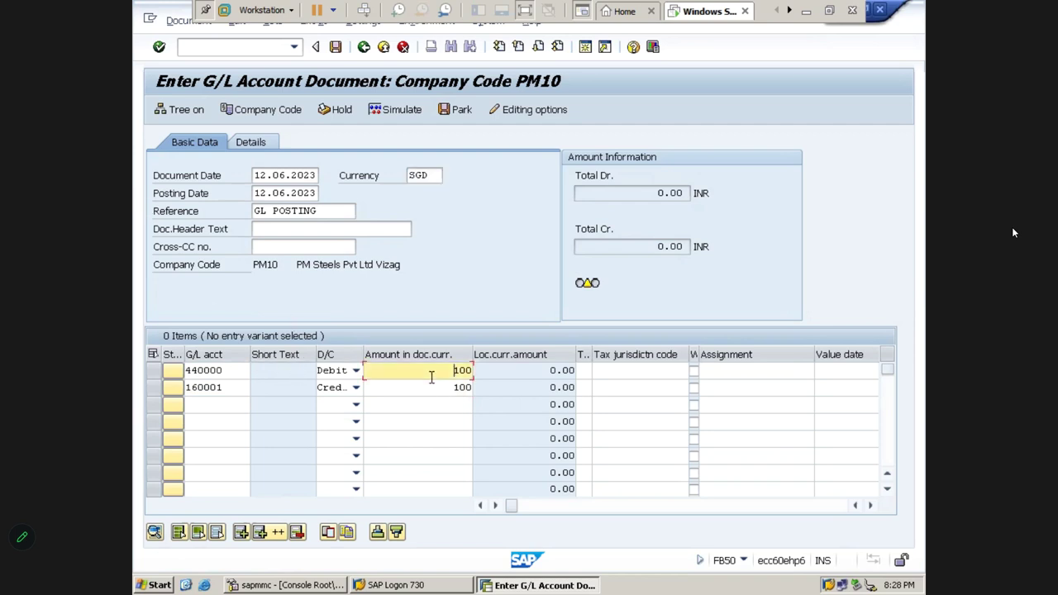
key(Tab)
key(Tab)
key(Tab)
key(Tab)
key(Tab)
key(Tab)
key(Tab)
key(Tab)
text(PMHB)
key(Tab)
key(Tab)
key(Tab)
key(Tab)
key(Tab)
key(Tab)
key(Tab)
key(Tab)
key(Tab)
key(Tab)
key(Tab)
key(Tab)
key(Tab)
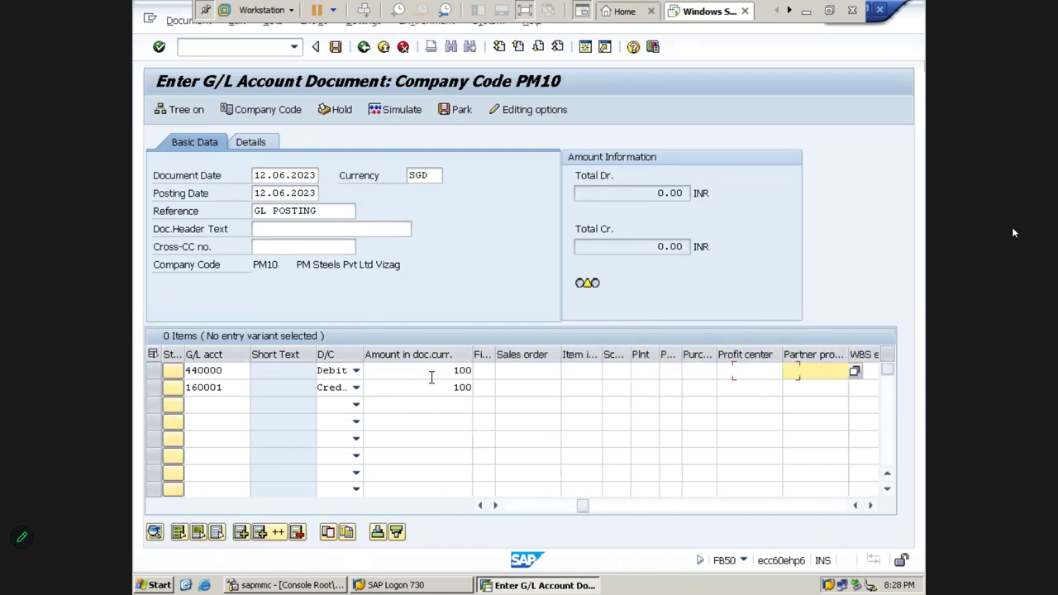
key(shift+Tab)
text(PM100)
key(Tab)
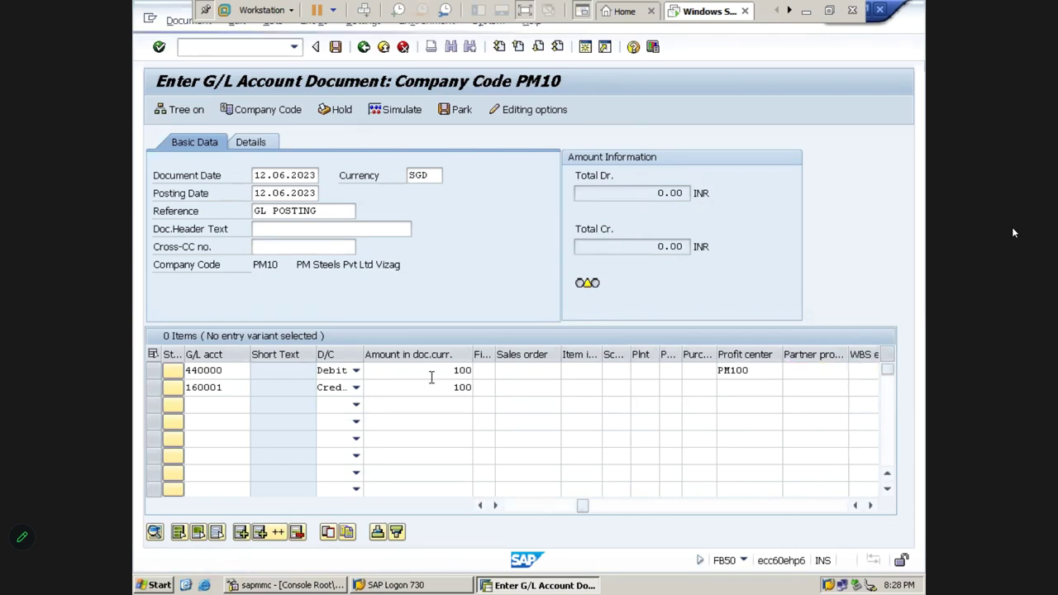
key(Return)
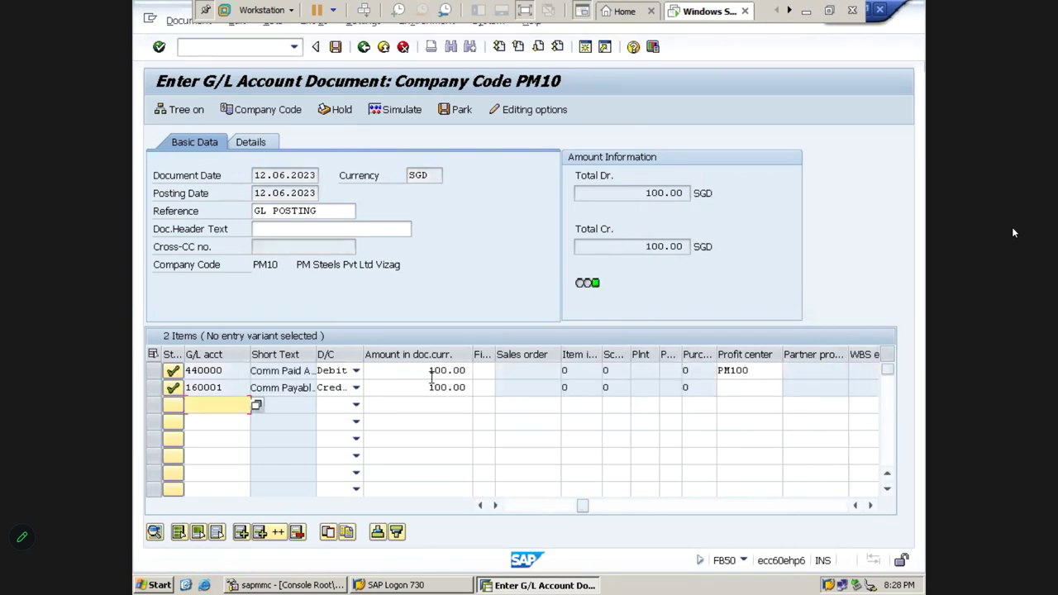
Step: Simulate the commission entry and post it
click(403, 121)
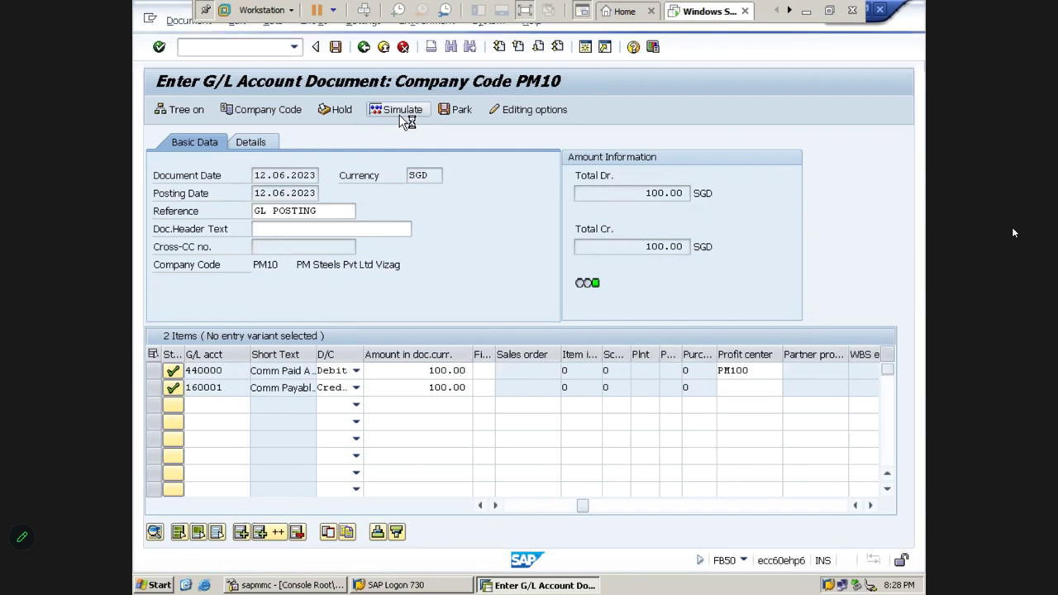
click(337, 49)
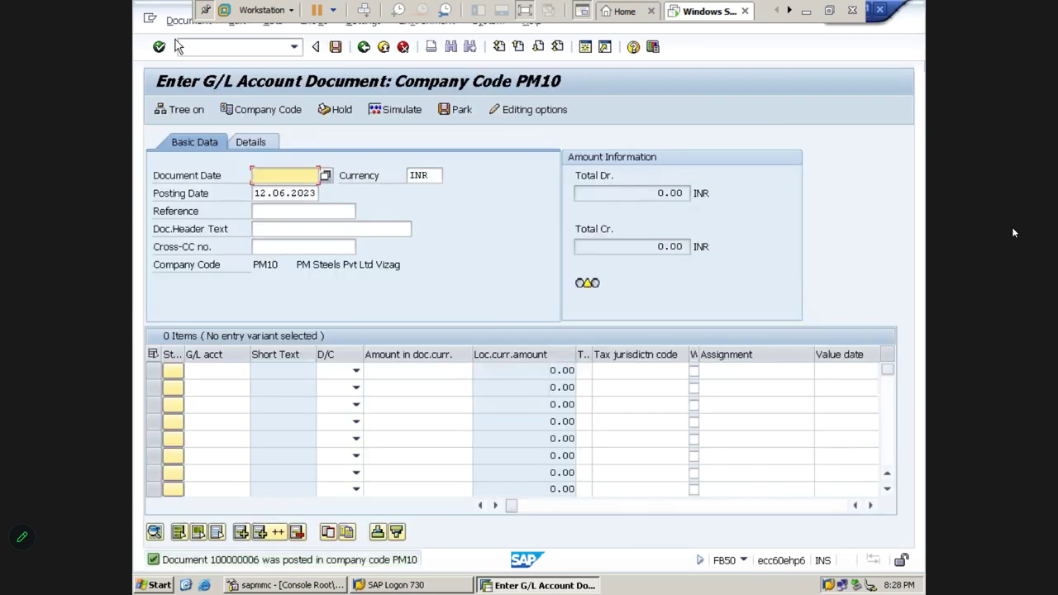
Step: Display the posted document and check its line items and currency in the general ledger view
click(184, 20)
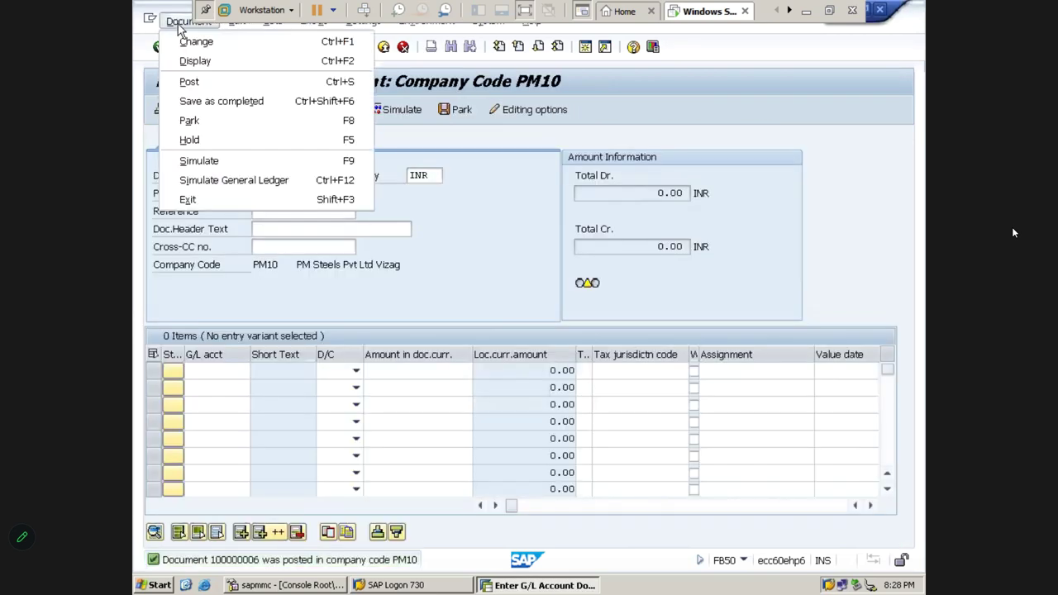
click(198, 66)
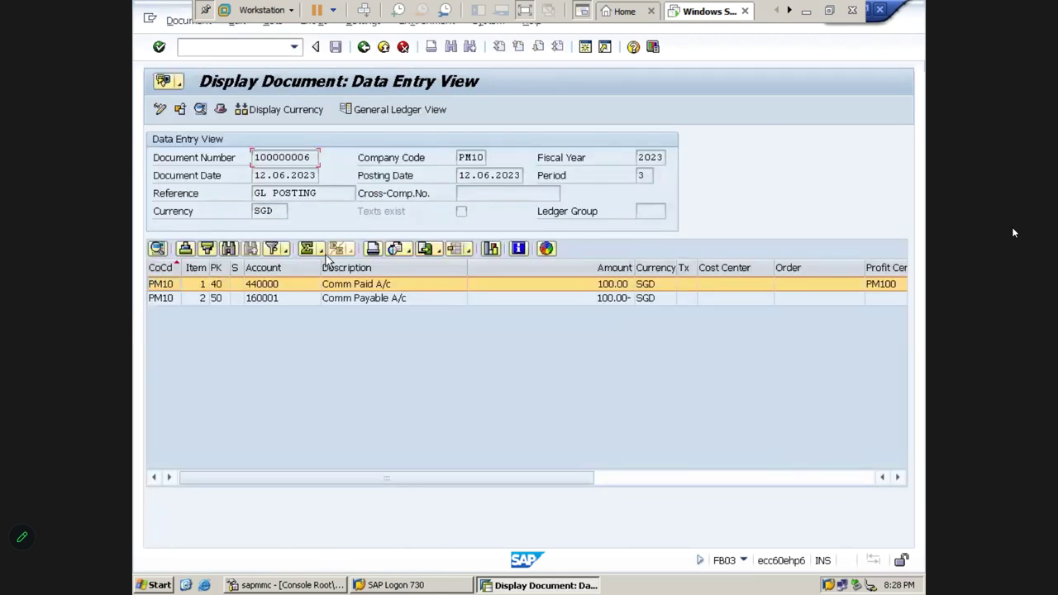
click(351, 304)
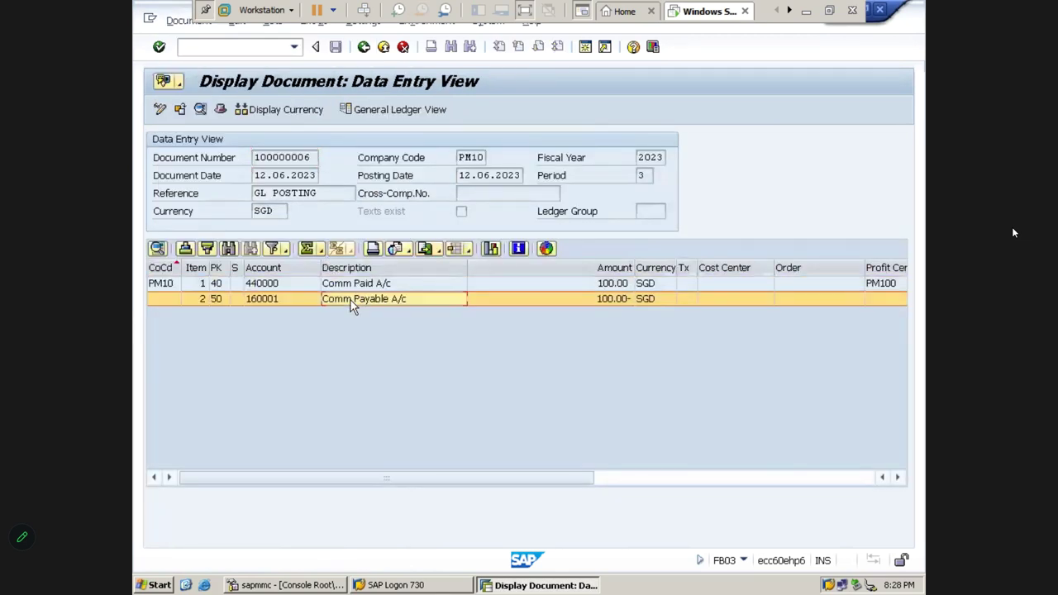
click(384, 113)
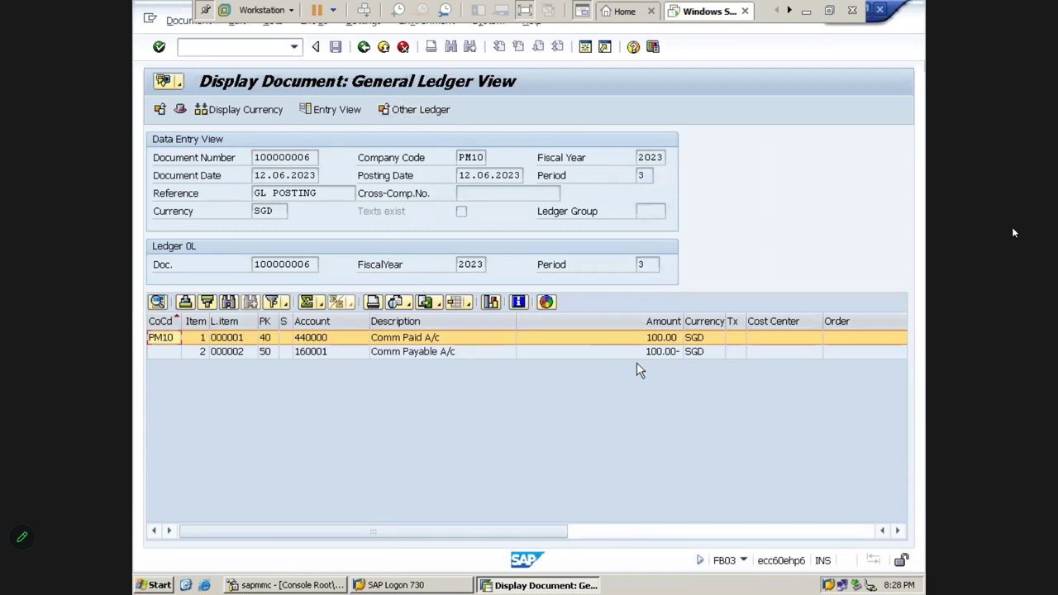
mouse_move(693, 328)
mouse_down()
mouse_move(596, 334)
mouse_move(675, 322)
mouse_up()
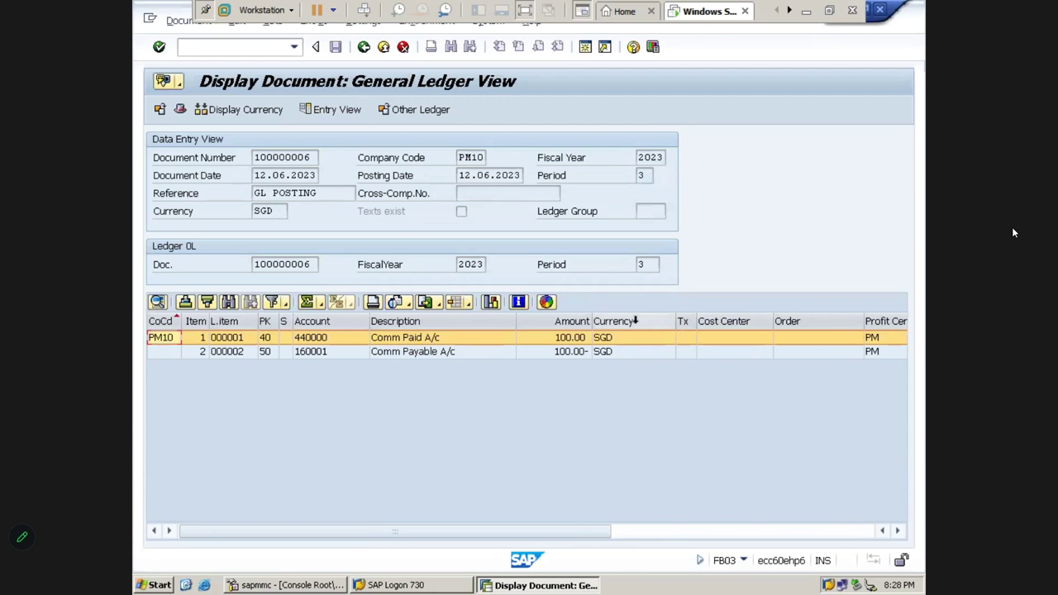
click(633, 320)
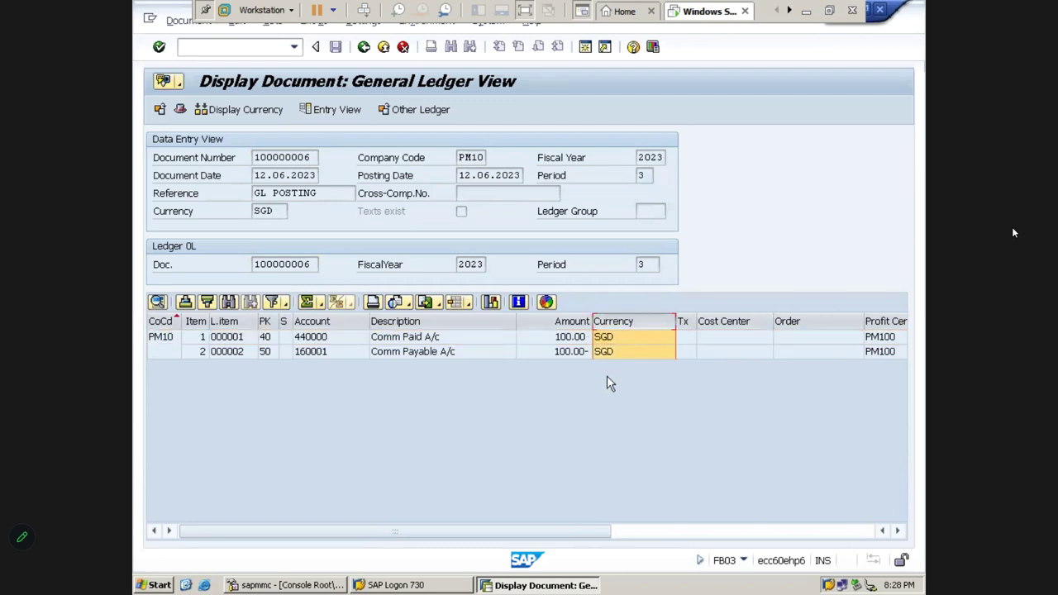
Step: Display the document's general ledger view in local currency and check the amount and currency columns
click(251, 111)
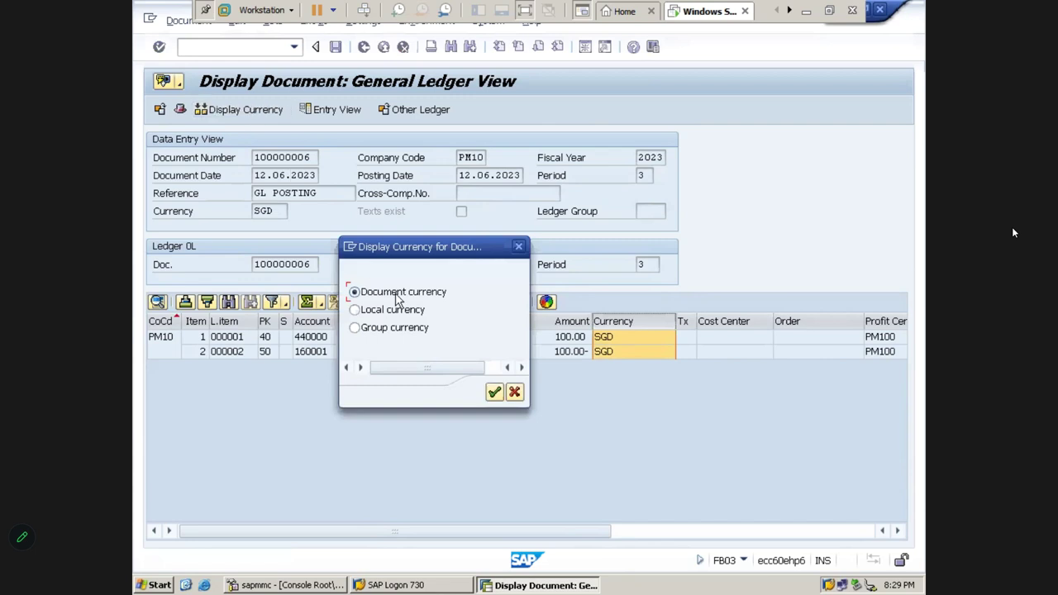
click(369, 312)
click(494, 394)
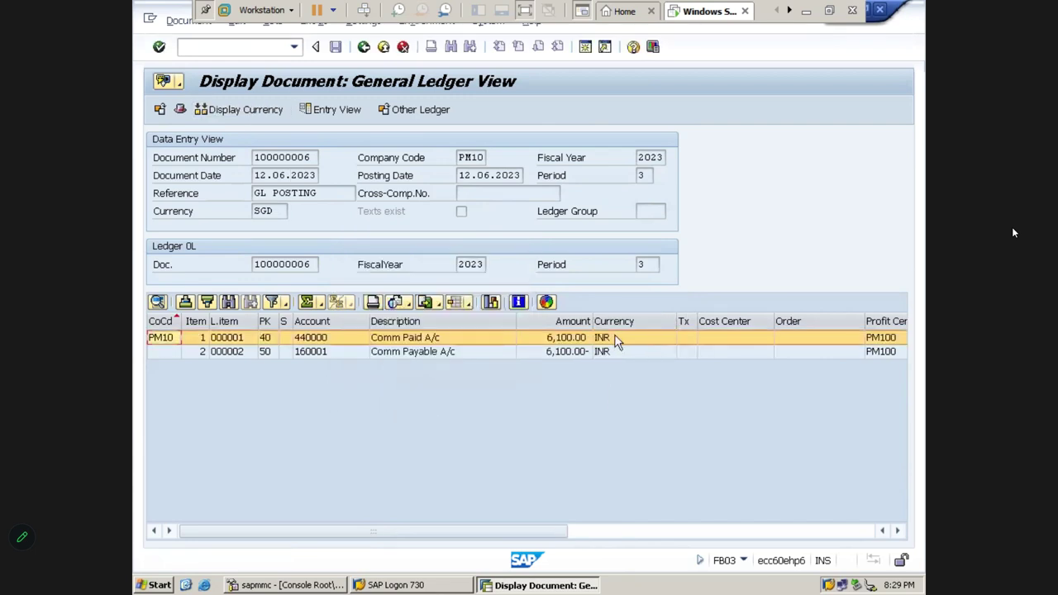
click(575, 322)
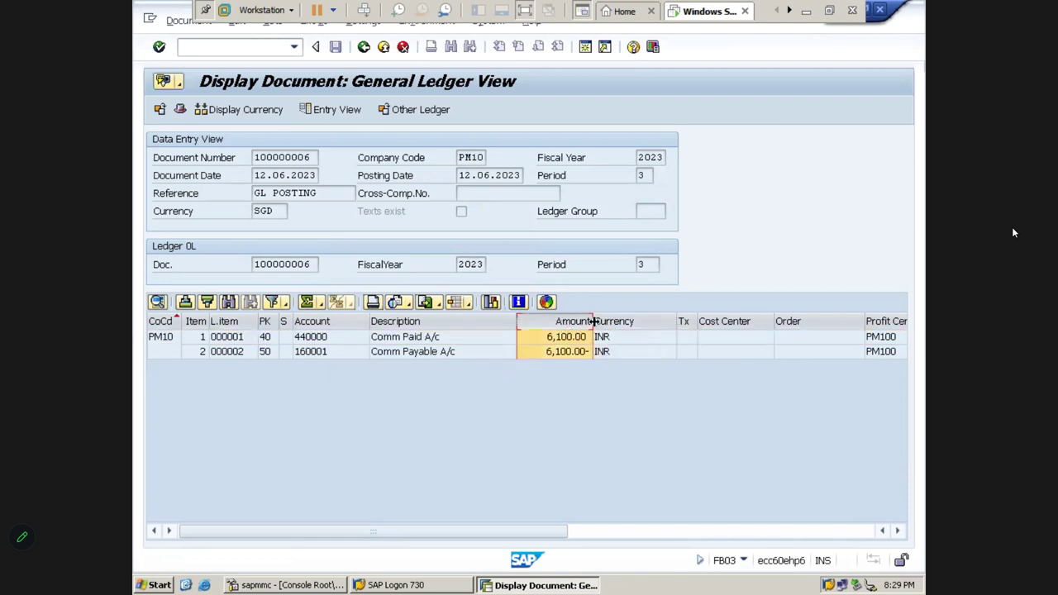
click(616, 323)
Step: Display the line items in group currency and return the view to document currency
click(239, 110)
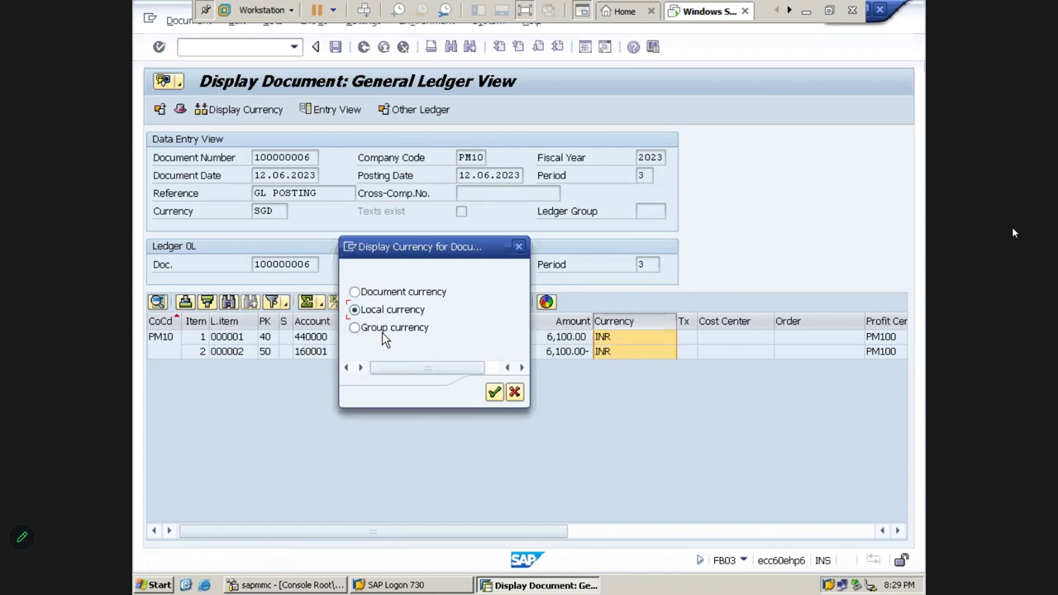
click(384, 331)
click(494, 392)
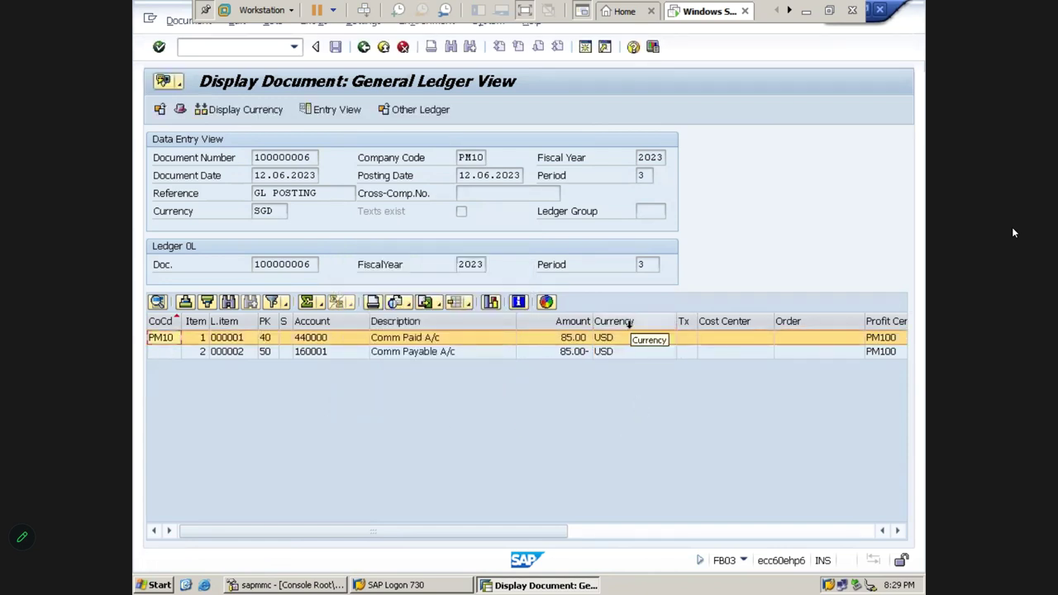
click(619, 362)
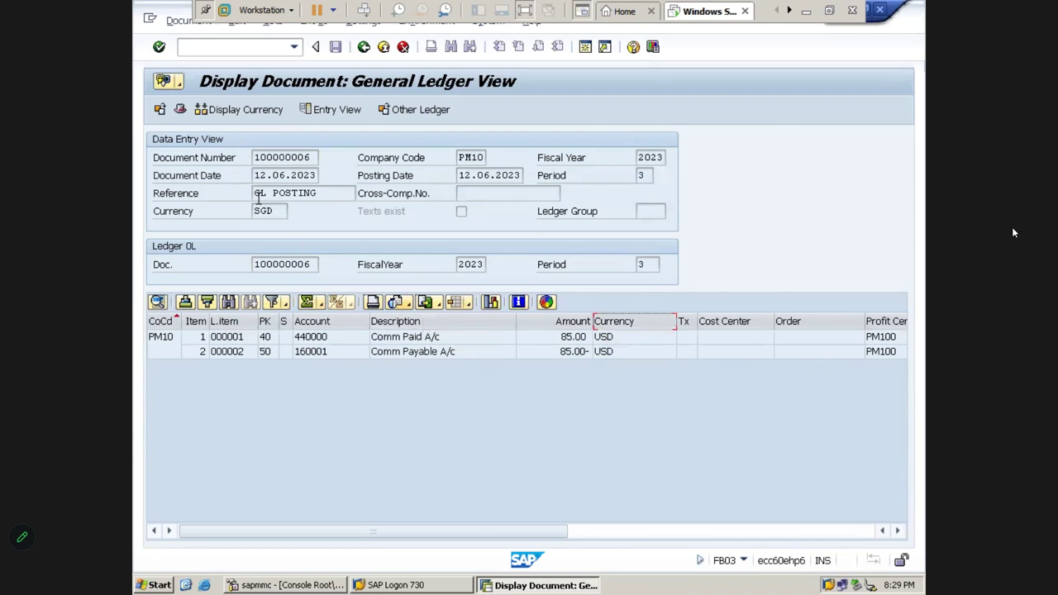
click(237, 110)
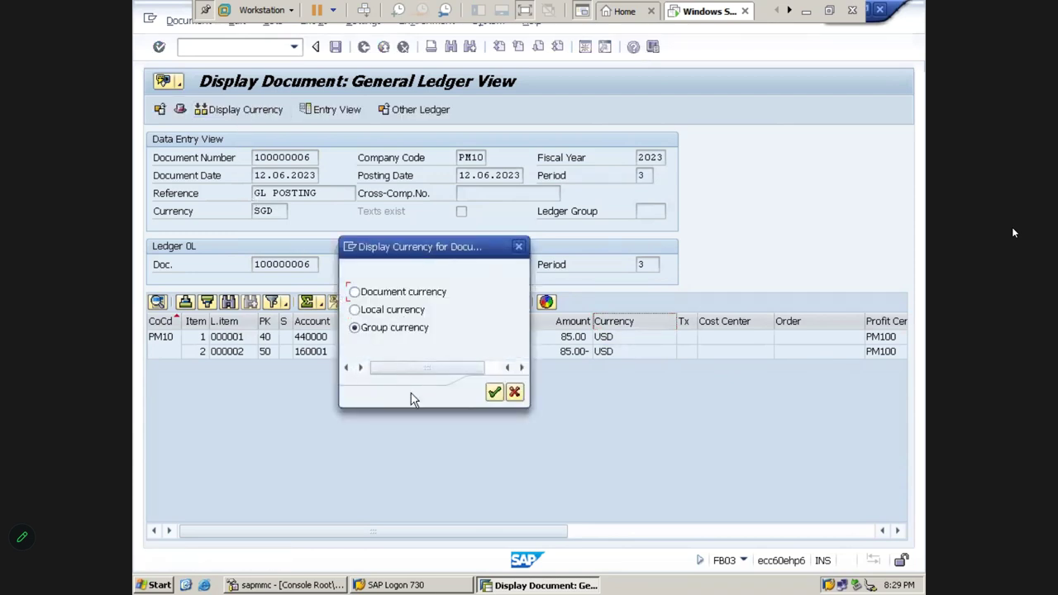
click(493, 394)
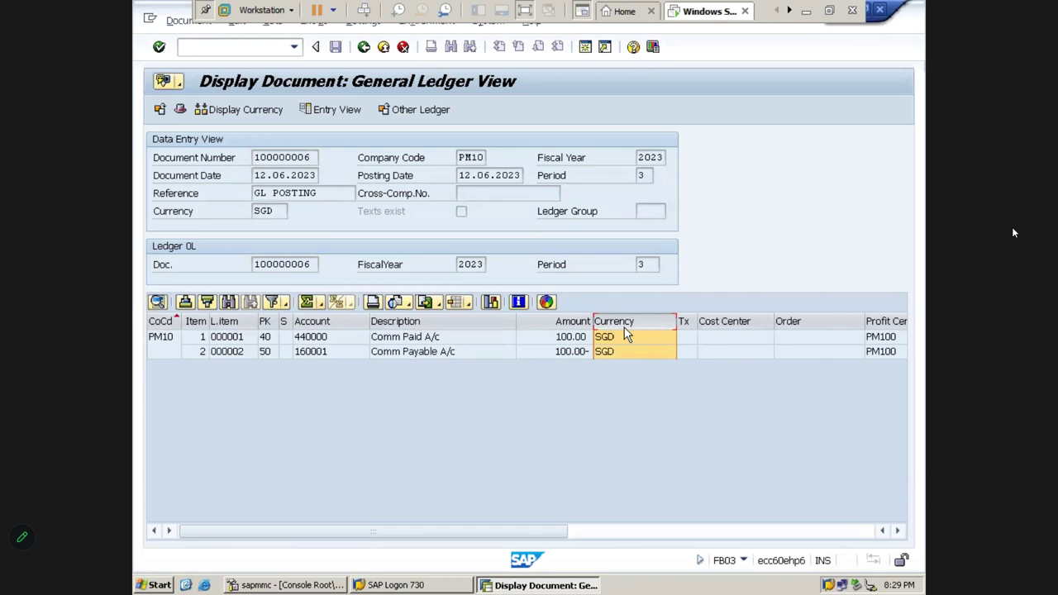
Step: Leave the document display and end the current transaction with /n
click(364, 47)
click(252, 47)
text(/n)
key(Return)
Step: Switch to the Excel workbook and clear the commission entry and currency notes in cells R24 to Y31
click(806, 11)
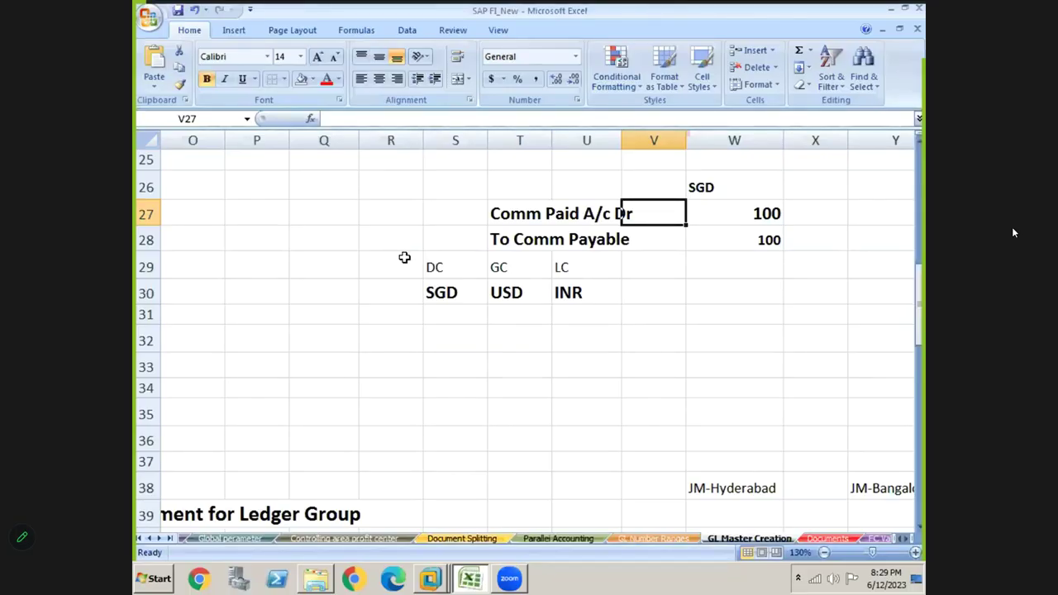
click(404, 258)
scroll(405, 258, up, 1)
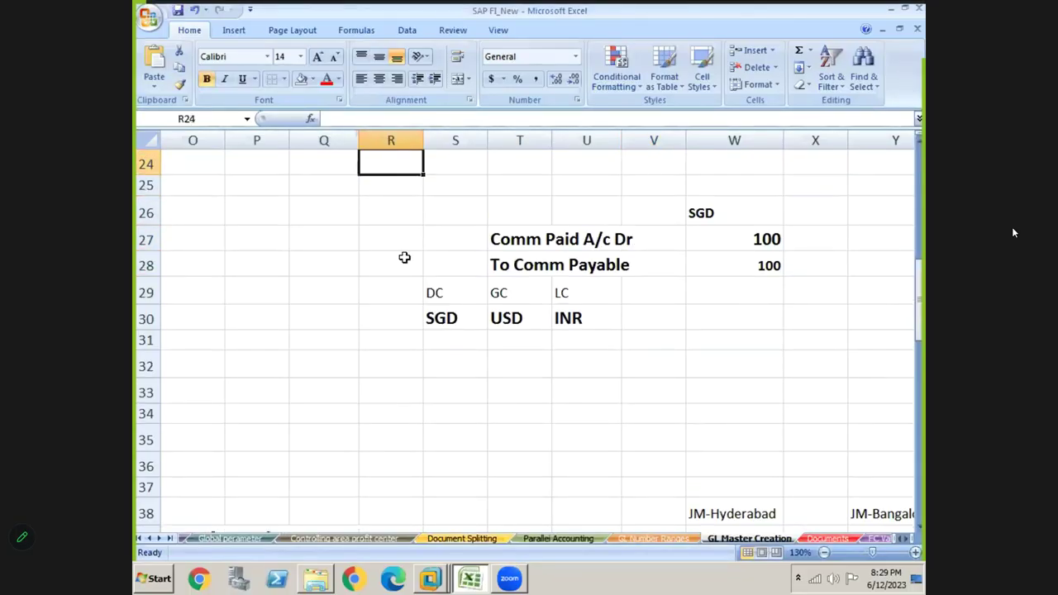
key(shift+Right)
key(shift+Right)
key(shift+Right)
key(shift+Right)
key(shift+Right)
key(shift+Right)
key(shift+Right)
key(shift+Down)
key(shift+Down)
key(shift+Down)
key(shift+Down)
key(shift+Down)
key(shift+Down)
key(shift+Down)
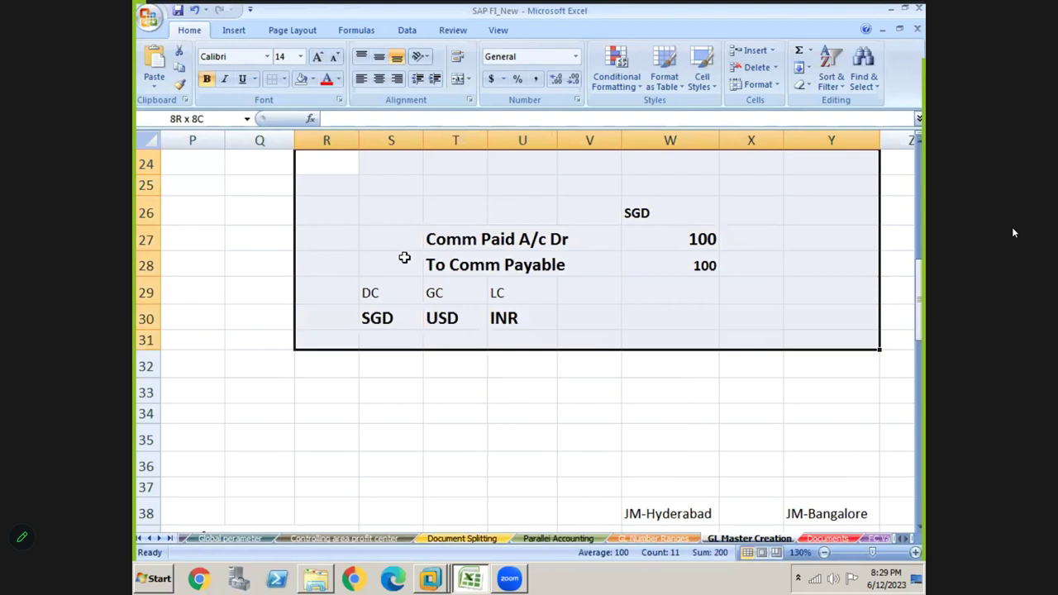
key(Delete)
Step: Return to topic 4, General Document With Special Periods, in cell A29
key(Left)
key(Left)
key(Left)
key(Left)
key(Left)
key(Left)
key(Left)
key(Left)
key(Left)
key(Left)
key(Left)
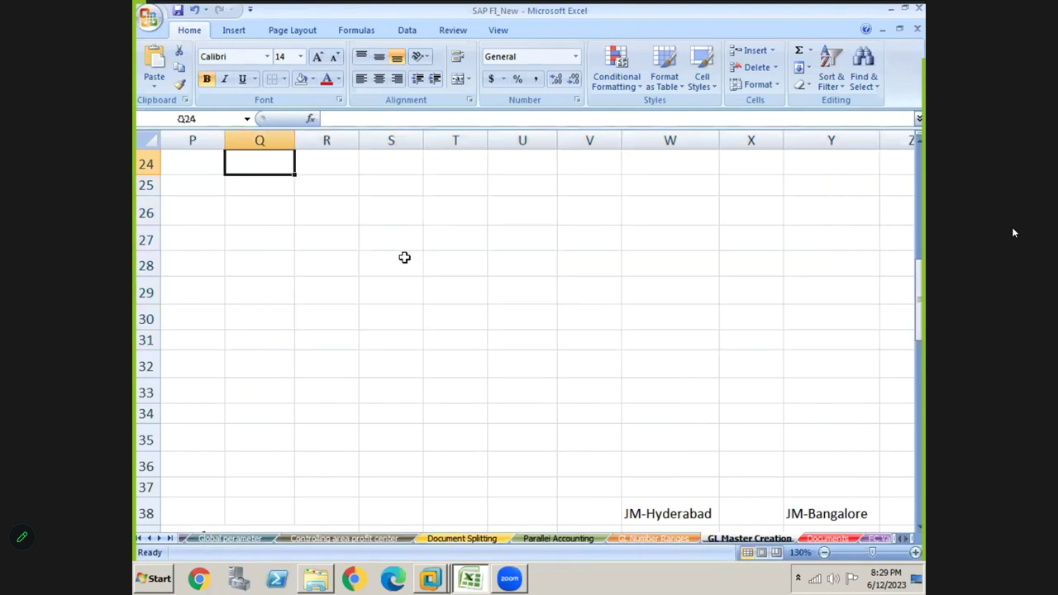
key(Left)
key(Left)
key(Left)
key(Left)
key(Left)
key(Left)
key(Down)
key(Down)
key(Down)
key(Down)
key(Down)
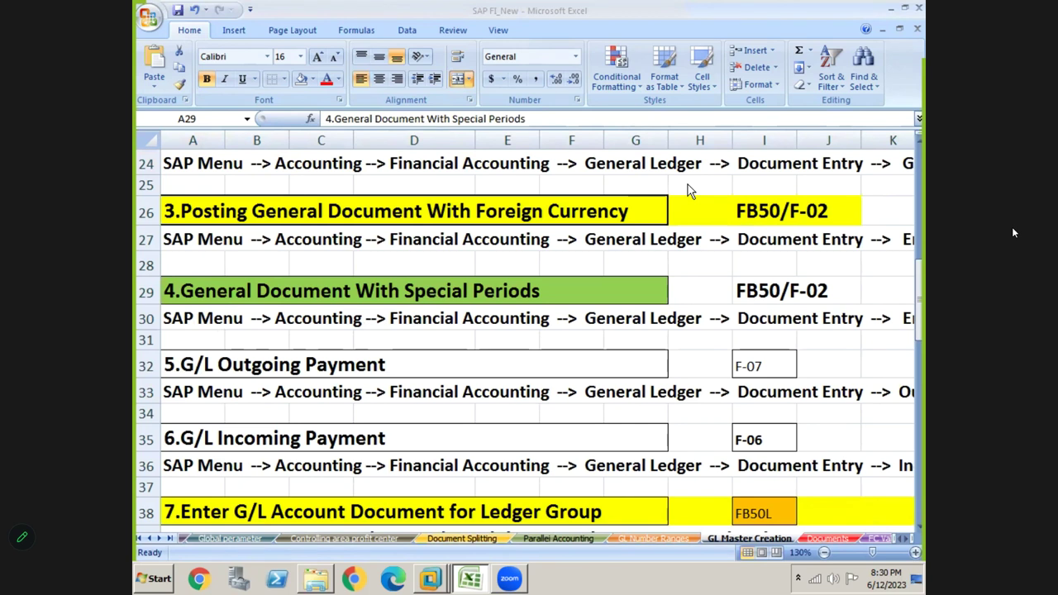
Step: Go to cell Y29 in the blank area beside topic 4 and zoom the sheet to 140%
click(687, 281)
key(Right)
key(Right)
key(Right)
key(Right)
key(Right)
key(Right)
key(Right)
key(Right)
key(Right)
key(Right)
key(Right)
key(Right)
key(Right)
key(Right)
key(Right)
key(Right)
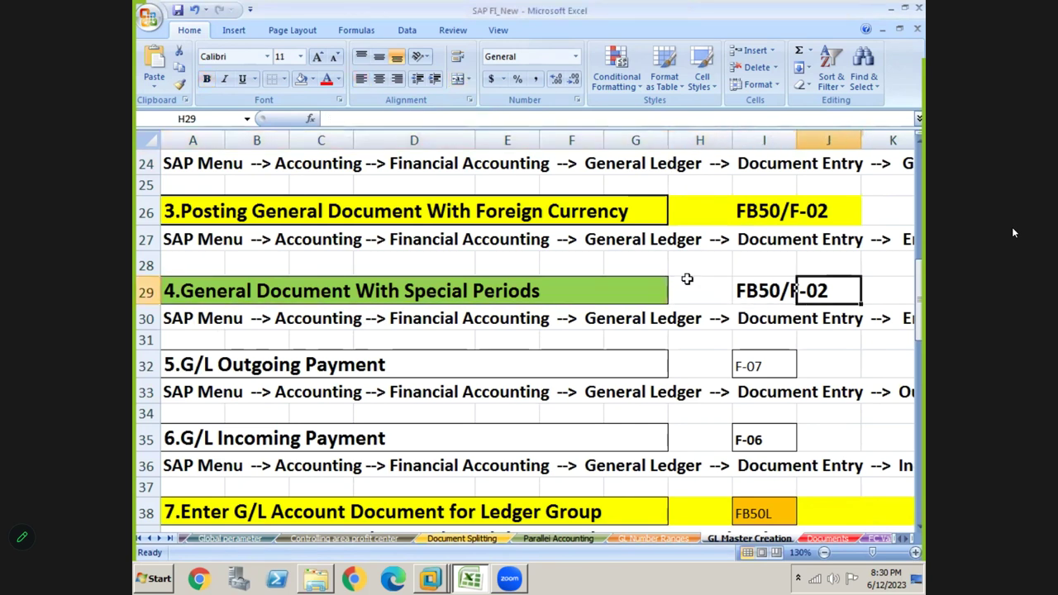
key(Right)
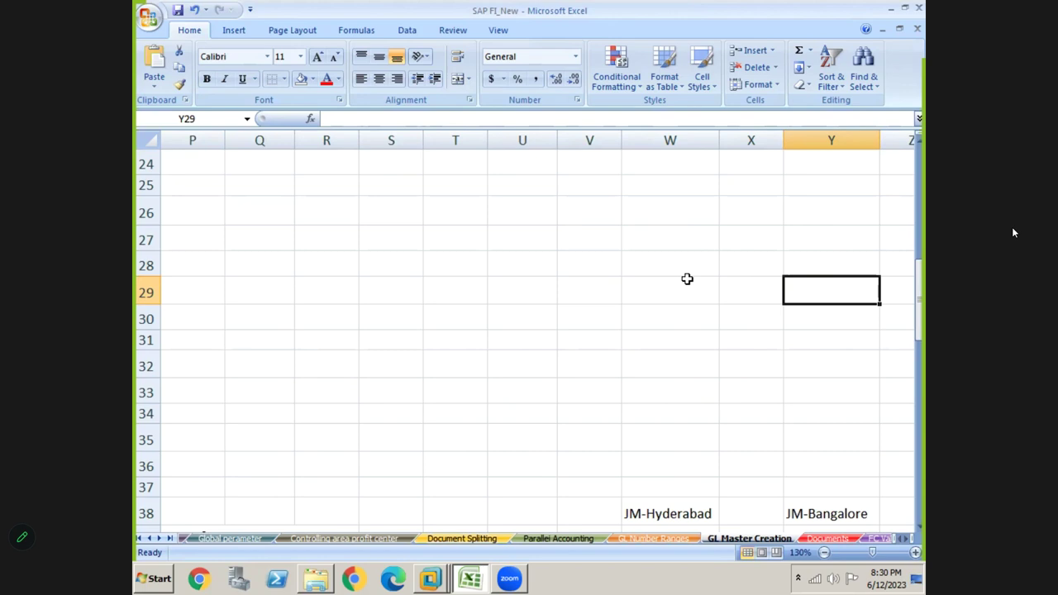
click(915, 552)
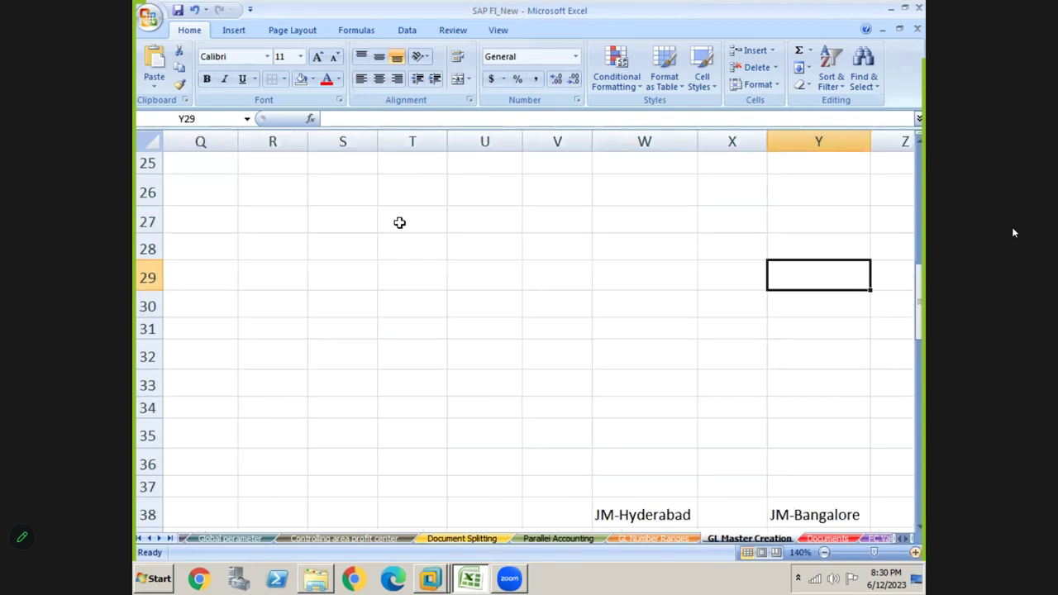
Step: Enter the year 2023 in cell T27 and the heading FY above it in T26
click(357, 214)
click(406, 213)
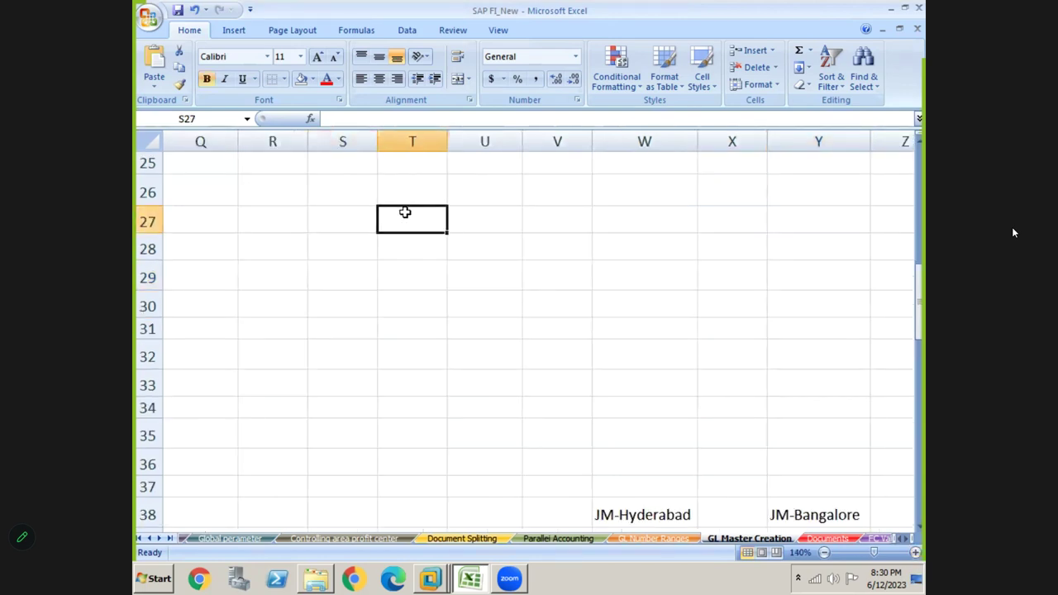
text(2023)
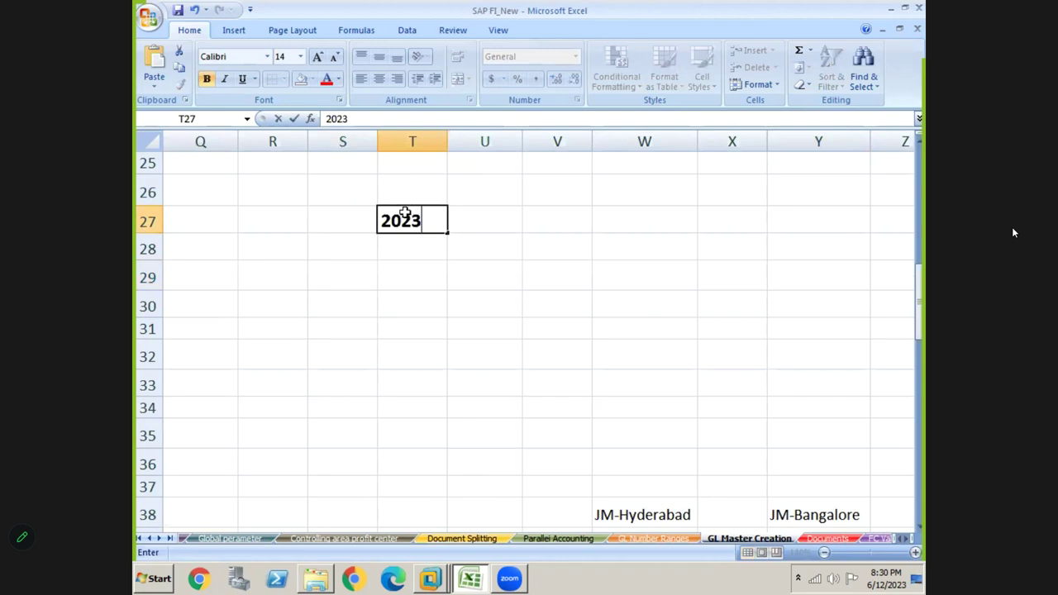
key(Return)
key(Up)
key(Up)
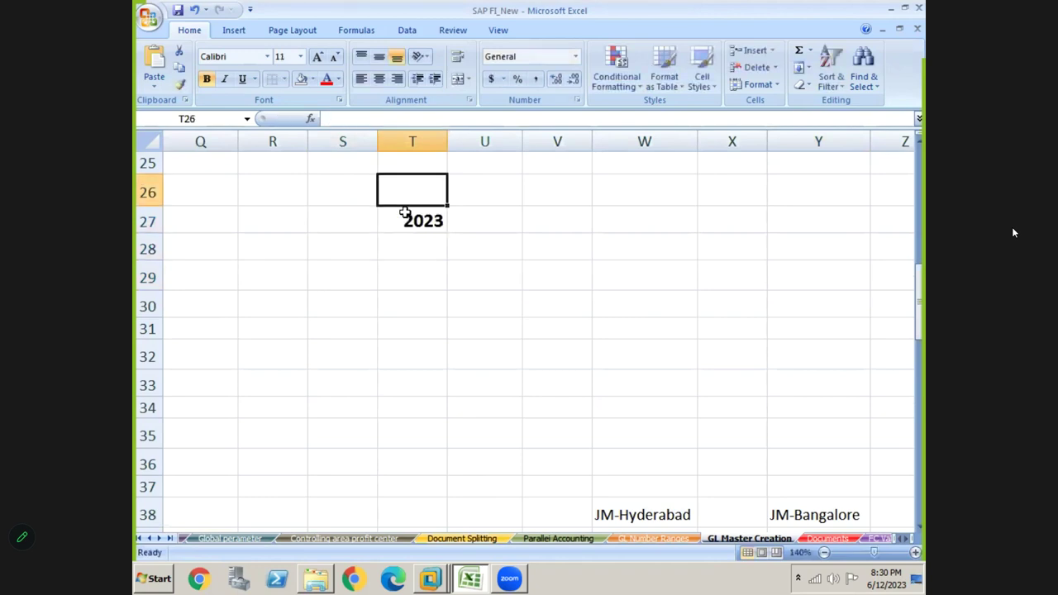
text(FY)
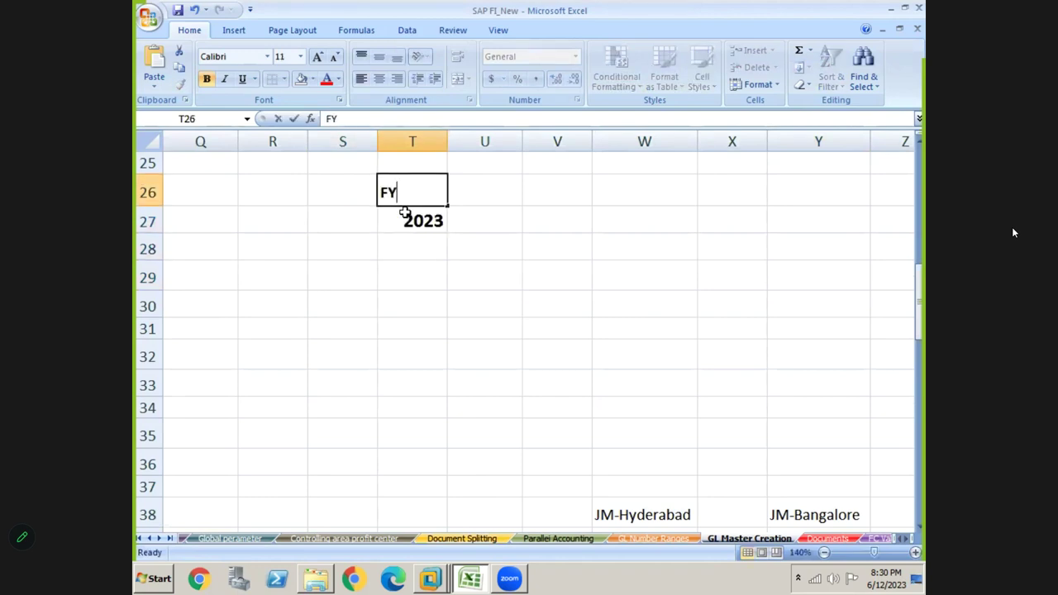
key(Return)
key(Up)
Step: Center the contents of the FY and 2023 cells, T26:T27
drag(405, 213, 403, 216)
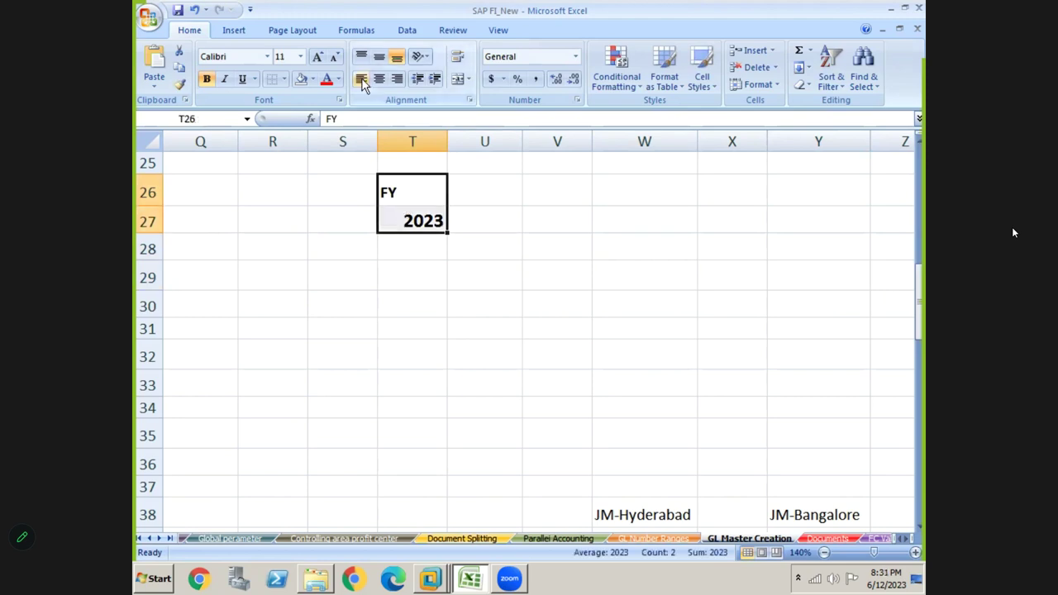
click(390, 81)
click(442, 239)
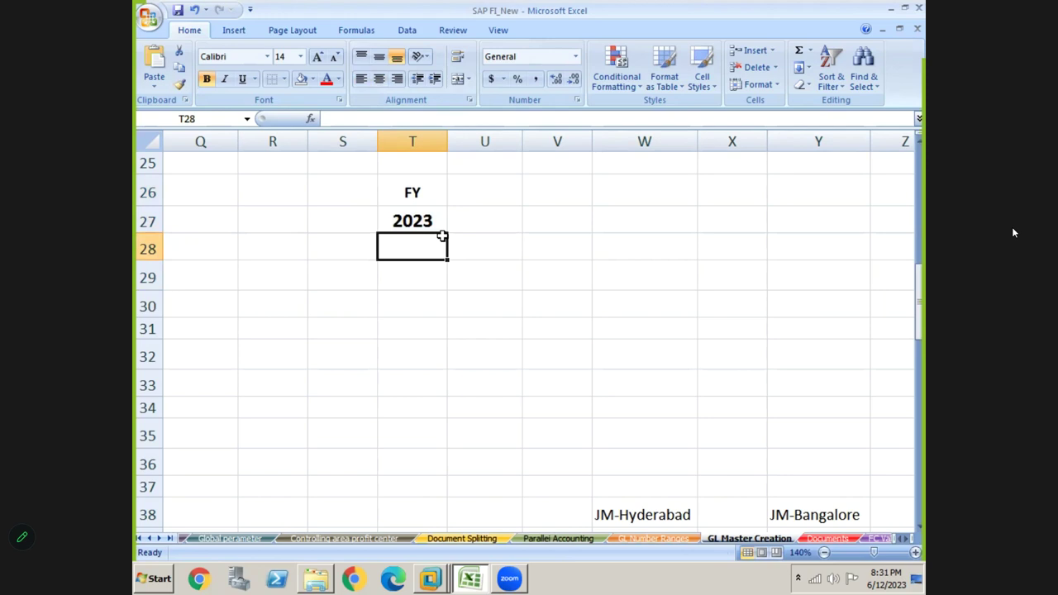
click(418, 220)
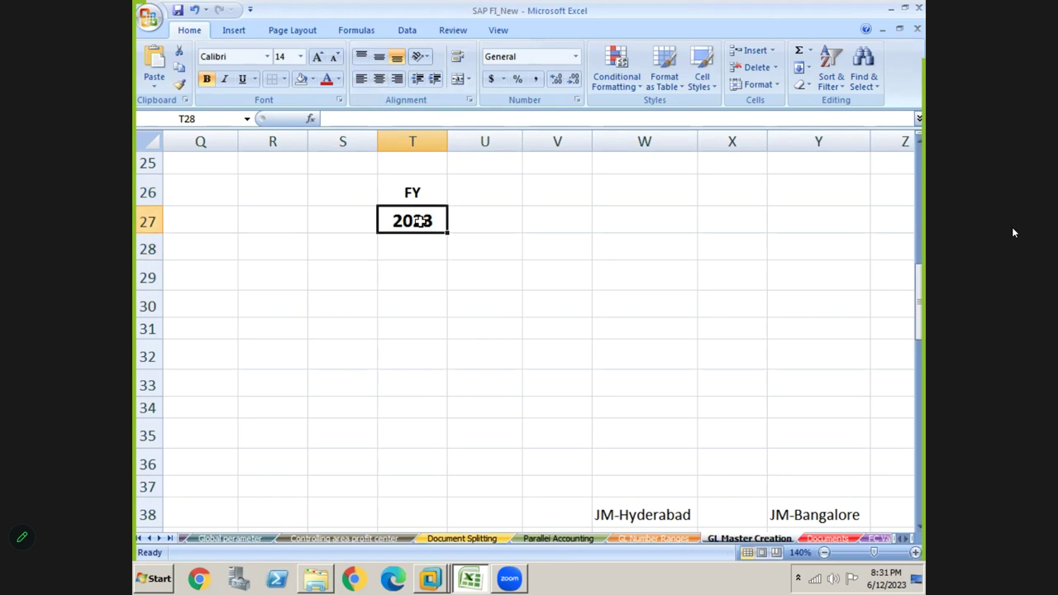
Step: Enter the fiscal year's start month APR in S28 and end month MAR in U28 under 2023
click(359, 252)
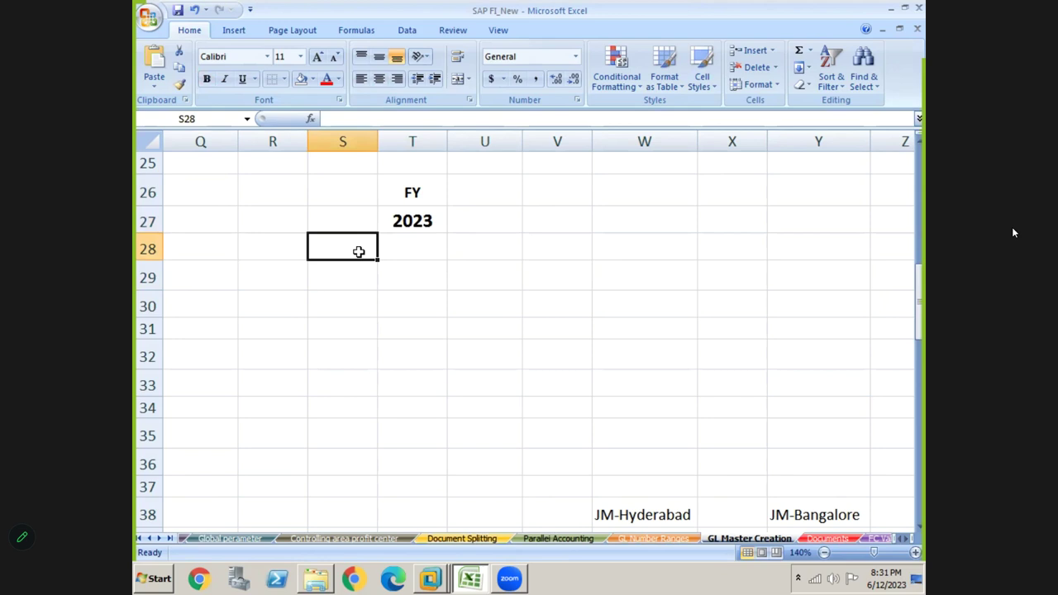
text(APR)
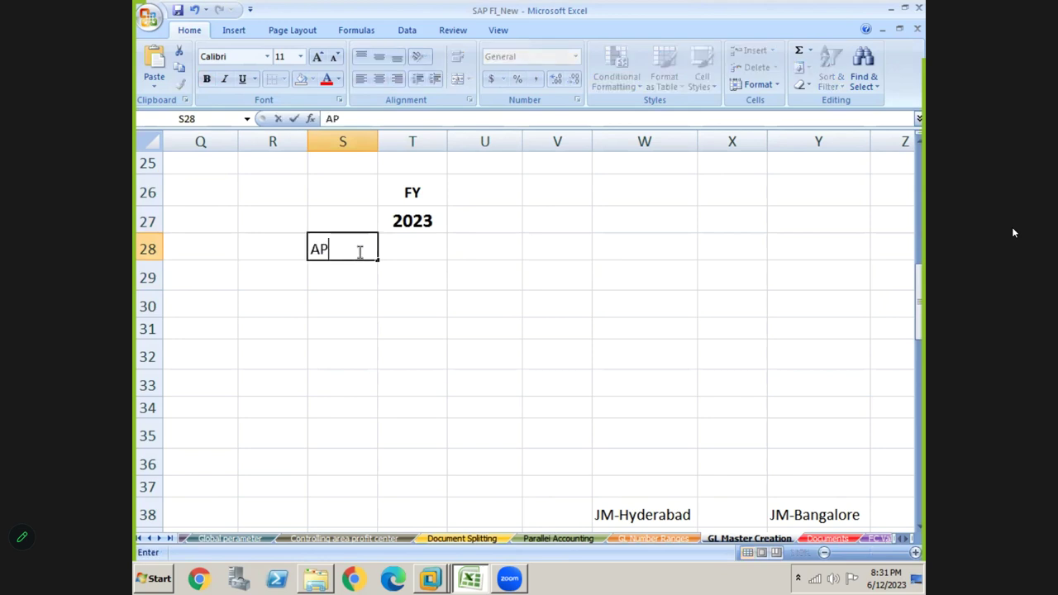
key(Tab)
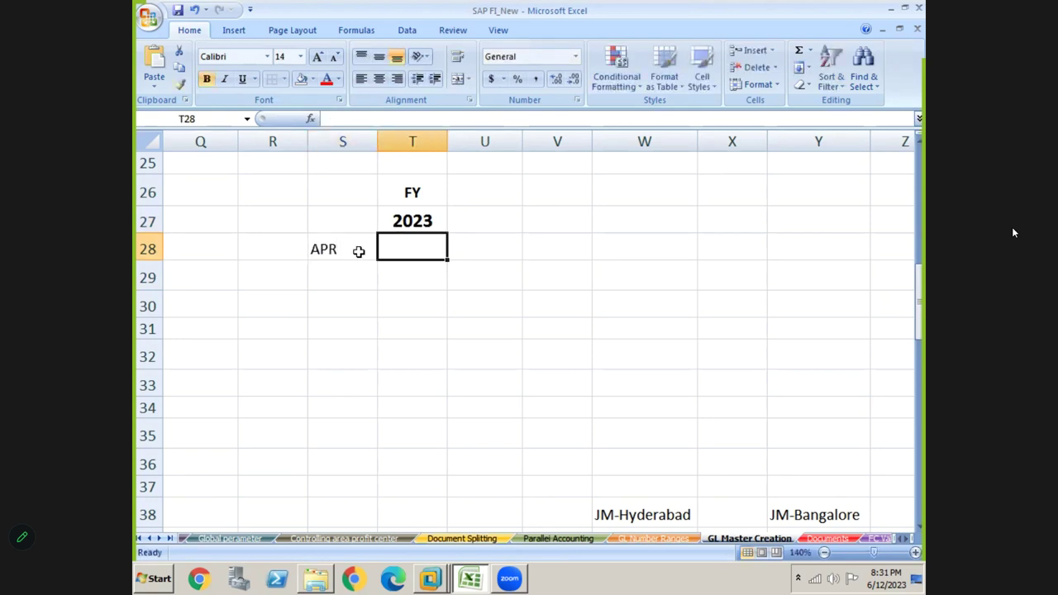
key(Tab)
text(MAR)
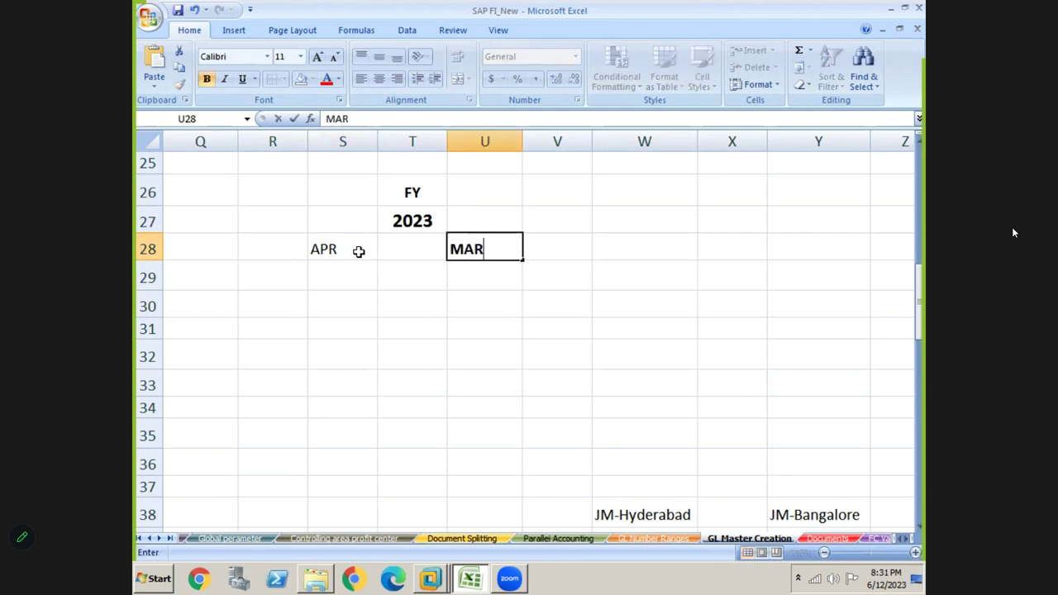
key(Return)
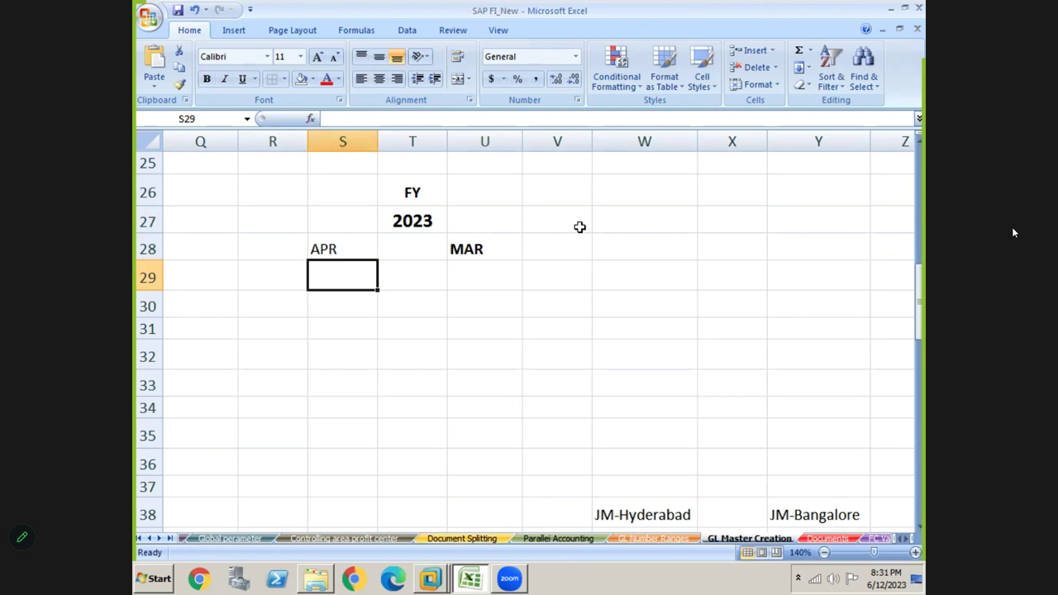
Step: Enter the year 2024 in W27 with its months APR in W28 and MAR in X28
click(607, 217)
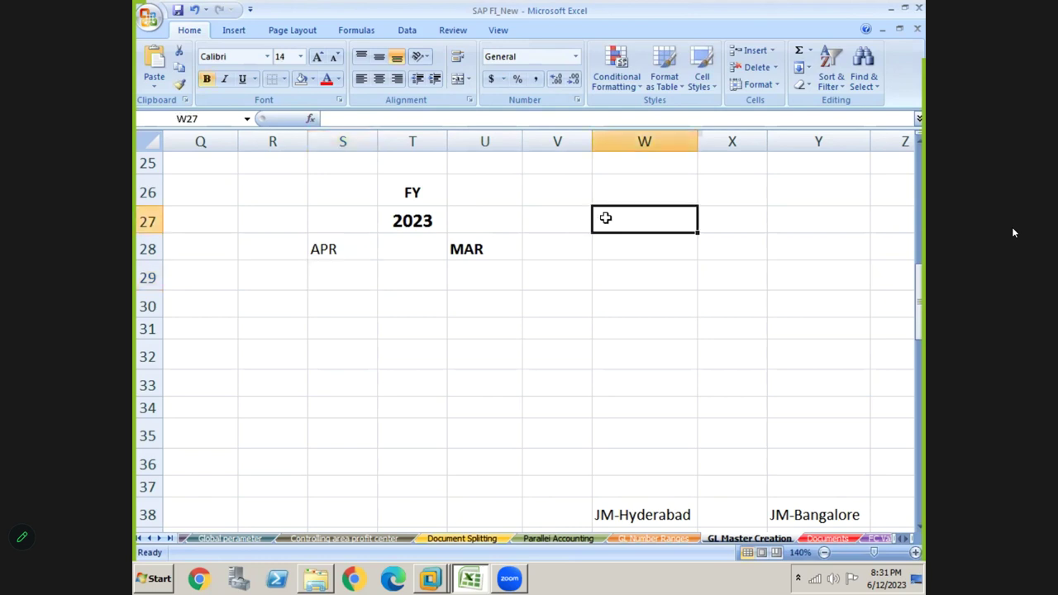
text(2024)
key(Return)
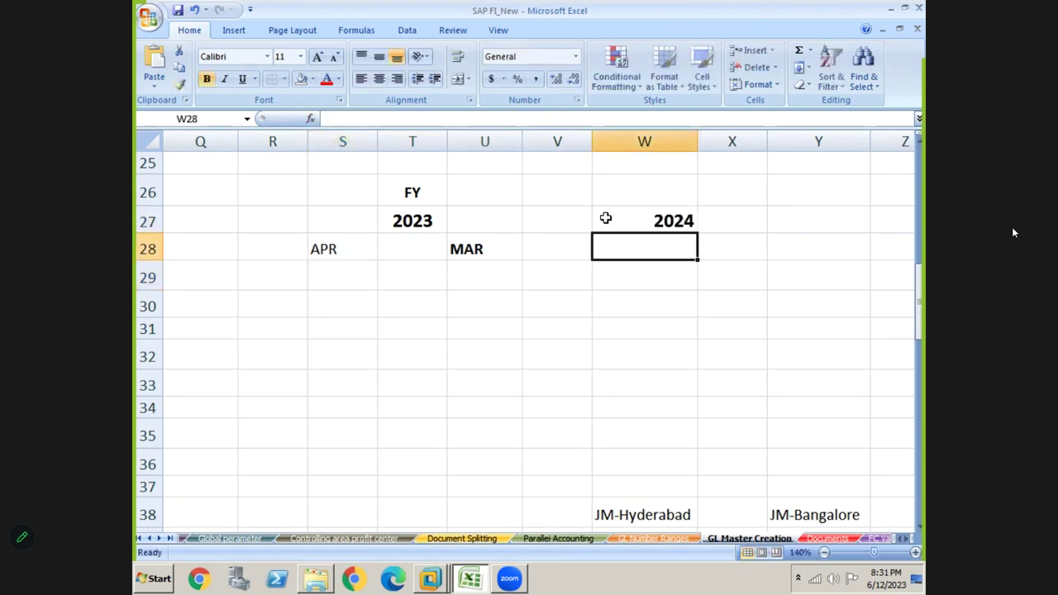
text(APR)
key(Tab)
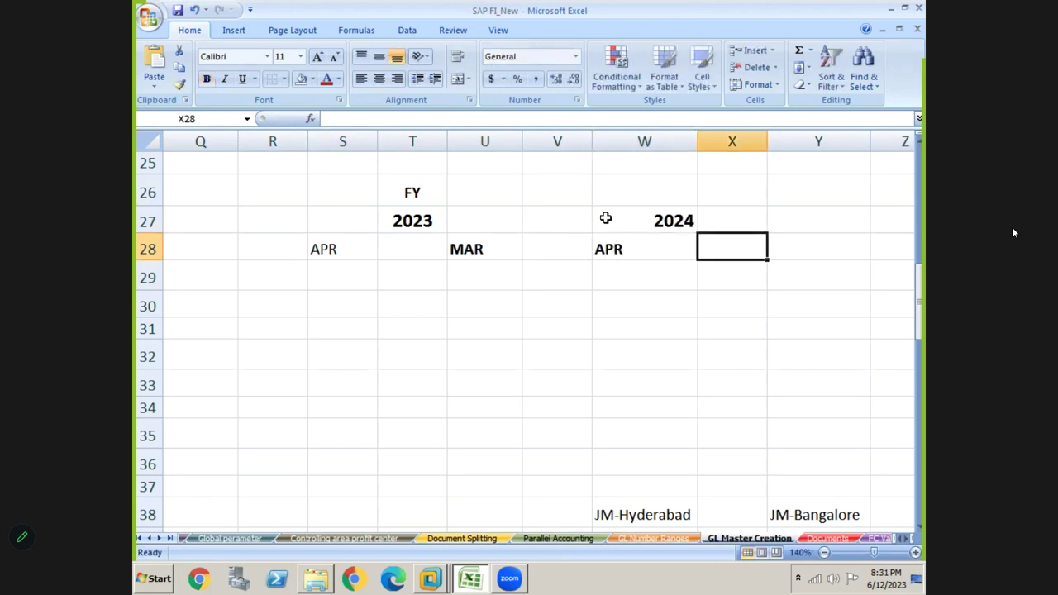
text(MAR)
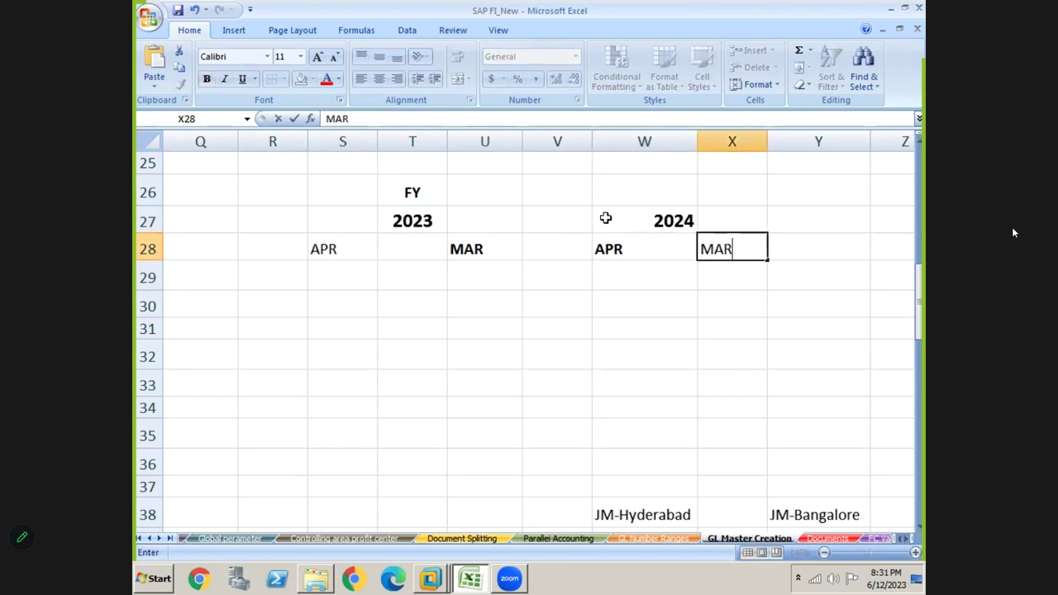
key(Return)
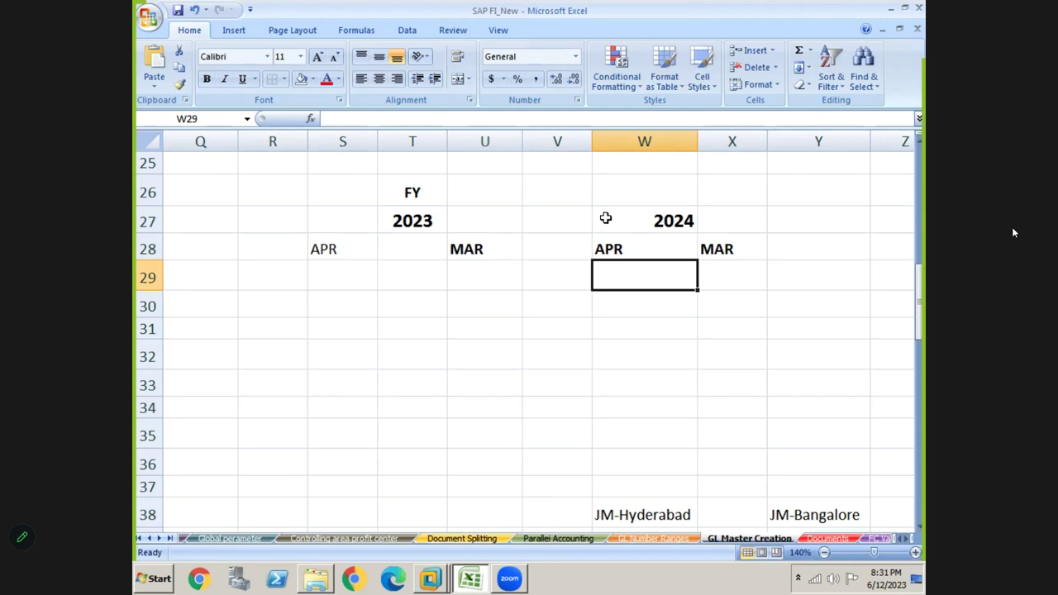
Step: Fill the 2023 cell T27 with the standard orange color
click(420, 225)
click(311, 78)
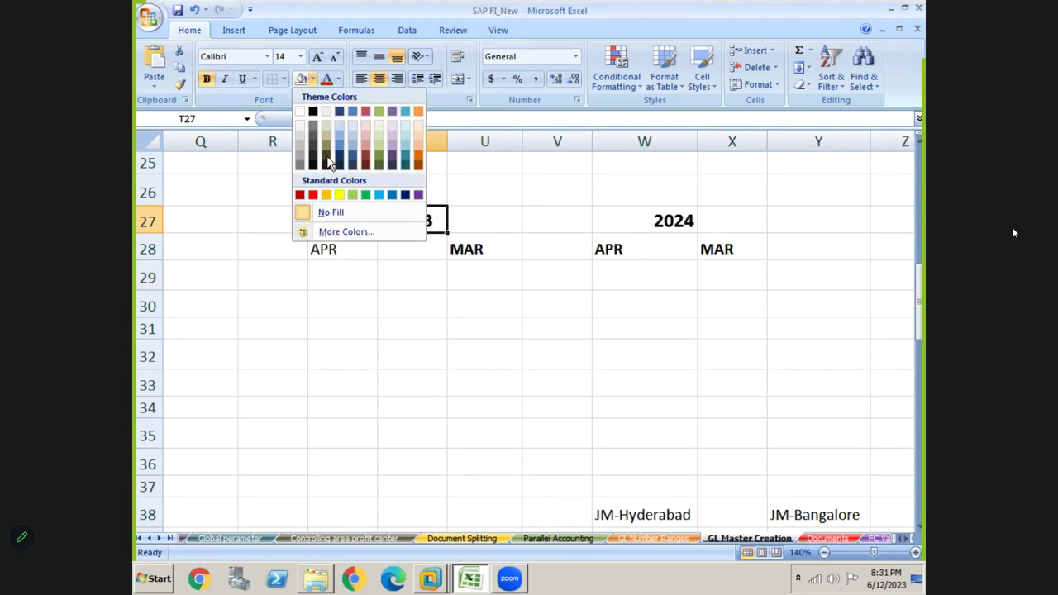
click(326, 195)
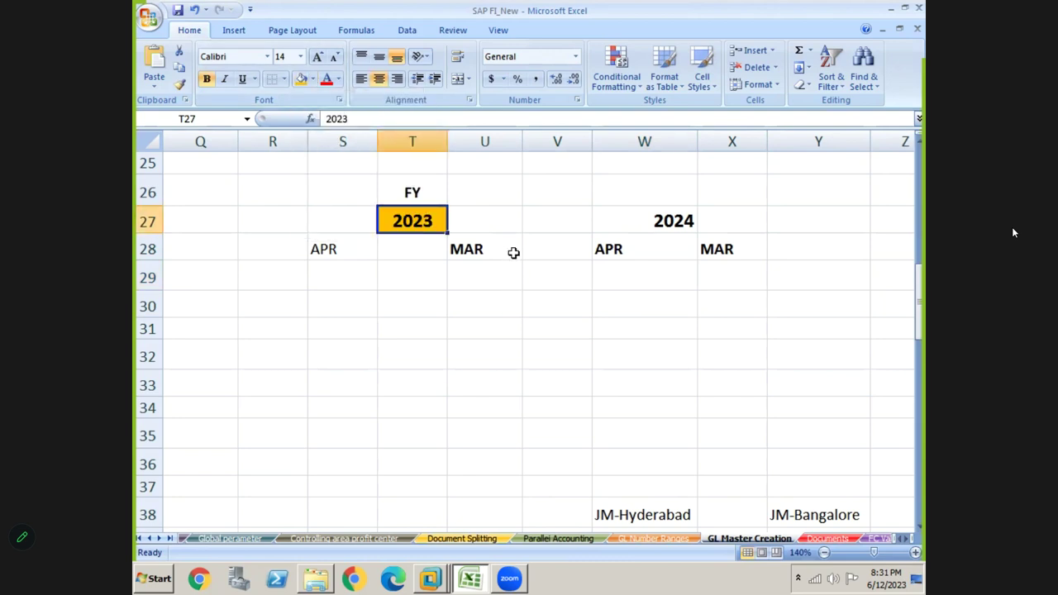
click(514, 250)
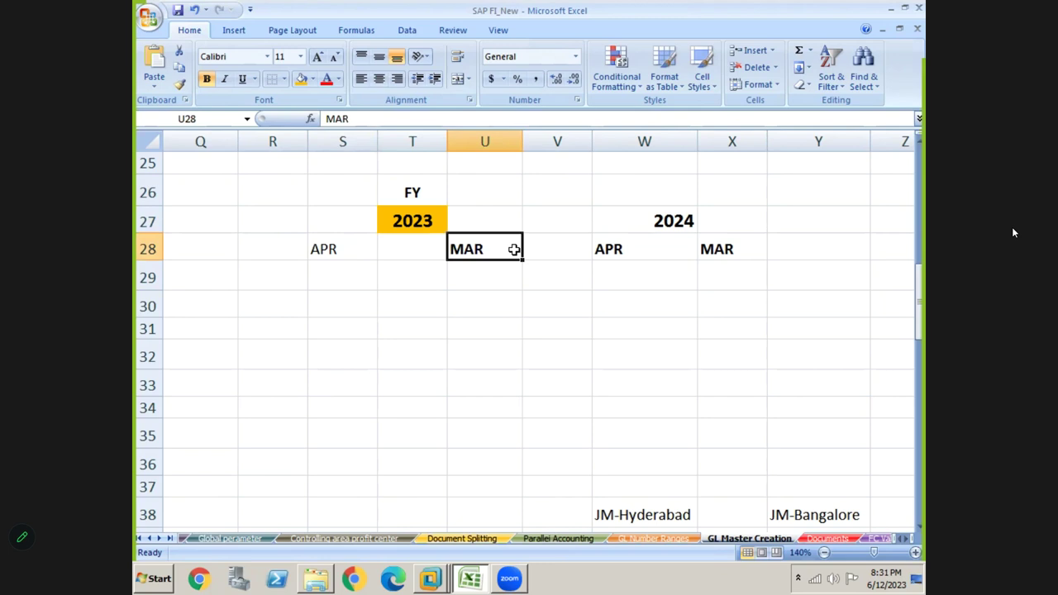
Step: Enter the date MAY -15 in cell W32 below the 2024 months
click(616, 356)
text(MAR)
key(BackSpace)
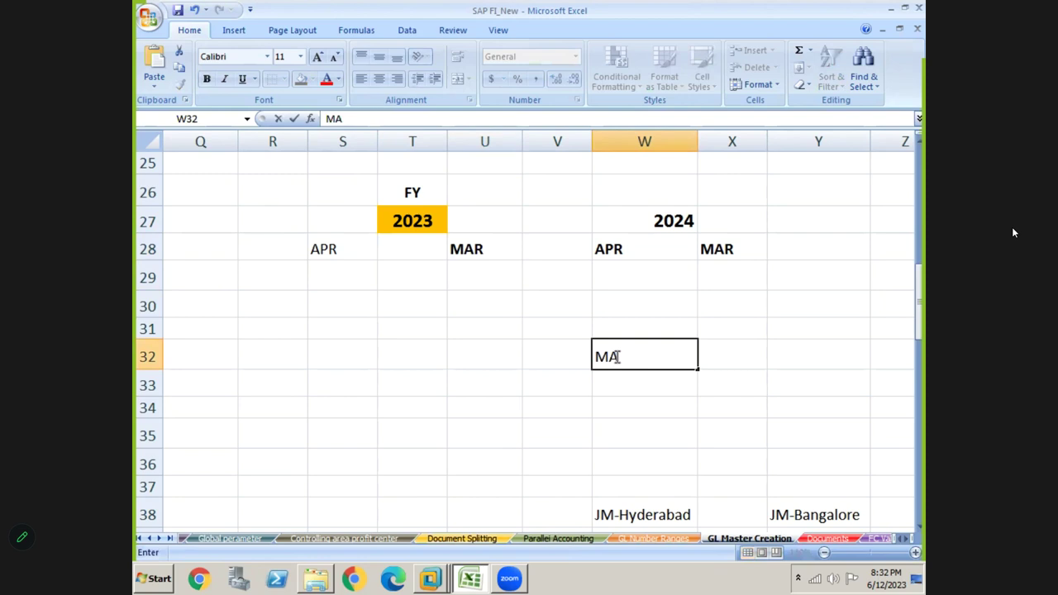
text(Y -0)
key(BackSpace)
text(15)
key(Return)
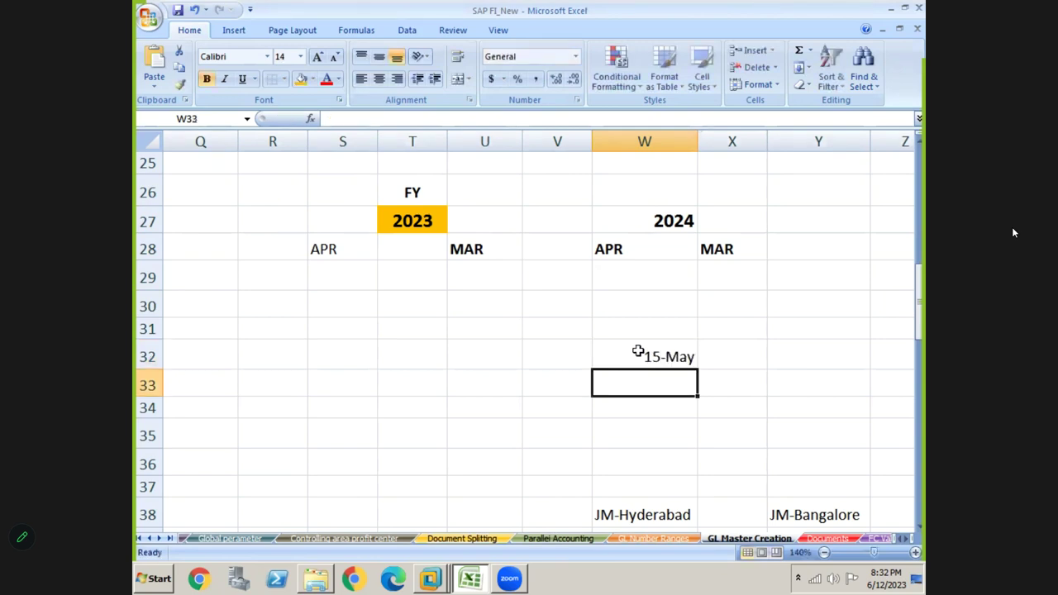
Step: Change the year of the date in cell W32 to 2024
click(638, 352)
click(391, 119)
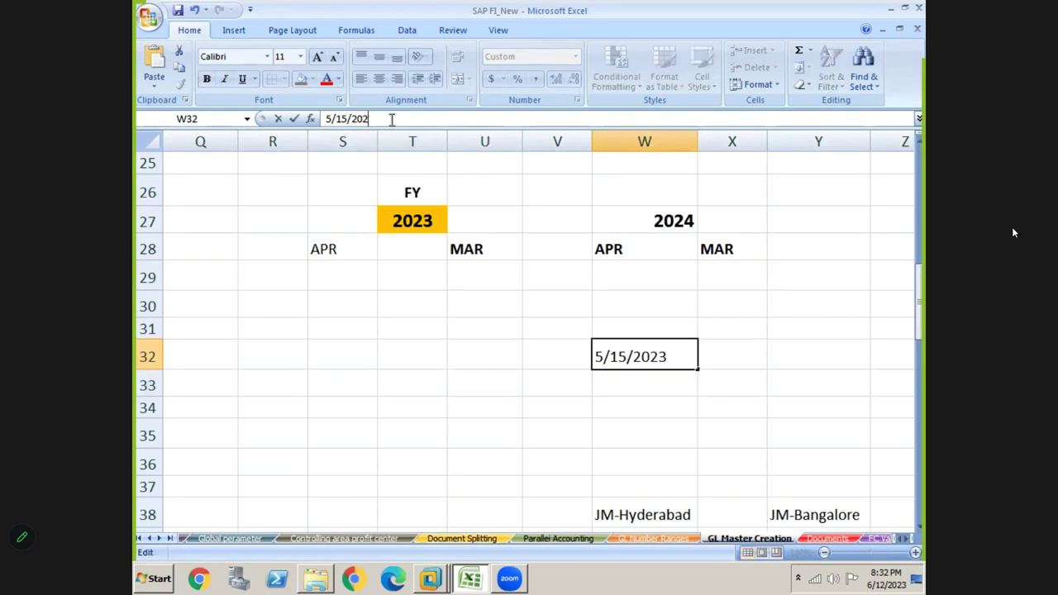
key(Return)
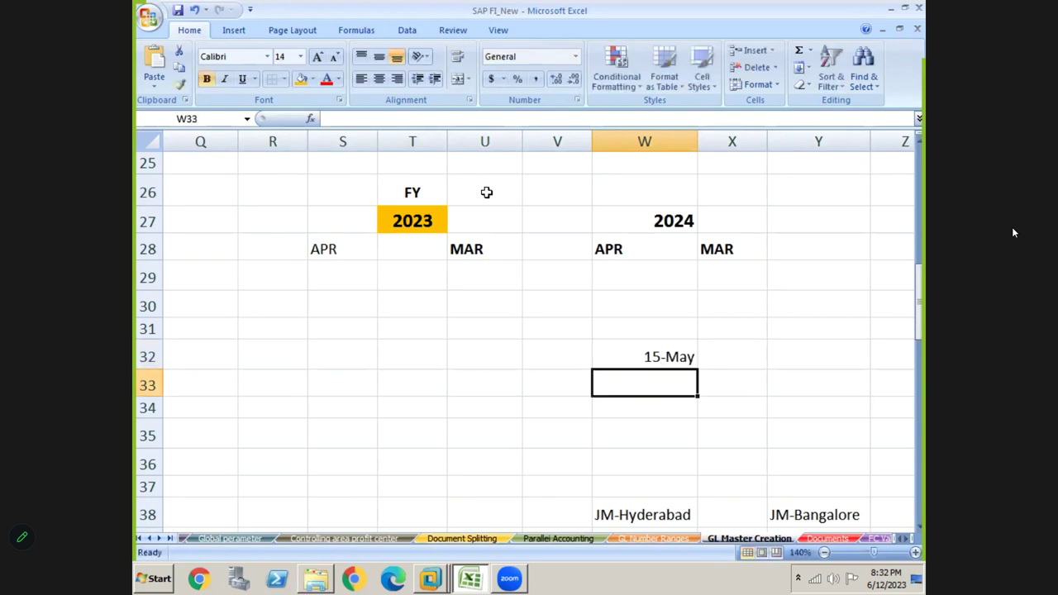
click(659, 354)
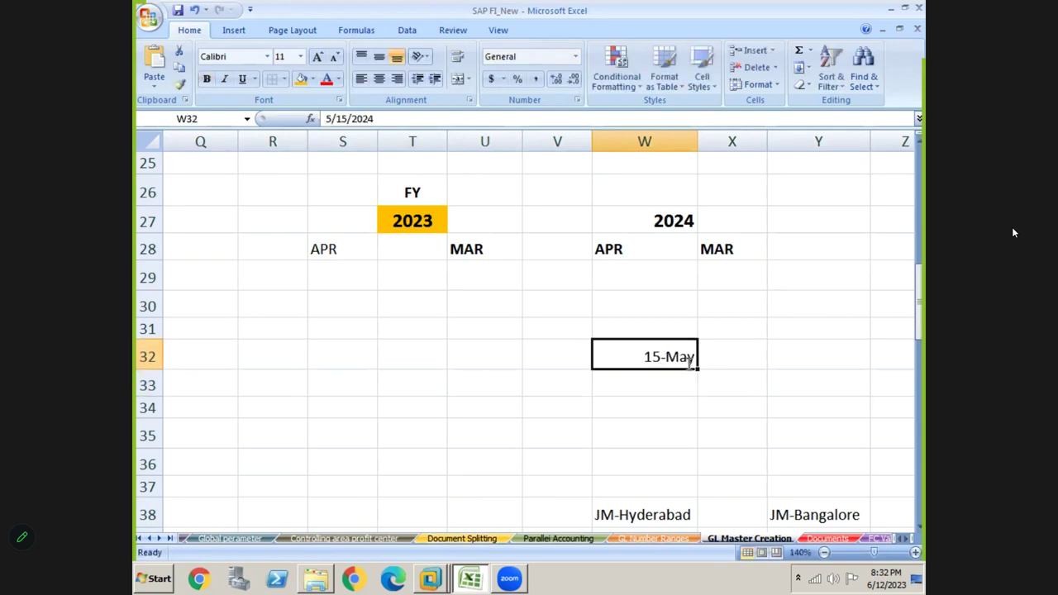
double_click(688, 362)
key(Return)
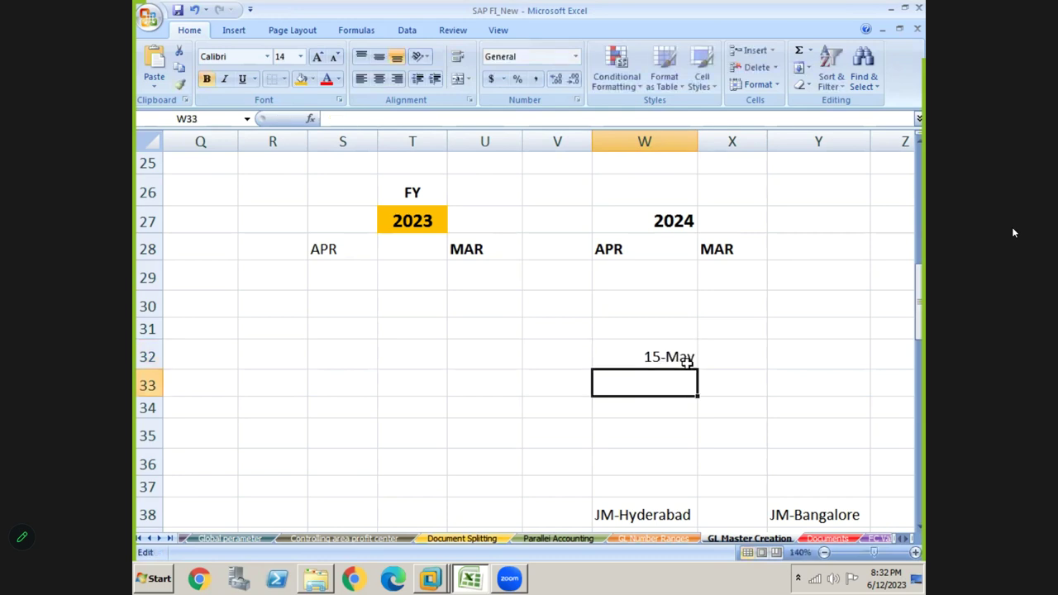
Step: Fill cell W32 with the same orange and replace its date with 15.05.2024
click(638, 343)
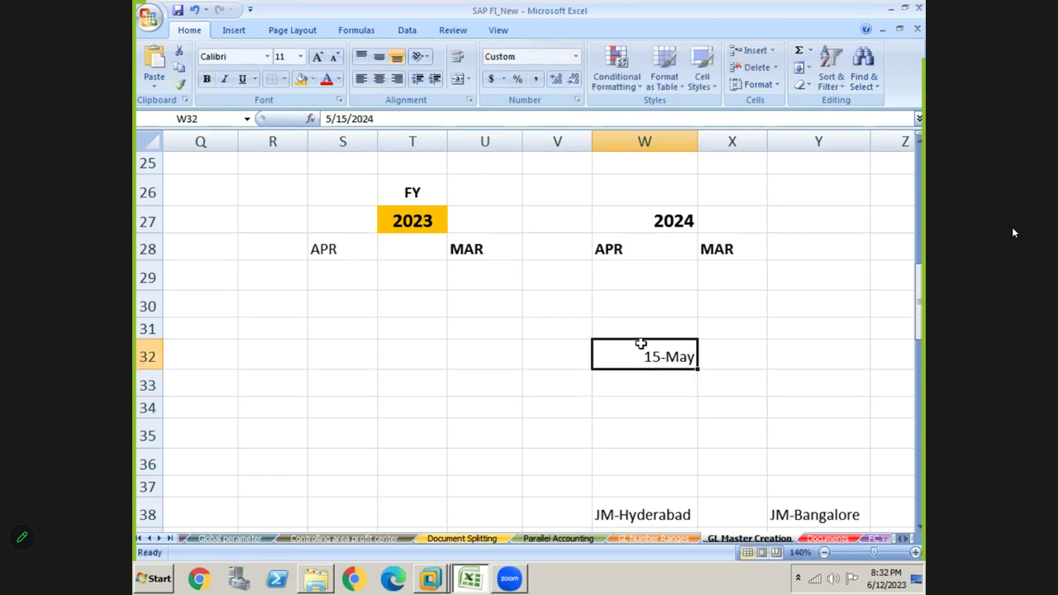
click(301, 79)
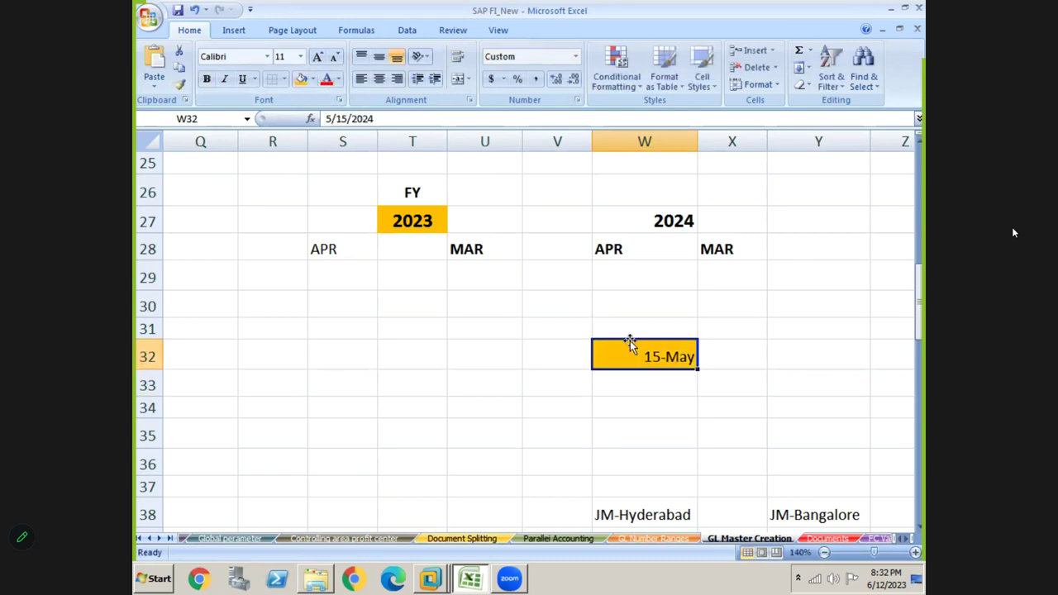
text(15)
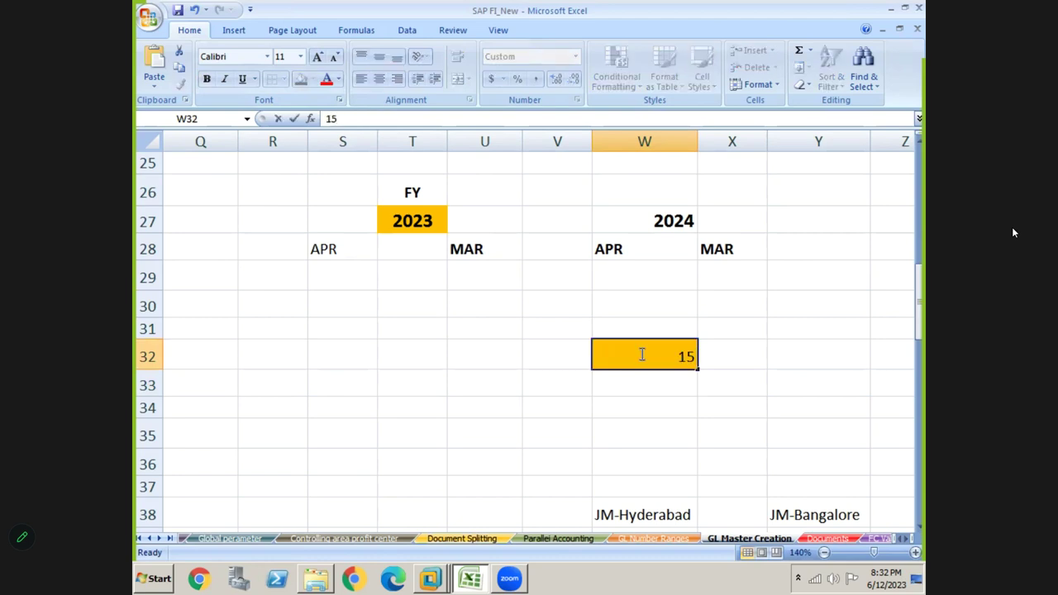
text(.05)
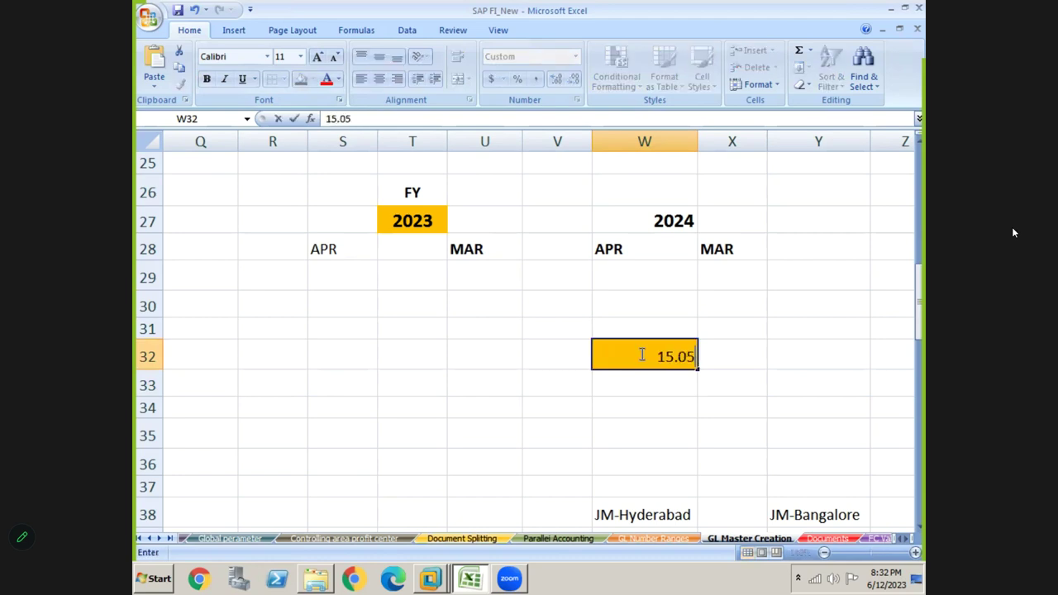
text(.2024)
key(Return)
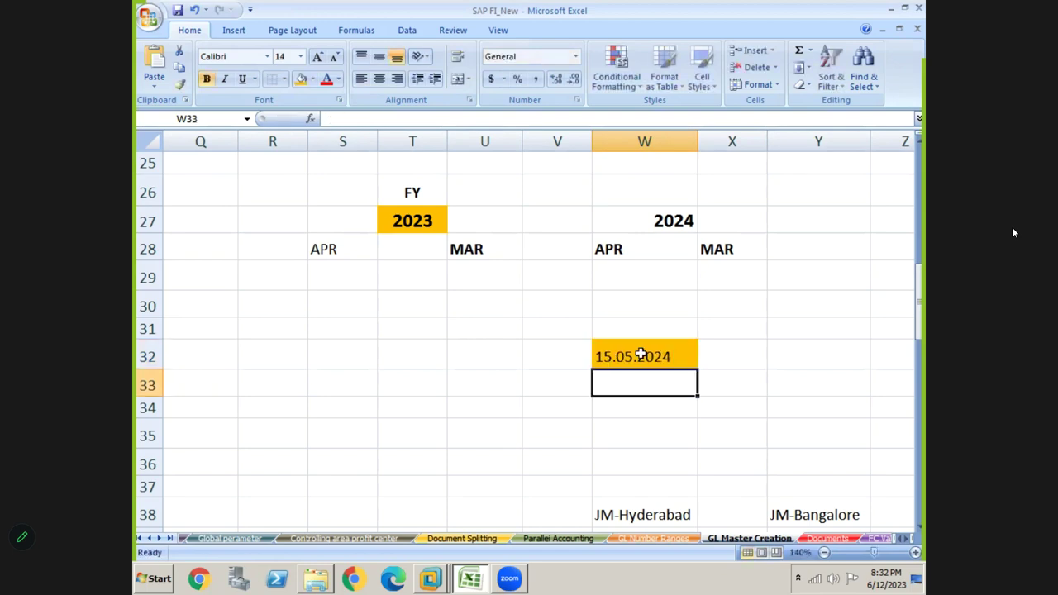
click(641, 354)
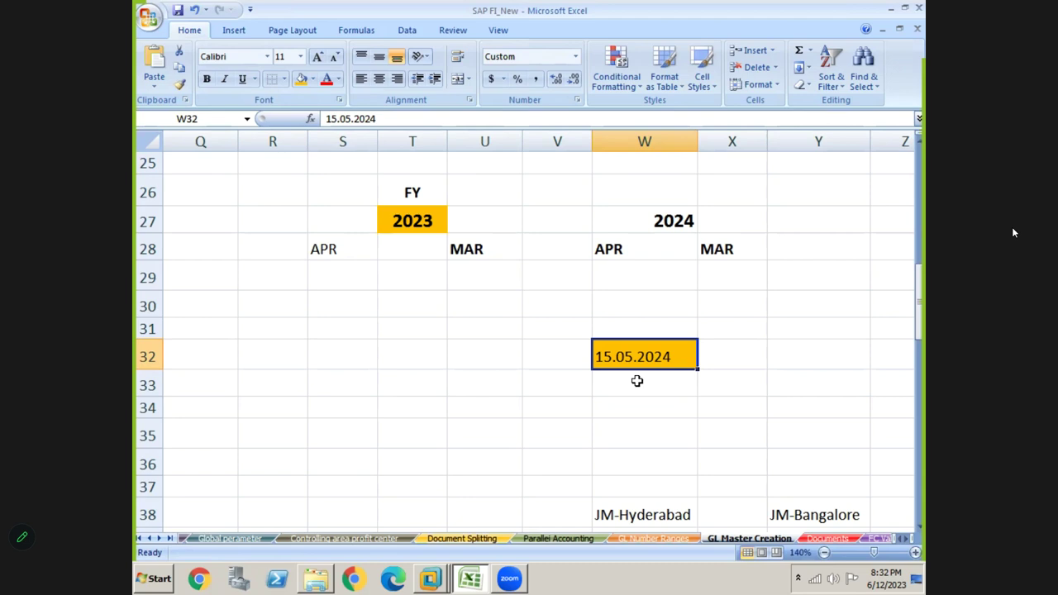
Step: Fill the whole 2023 block S27:U28, including its APR and MAR cells, with orange
click(683, 250)
click(389, 222)
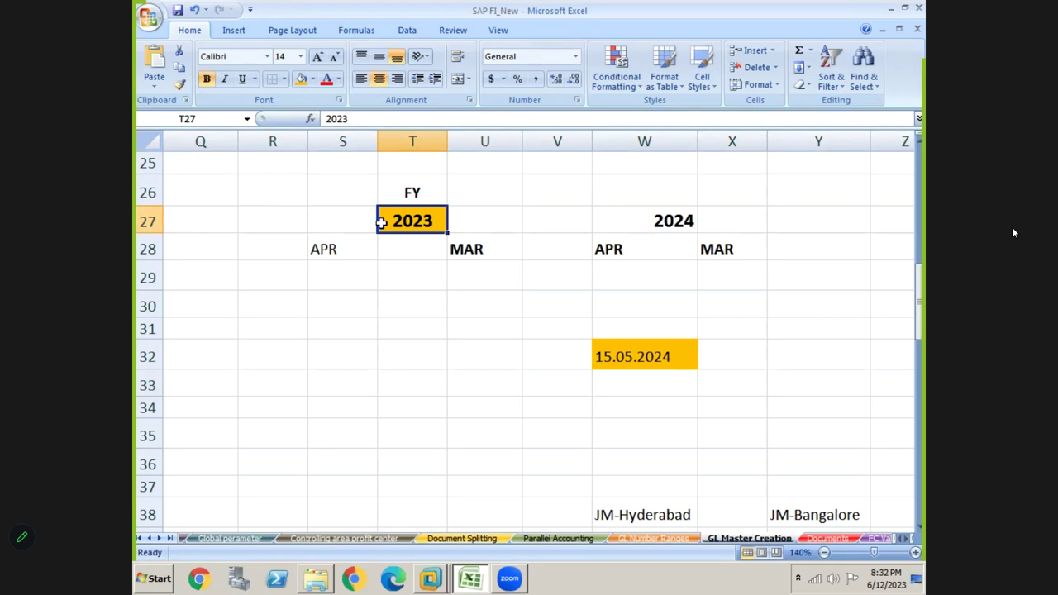
click(338, 220)
drag(339, 220, 485, 249)
click(303, 80)
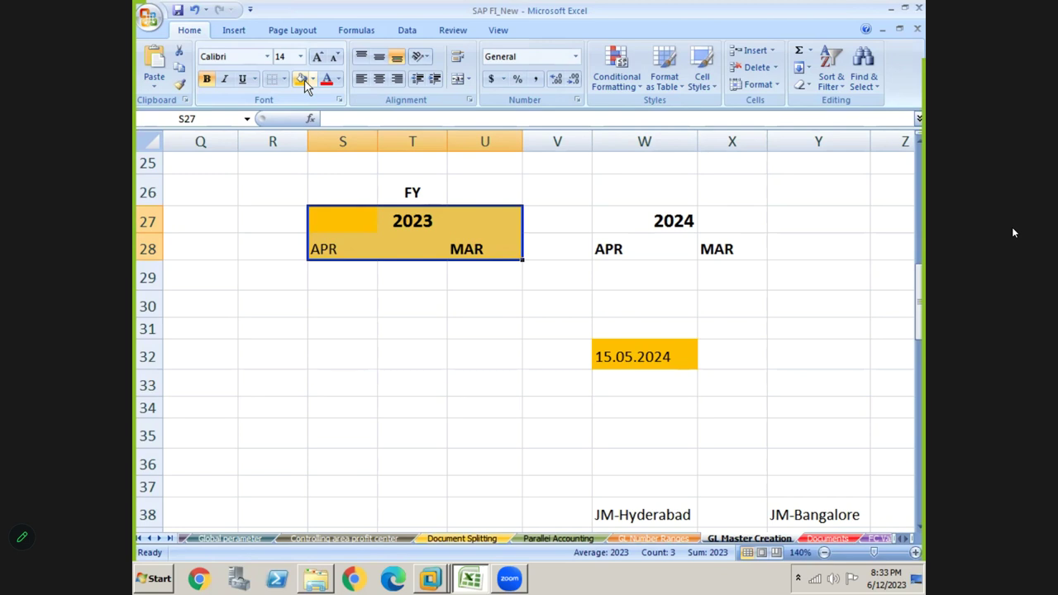
click(353, 410)
click(419, 430)
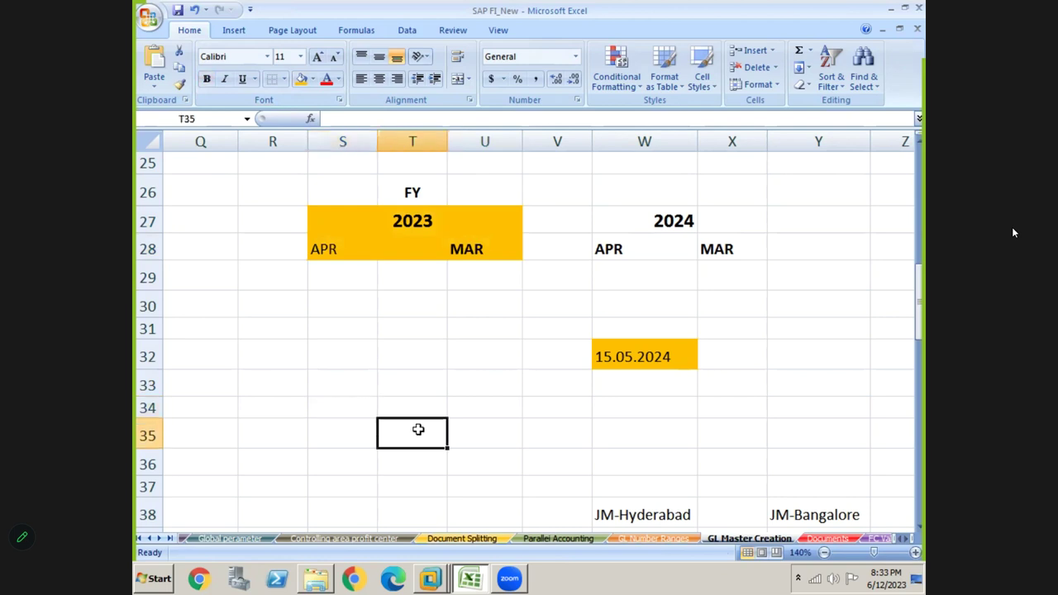
Step: Clear the contents of V37:Z41, including the JM-Hyderabad and JM-Bangalore headings
mouse_move(562, 487)
mouse_down()
mouse_move(827, 487)
mouse_move(868, 517)
mouse_move(868, 529)
mouse_move(562, 487)
mouse_up()
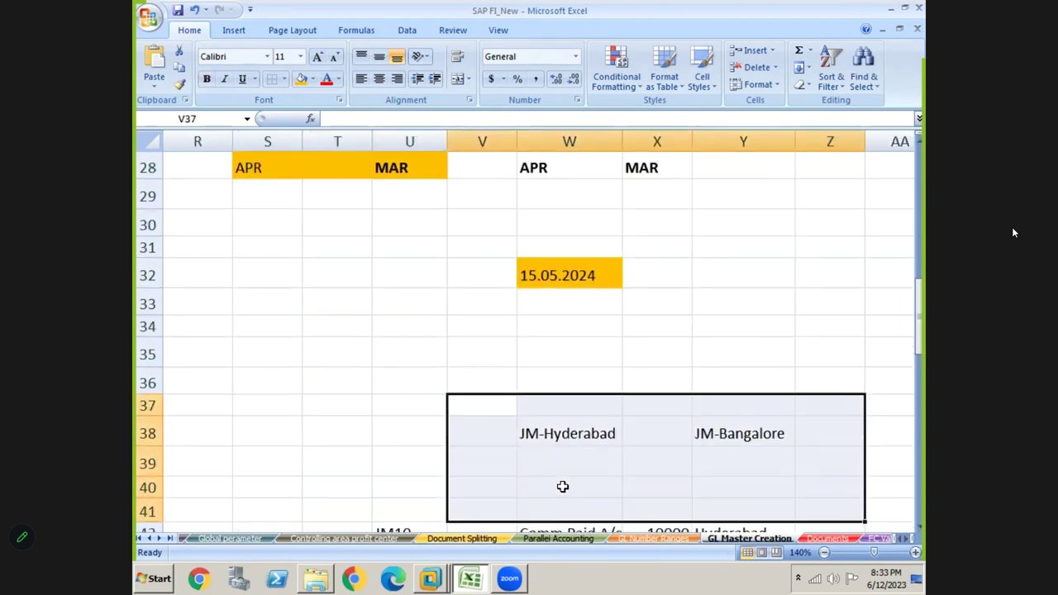
key(Delete)
key(Up)
scroll(562, 487, up, 1)
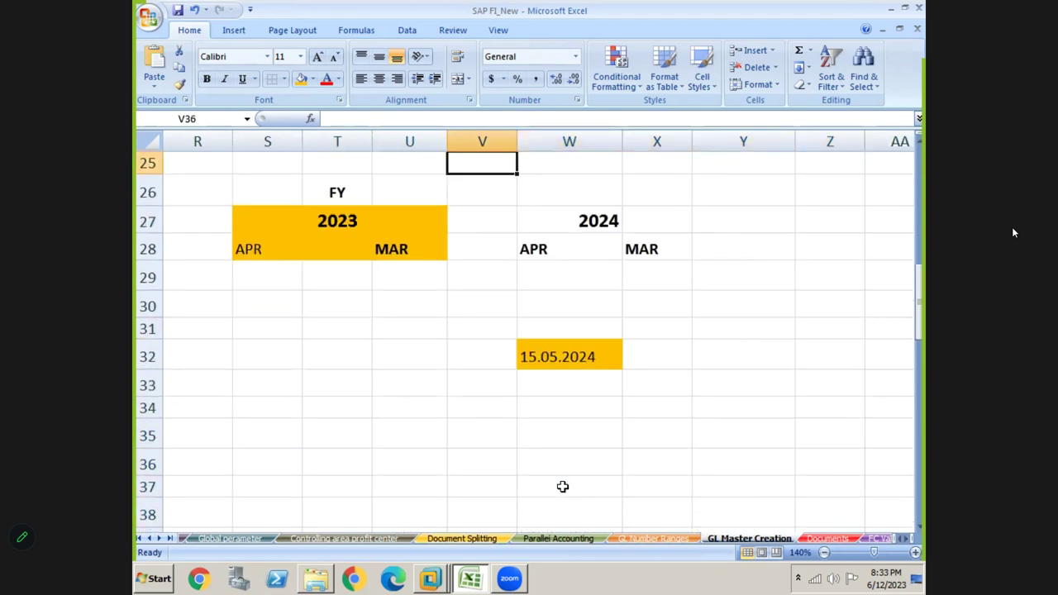
Step: Enter the journal entry lines Comm Paid A/c in cell S35 and To Comm payable in cell S36
click(281, 436)
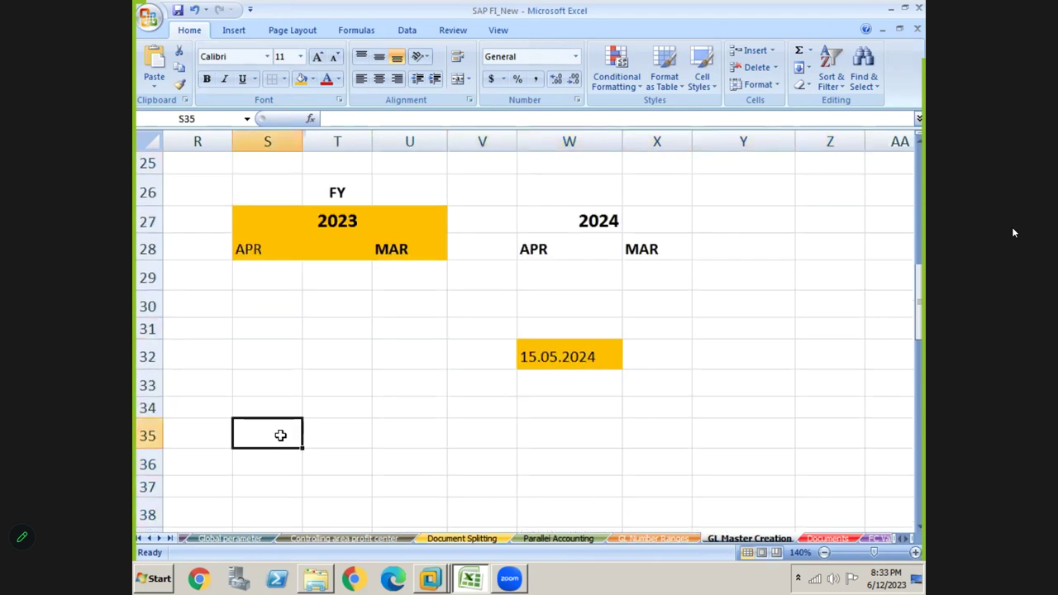
text(Comm Paid A)
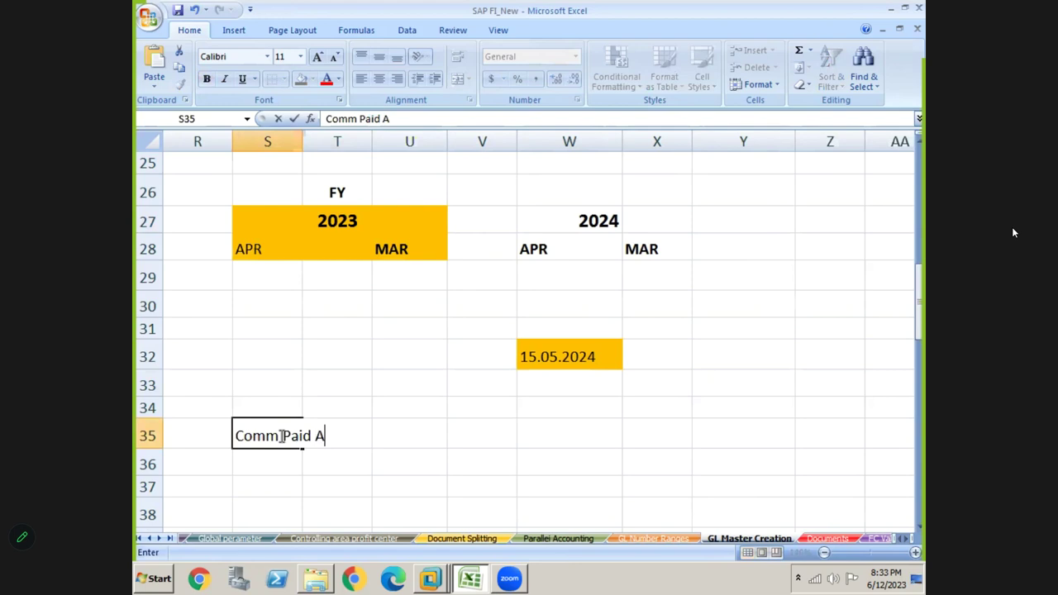
text(/c)
key(Return)
text(To Comm )
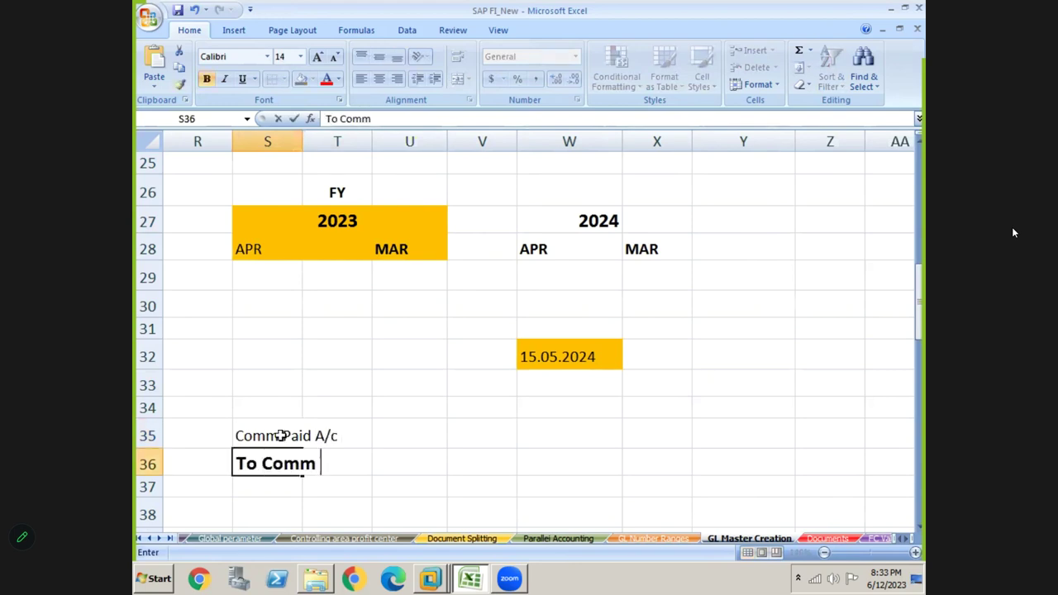
text(payable)
key(Return)
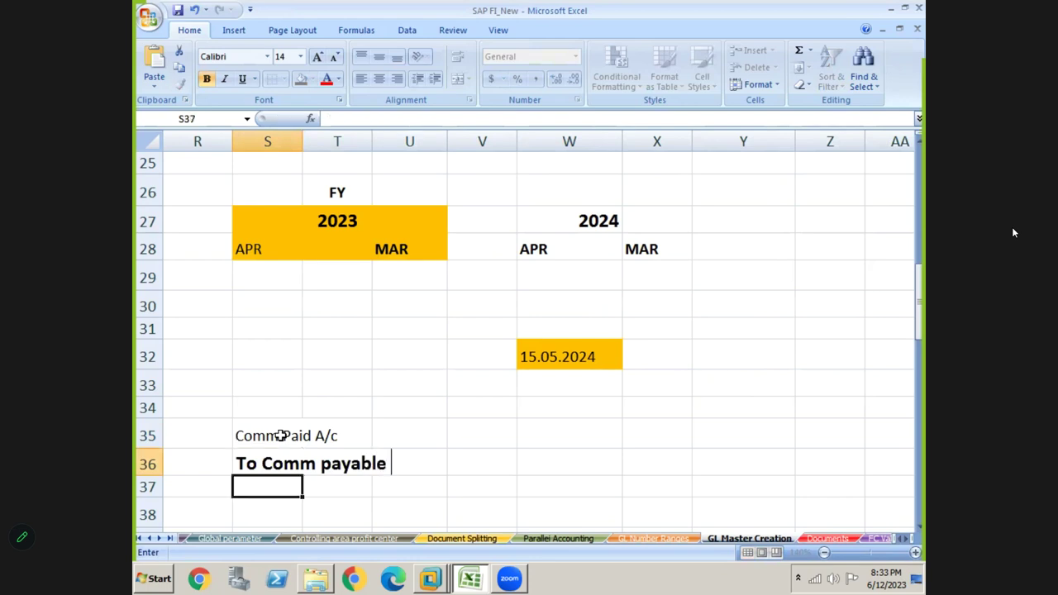
Step: Enter an amount of 100 for both journal entry lines, in cells V35 and V36
click(281, 436)
key(Right)
key(Right)
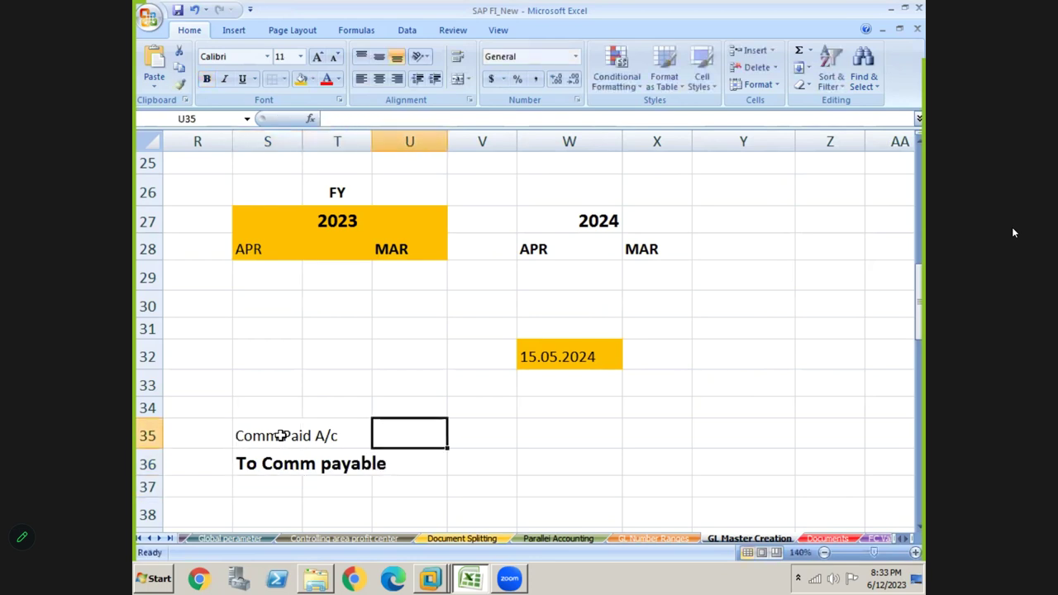
key(Right)
text(100)
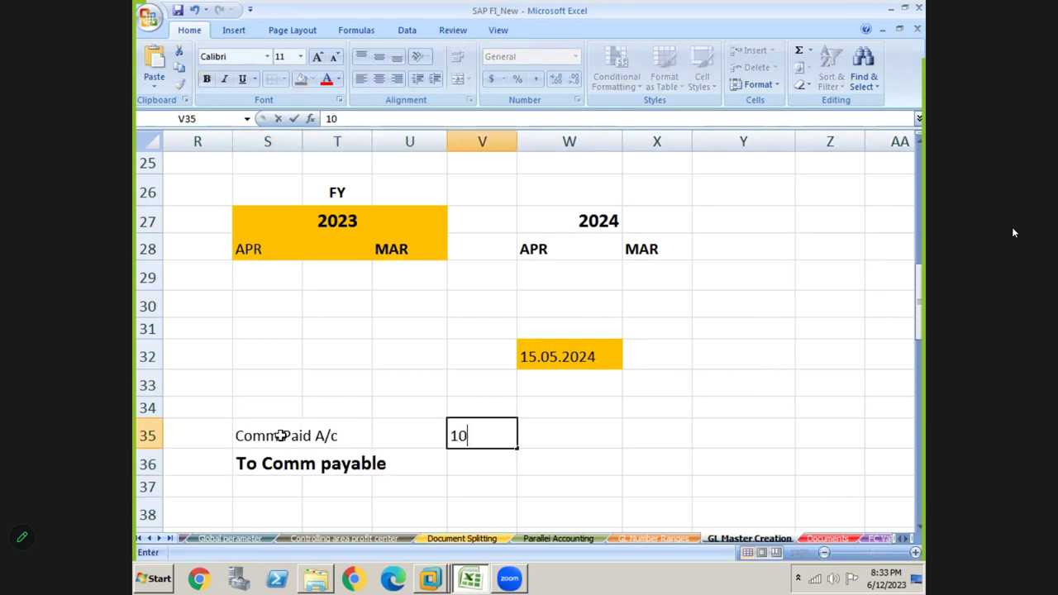
key(Return)
text(100)
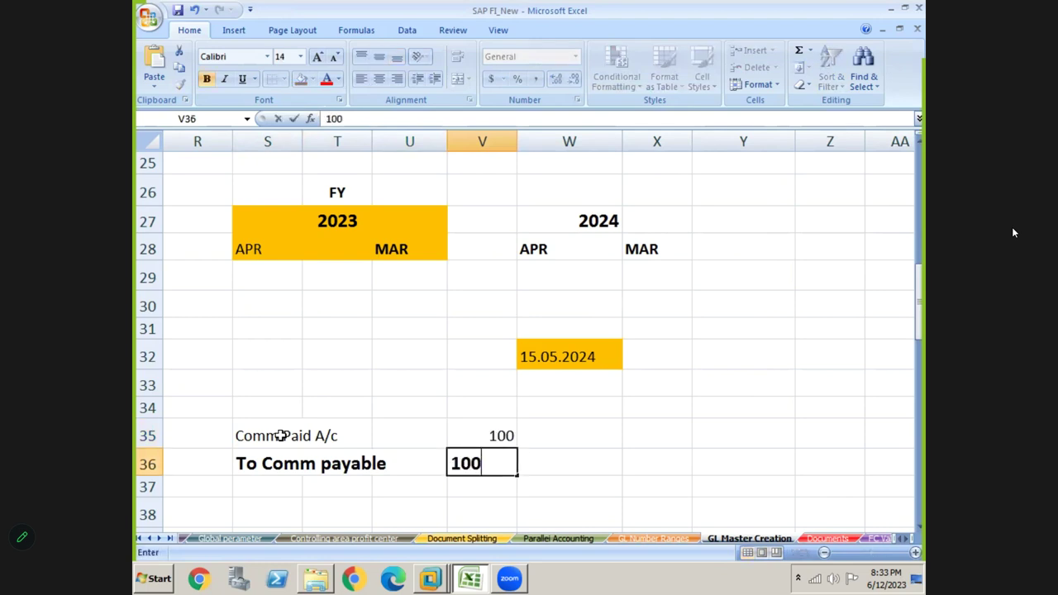
key(Return)
Step: Make the whole commission entry in S35:V36 bold
click(267, 438)
key(shift+Right)
key(shift+Right)
key(shift+Right)
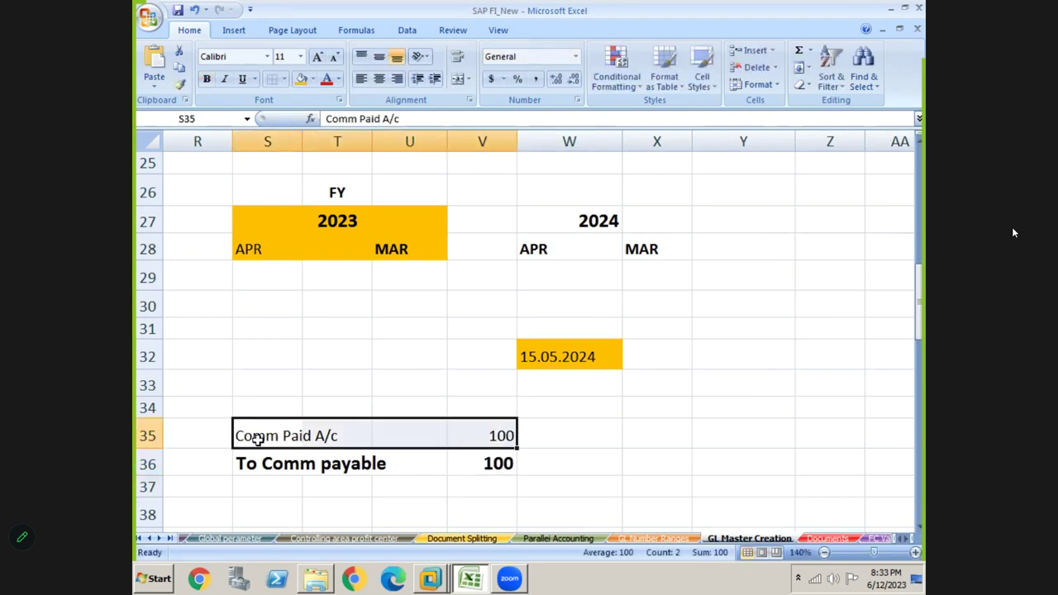
key(shift+Down)
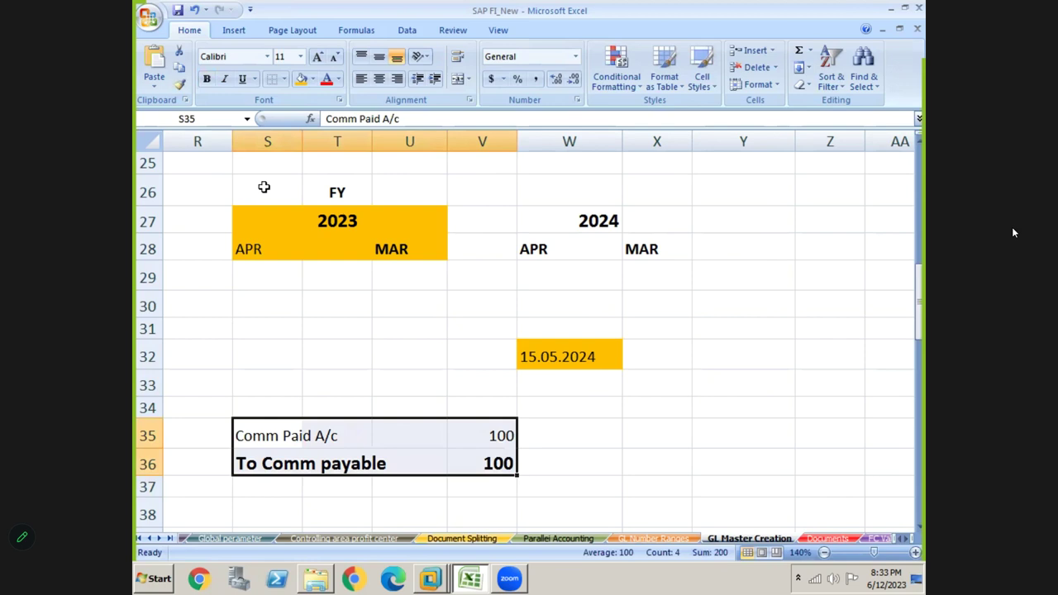
click(206, 83)
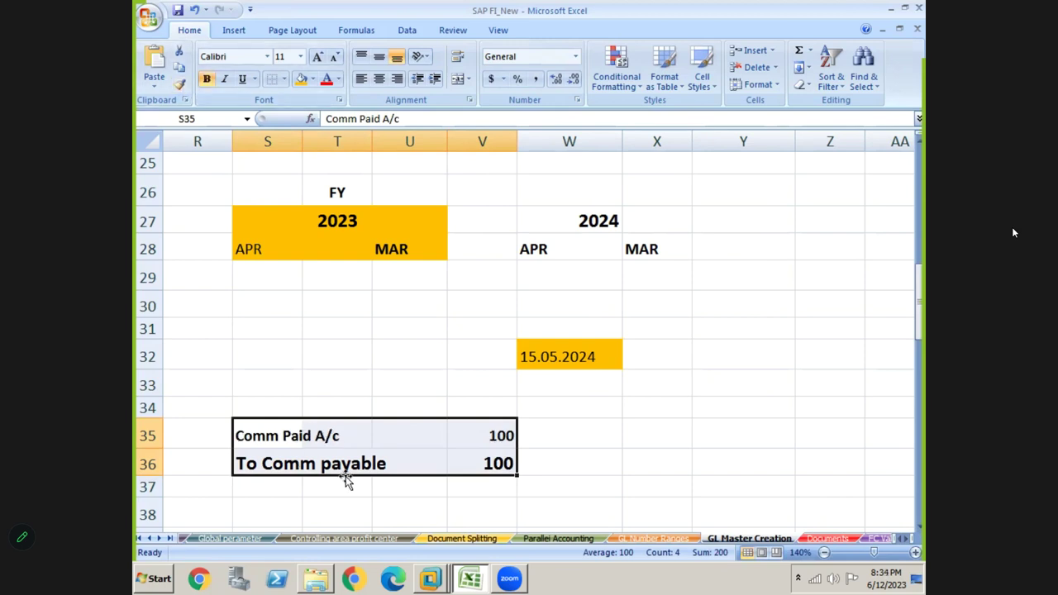
Step: Examine the date in W32 against the 2023 and 2024 fiscal year blocks and the commission entry in S35:V36
click(549, 357)
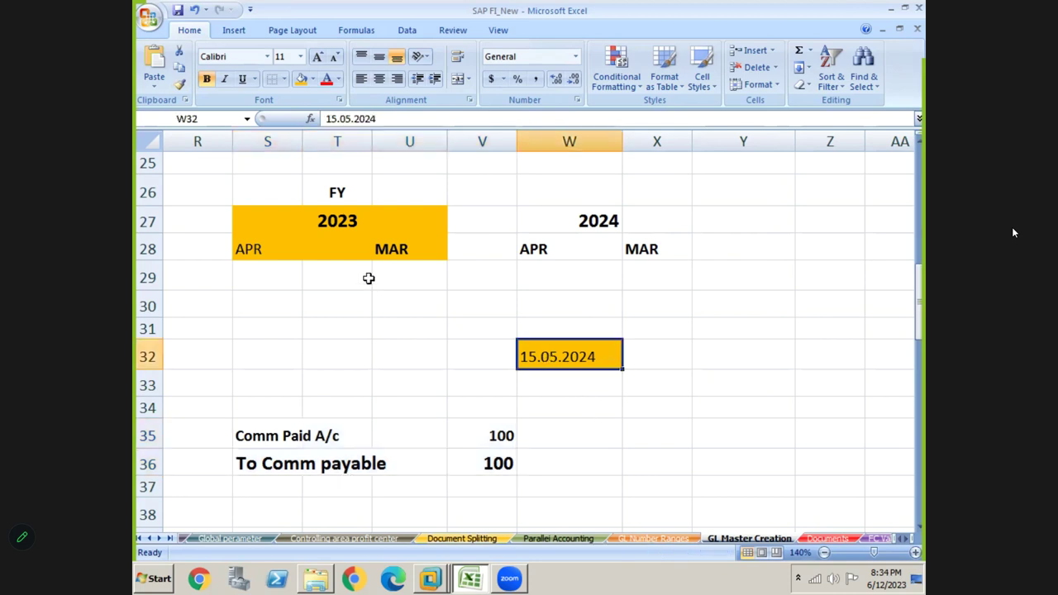
click(338, 221)
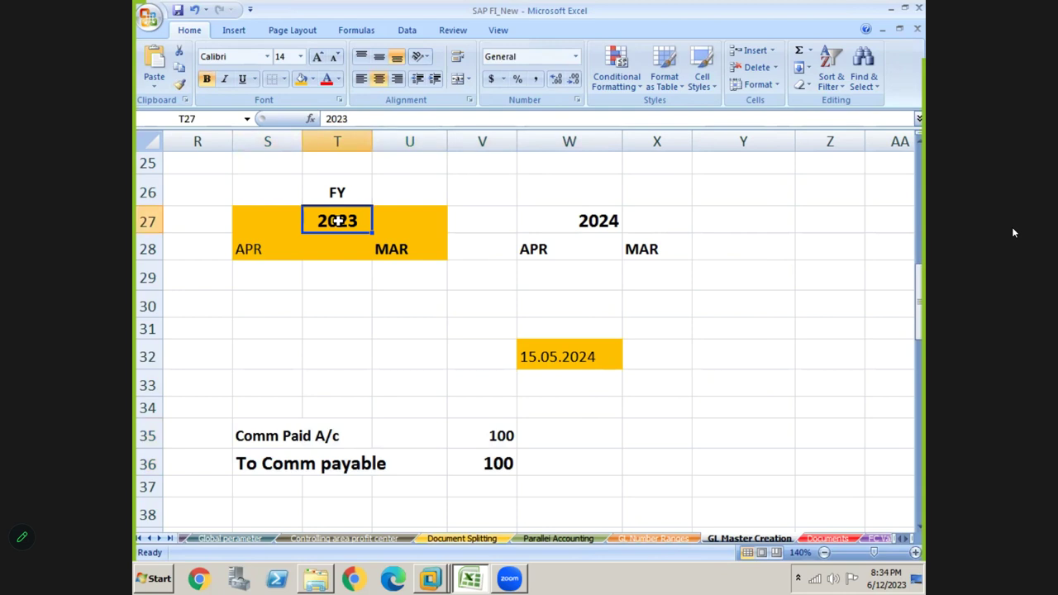
click(542, 370)
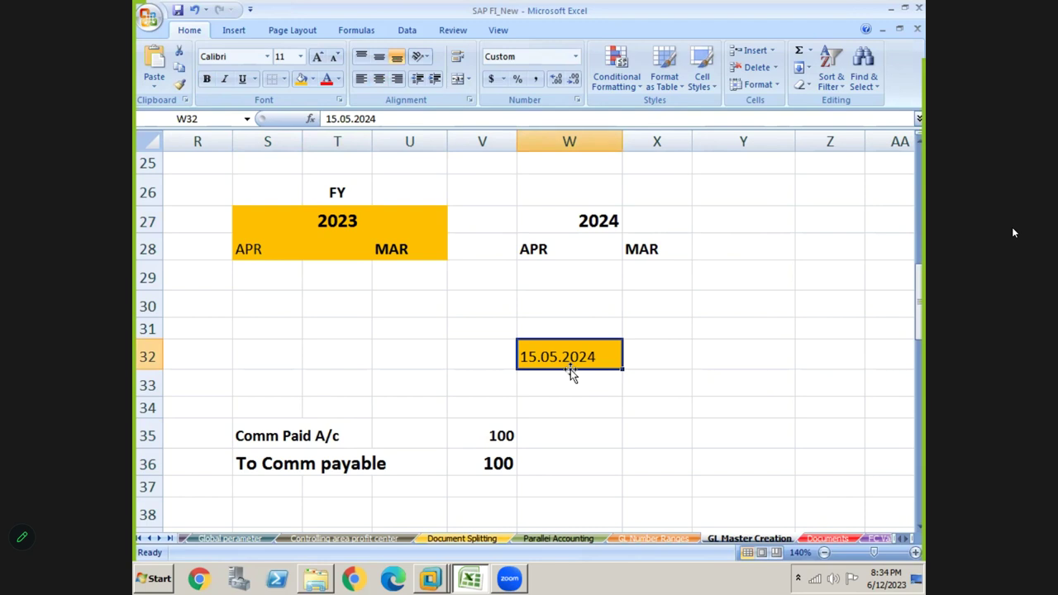
click(246, 438)
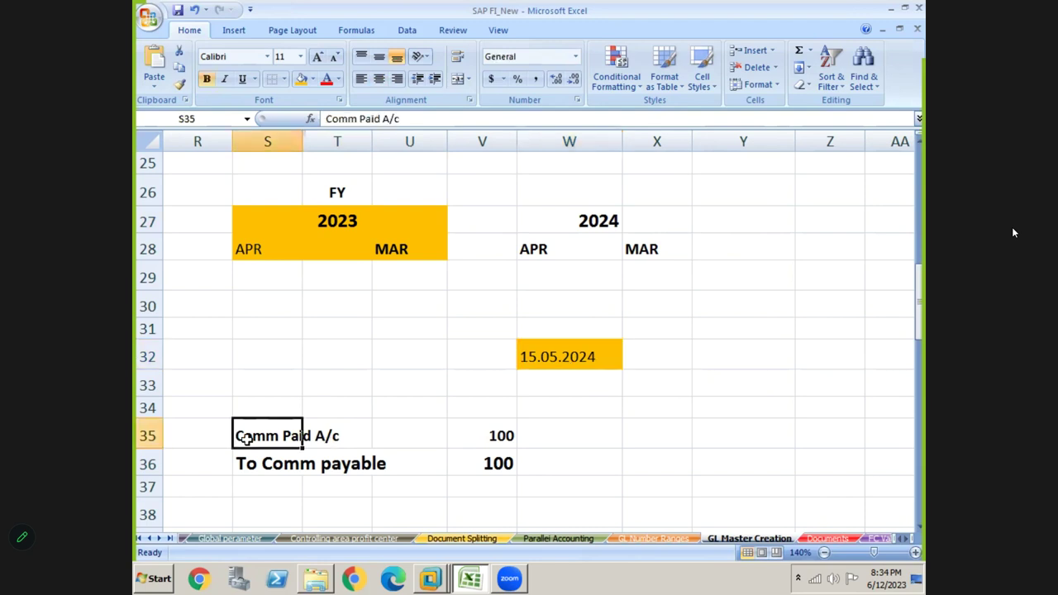
key(shift+Right)
key(shift+Right)
key(shift+Right)
key(shift+Down)
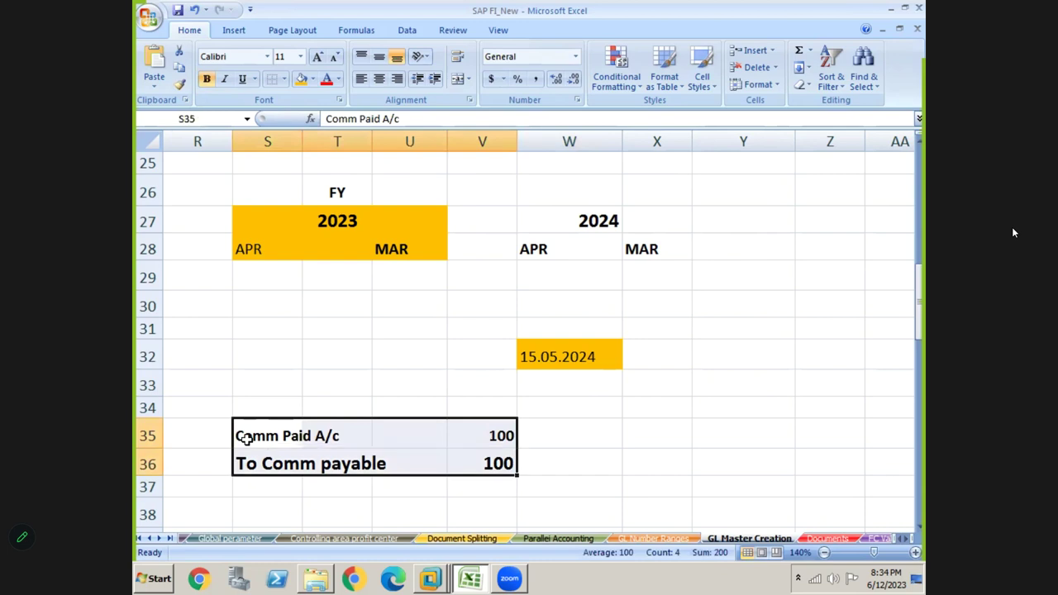
click(273, 248)
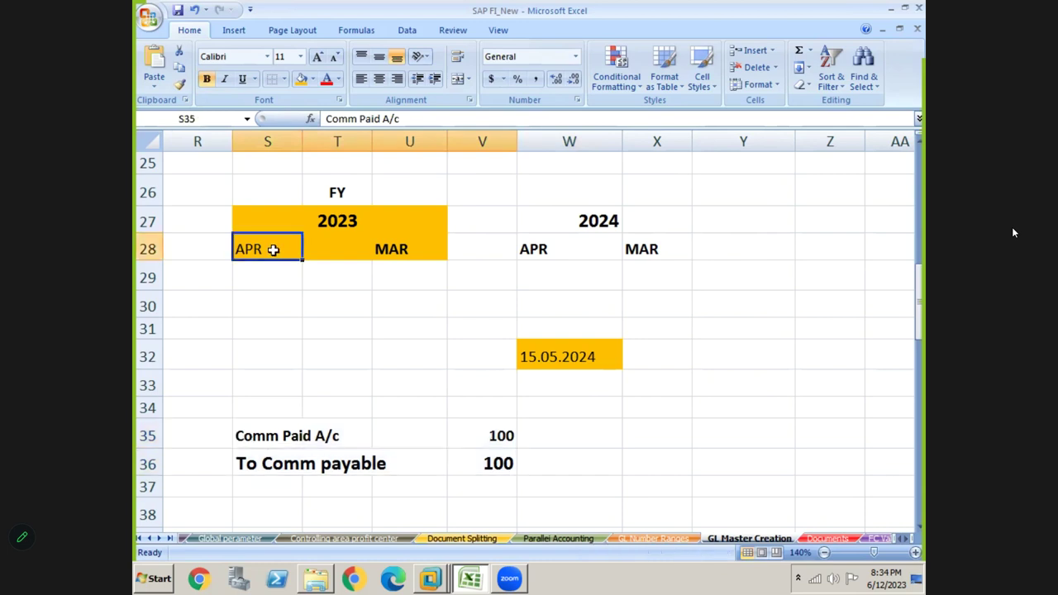
click(594, 263)
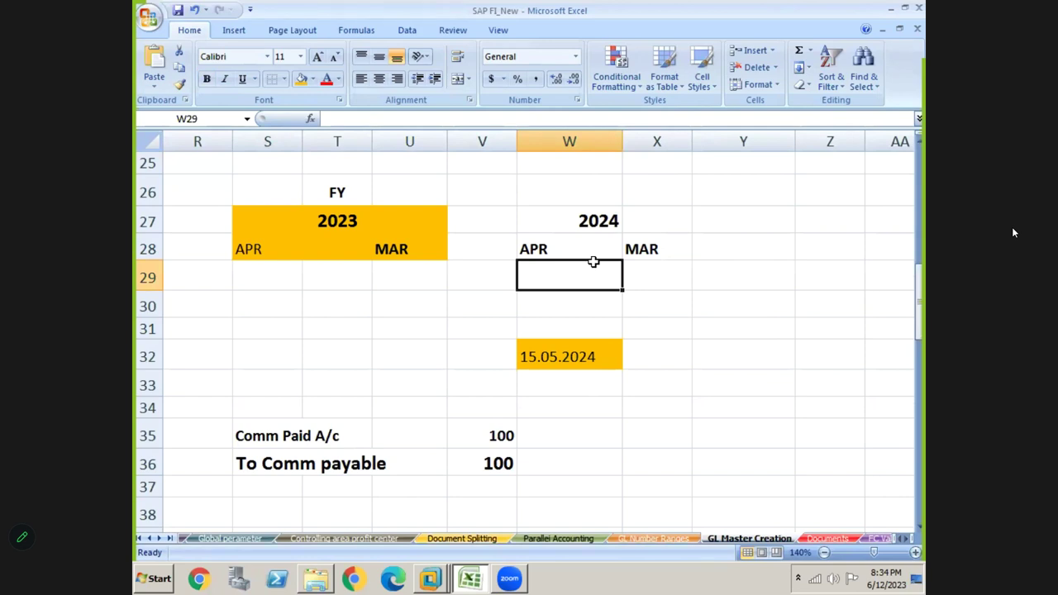
click(548, 376)
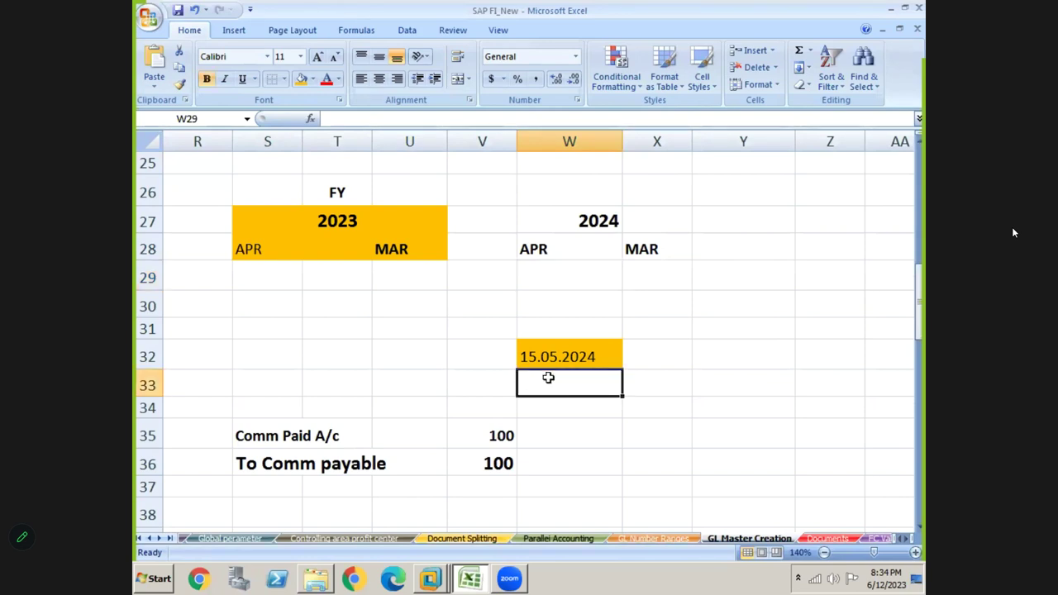
click(548, 361)
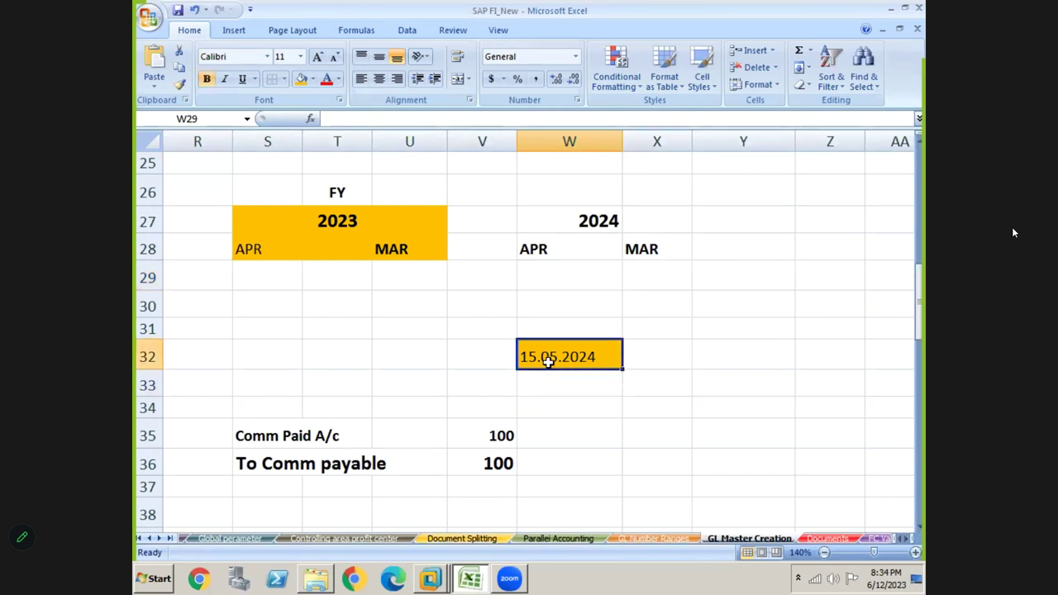
click(347, 222)
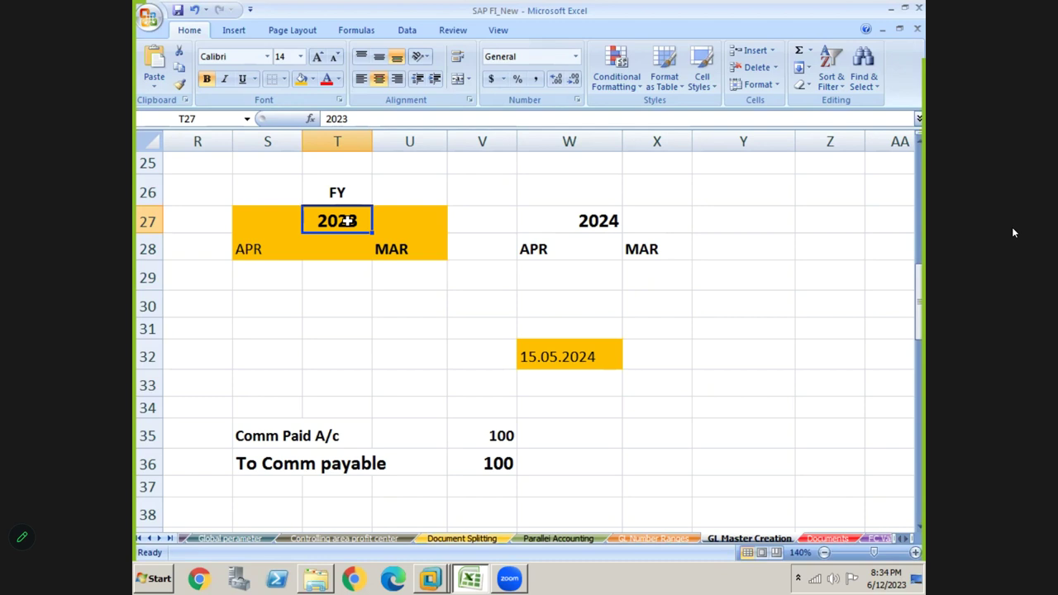
Step: Enter the label Document Date in cell U31
click(388, 331)
text(Document Date)
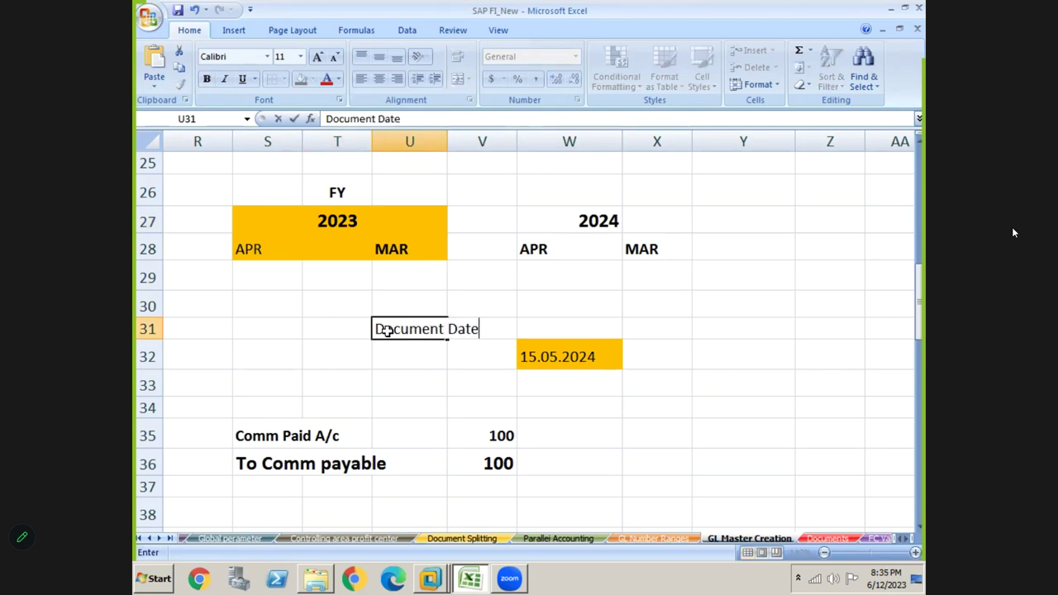
key(Return)
text(Posting)
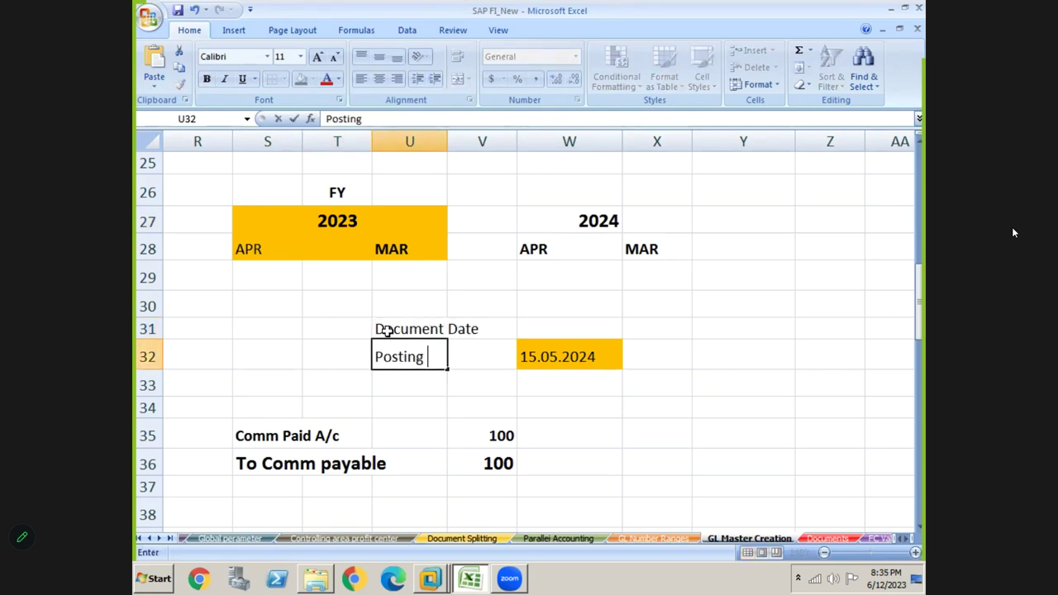
key(BackSpace)
key(BackSpace)
key(BackSpace)
key(BackSpace)
key(BackSpace)
key(BackSpace)
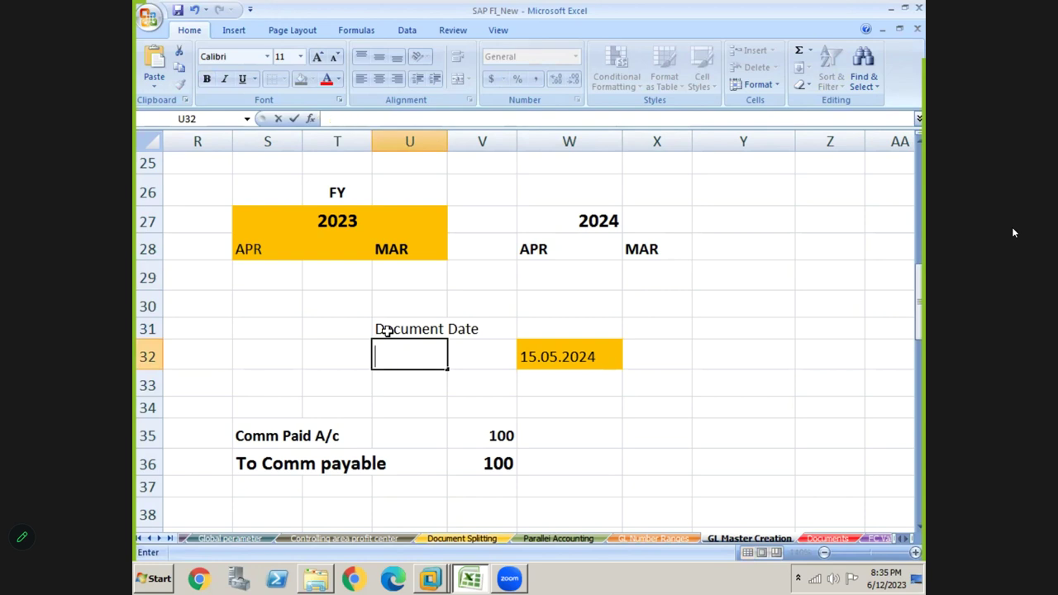
click(387, 331)
key(ctrl+c)
key(Down)
key(ctrl+c)
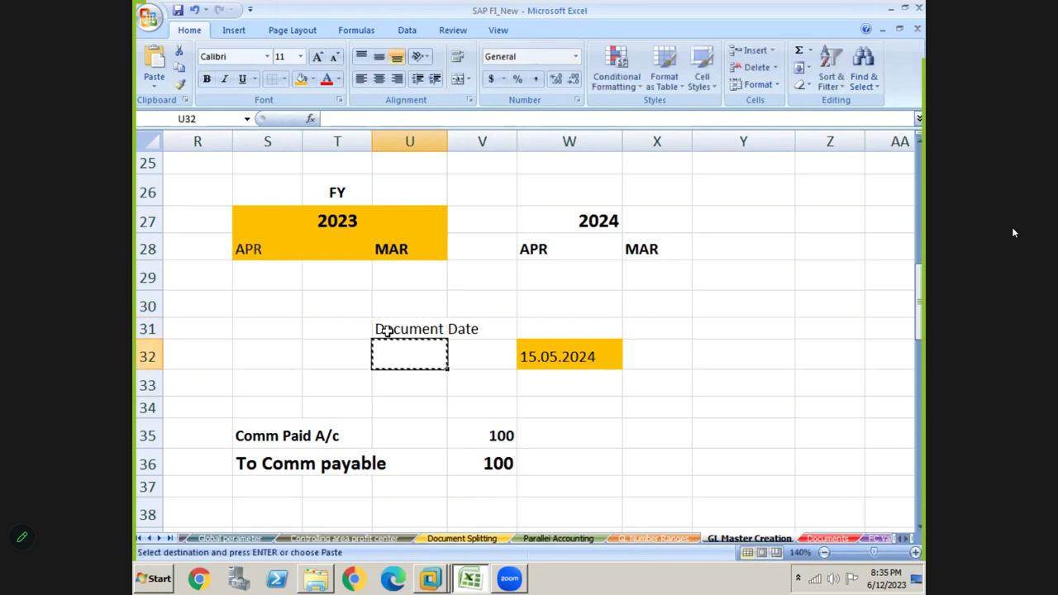
click(387, 330)
key(ctrl+c)
key(Down)
key(ctrl+c)
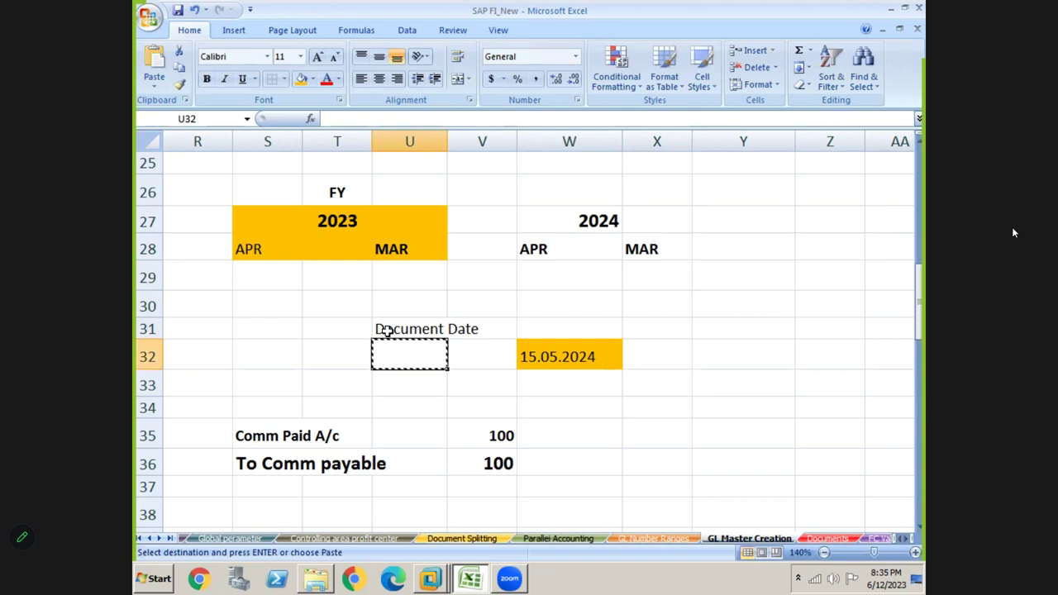
Step: Move the Document Date label from U31 to U32, in the same row as the date in W32
click(387, 331)
key(ctrl+c)
key(Down)
key(ctrl+v)
key(Down)
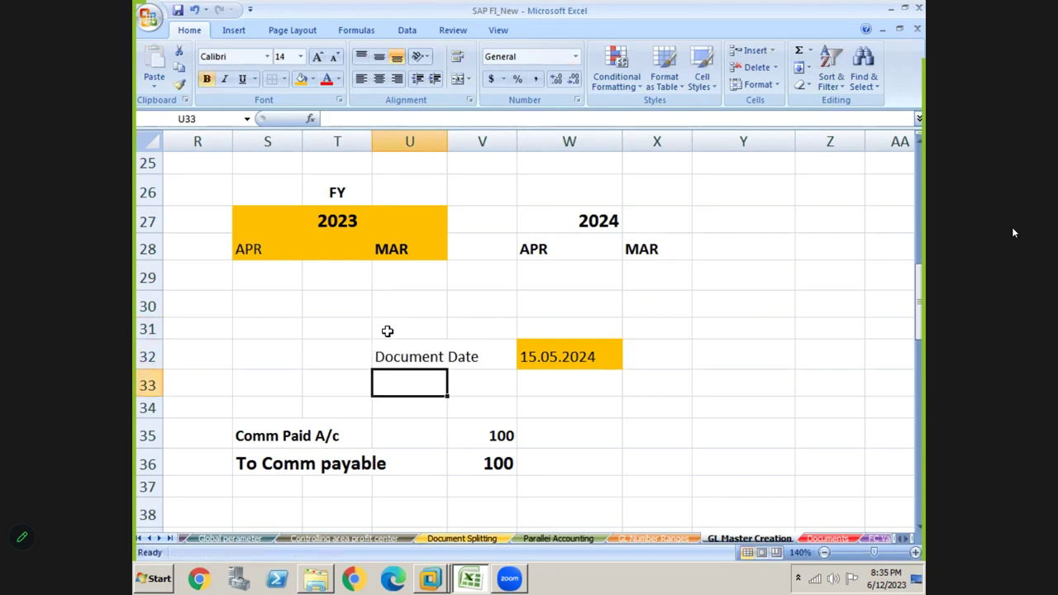
Step: Enter the label Posting Date in cell U33, below Document Date
text(Posting)
key(BackSpace)
key(BackSpace)
key(BackSpace)
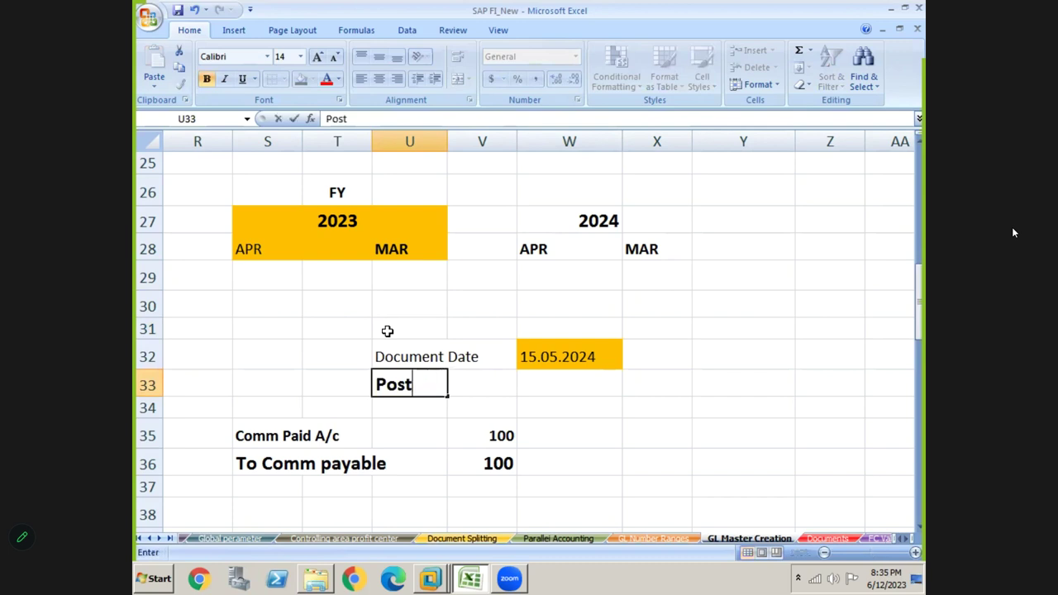
text(ing Date)
key(Return)
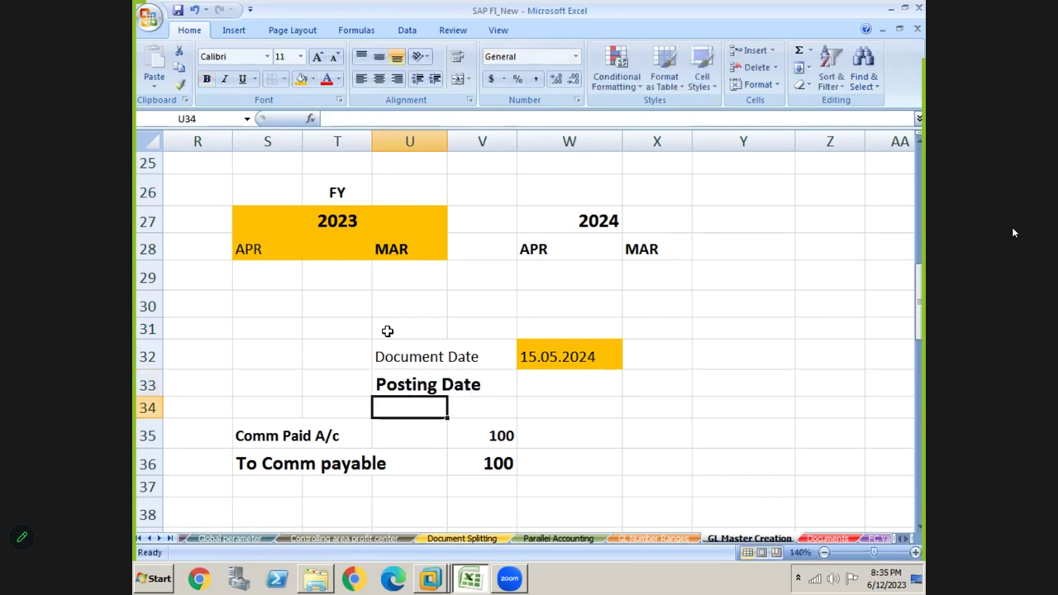
Step: Review the Document Date label and its date, the Posting Date label and the commission entry in S35:V36
click(391, 357)
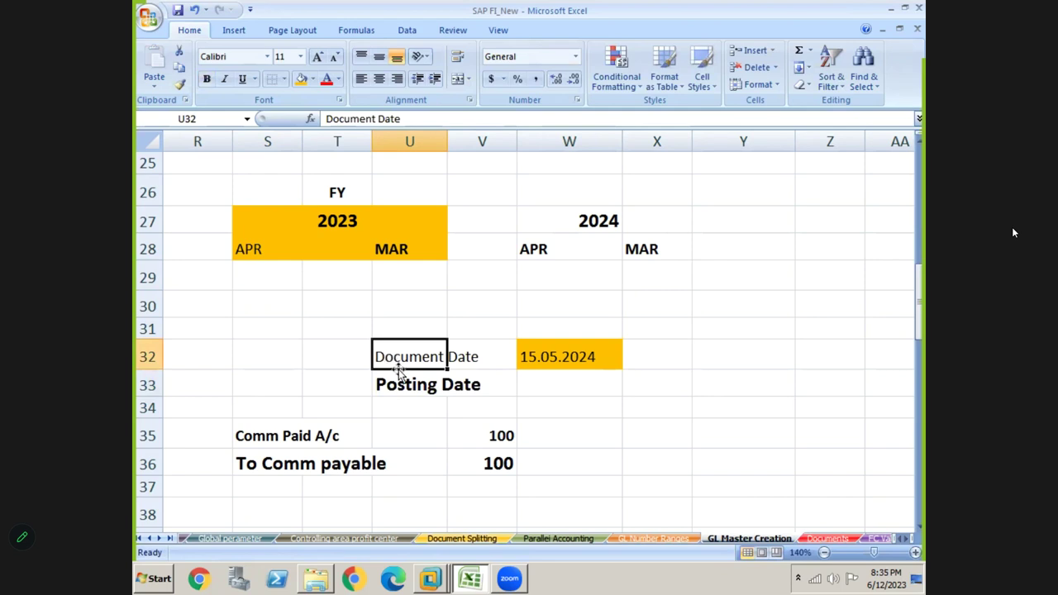
click(540, 368)
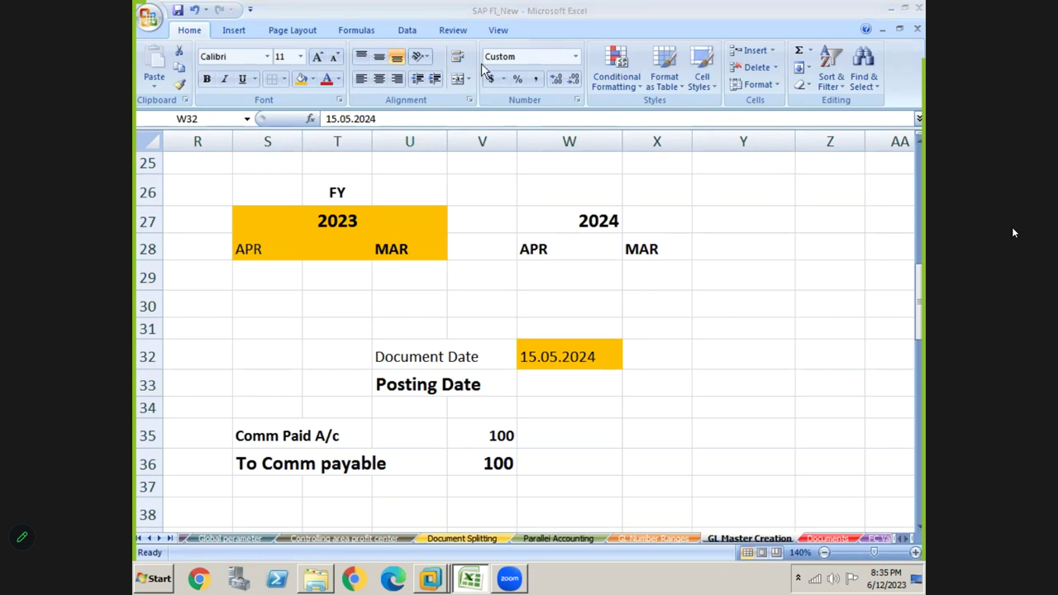
double_click(390, 382)
key(Escape)
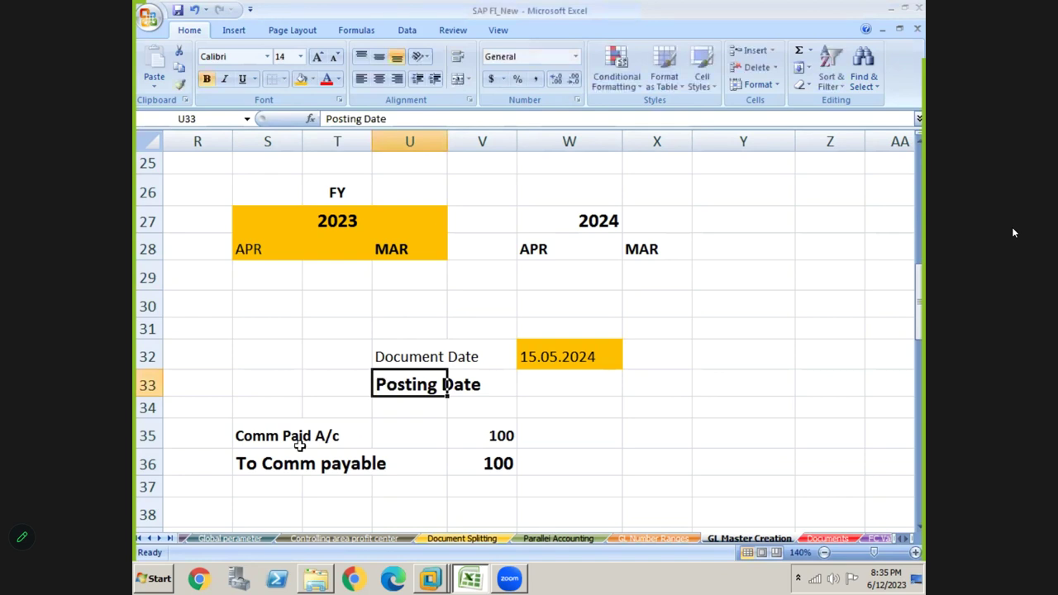
drag(269, 443, 483, 464)
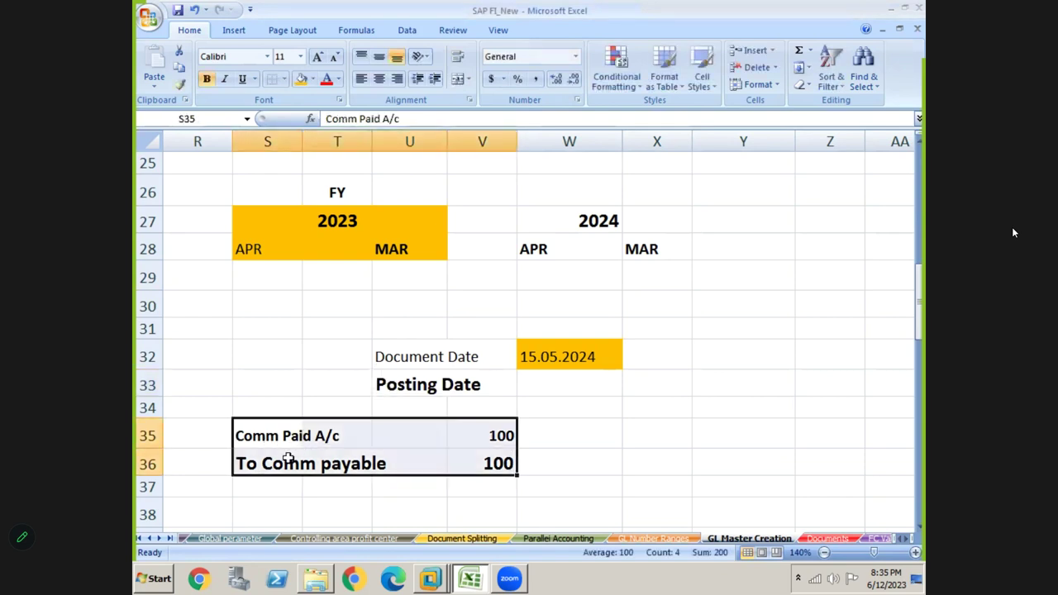
click(395, 394)
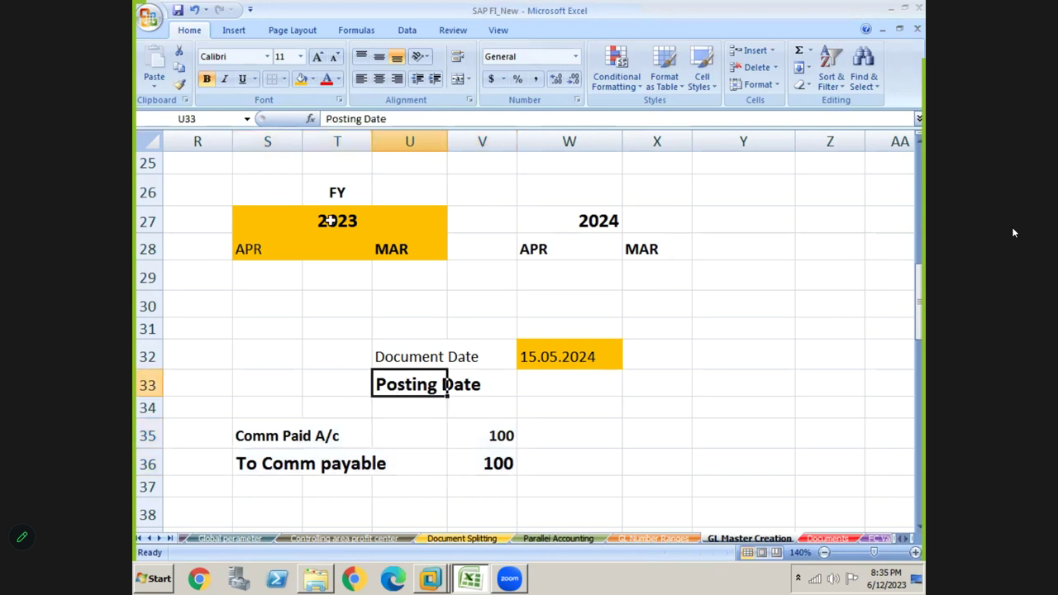
Step: Enter the posting date 31.03.2024 in cell W33, beside the Posting Date label
click(322, 220)
click(556, 384)
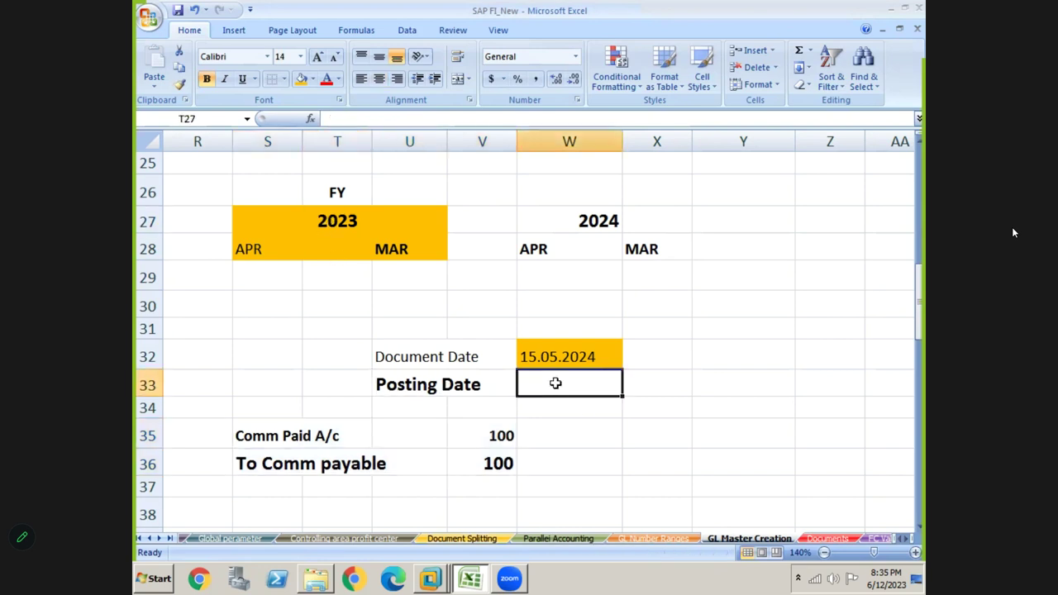
text(31.)
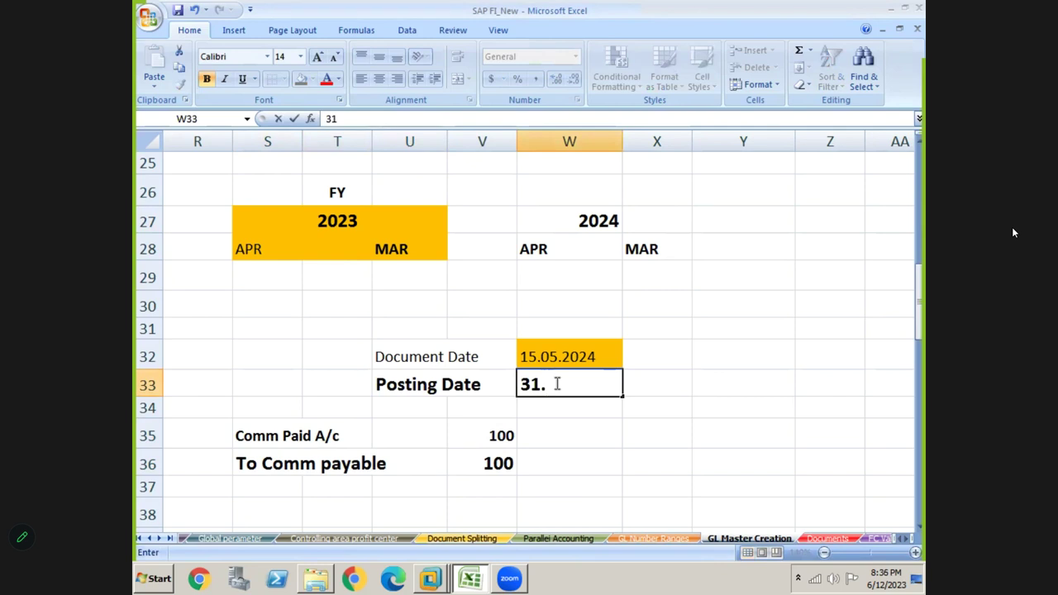
text(03.2024)
key(Return)
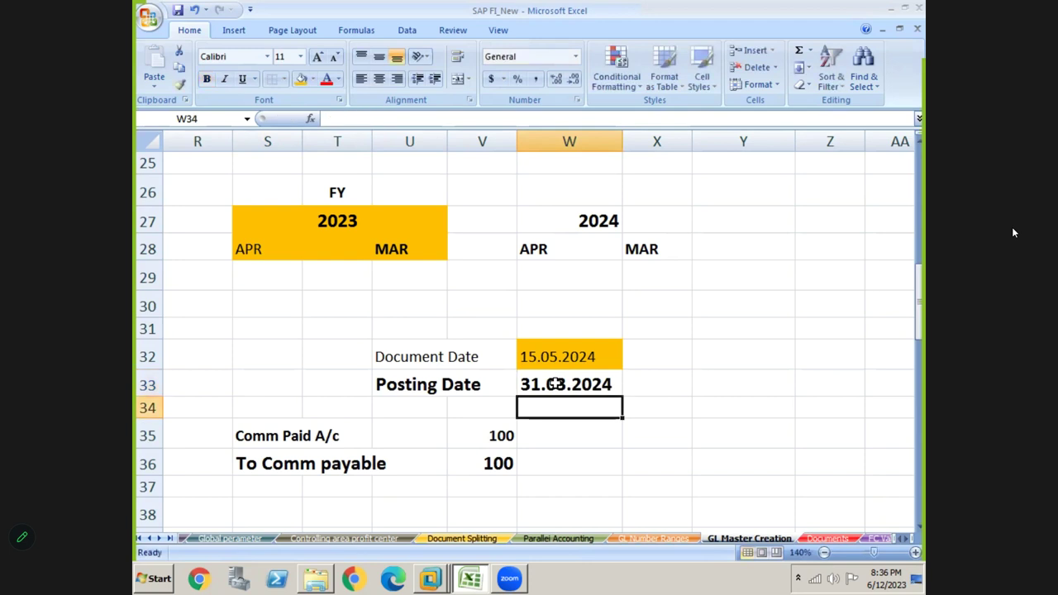
Step: Review the posting date against the 2023 fiscal year, the two date labels and the Comm Paid A/c entry
click(551, 394)
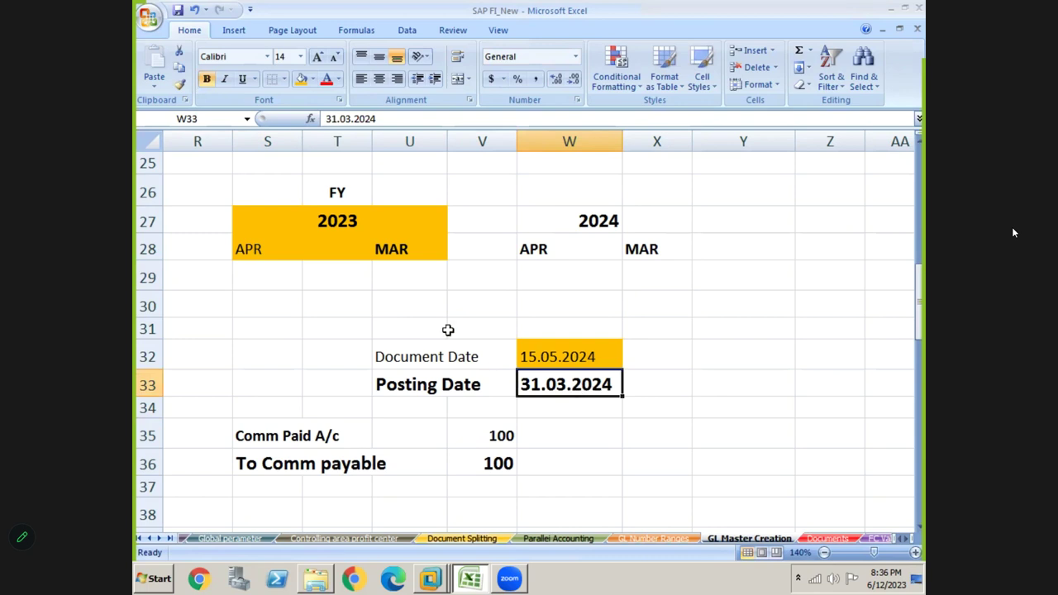
click(347, 219)
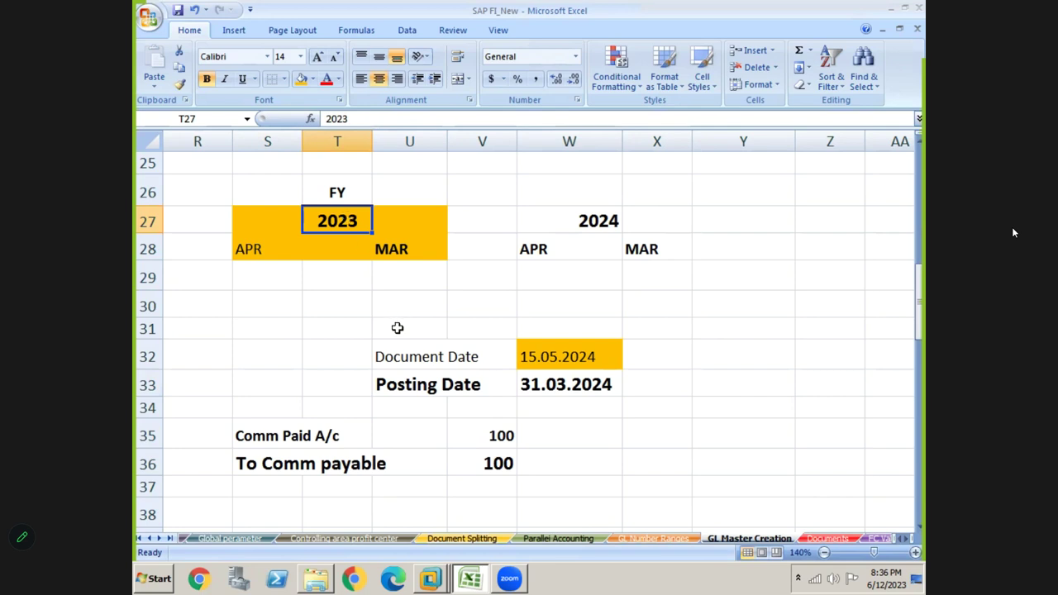
click(397, 355)
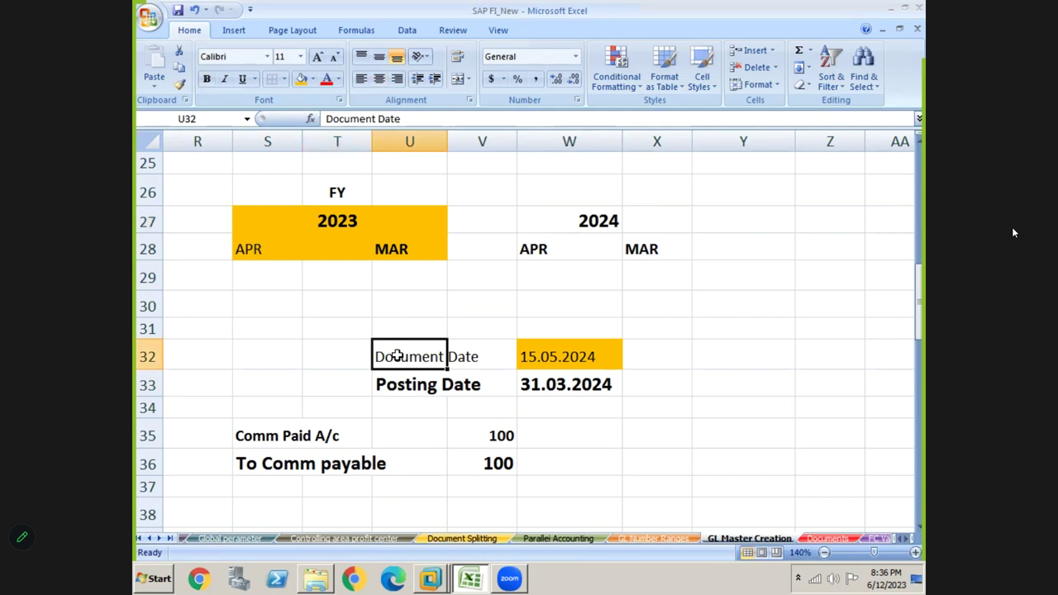
click(400, 386)
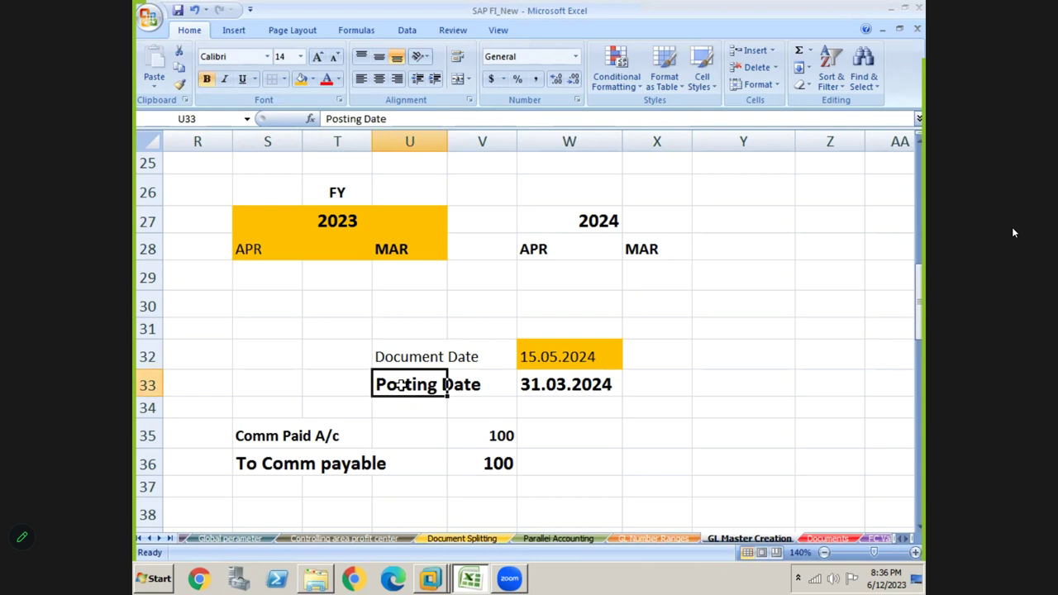
click(300, 445)
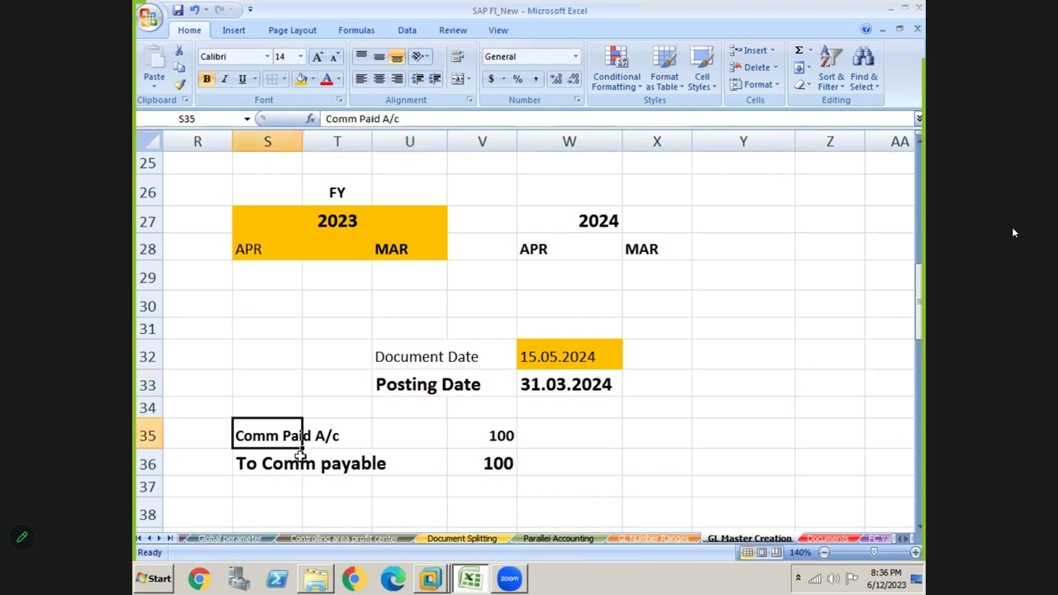
click(332, 238)
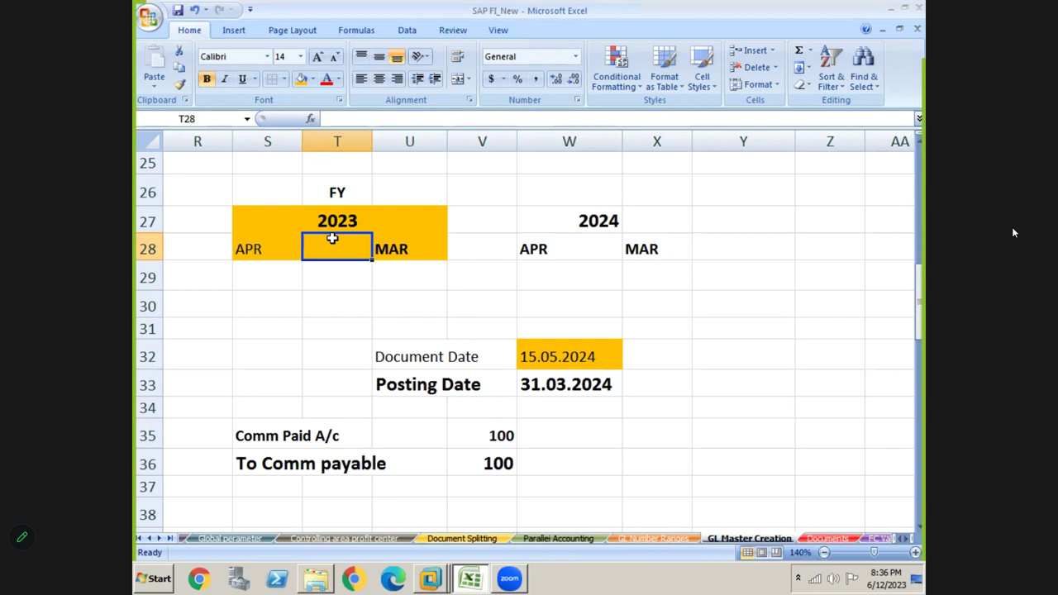
Step: Select the block from S32 to X36 that holds the two dates and the commission entry
click(248, 334)
click(250, 340)
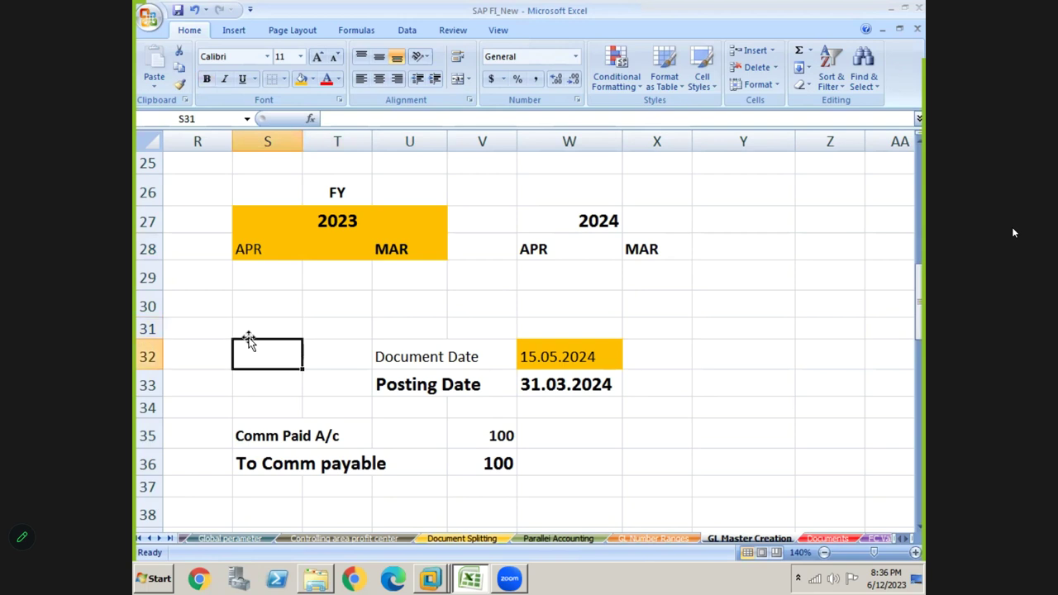
key(shift+Right)
key(shift+Right)
key(shift+Right)
key(shift+Right)
key(shift+Right)
key(shift+Down)
key(shift+Down)
key(shift+Down)
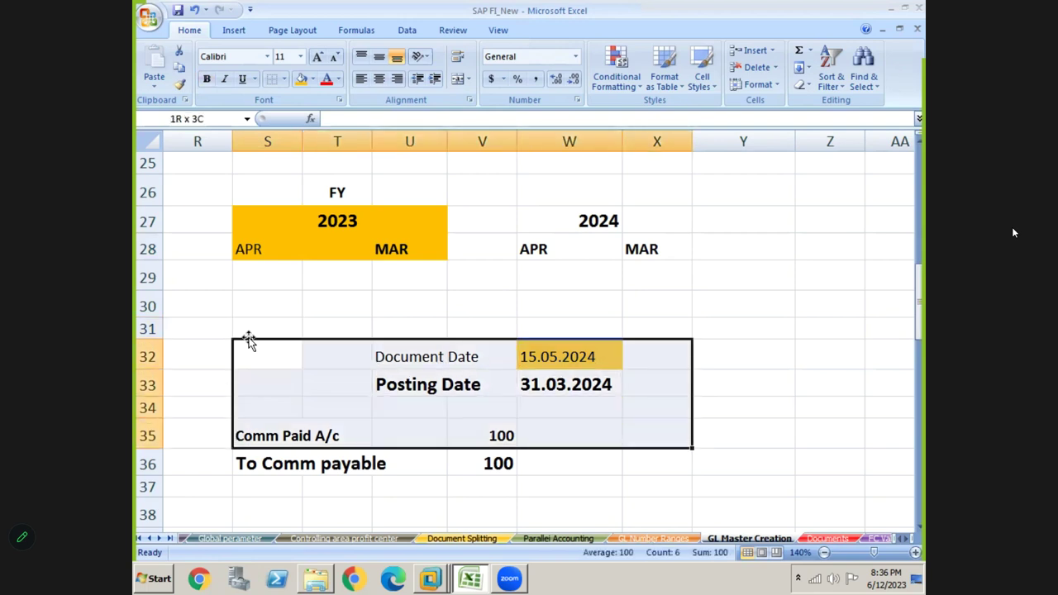
key(shift+Down)
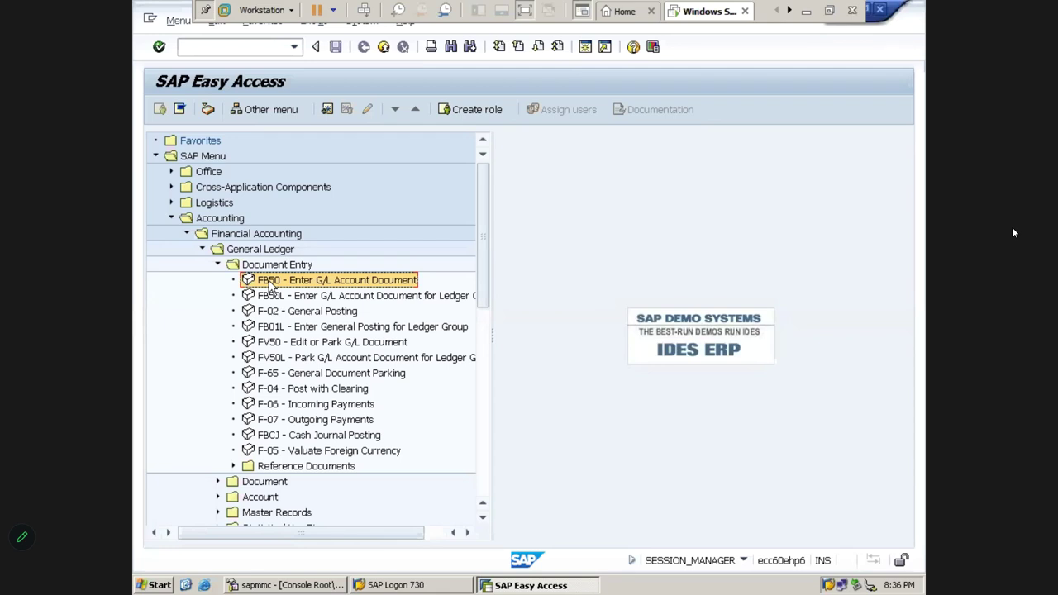
Step: Switch to SAP and open FB50 - Enter G/L Account Document for company code PM10
double_click(269, 284)
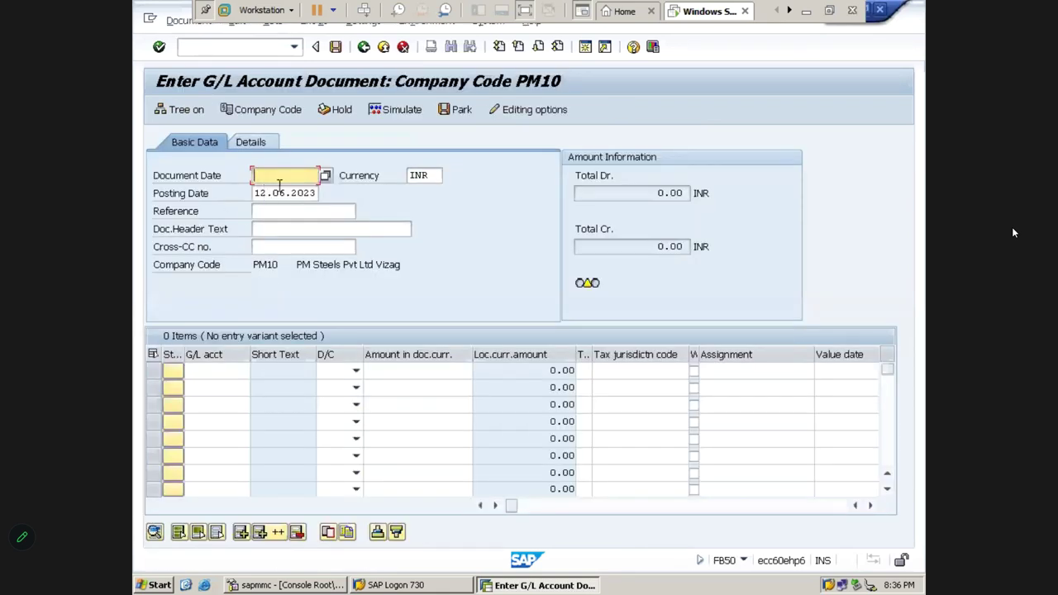
click(325, 176)
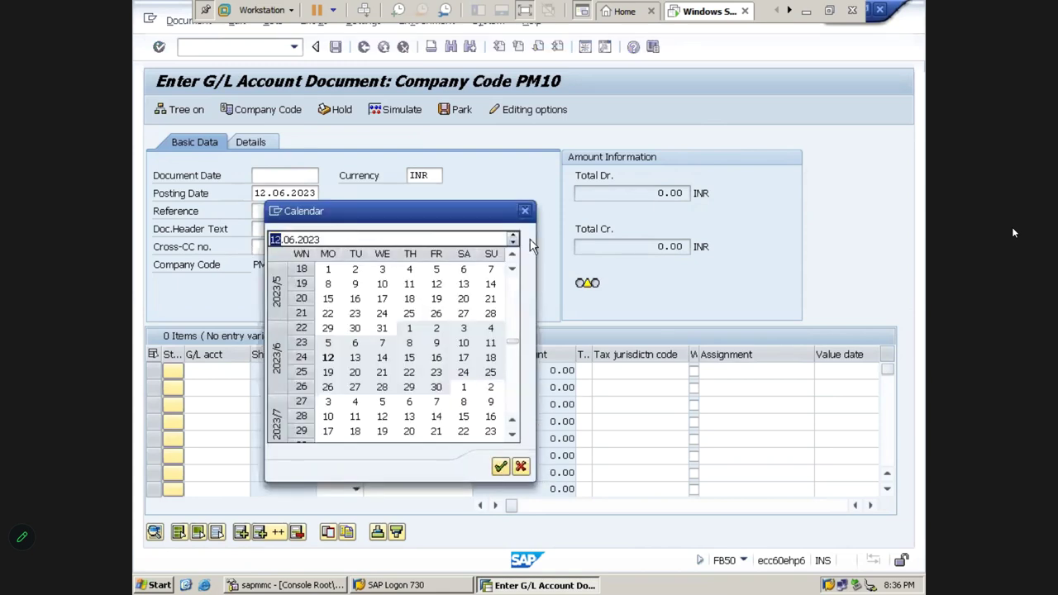
click(524, 211)
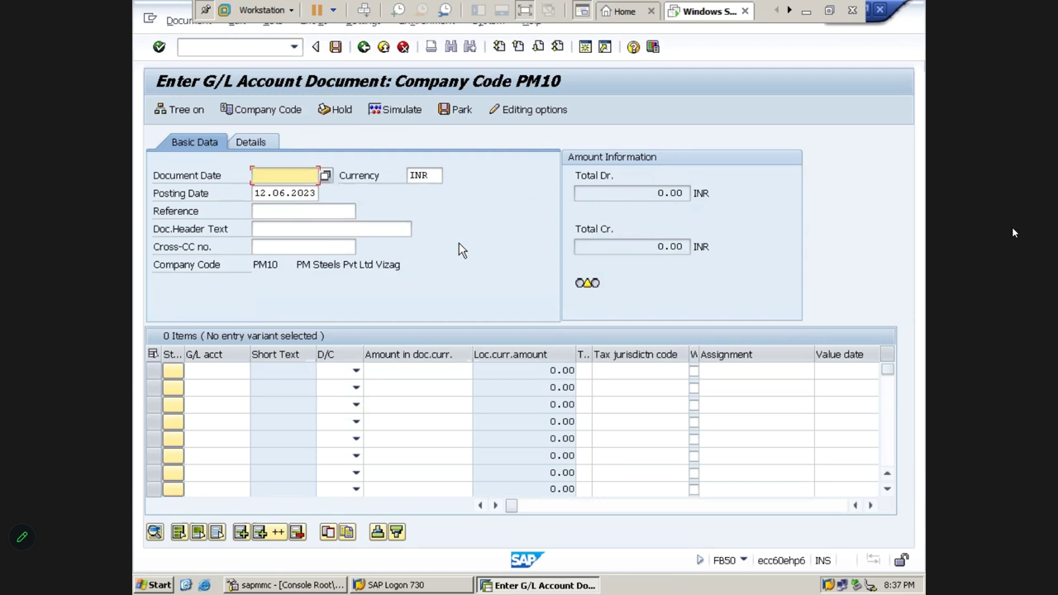
mouse_move(814, 21)
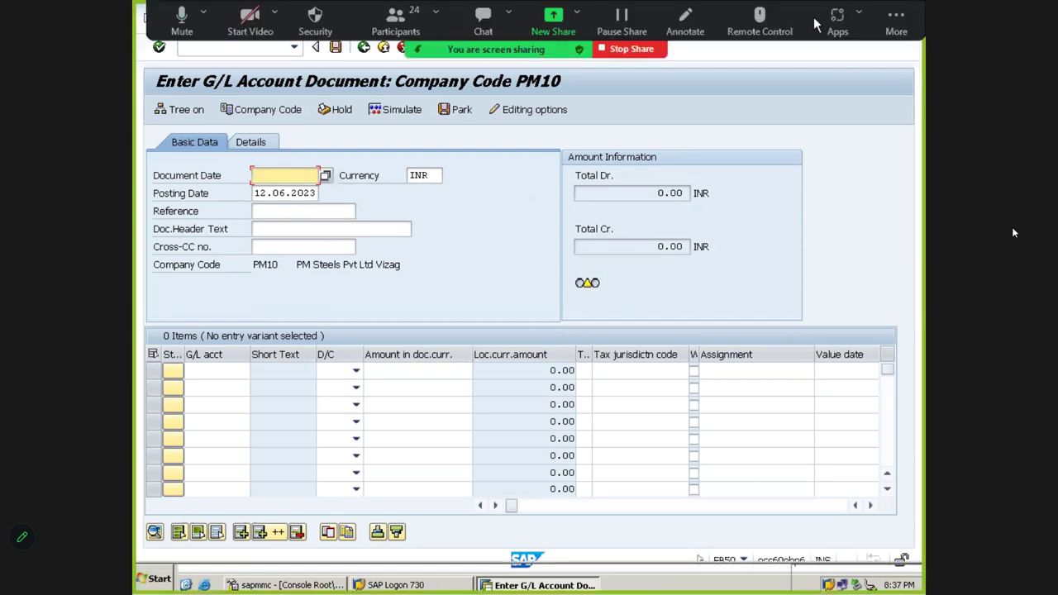
key(alt+Tab)
key(alt+Tab)
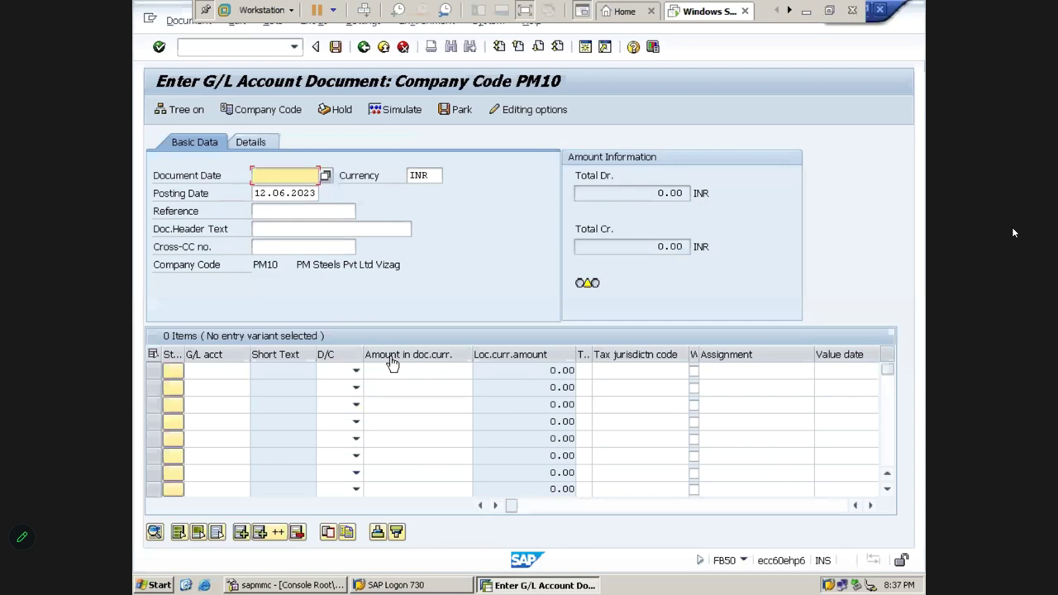
Step: Set the document date to 15.05.2024 and the posting date to 31.03.2024, and confirm the header dates
click(267, 177)
text(15)
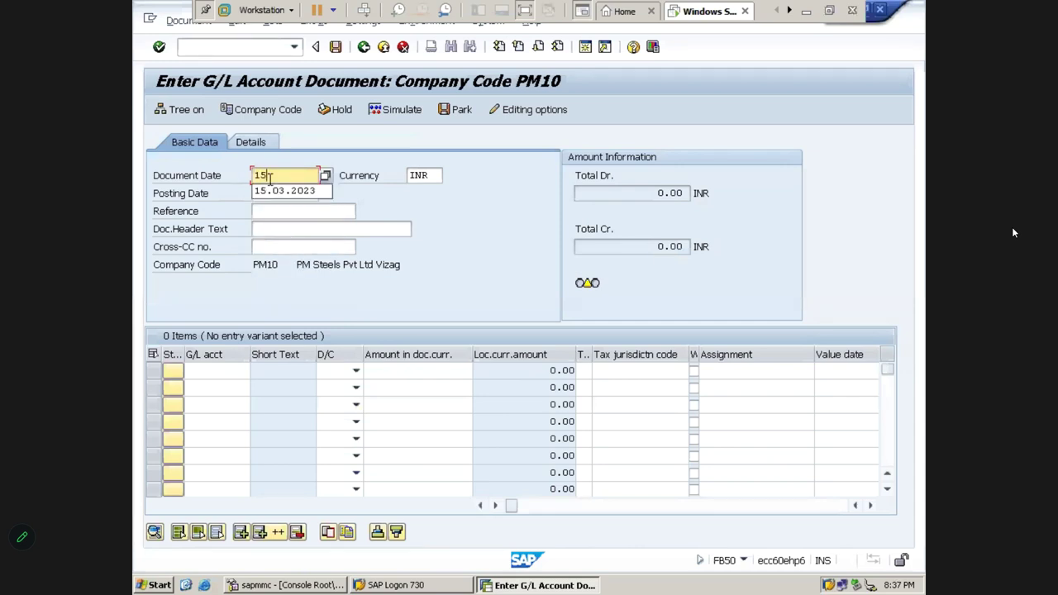
text(.05.2024)
key(Tab)
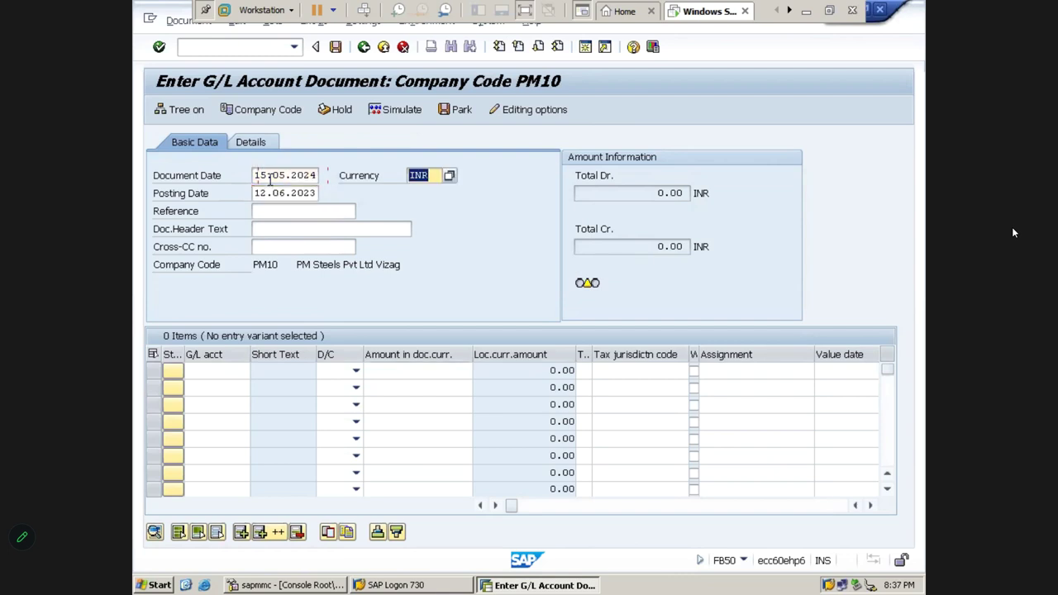
key(Tab)
text(31.0)
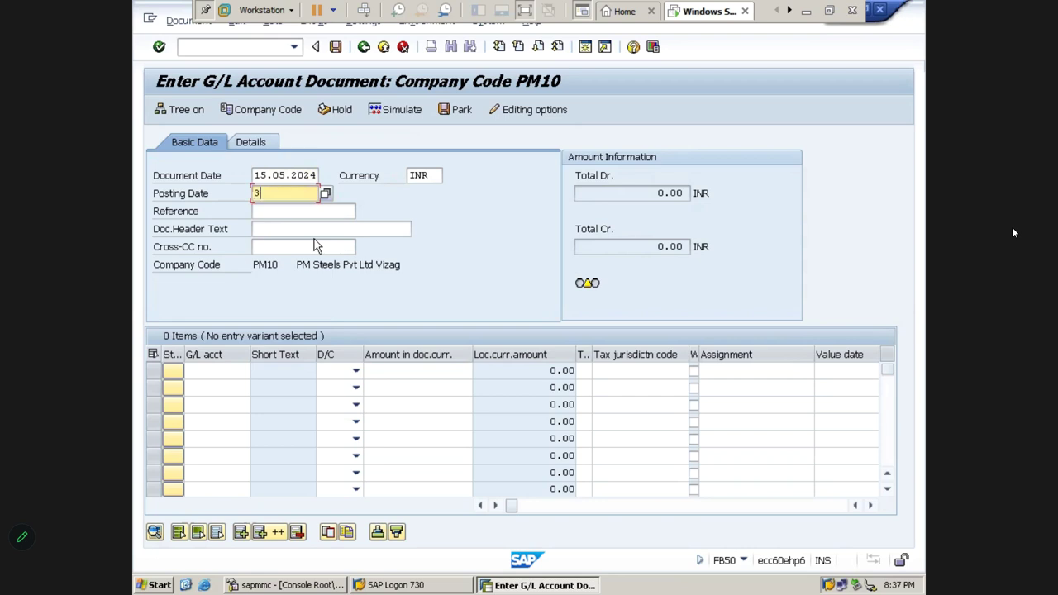
text(3.2024)
key(Return)
key(Return)
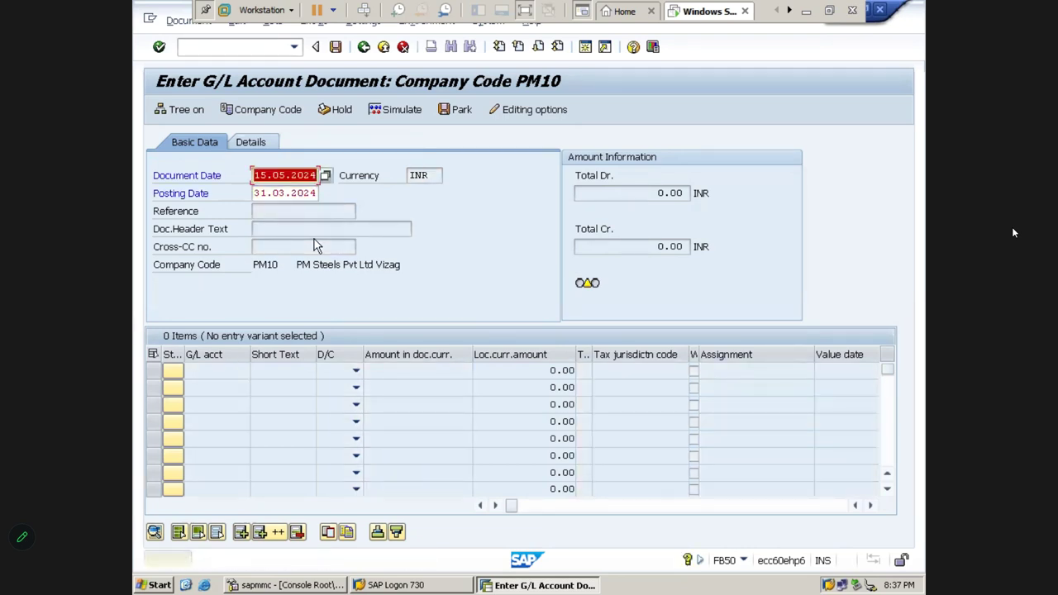
key(Return)
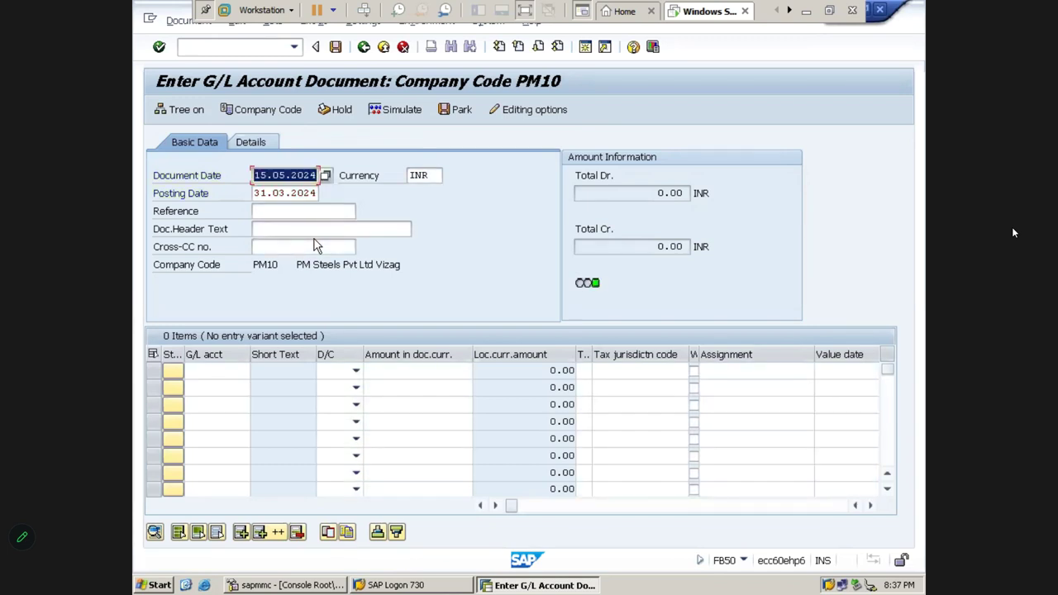
Step: Enter GL POSTING as the document's reference, leaving the header text and cross-company code number blank
key(Tab)
key(Tab)
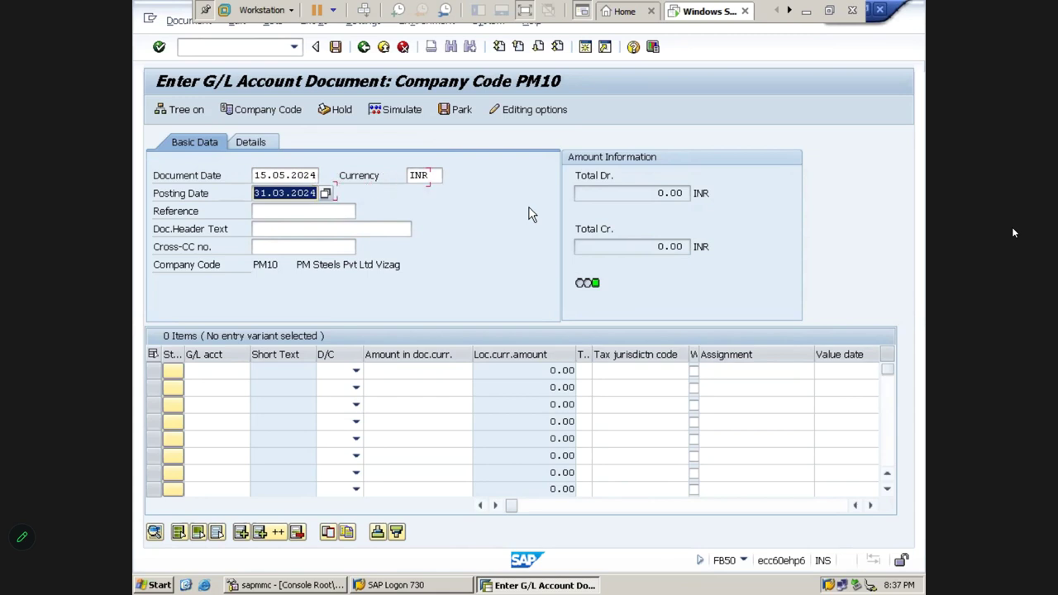
key(BackSpace)
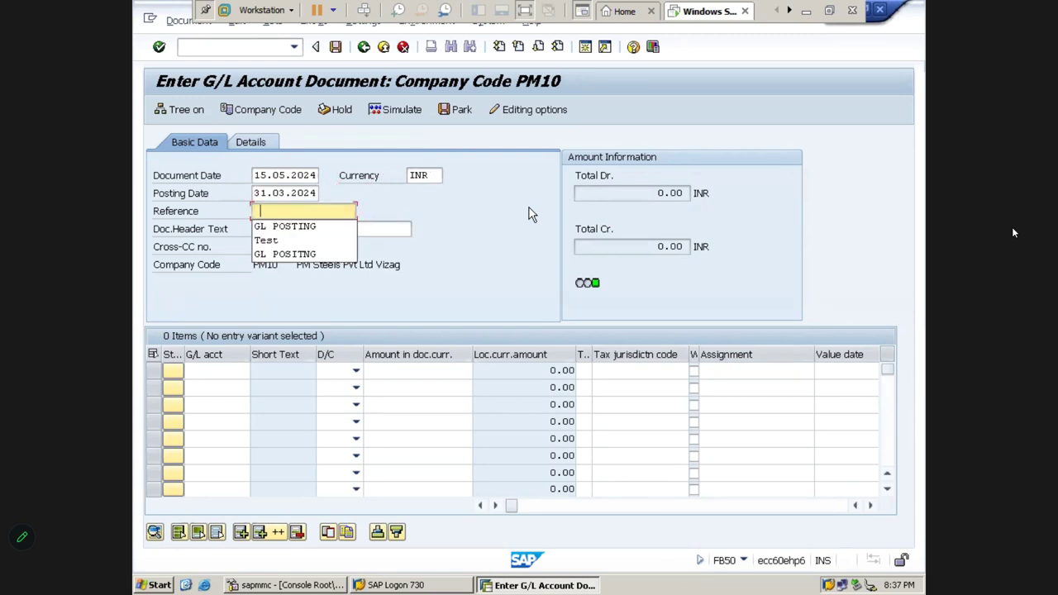
key(Down)
key(Tab)
key(Tab)
key(Tab)
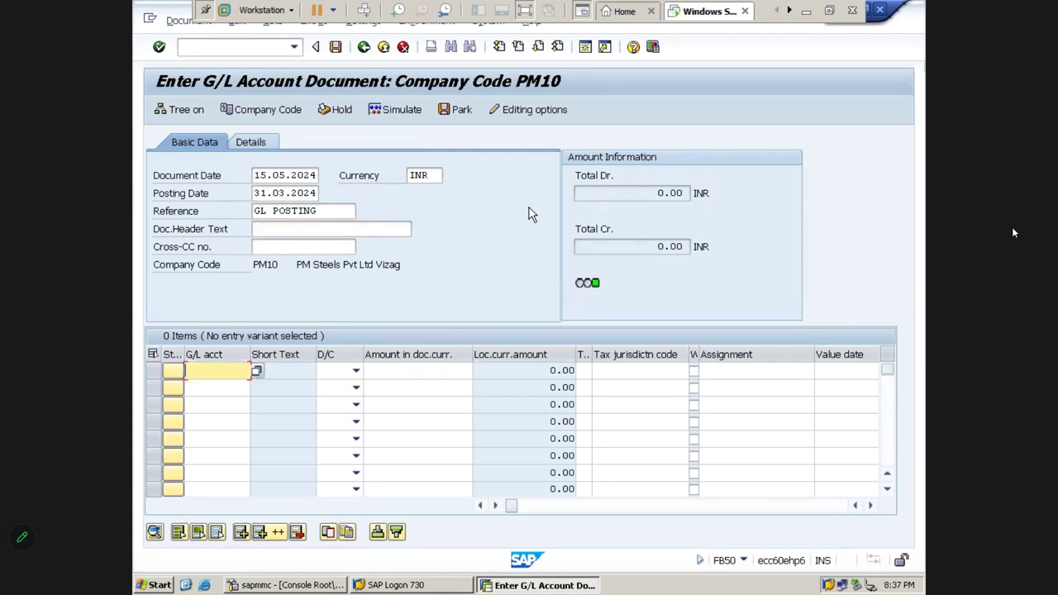
Step: Mark the first line item as Debit and the second line item as Credit
click(355, 371)
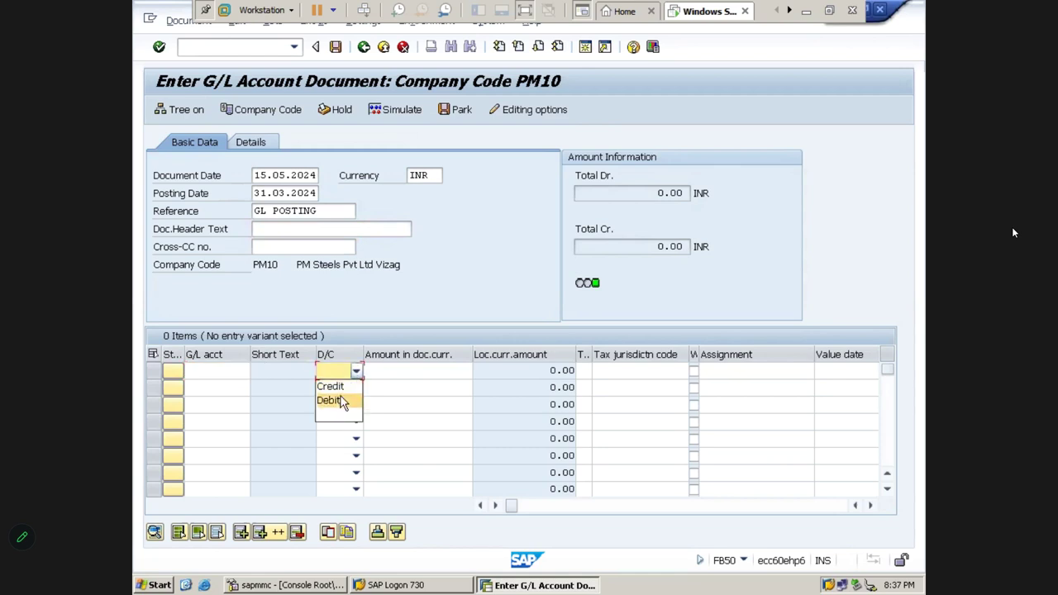
click(335, 401)
click(355, 387)
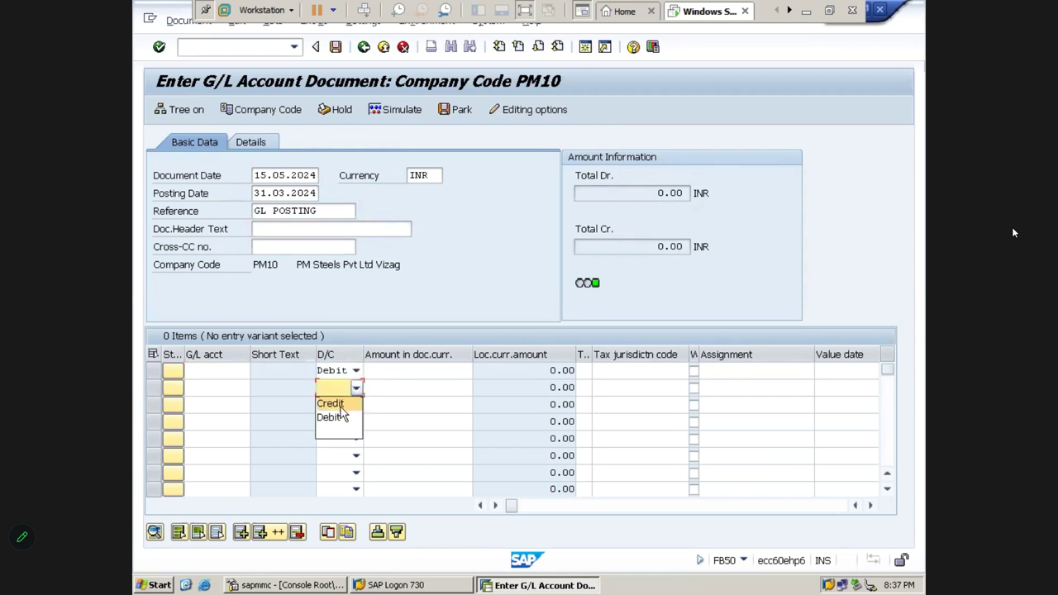
click(335, 403)
Step: Assign G/L account 440000 to the debit line and 160001 to the credit line
click(237, 373)
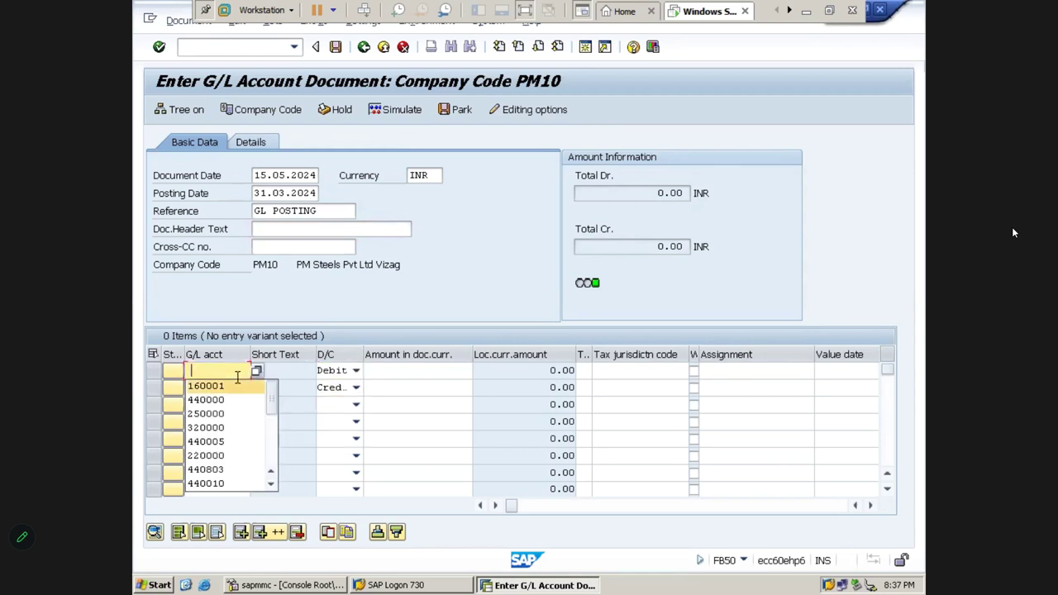
key(Tab)
key(shift+Tab)
key(BackSpace)
key(Down)
key(Down)
key(Tab)
click(213, 386)
key(Down)
key(Down)
key(Up)
key(Tab)
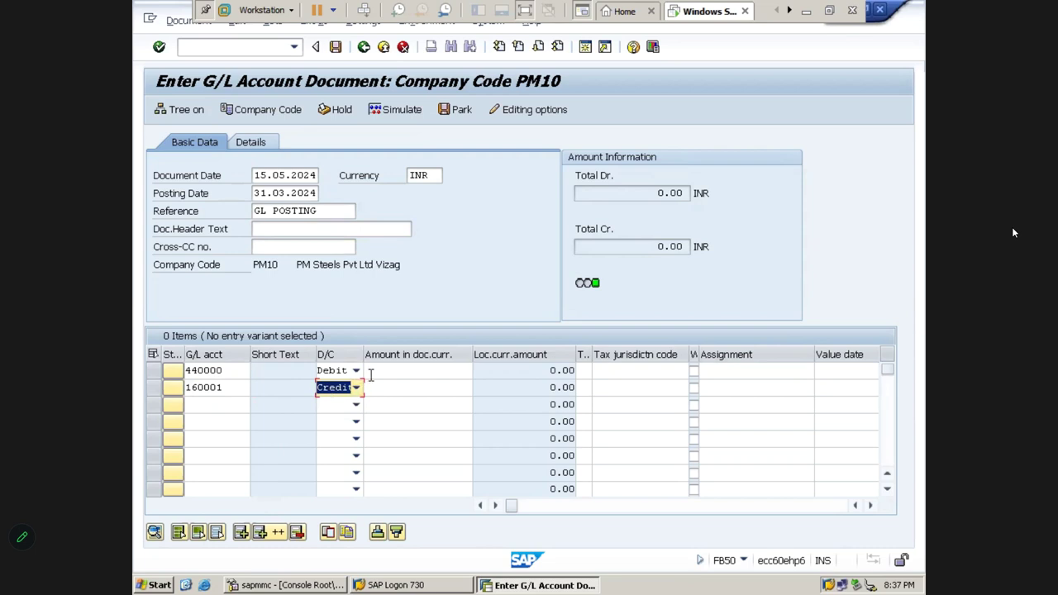
Step: Enter an amount of 100 in document currency for both the debit and credit lines
click(380, 372)
text(100)
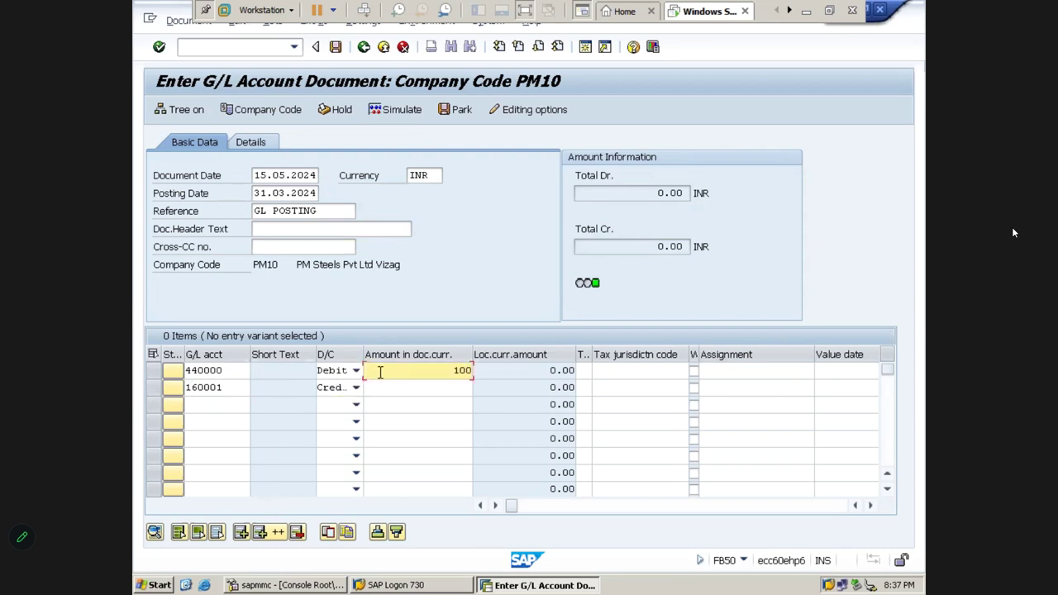
key(Down)
text(100)
key(Up)
Step: Enter business area PMHB for the debit line with account 440000
key(Tab)
key(Tab)
key(Tab)
key(Tab)
key(Tab)
key(Tab)
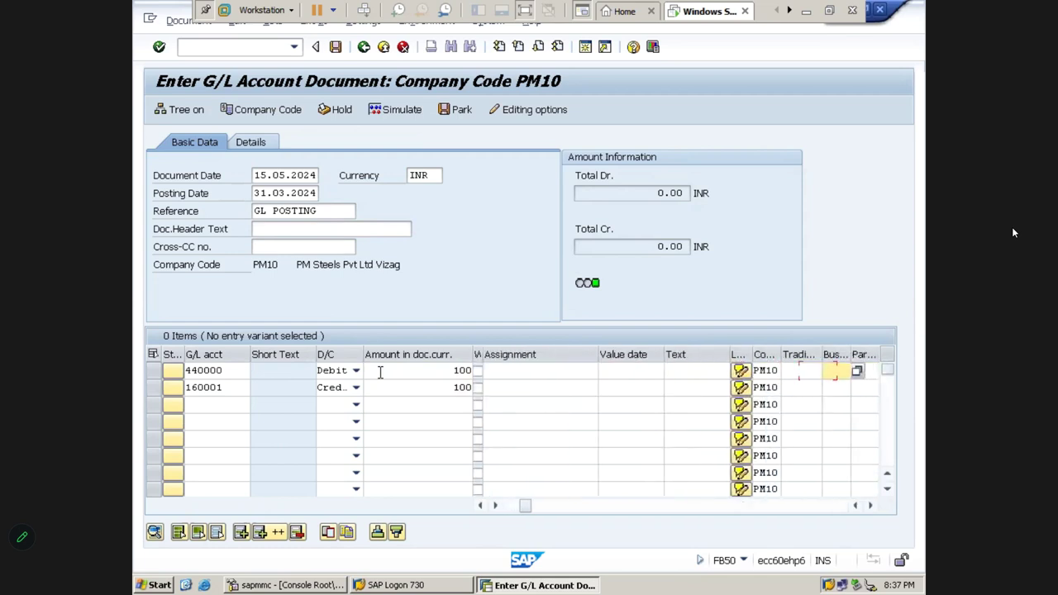
text(PMHB)
key(Tab)
Step: Enter profit center PM100 for the debit line and validate the two line items
key(Tab)
key(Tab)
key(Tab)
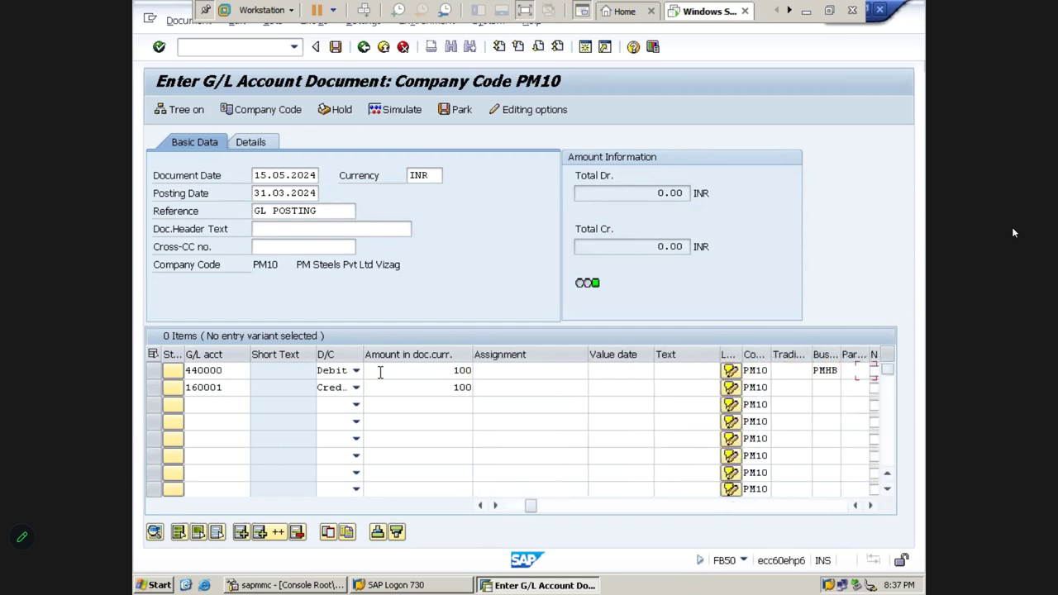
key(Tab)
key(Tab)
key(Tab)
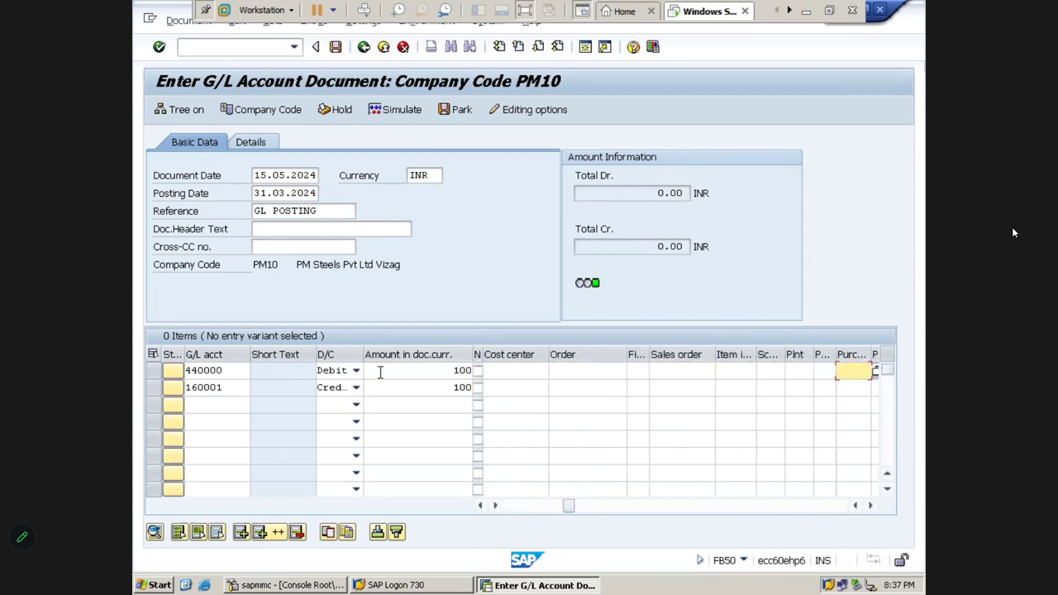
key(Tab)
key(Tab)
text(PM100)
key(Tab)
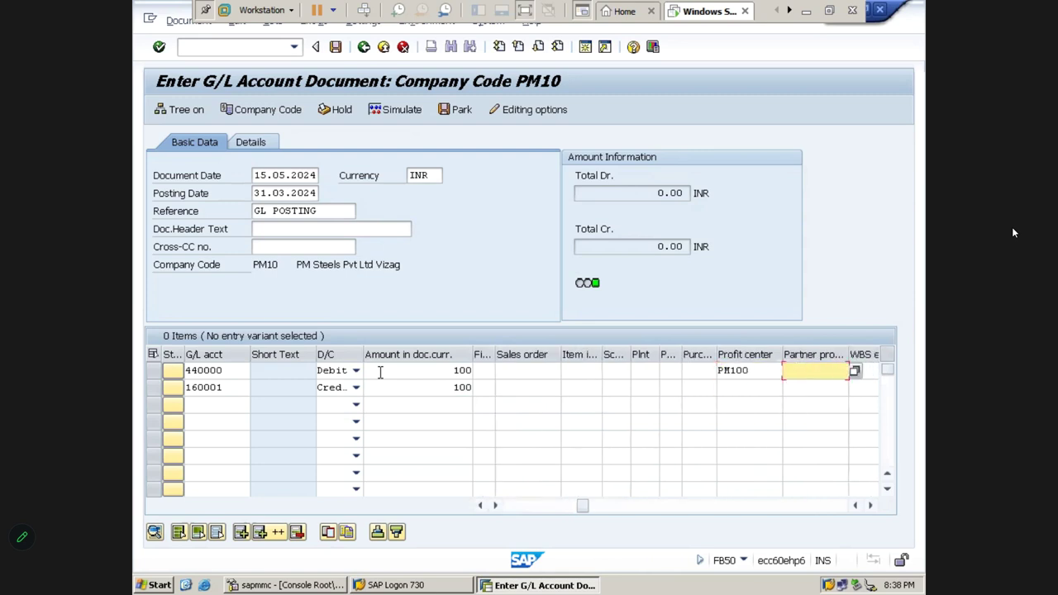
key(Return)
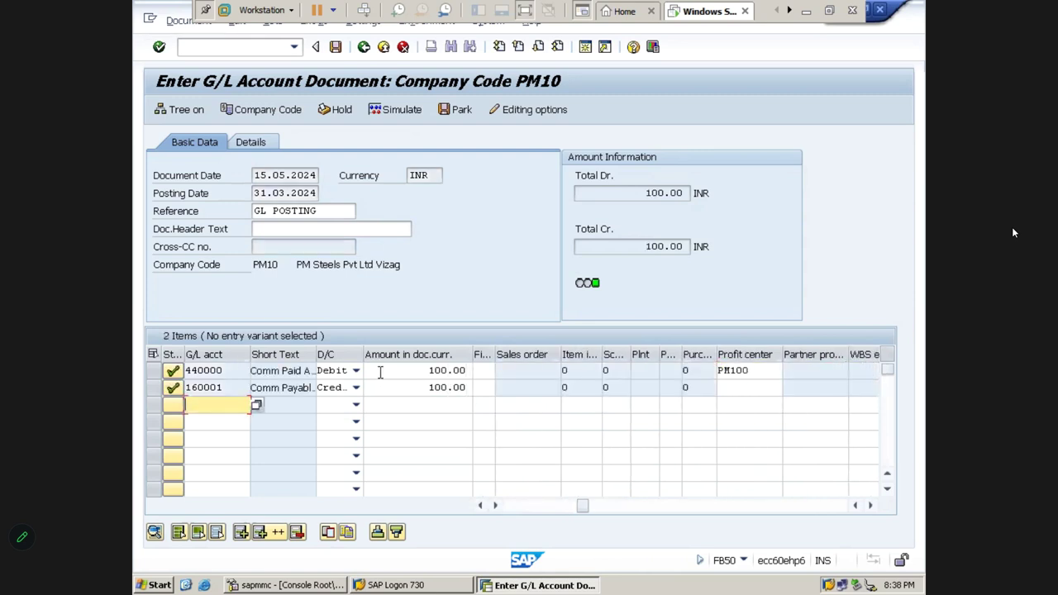
Step: Simulate and post the commission G/L document dated 31.03.2024 in company code PM10
click(407, 118)
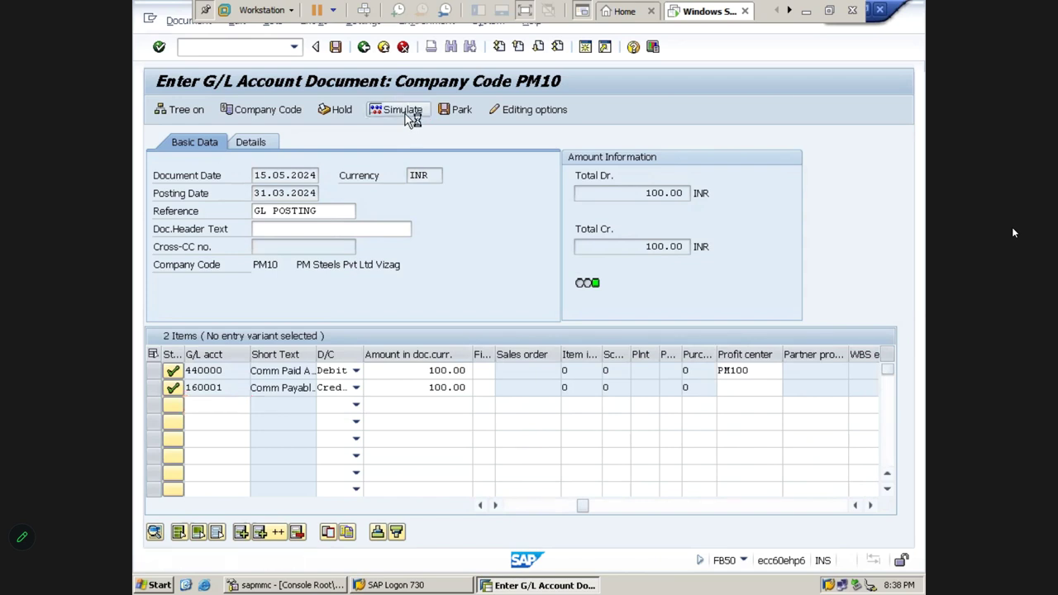
click(338, 46)
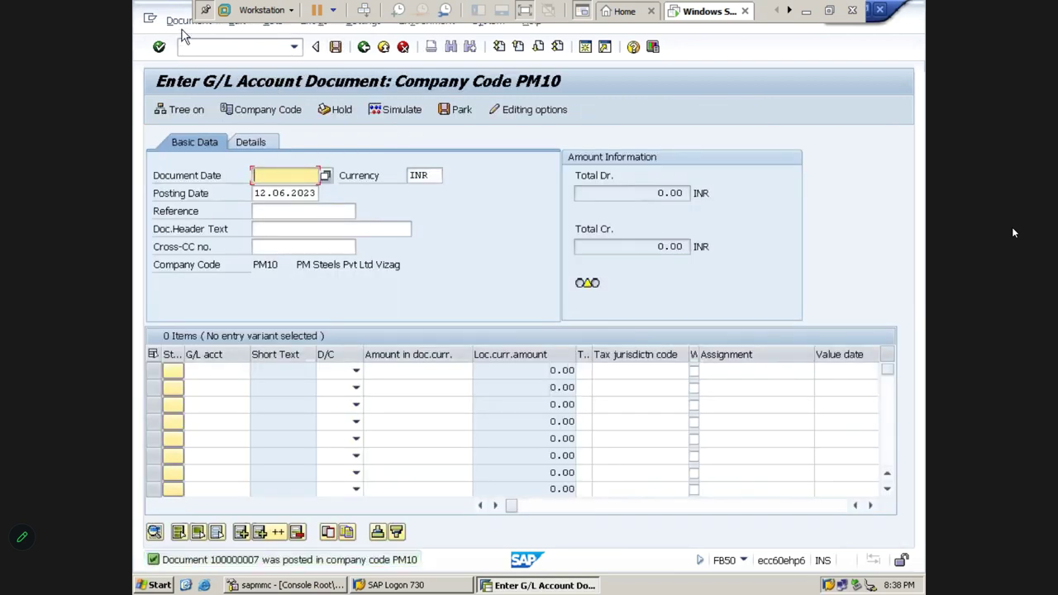
Step: Display the document just posted and examine its Comm Payable A/c line item and document number
click(188, 20)
click(195, 62)
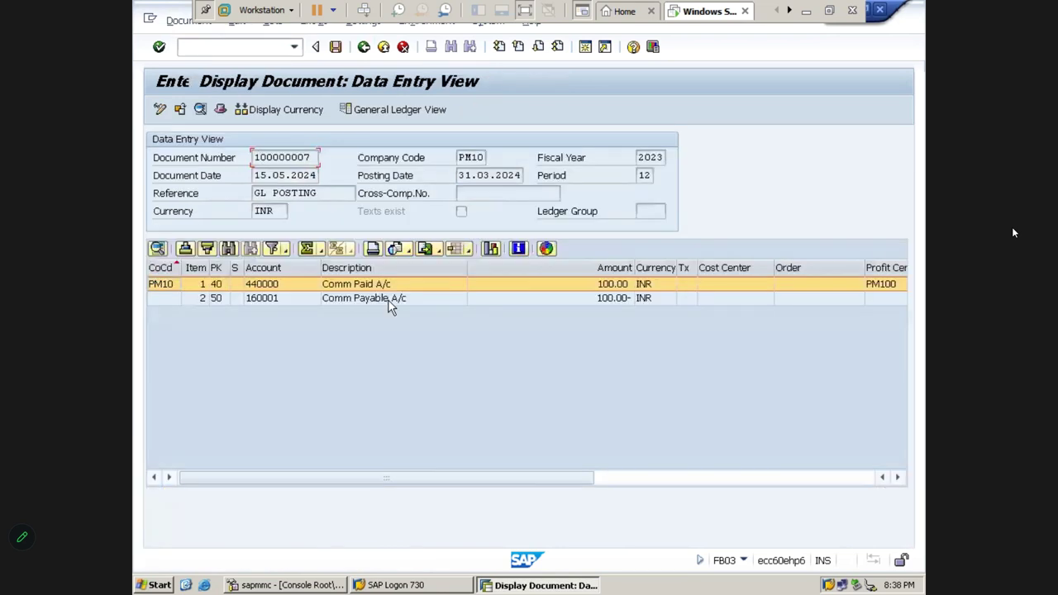
click(388, 299)
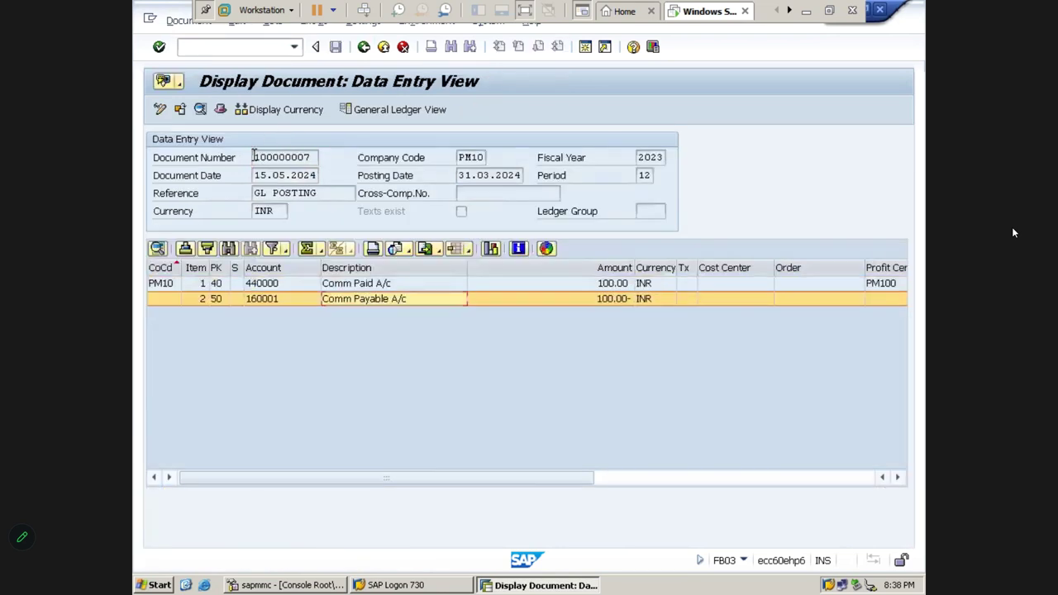
drag(255, 157, 331, 161)
Step: Leave the document display for the SAP Easy Access menu and select the FV50 Edit or Park G/L Document entry
click(236, 47)
text(/n)
key(Return)
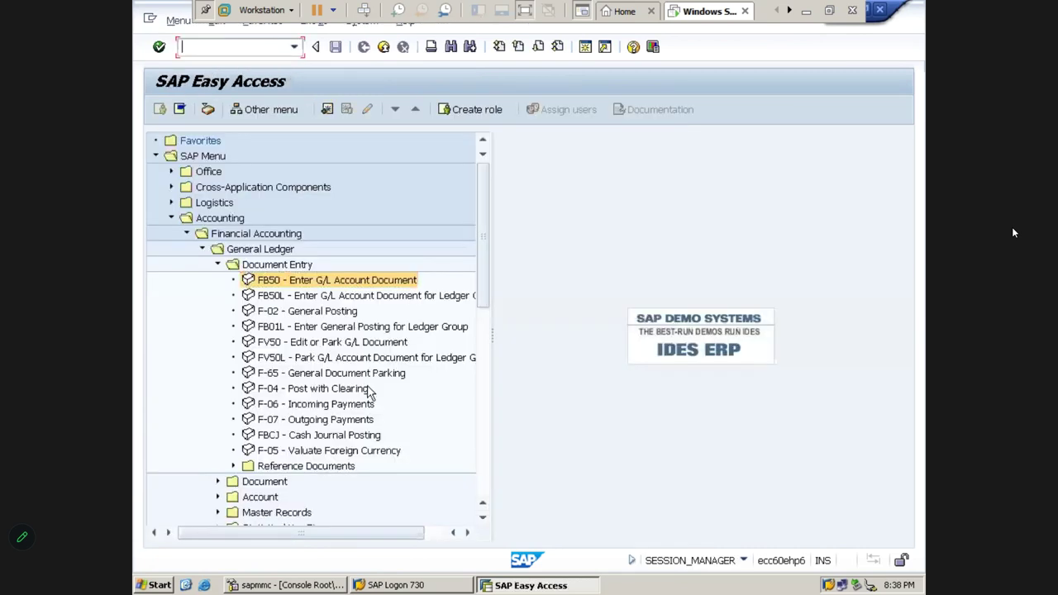
text(/N)
click(300, 347)
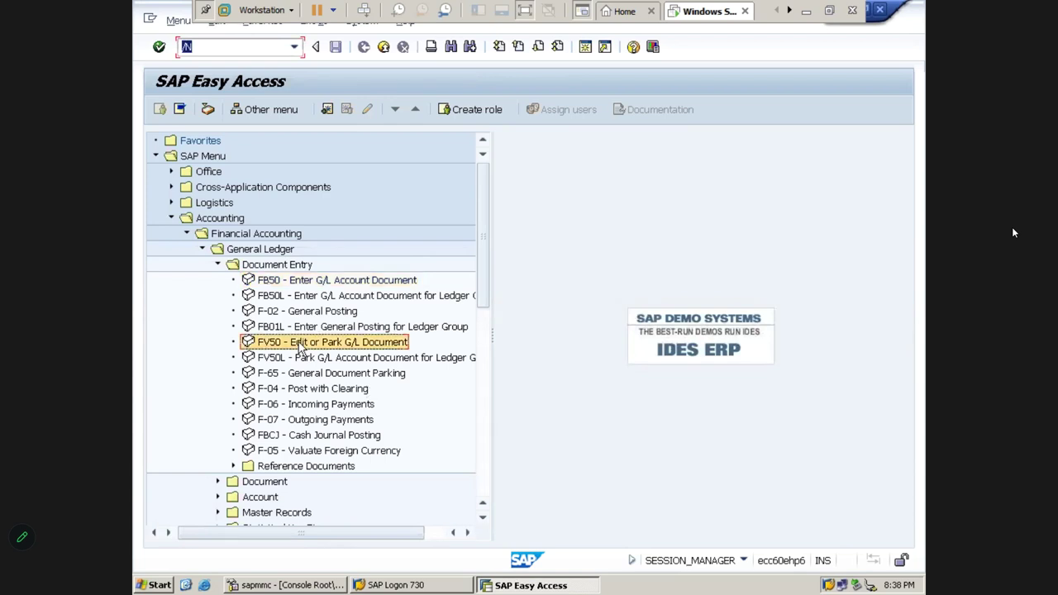
Step: Collapse the Document Entry, General Ledger, Financial Accounting and Accounting folders in the SAP menu tree
key(Left)
key(Left)
key(Left)
key(Left)
key(Left)
key(Left)
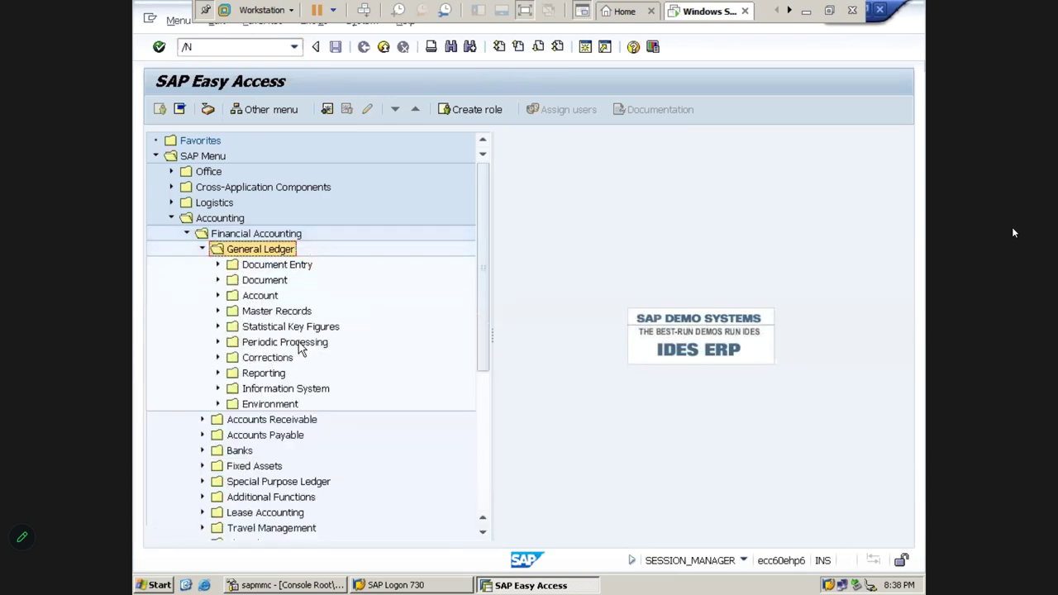
key(Left)
key(Left)
Step: Open the document display transaction with the command /NFB03
click(235, 47)
key(BackSpace)
text(/NFB)
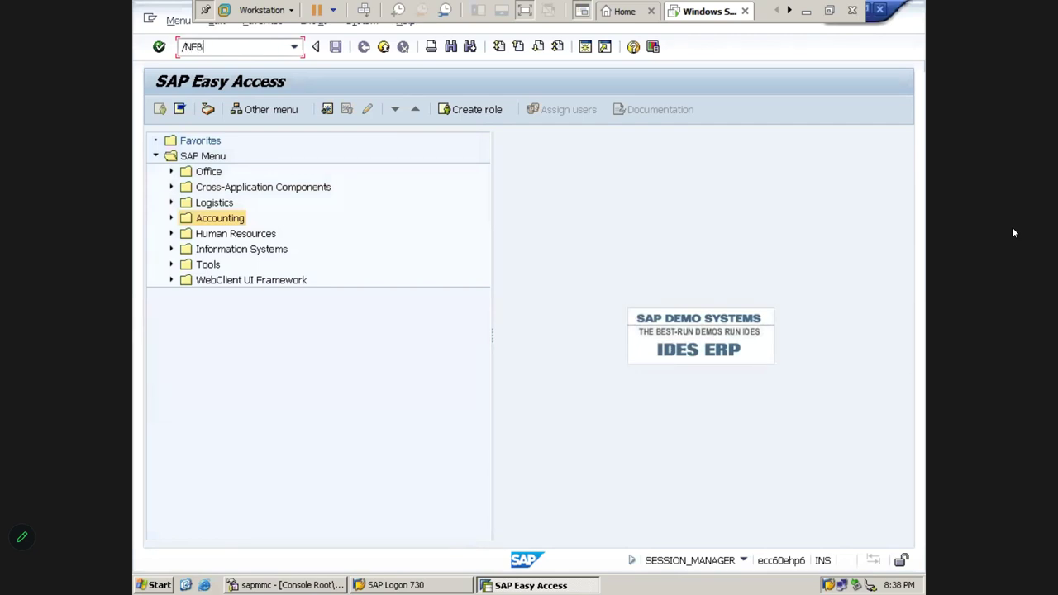
text(03)
key(Return)
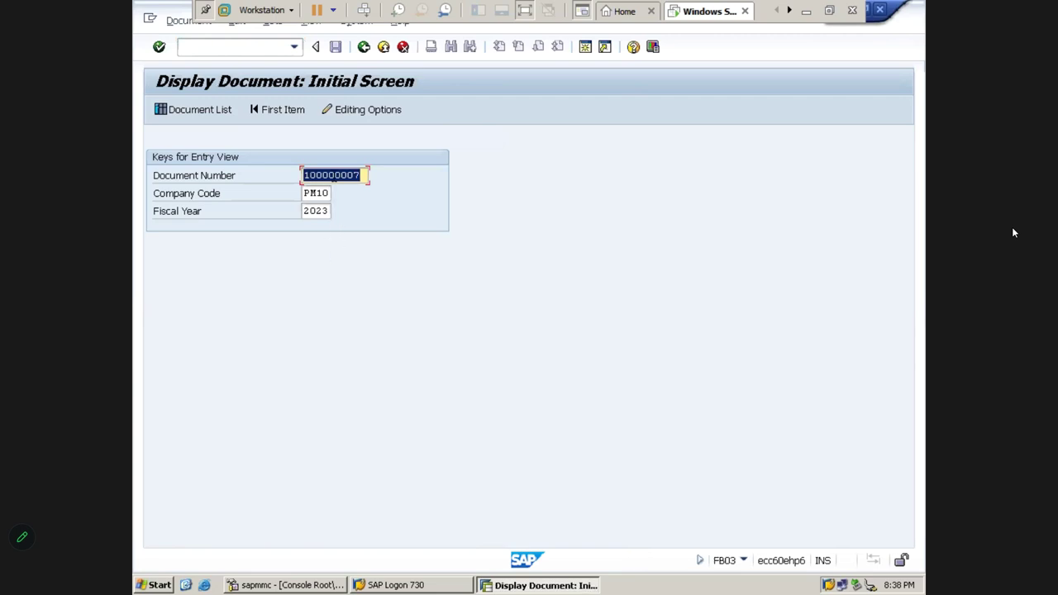
Step: Try to display the prefilled document of company code PM10 in fiscal year 2024
click(326, 192)
click(330, 211)
key(BackSpace)
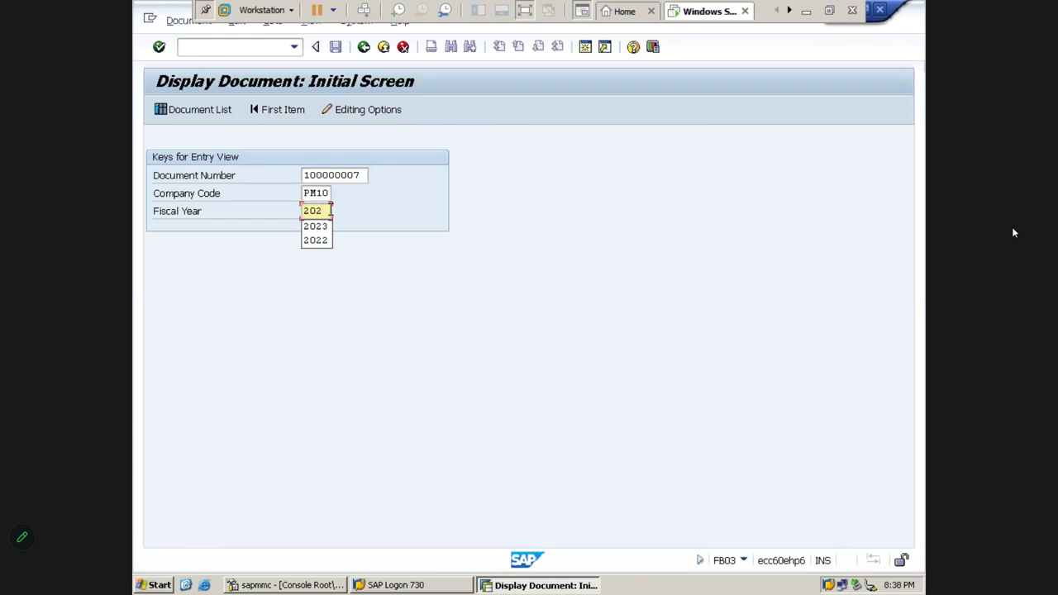
text(4)
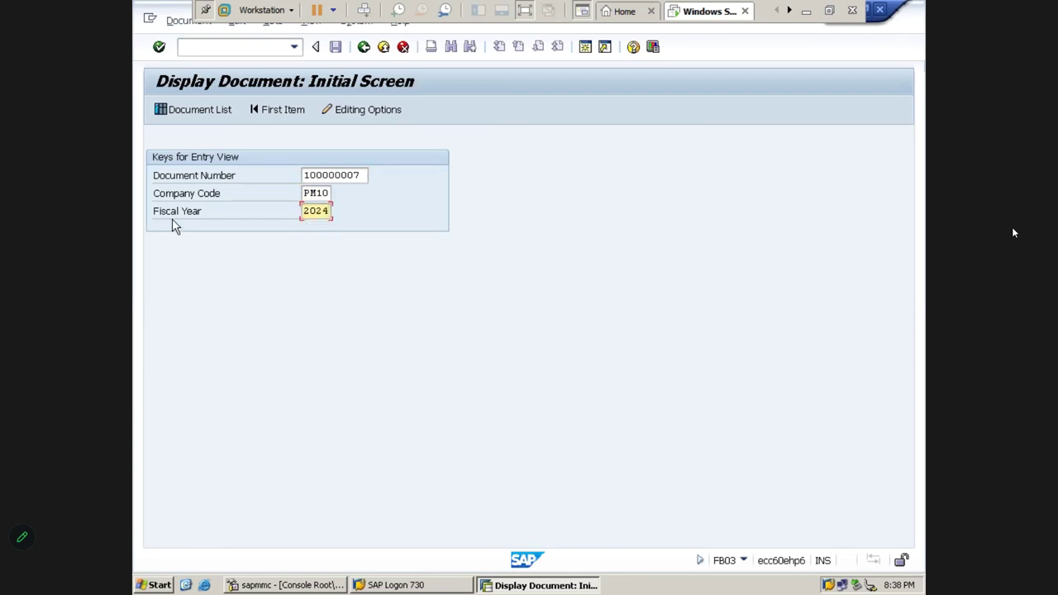
key(Tab)
key(Return)
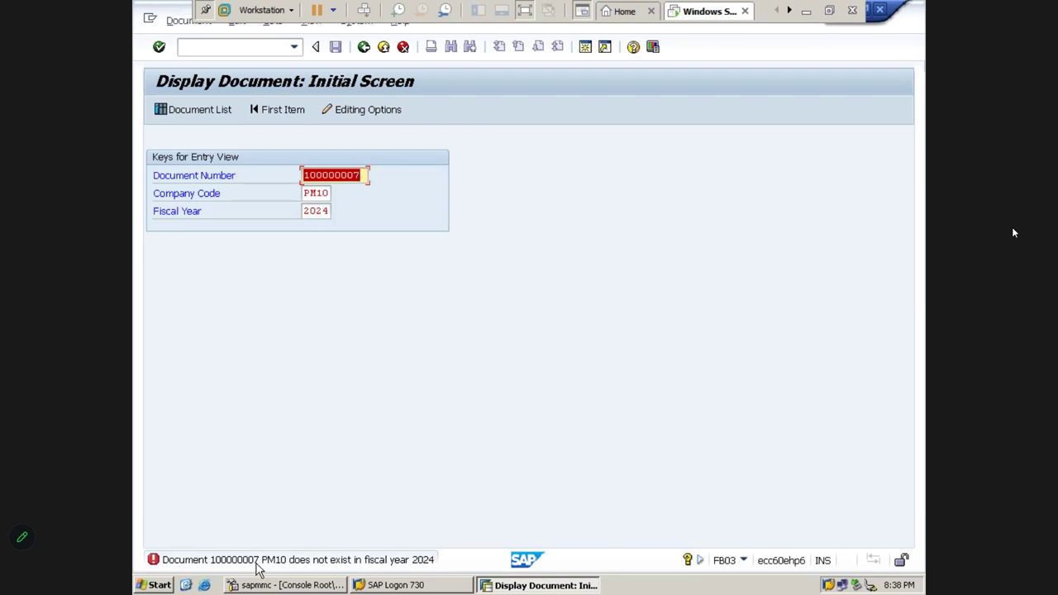
Step: Set the fiscal year to 2023 and display the document of company code PM10
key(Tab)
key(Tab)
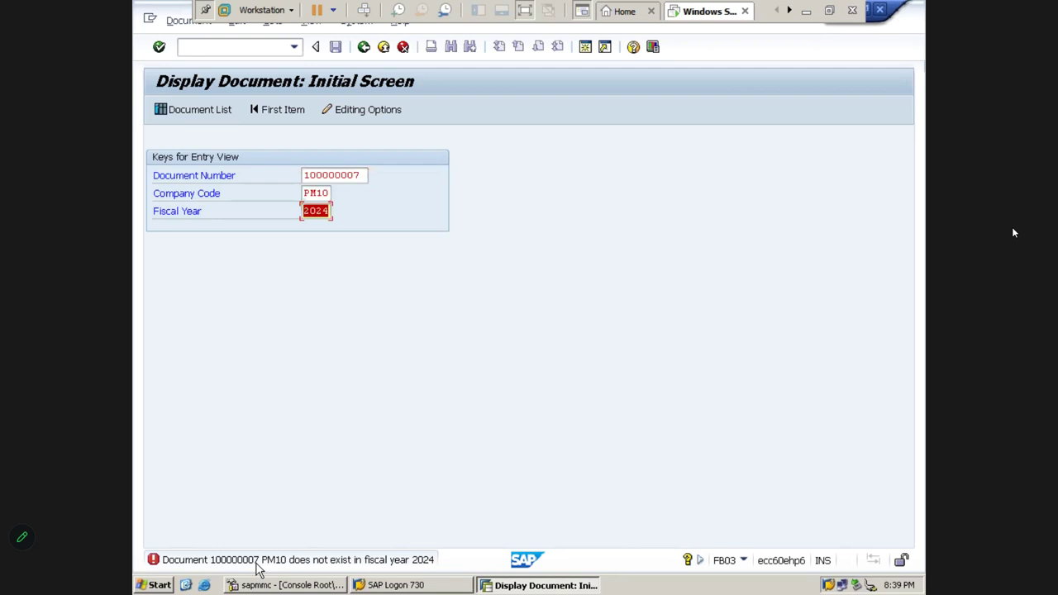
text(2023)
key(Return)
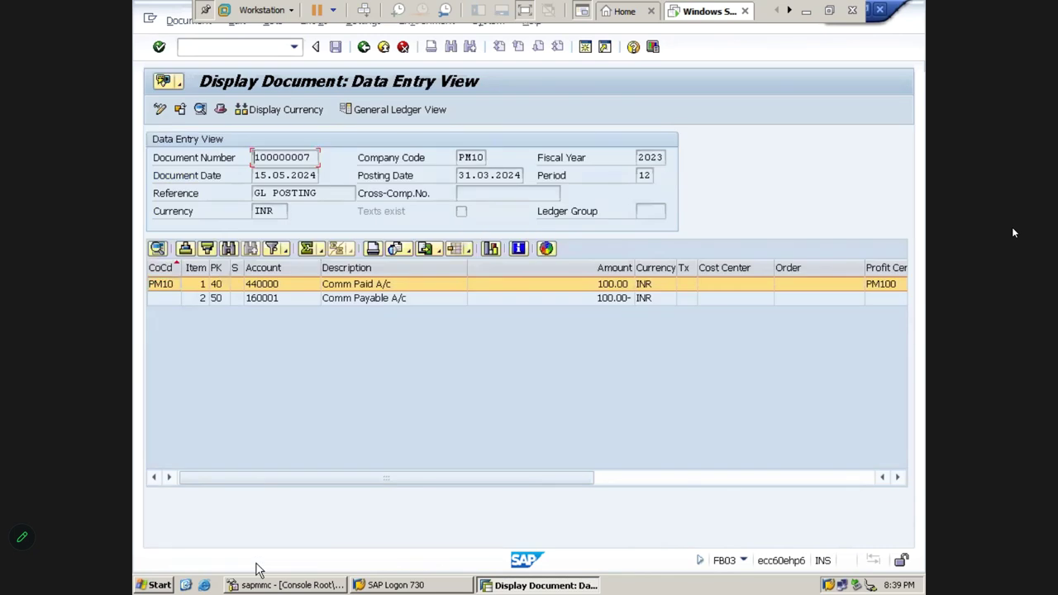
Step: Check the fiscal year and posting period in the displayed document's header
double_click(641, 158)
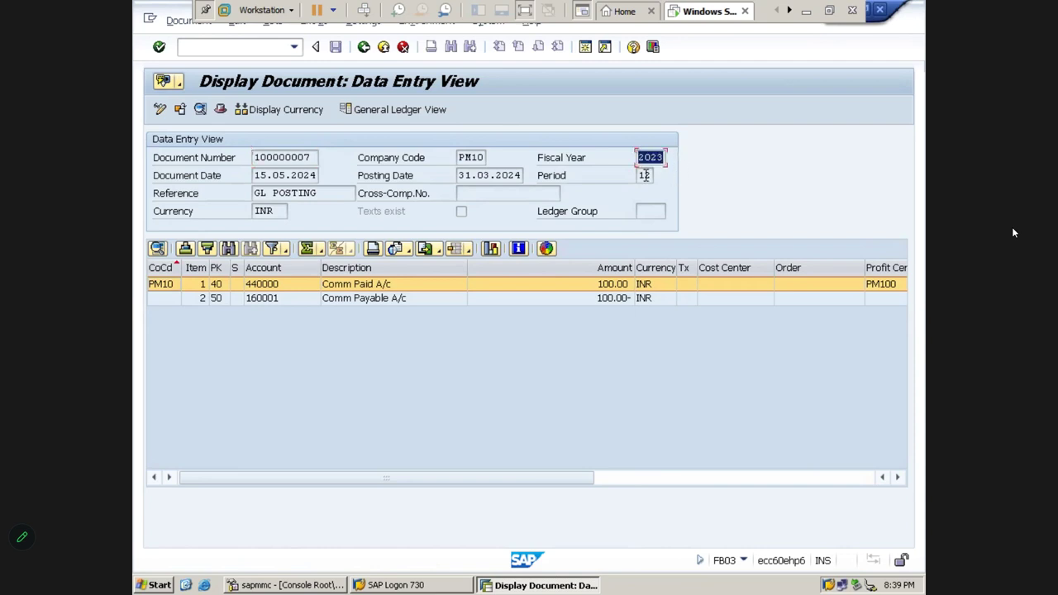
double_click(643, 175)
click(254, 46)
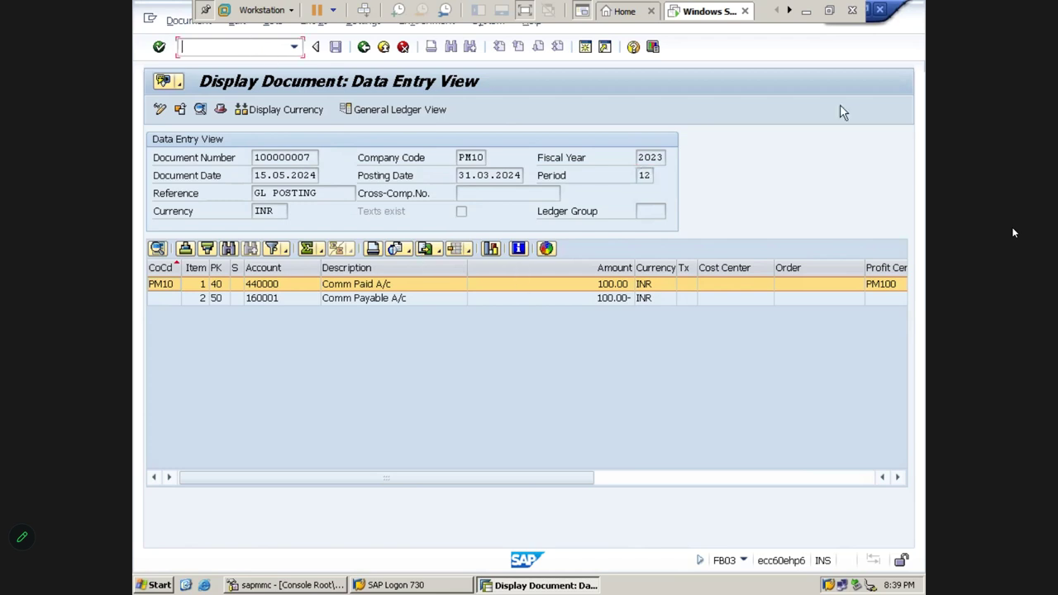
Step: Switch to the SAP FI_New workbook in Excel and go to the G/L Outgoing Payment heading on the GL Master Creation sheet
click(808, 9)
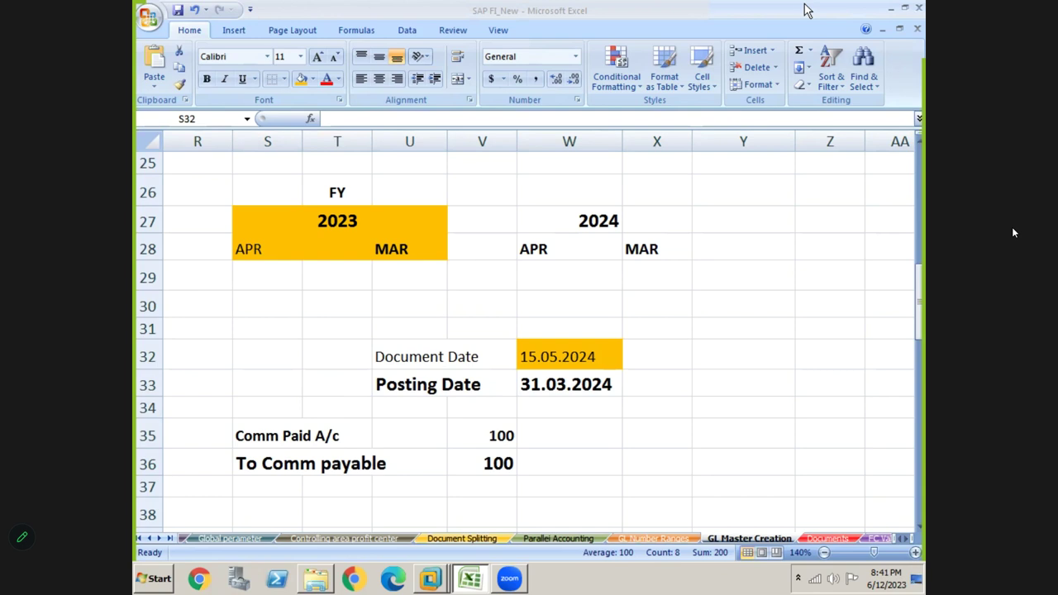
click(808, 9)
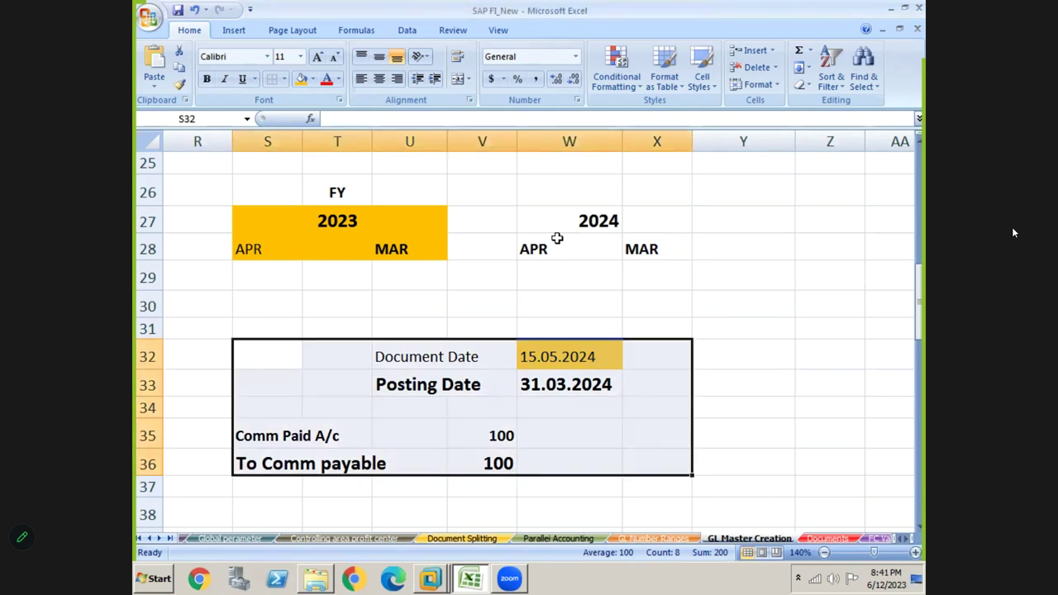
key(Left)
key(Left)
key(Left)
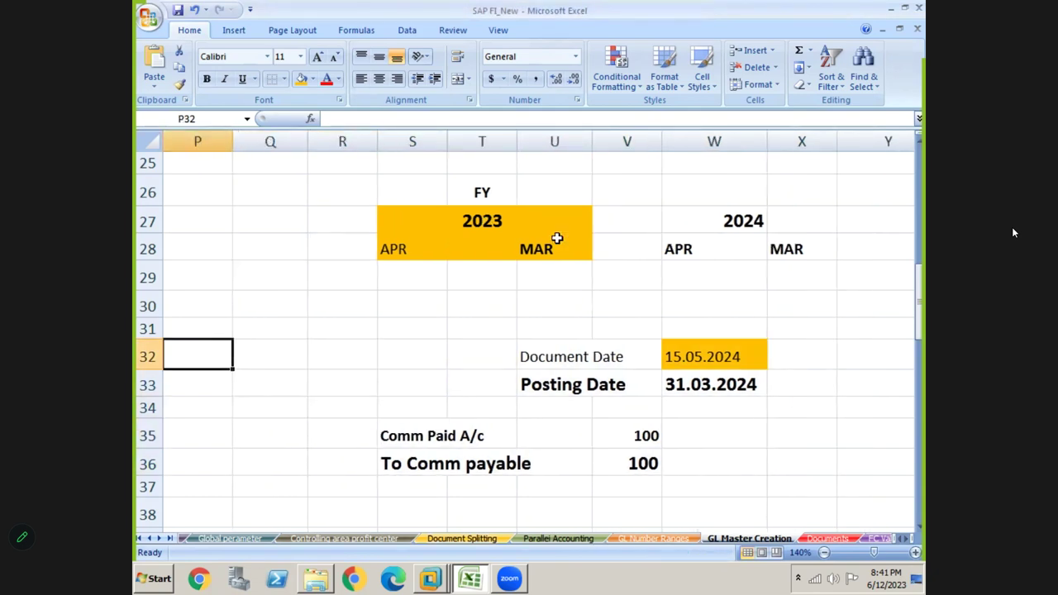
key(Left)
key(Left)
key(Left)
key(Left)
key(Left)
key(Left)
key(Left)
key(Left)
key(Left)
key(Up)
key(Up)
key(Up)
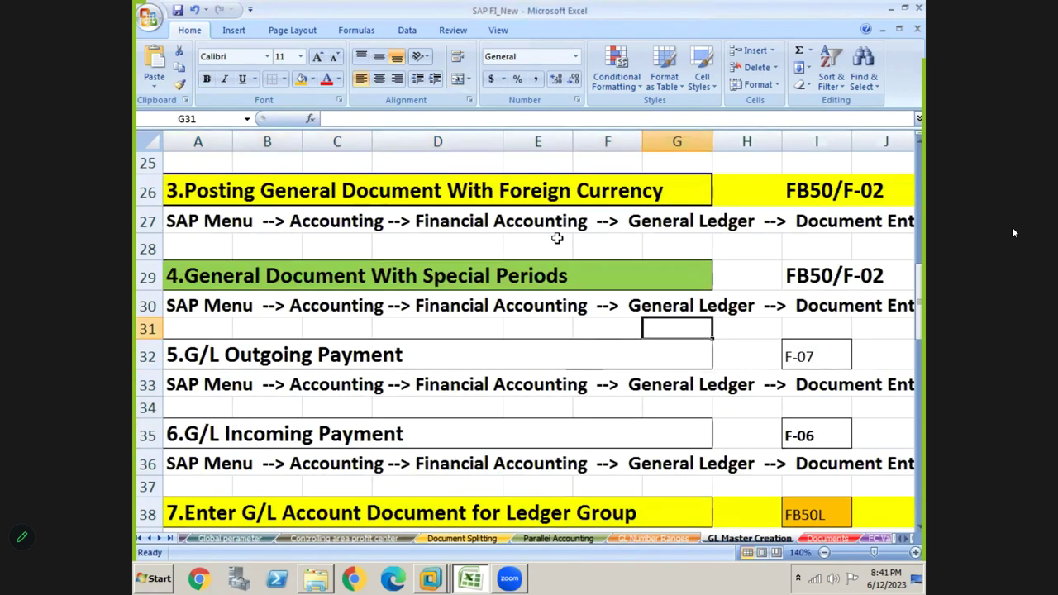
key(Down)
key(Down)
key(Down)
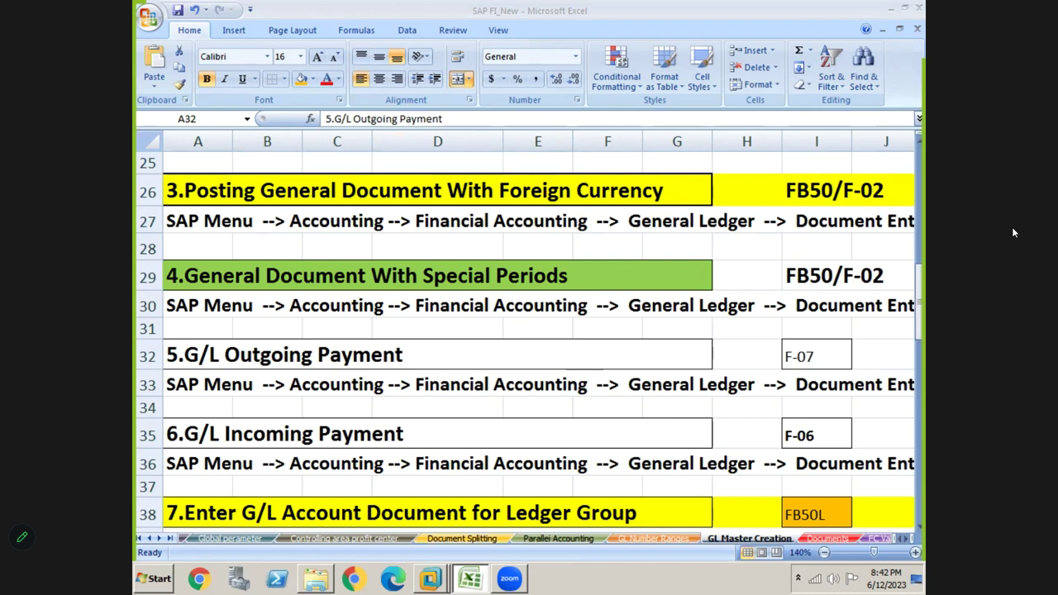
Step: Review the G/L Outgoing Payment and G/L Incoming Payment entries and select the range A32:I35 covering them with their transaction codes
click(463, 334)
click(453, 342)
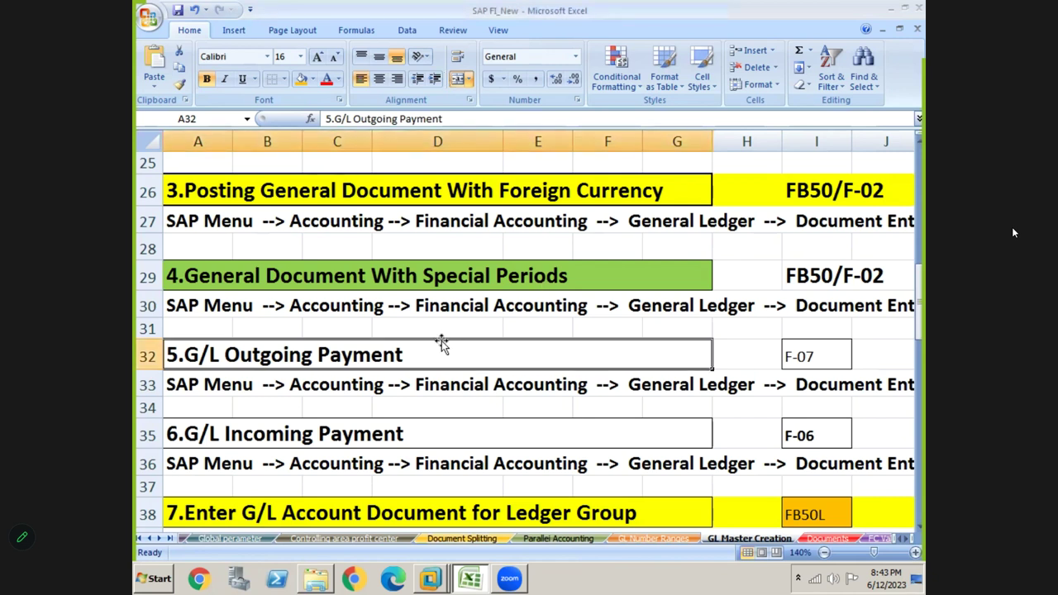
key(Down)
key(Up)
key(Right)
key(Right)
key(Left)
key(Left)
key(Down)
key(Down)
key(Down)
key(Down)
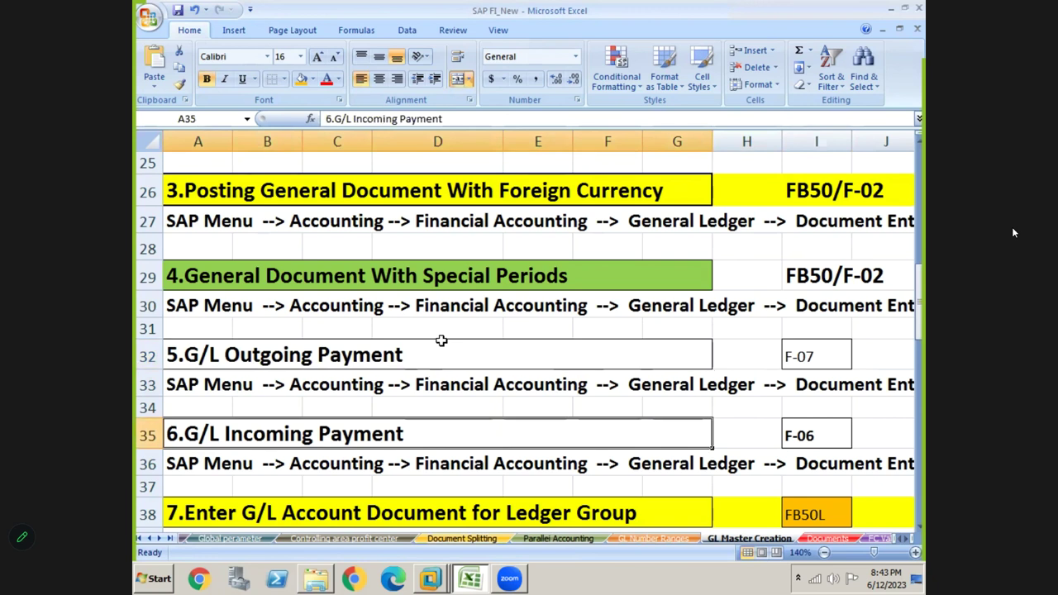
key(Up)
key(Up)
key(Up)
key(Up)
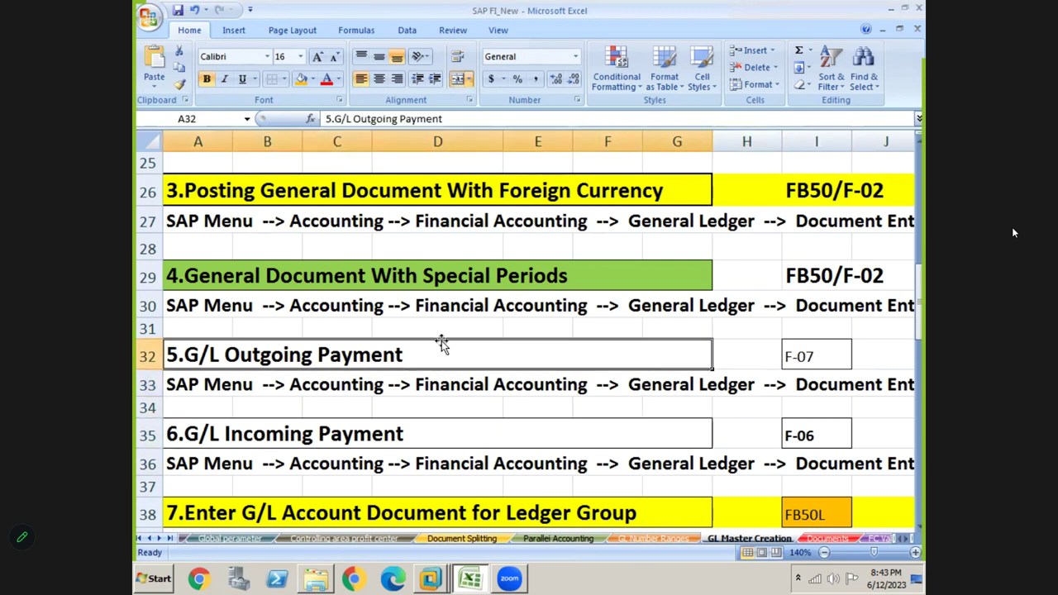
key(shift+Right)
key(shift+Right)
key(shift+Down)
key(shift+Down)
key(shift+Down)
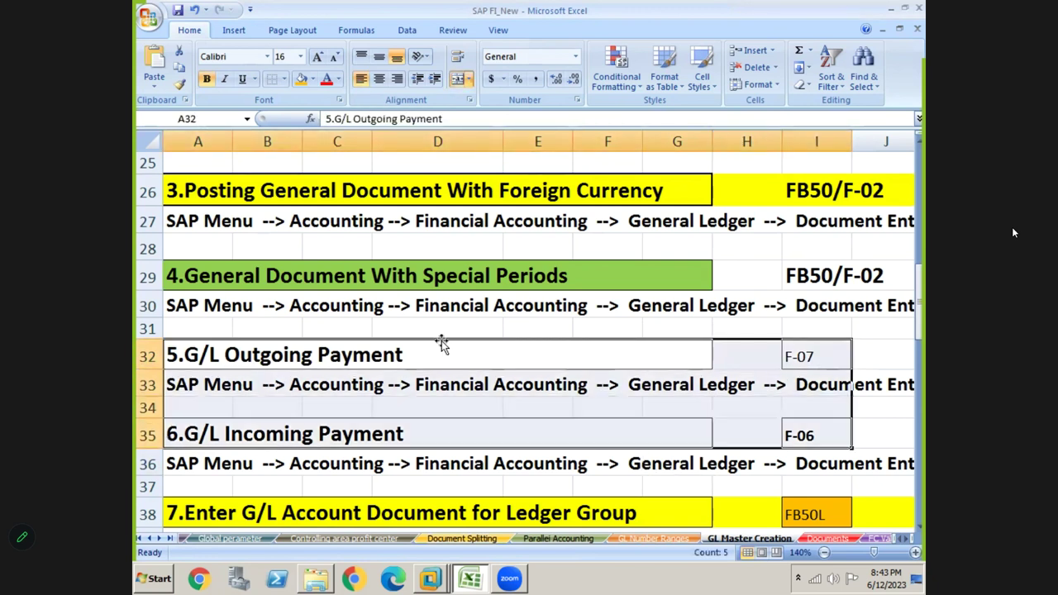
Step: Examine item 7, Enter G/L Account Document for Ledger Group, with its transaction code and menu path
key(Down)
key(Down)
key(Down)
key(Down)
key(Down)
key(Down)
key(Down)
key(Down)
key(Down)
key(Down)
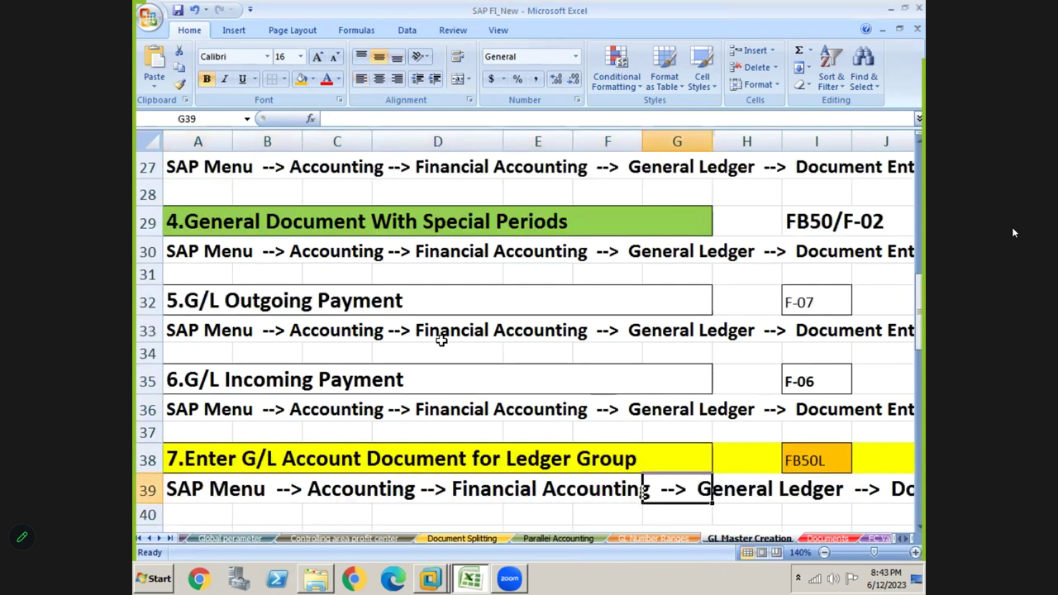
key(Down)
key(Down)
key(Down)
key(Down)
key(Down)
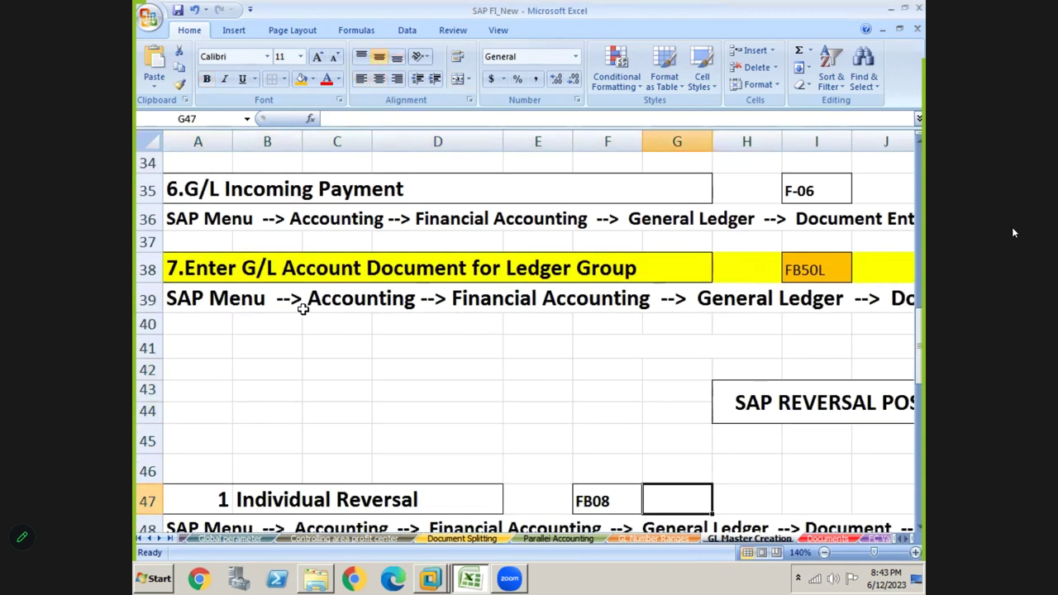
click(242, 286)
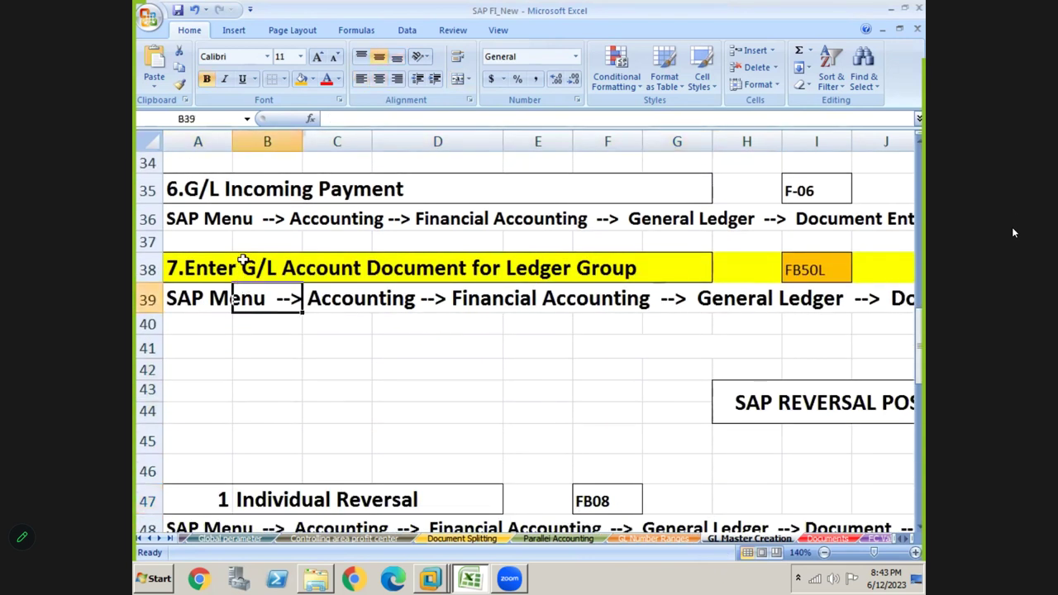
click(242, 261)
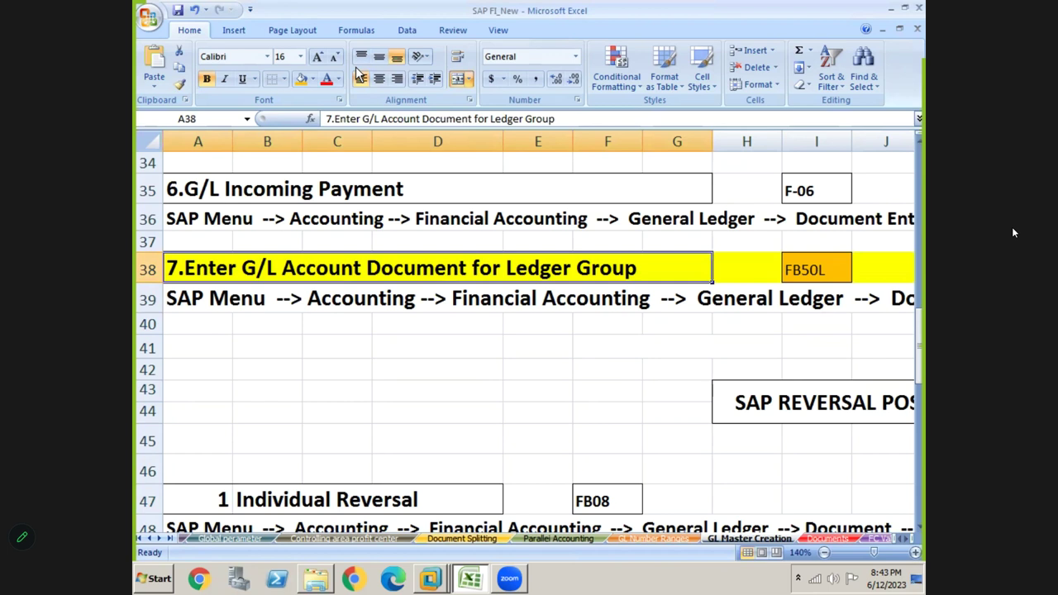
click(1013, 234)
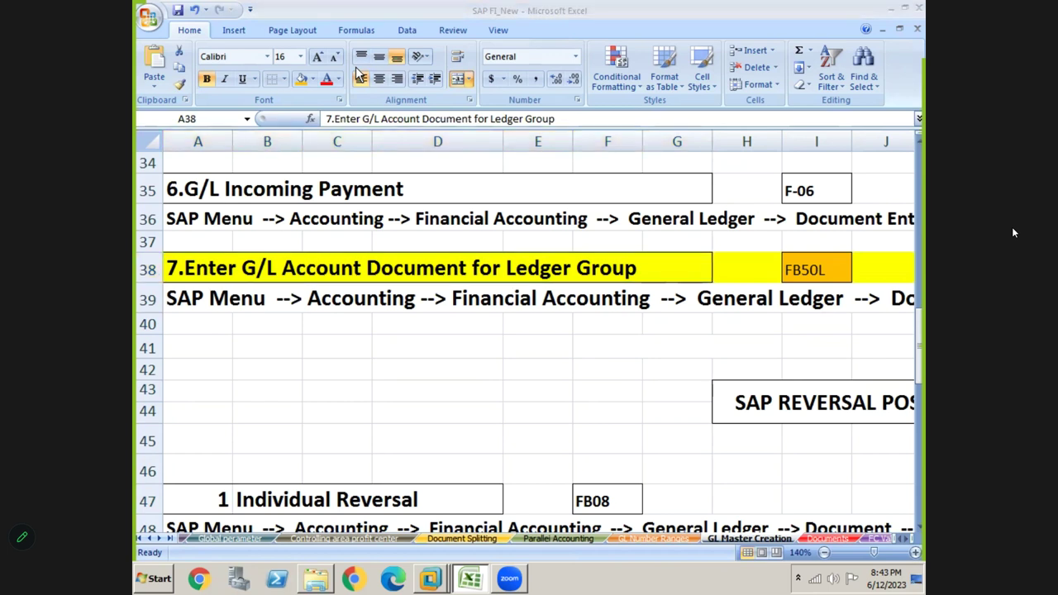
click(506, 267)
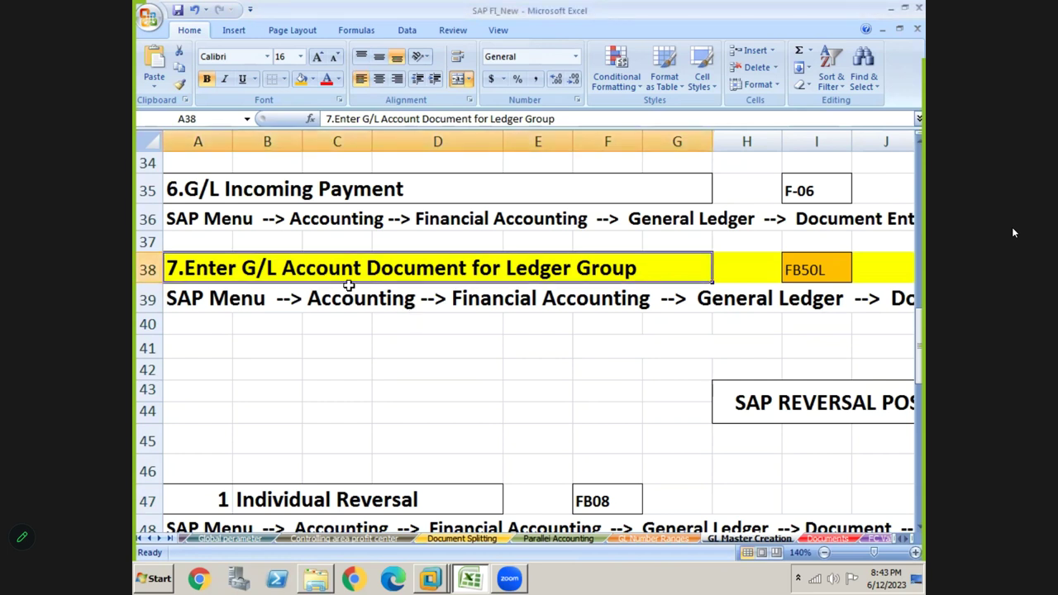
click(1013, 234)
Step: Clear the old example notes from S23 across to column AB, from the fiscal year table down past the JM10 entries in row 43
click(650, 376)
key(Right)
key(Right)
key(Right)
key(Right)
key(Right)
key(Right)
key(Right)
key(Right)
key(Right)
key(Right)
key(Right)
key(Right)
key(Right)
key(Right)
key(Right)
key(Right)
key(Right)
key(Right)
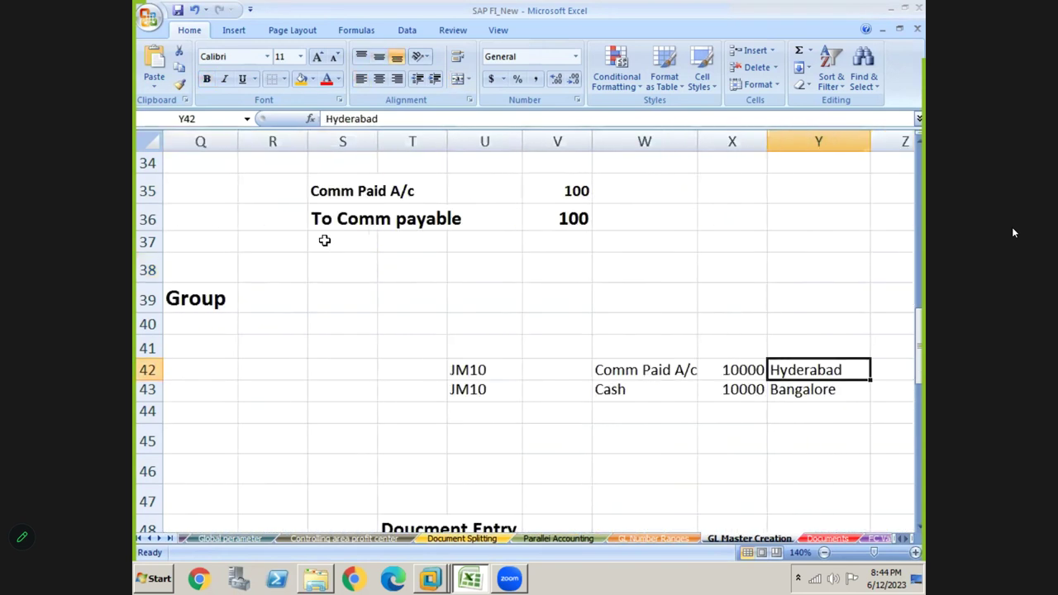
click(312, 178)
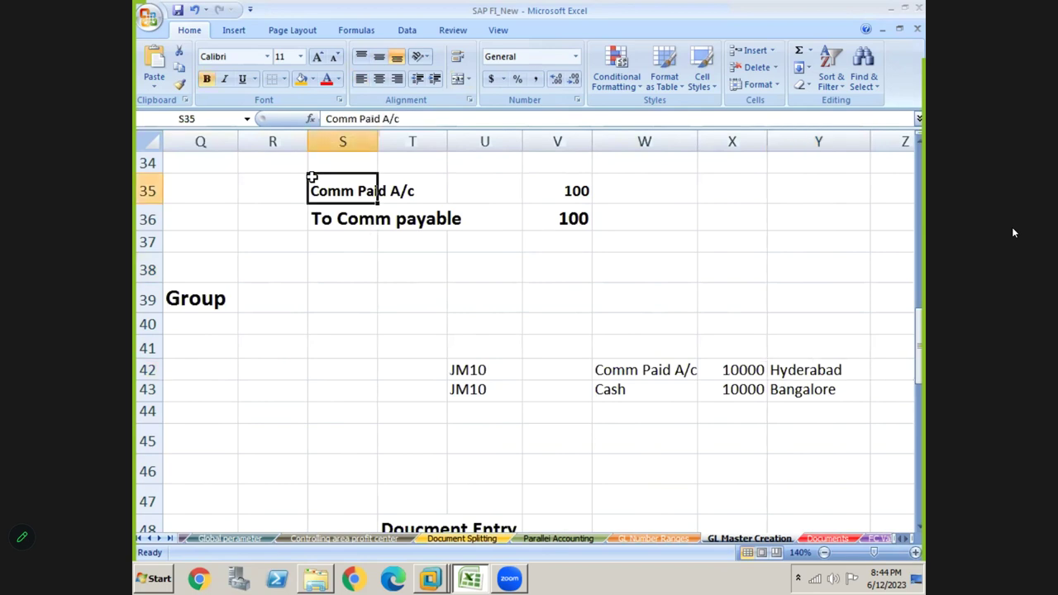
key(Up)
key(Up)
key(Up)
key(Up)
key(Up)
key(Up)
key(Up)
key(Up)
key(Up)
key(Up)
key(Up)
key(Up)
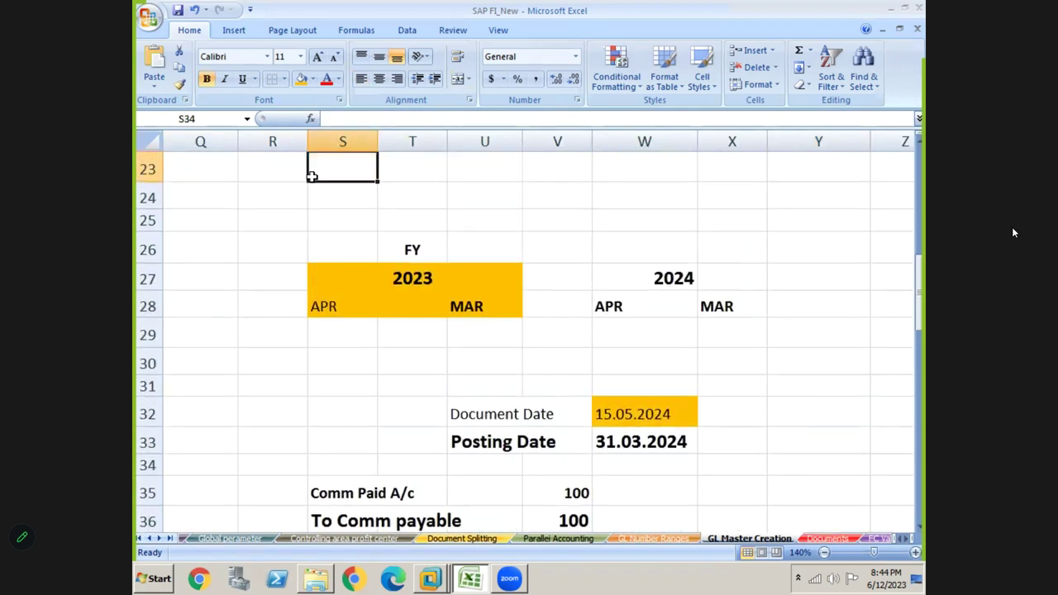
key(shift+Right)
key(shift+Right)
key(shift+Right)
key(shift+Right)
key(shift+Right)
key(shift+Right)
key(shift+Right)
key(shift+Right)
key(shift+Right)
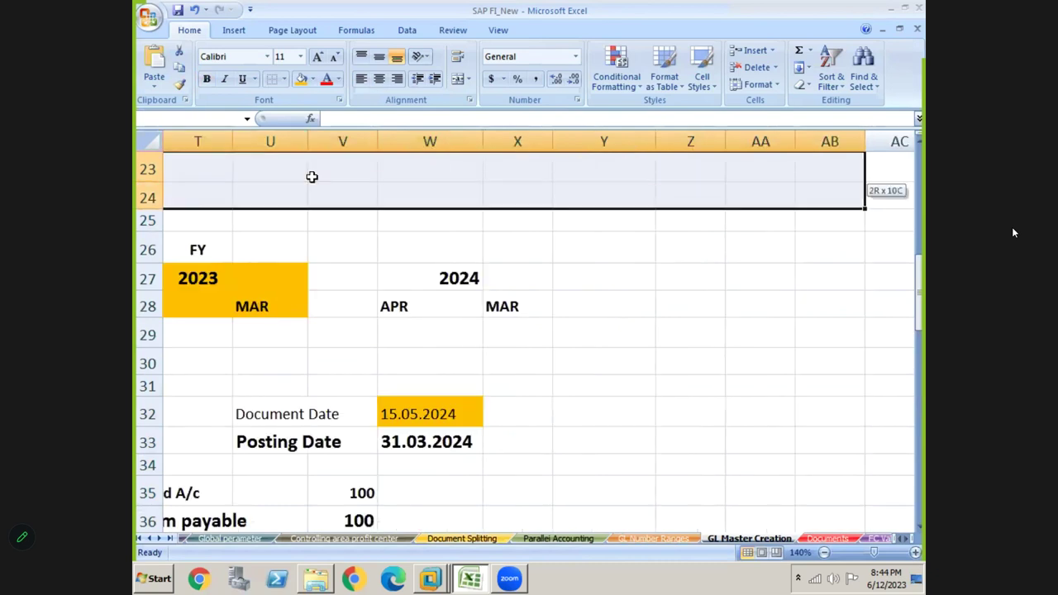
key(shift+Down)
key(shift+Down)
key(shift+Down)
key(shift+Down)
key(shift+Down)
key(shift+Down)
key(shift+Down)
key(shift+Down)
key(shift+Down)
key(shift+Down)
key(shift+Down)
key(shift+Down)
key(shift+Down)
key(shift+Down)
key(shift+Down)
key(shift+Down)
key(shift+Down)
key(shift+Down)
key(shift+Down)
key(shift+Down)
key(shift+Down)
key(shift+Down)
key(shift+Down)
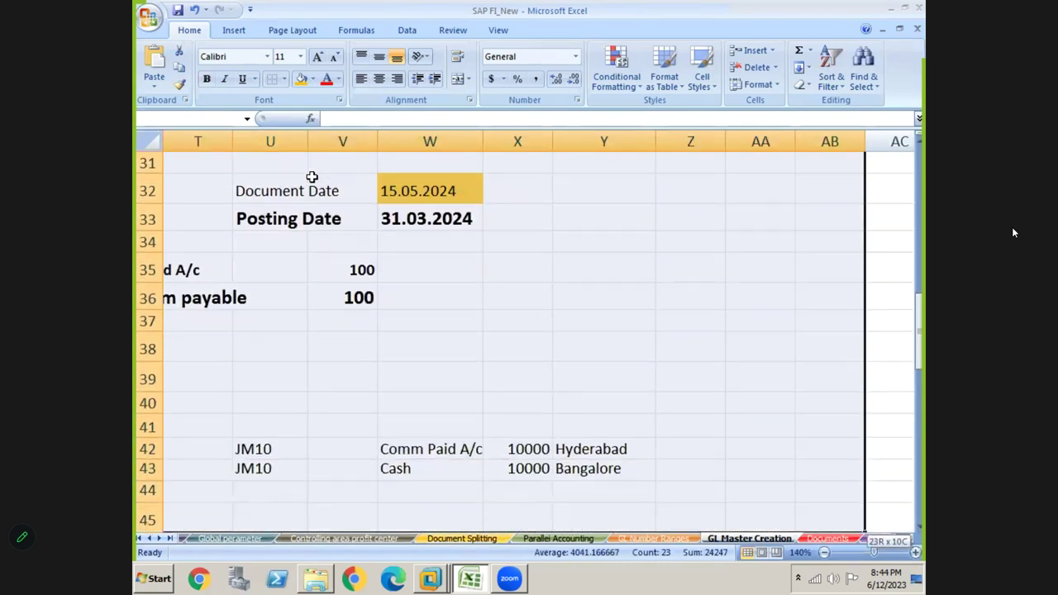
key(ctrl+BackSpace)
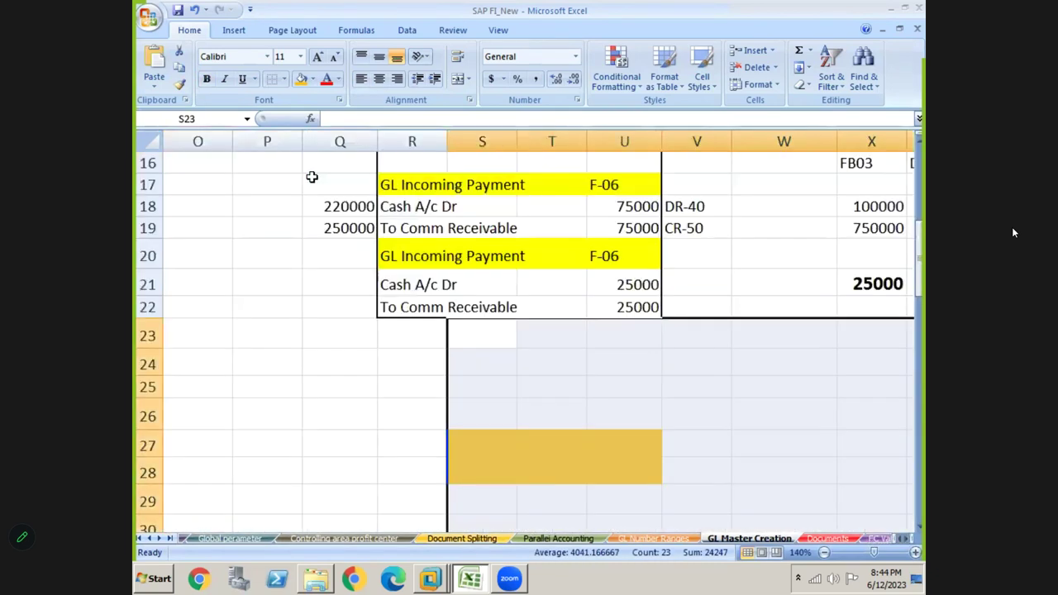
Step: Remove the fill colour from the cleared range starting at S23
click(312, 79)
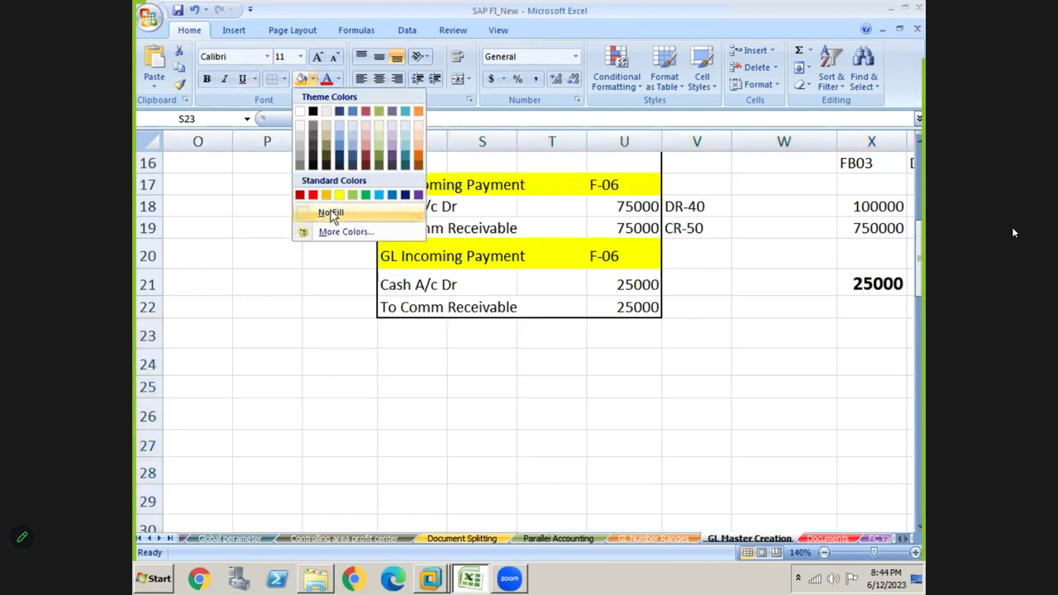
click(331, 211)
click(341, 426)
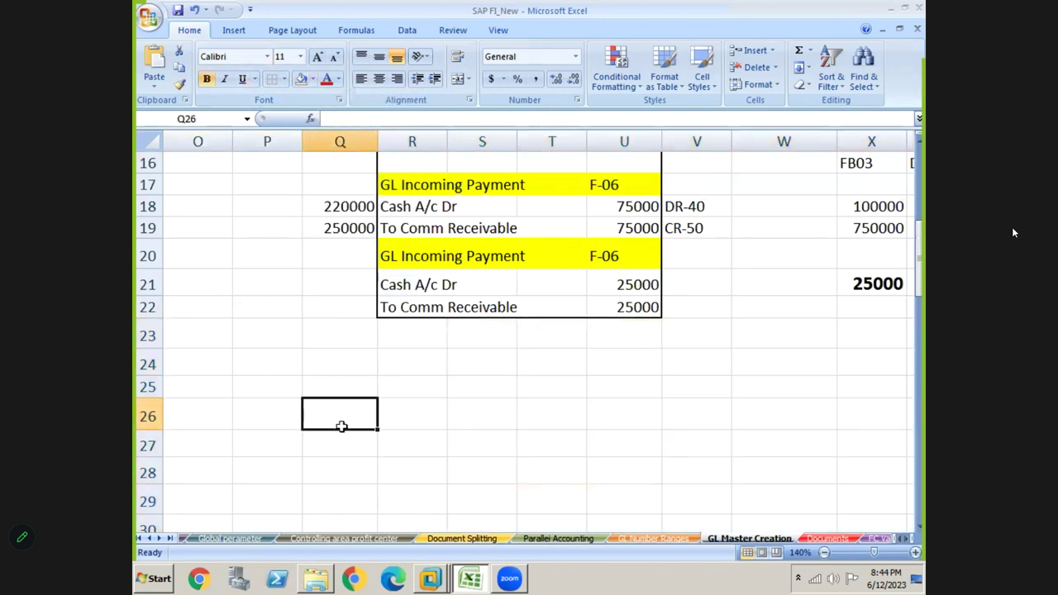
Step: Enter Comm Paid A/c Dr in S29 and To Payable in S30, within the cleared area
key(Down)
key(Down)
key(Down)
key(Down)
key(Down)
key(Down)
key(Down)
key(Down)
key(Down)
key(Down)
key(Down)
key(Down)
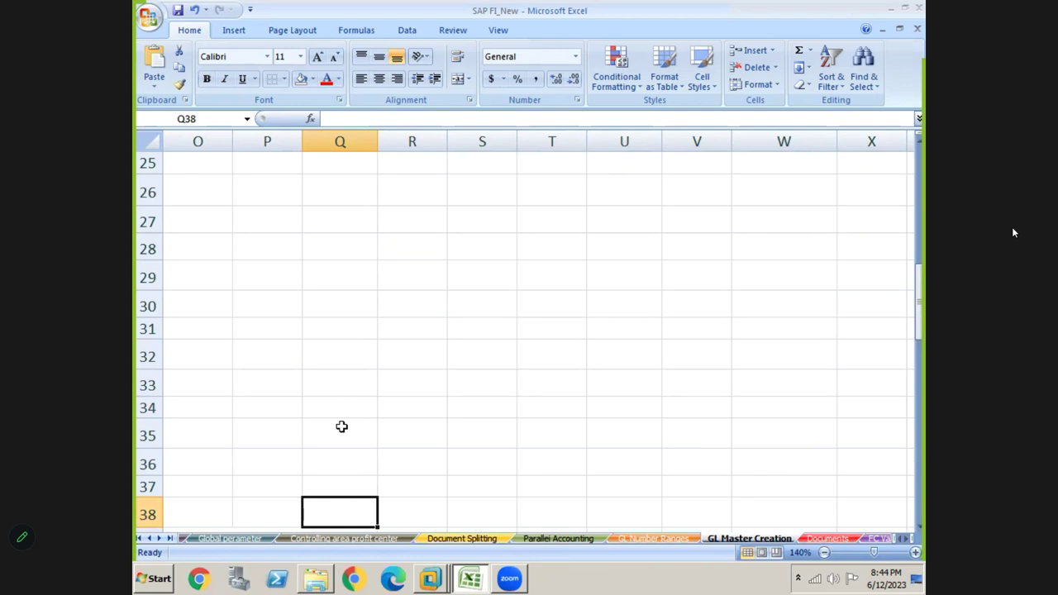
key(Up)
key(Up)
key(Up)
key(Up)
key(Up)
key(Up)
key(Up)
key(Up)
key(Up)
key(Up)
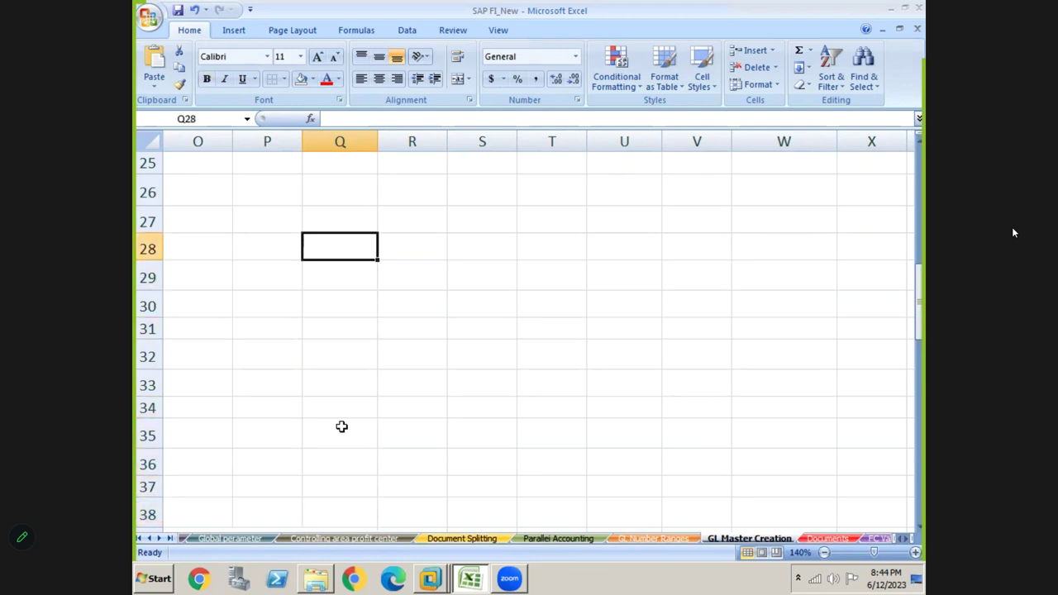
key(Right)
key(Right)
key(Down)
key(Down)
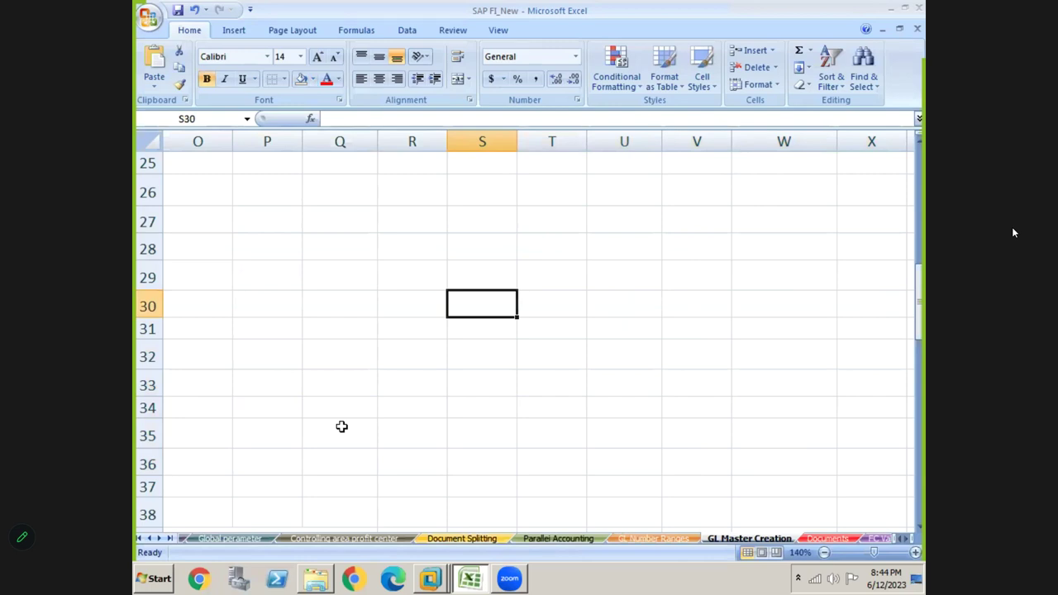
key(Up)
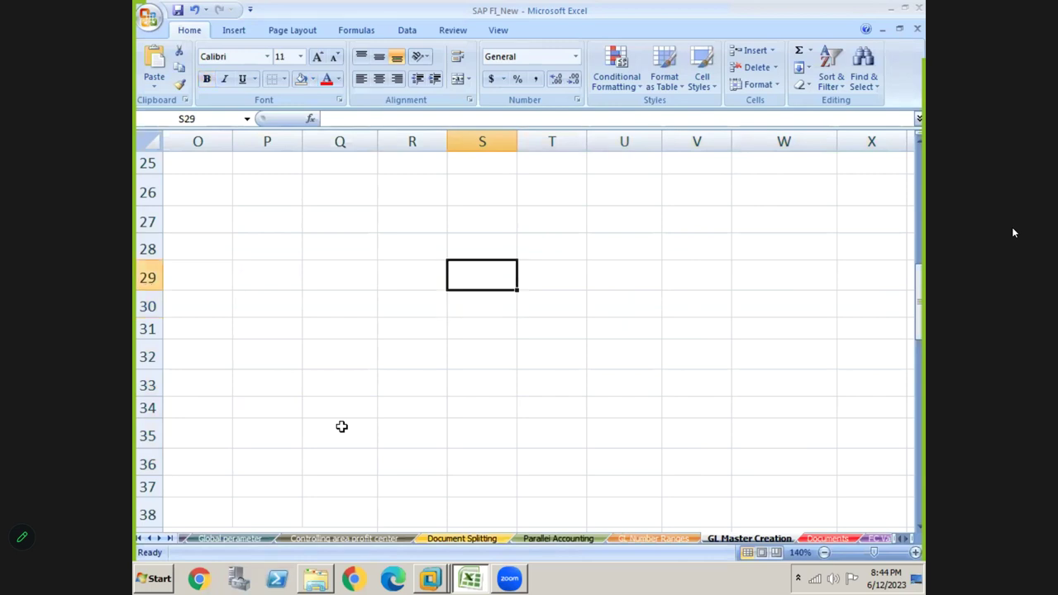
text(CM)
key(BackSpace)
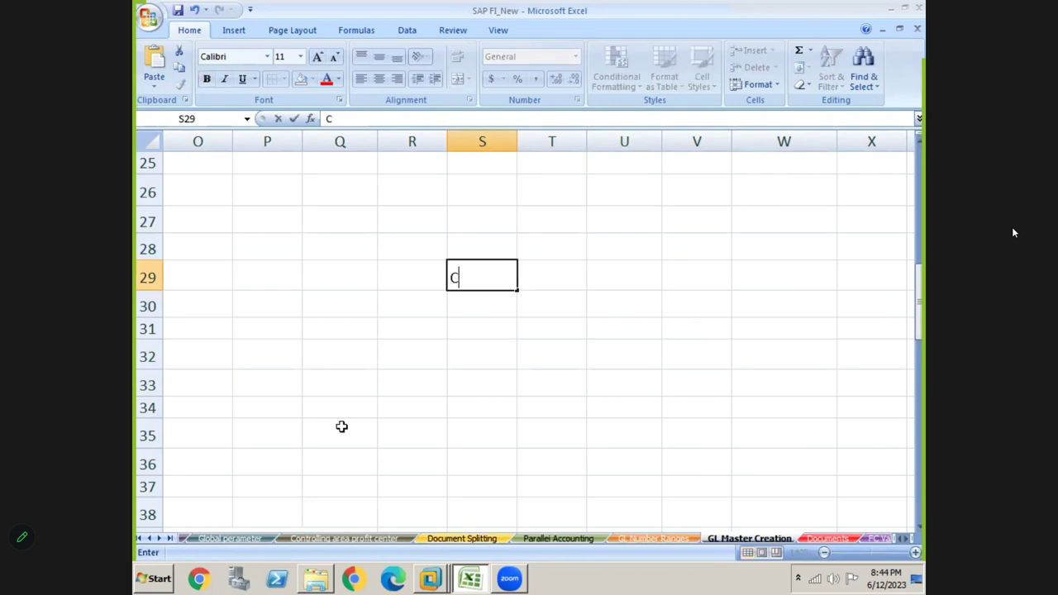
text(omm Paid)
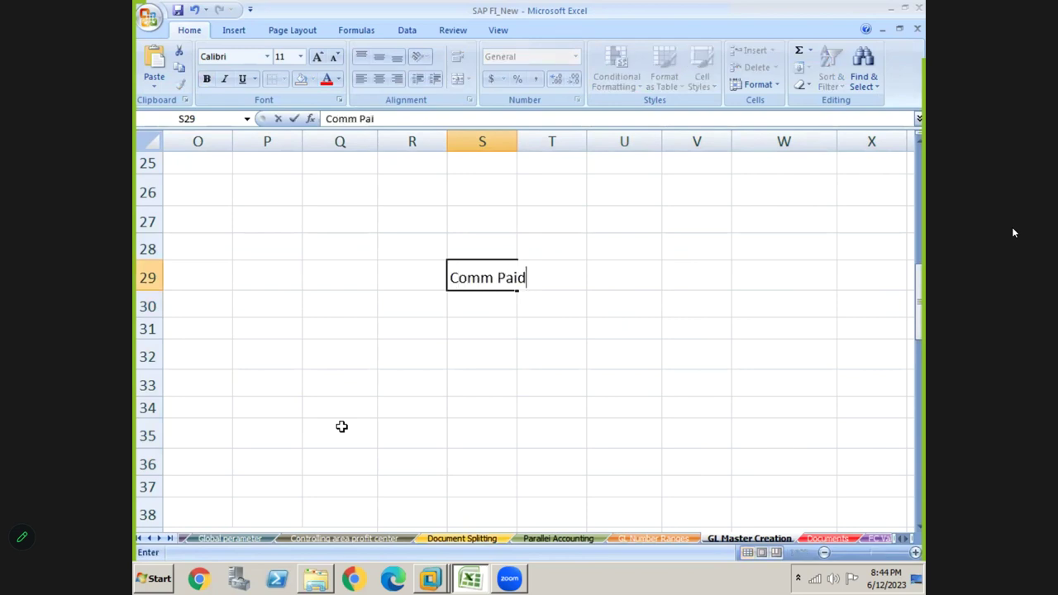
text( A/c Dr)
key(Return)
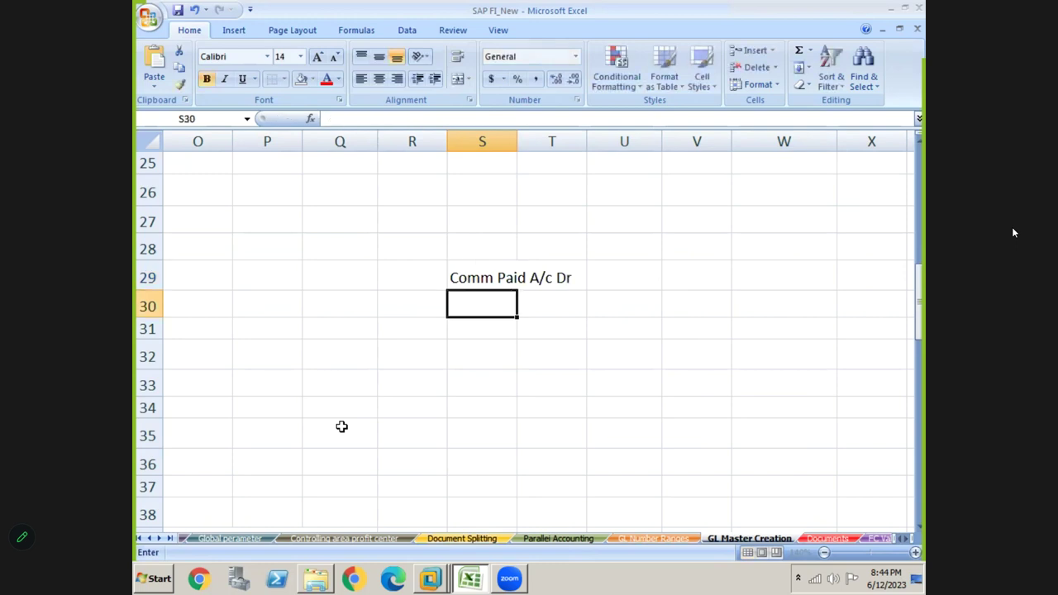
text(To Payable)
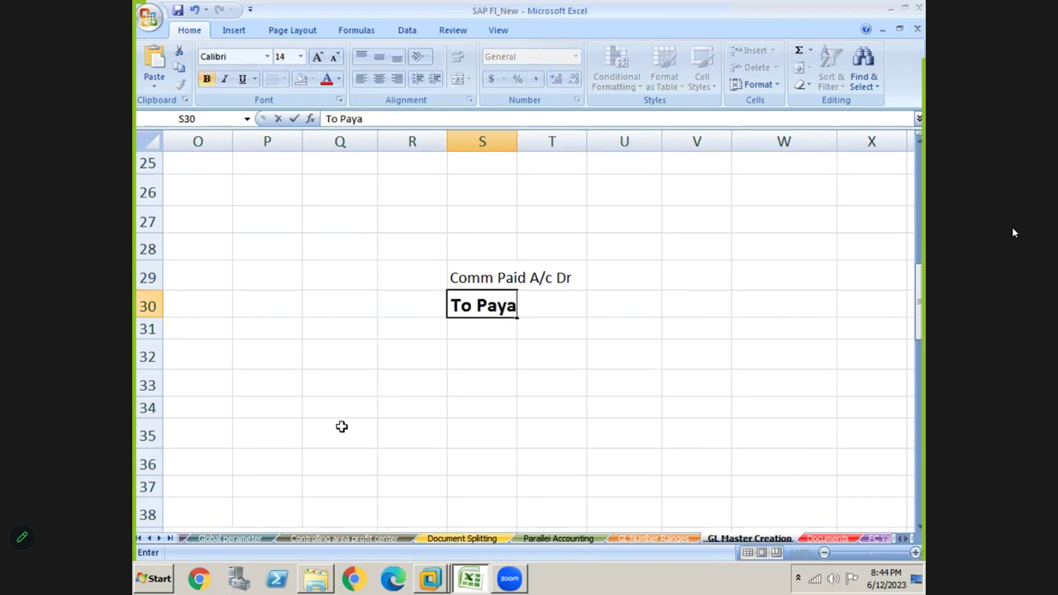
key(Return)
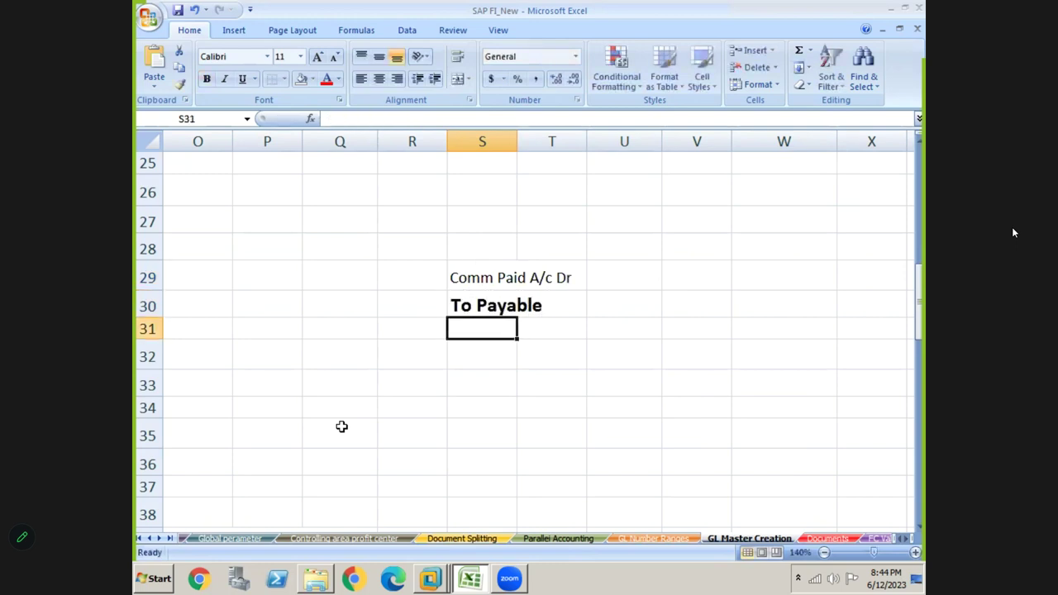
Step: Enter the amount 1000 in U29 and U30 for both lines of the journal entry
click(634, 285)
text(1000)
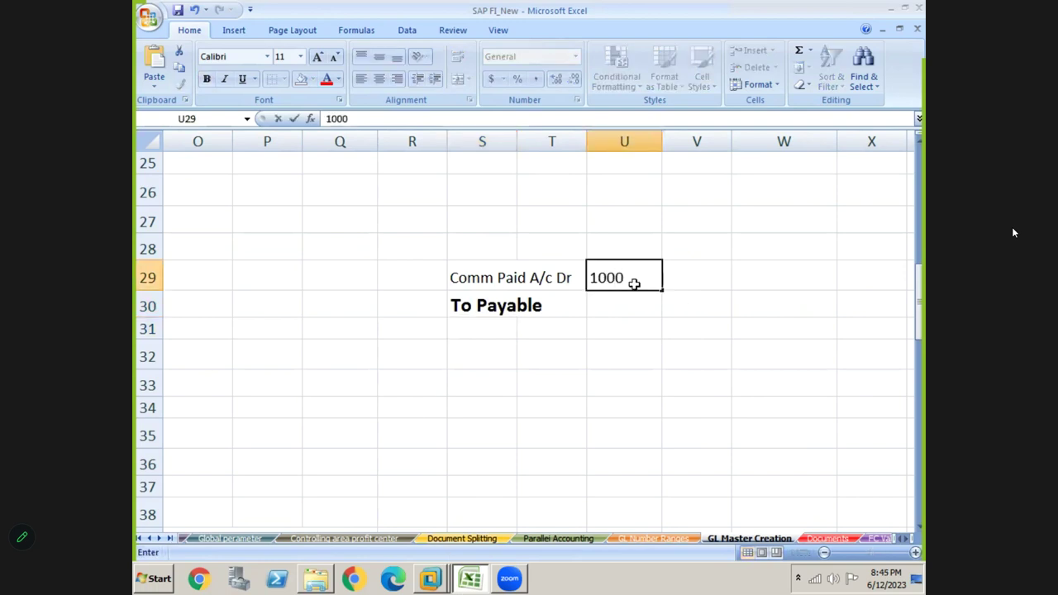
key(Return)
text(1000)
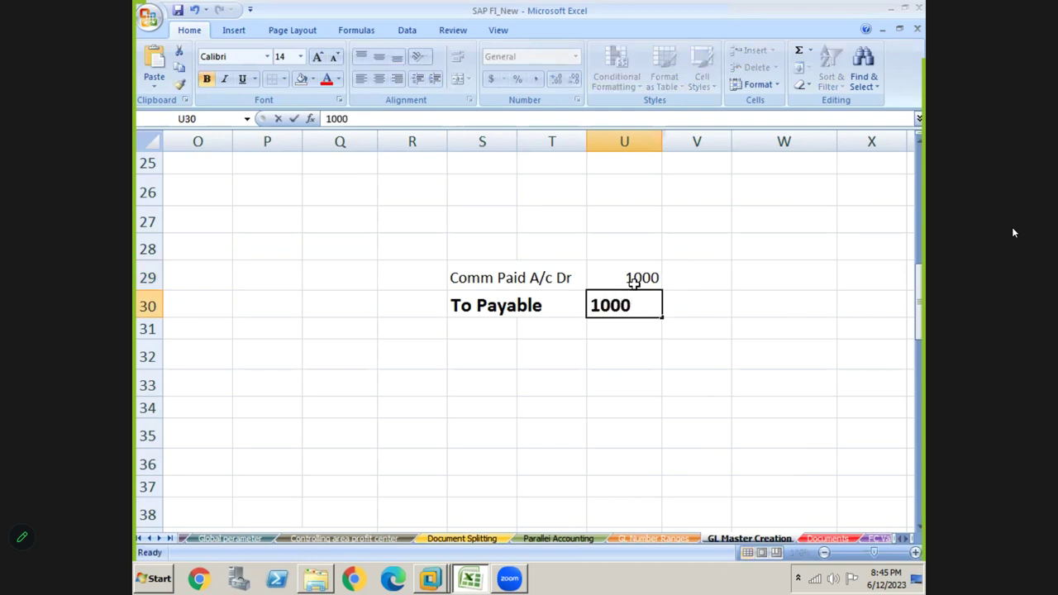
key(Return)
Step: Copy the formatting of the Comm Paid A/c Dr cell onto S30:U30 with Format Painter
click(444, 276)
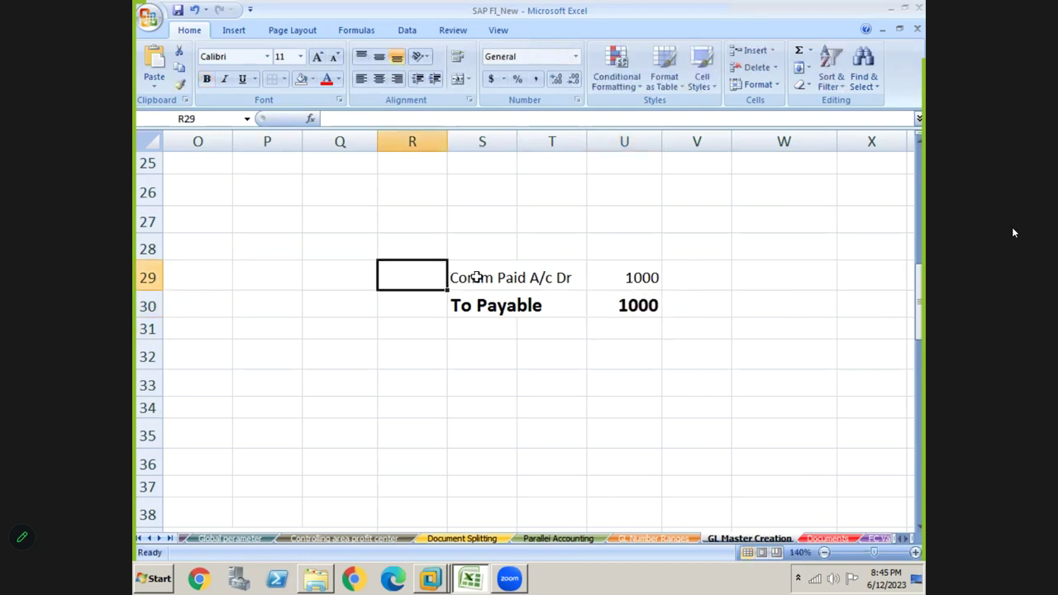
click(473, 278)
click(180, 85)
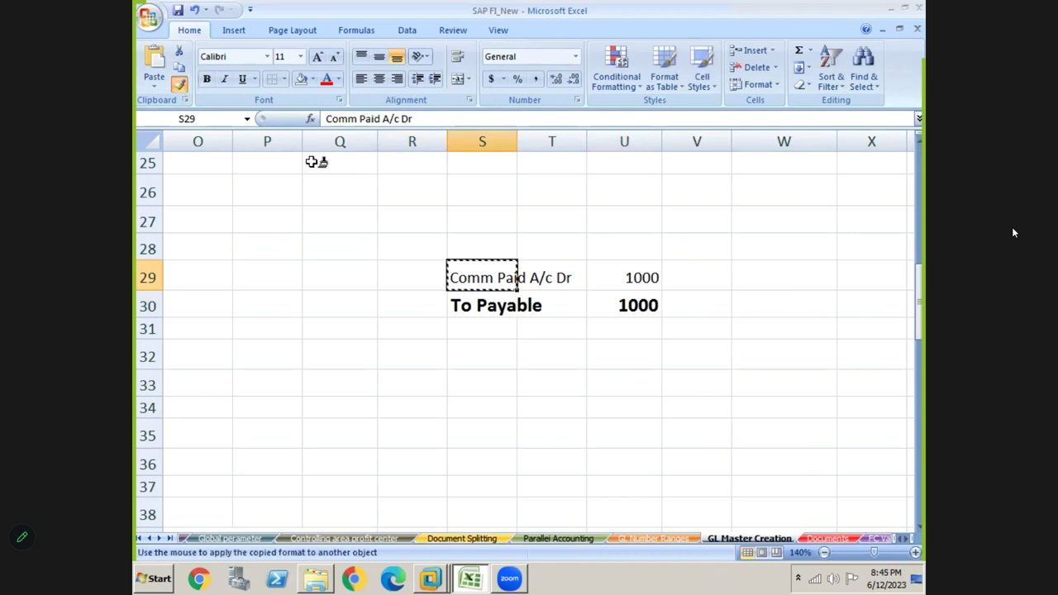
mouse_move(456, 308)
mouse_down()
mouse_move(658, 311)
mouse_move(620, 314)
mouse_up()
click(515, 381)
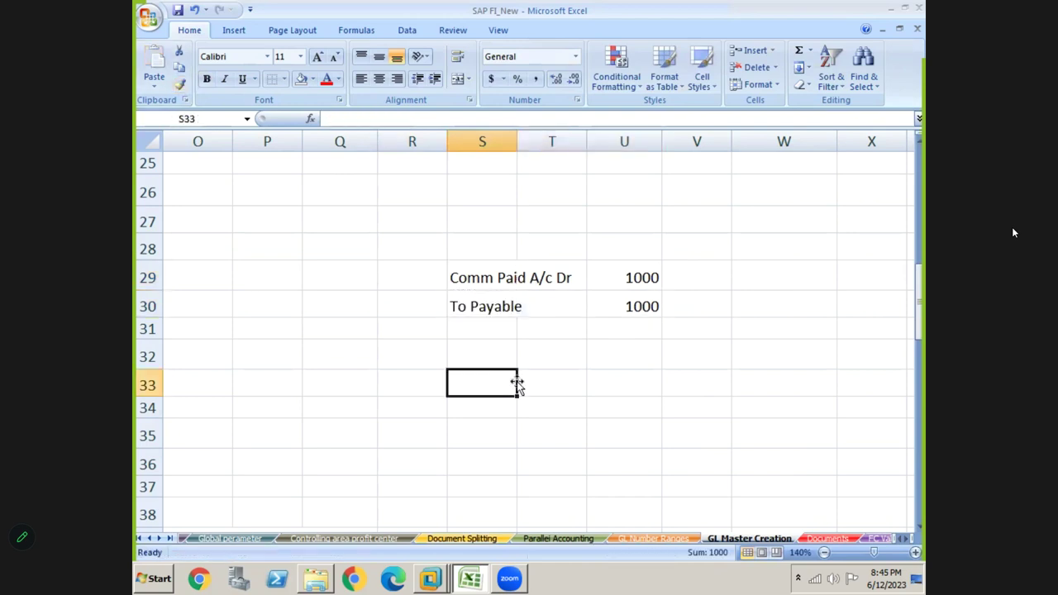
Step: List the ledgers 0L, P7 and P8 across cells S32, T32 and U32 below the journal entry
click(486, 358)
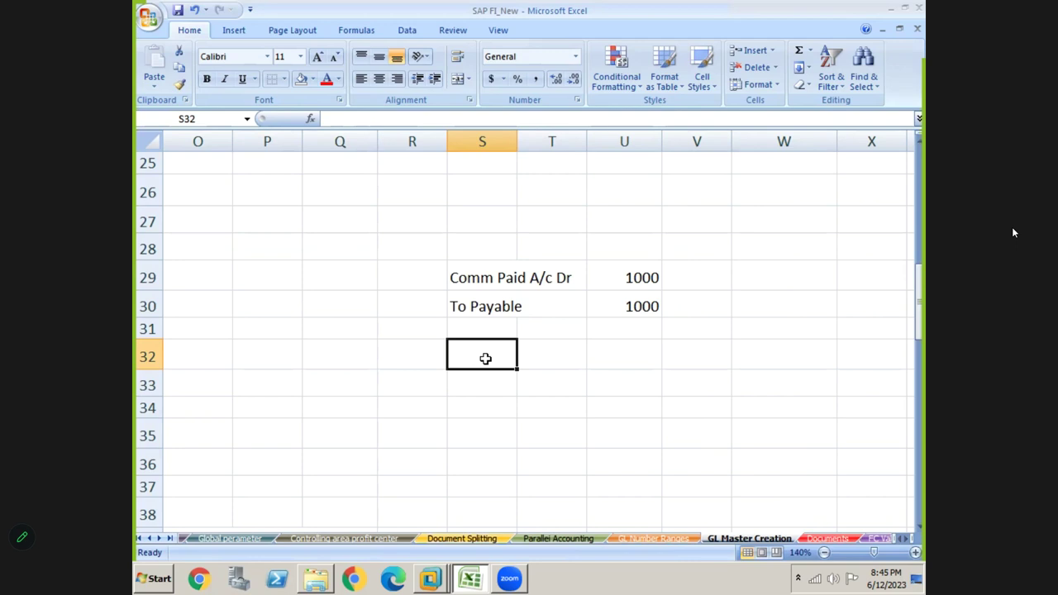
text('0L)
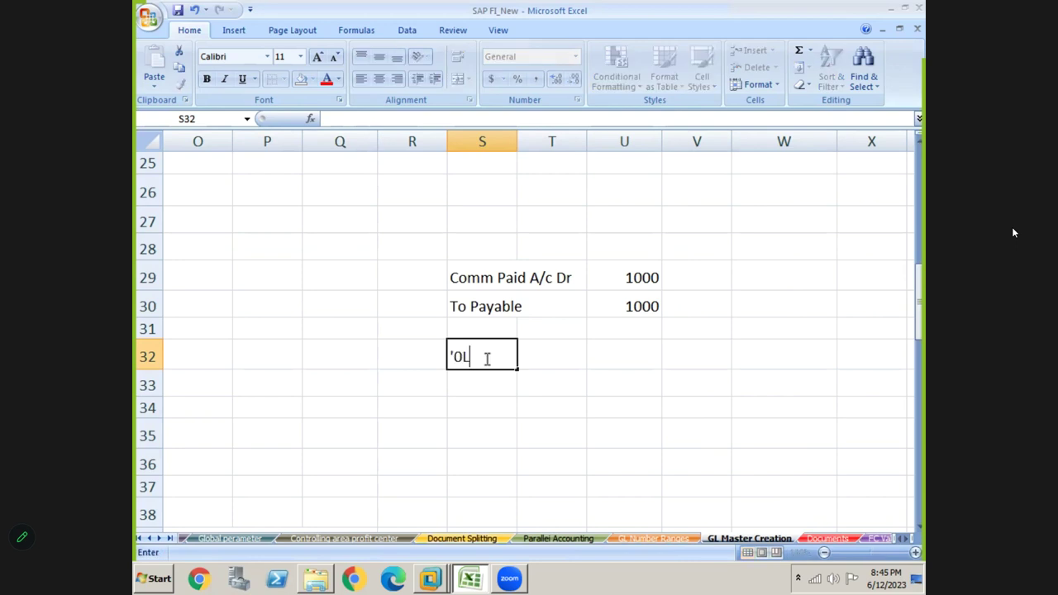
key(Tab)
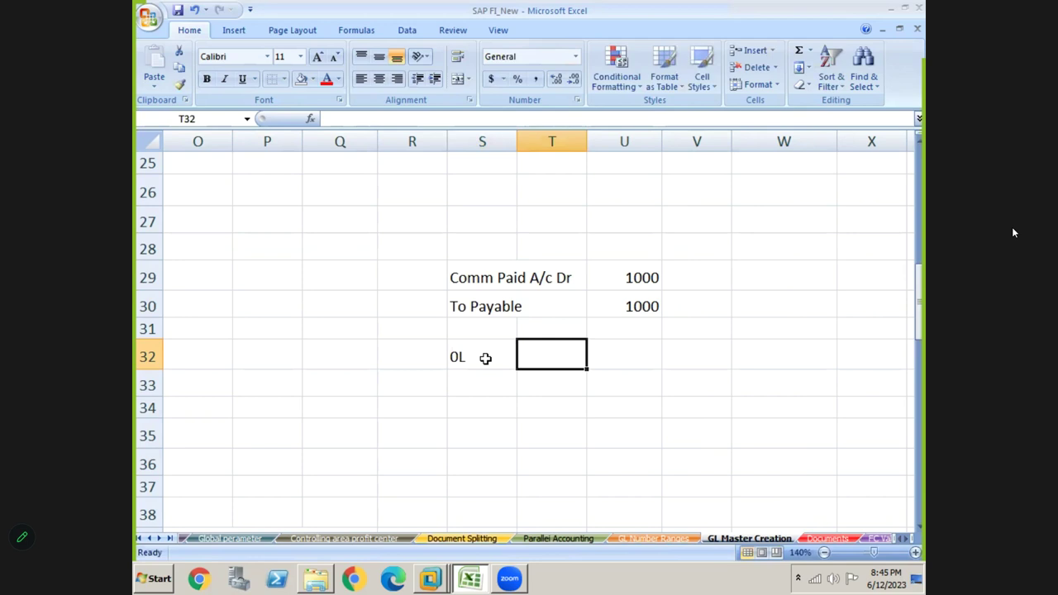
text(P7)
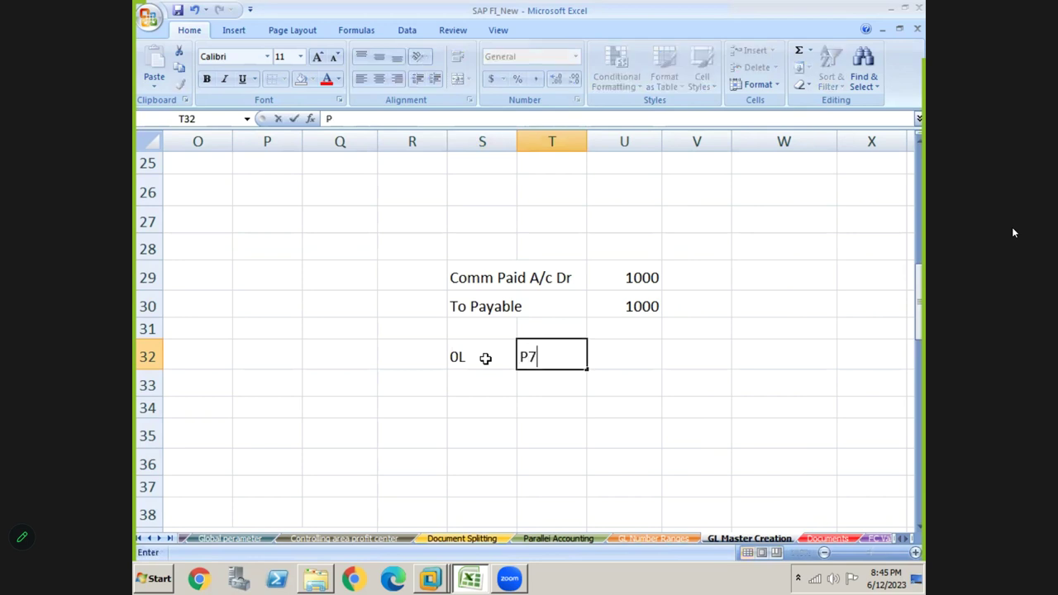
key(Tab)
text(P8)
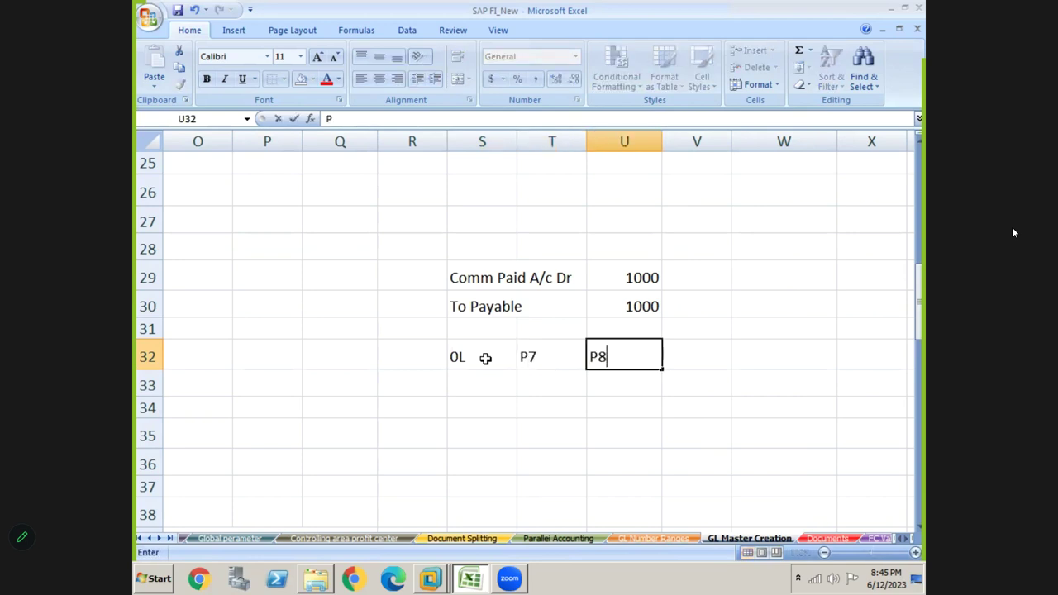
key(Return)
Step: Review the ledger row by selecting S32:U33, and the commission journal entry by selecting S29:U30
click(486, 358)
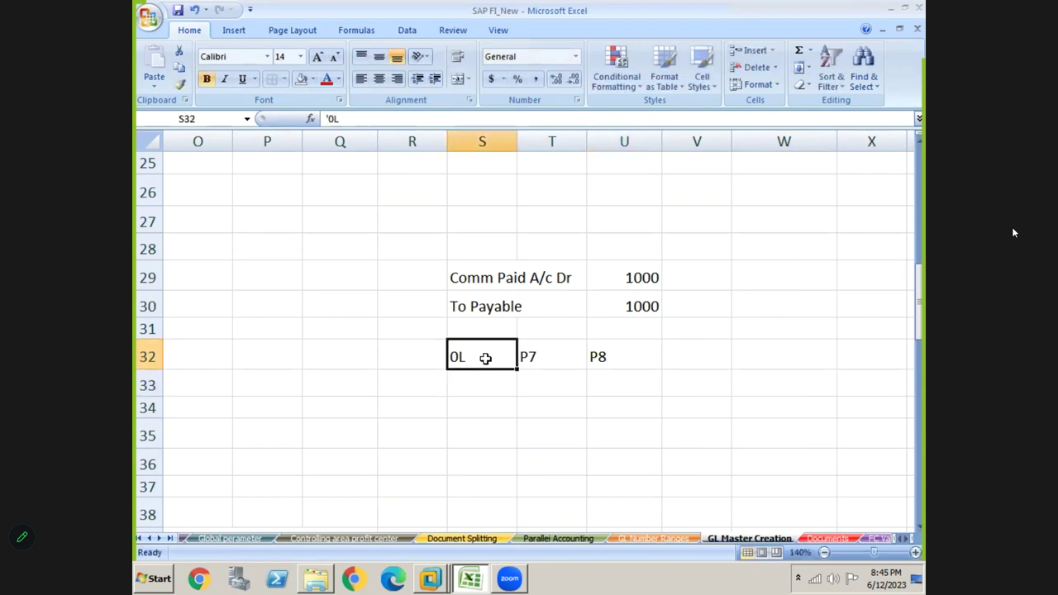
key(Right)
click(485, 358)
key(shift+Right)
key(shift+Right)
key(shift+Down)
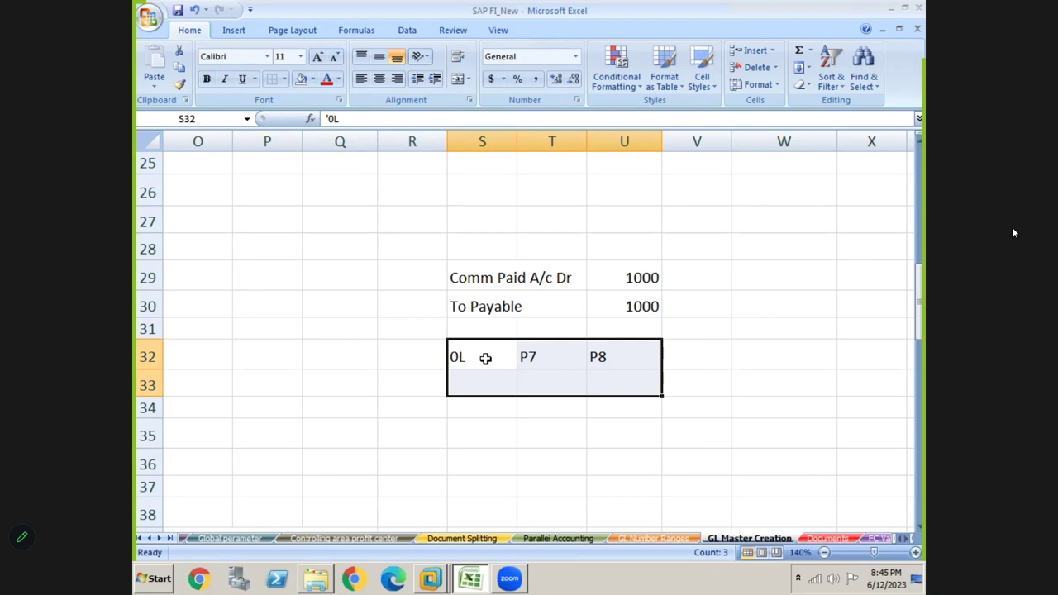
click(466, 286)
key(shift+Right)
key(shift+Right)
key(shift+Down)
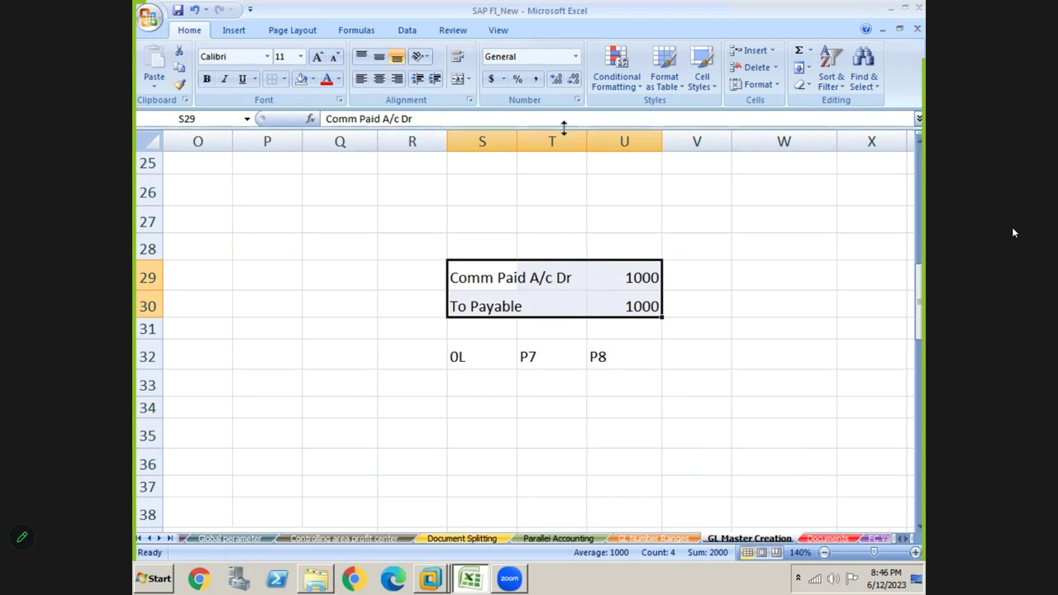
click(769, 368)
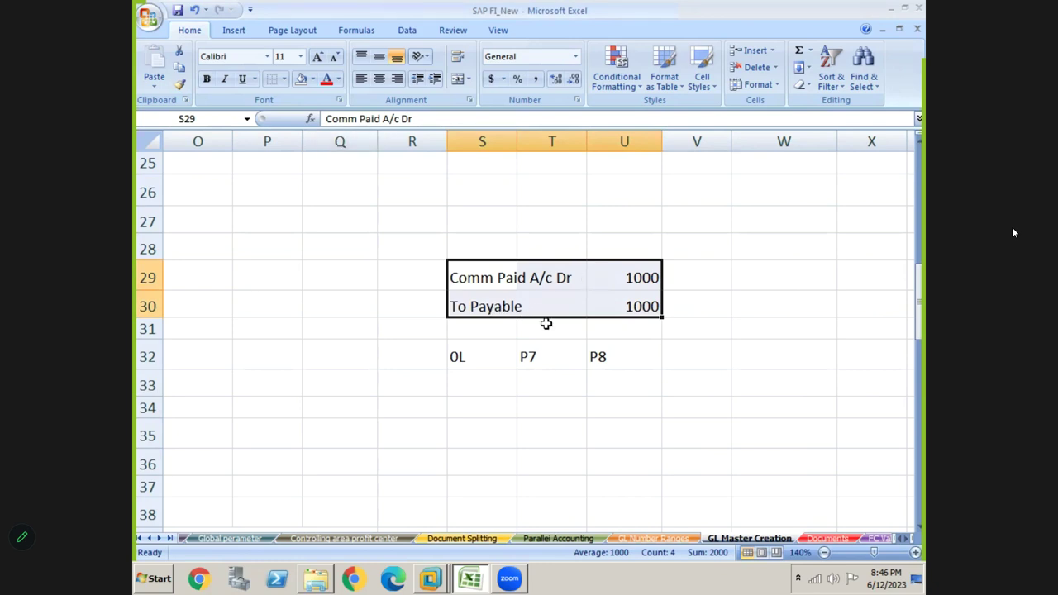
Step: Edit the credit line in S30 to read To COMM Payable
click(512, 304)
click(342, 118)
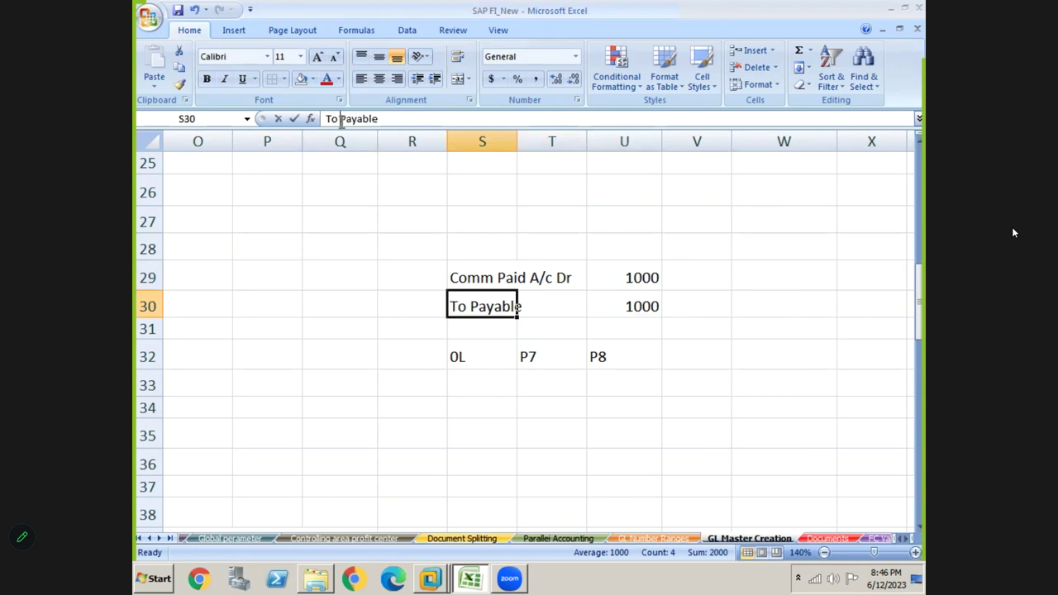
text(COMM)
key(Return)
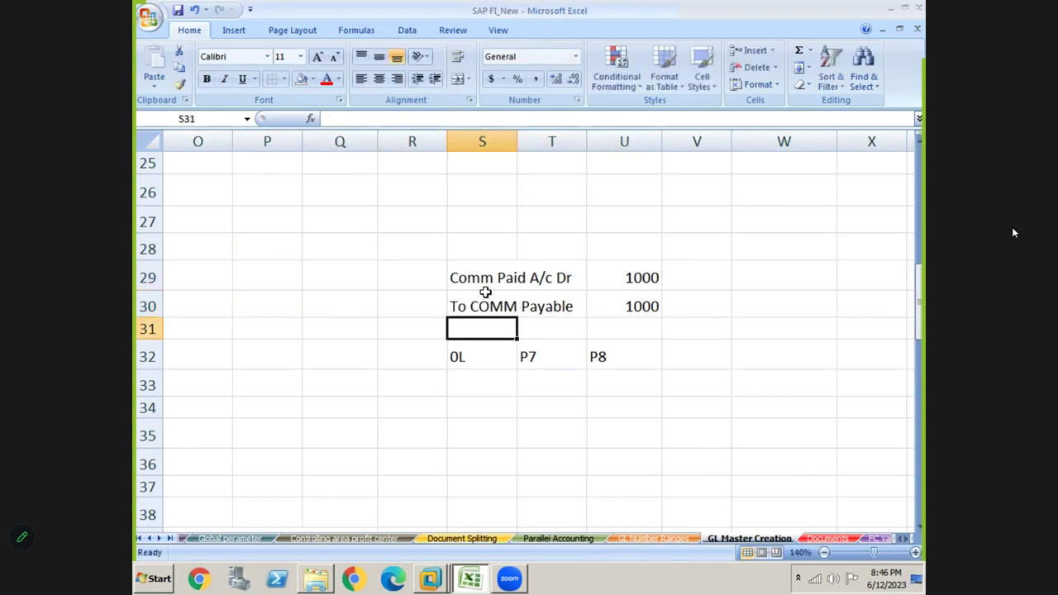
click(485, 294)
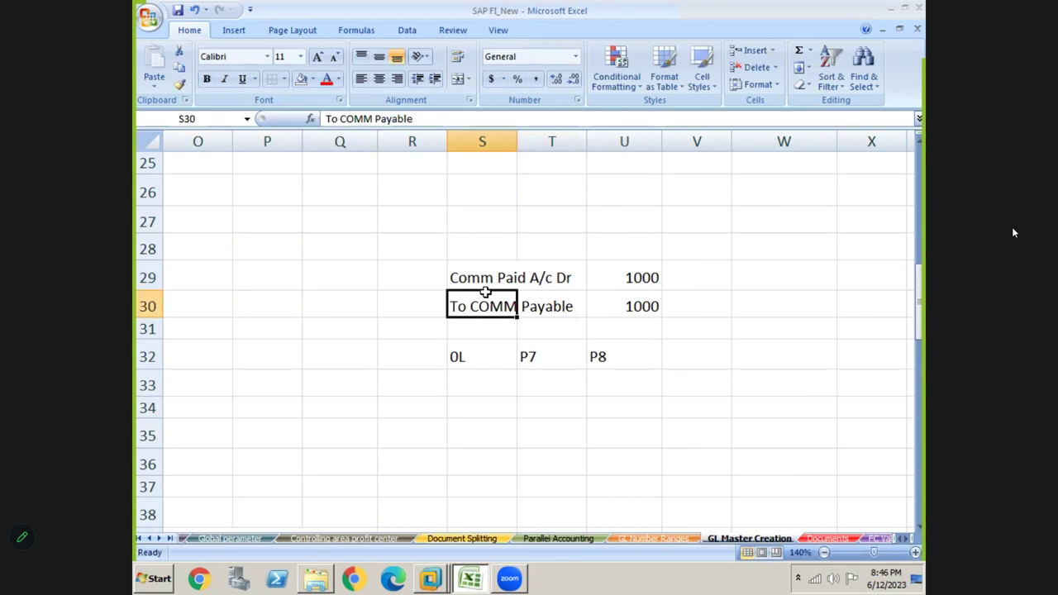
Step: Highlight the P7 ledger cell T32 with the standard orange fill and compare it with the 0L and P8 cells
click(536, 356)
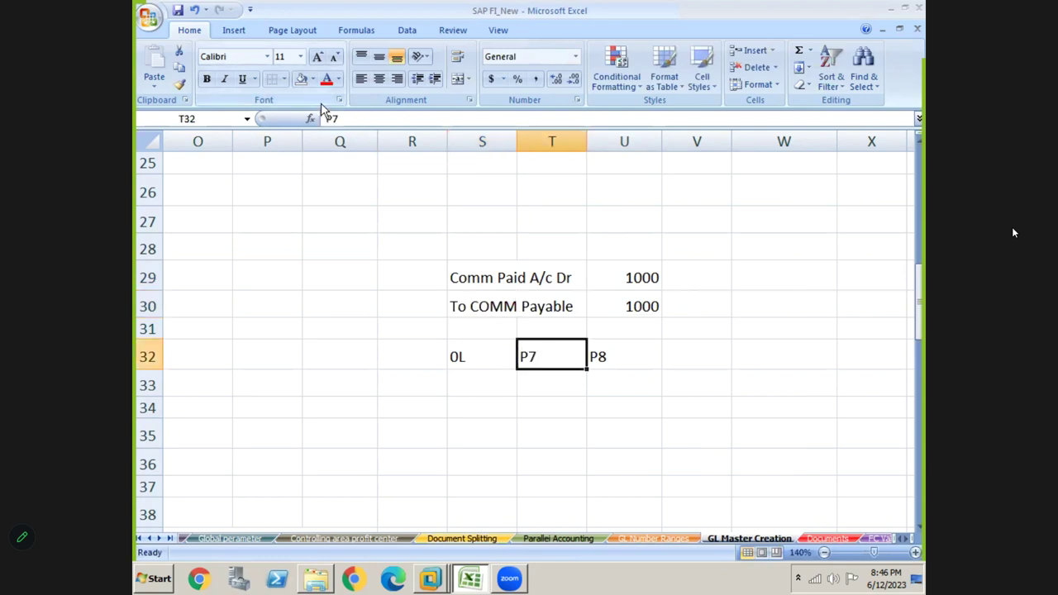
click(313, 78)
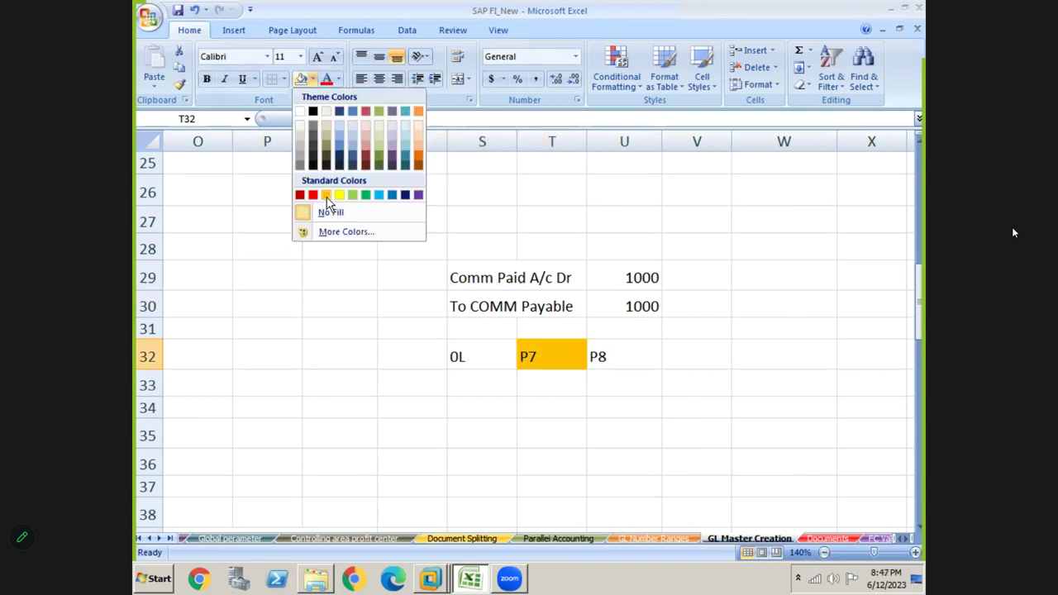
click(326, 196)
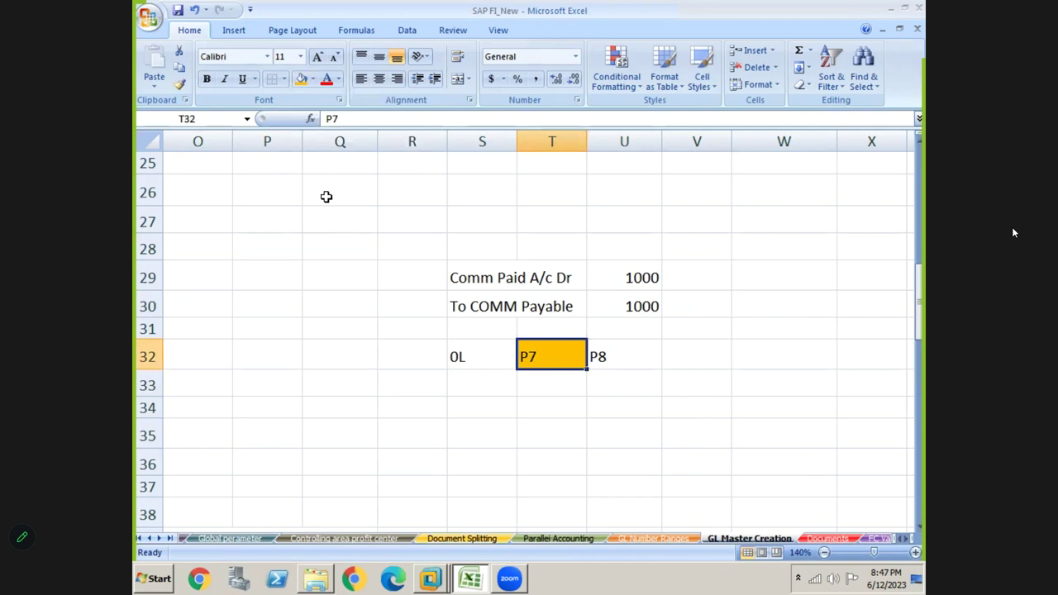
click(481, 360)
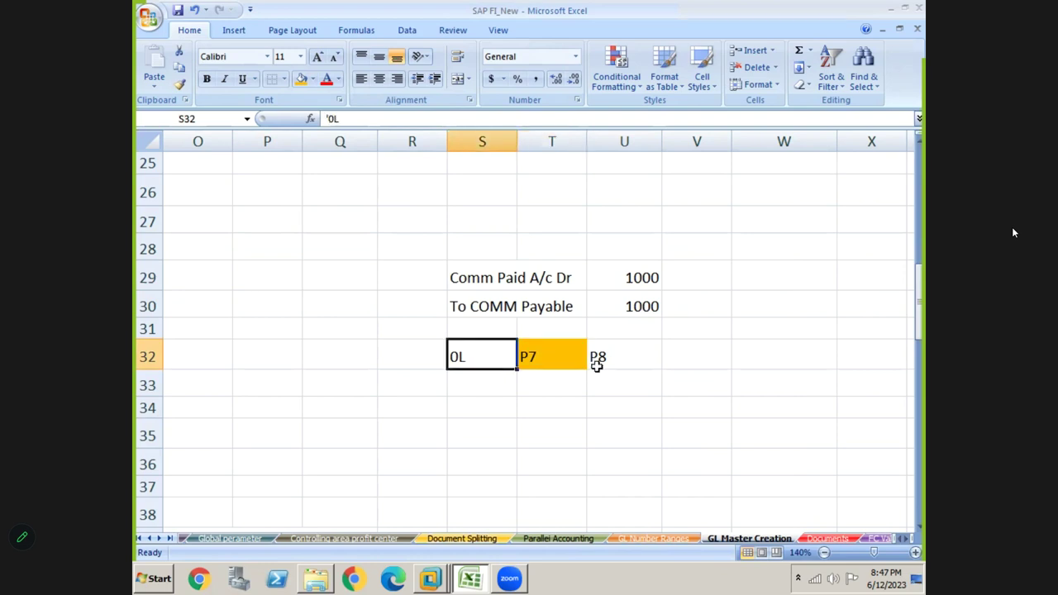
click(632, 360)
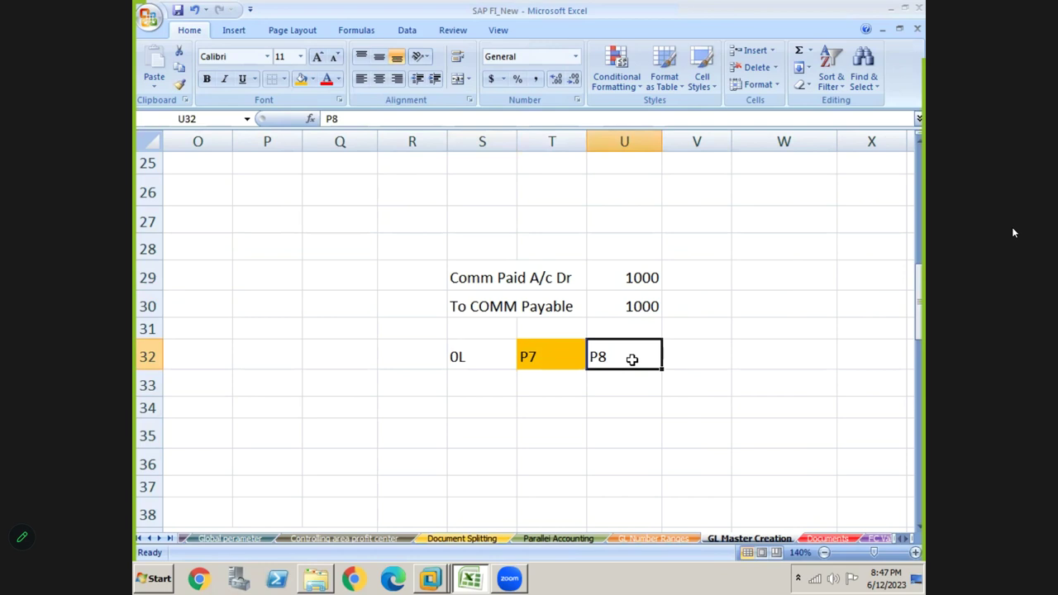
Step: Enter the transaction codes FB50/F-02 in Q27, above and beside the journal entry
click(362, 227)
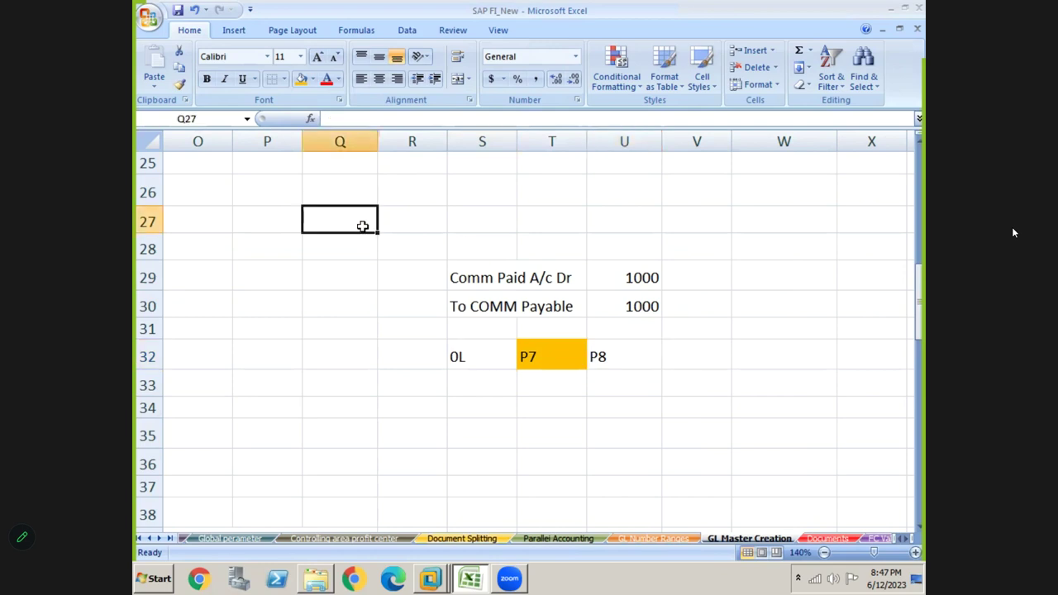
text(FB5)
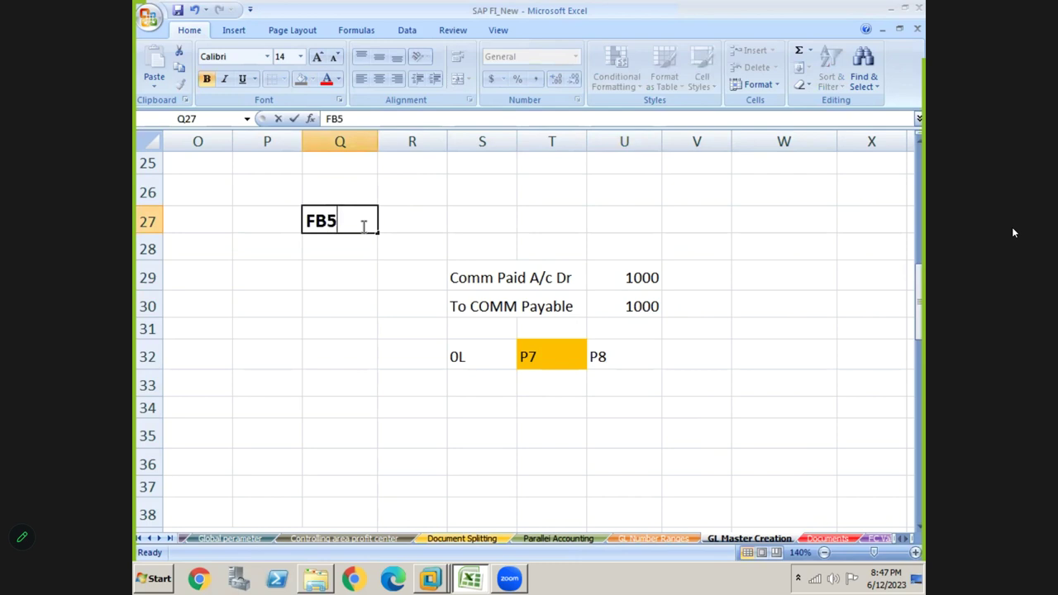
text(0/F)
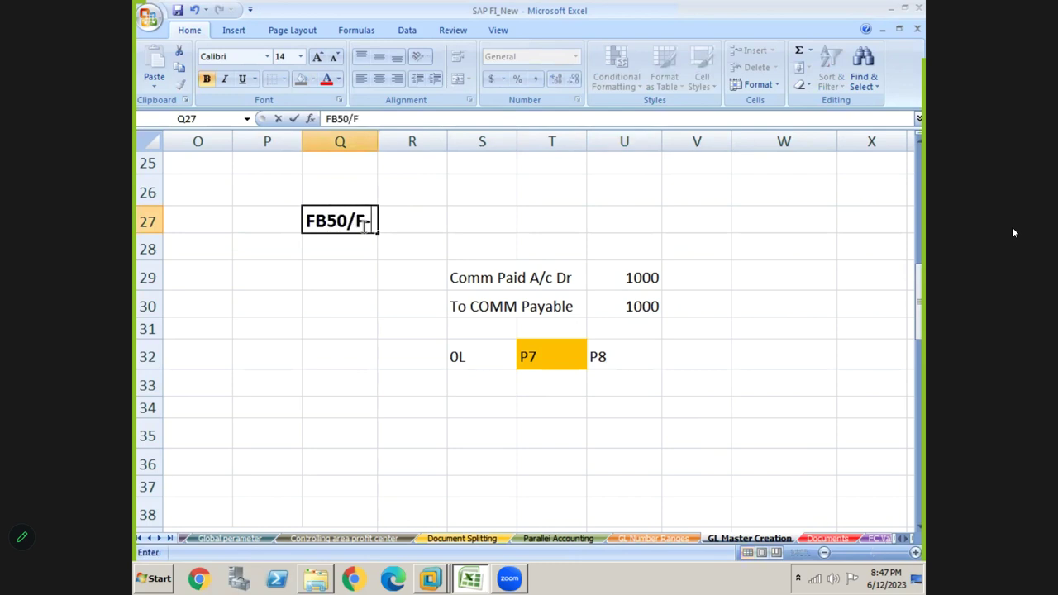
text(-02)
key(Return)
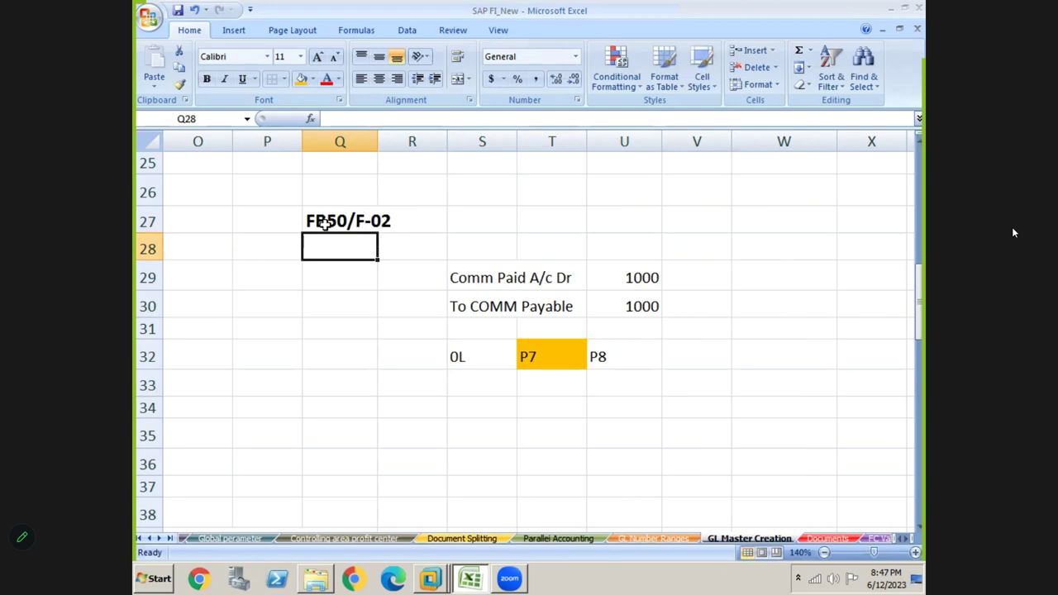
Step: Review both lines of the commission journal entry together by selecting S29:U30
click(464, 277)
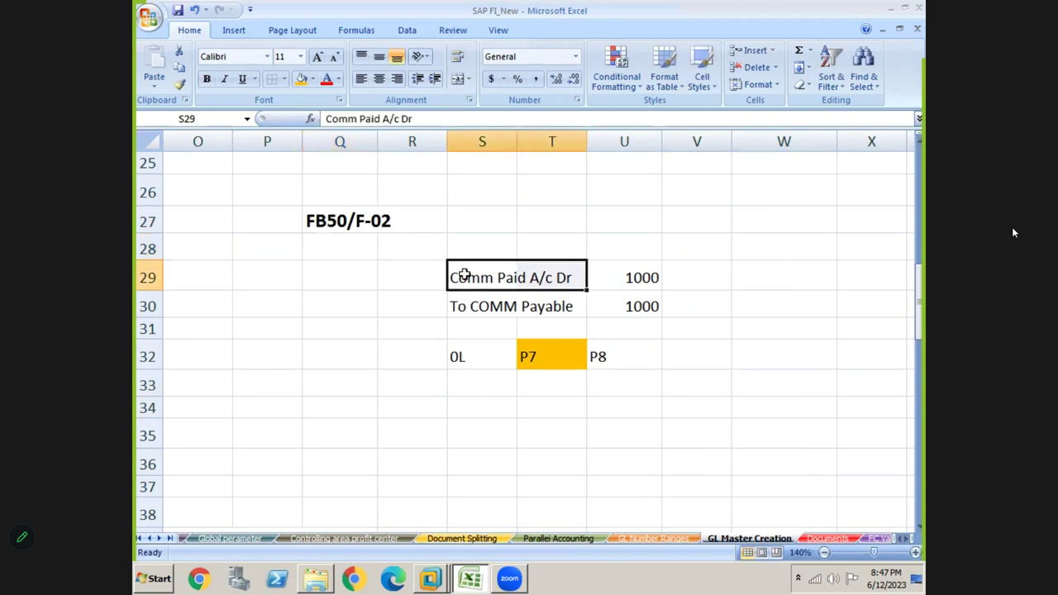
key(shift+Right)
key(shift+Down)
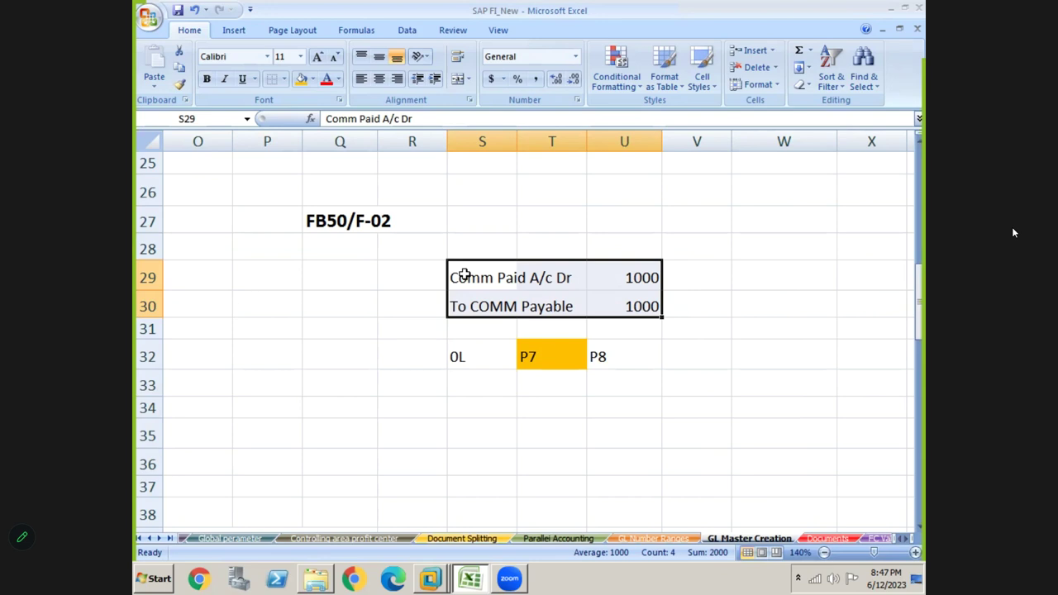
Step: Enter the transaction code FB50L in Q29 beside the journal entry and make it bold
click(331, 277)
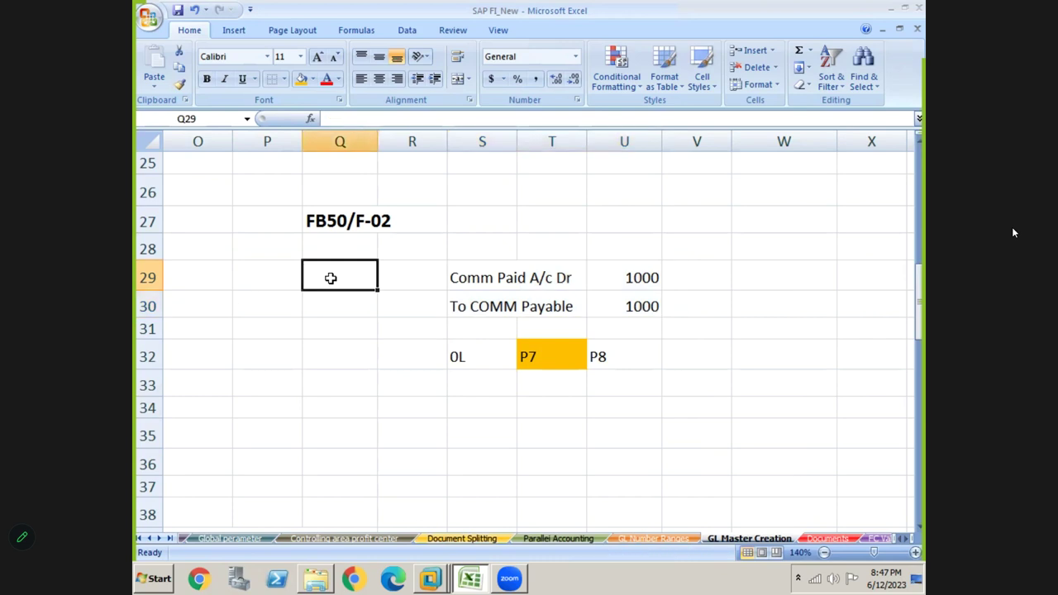
text(FB0\)
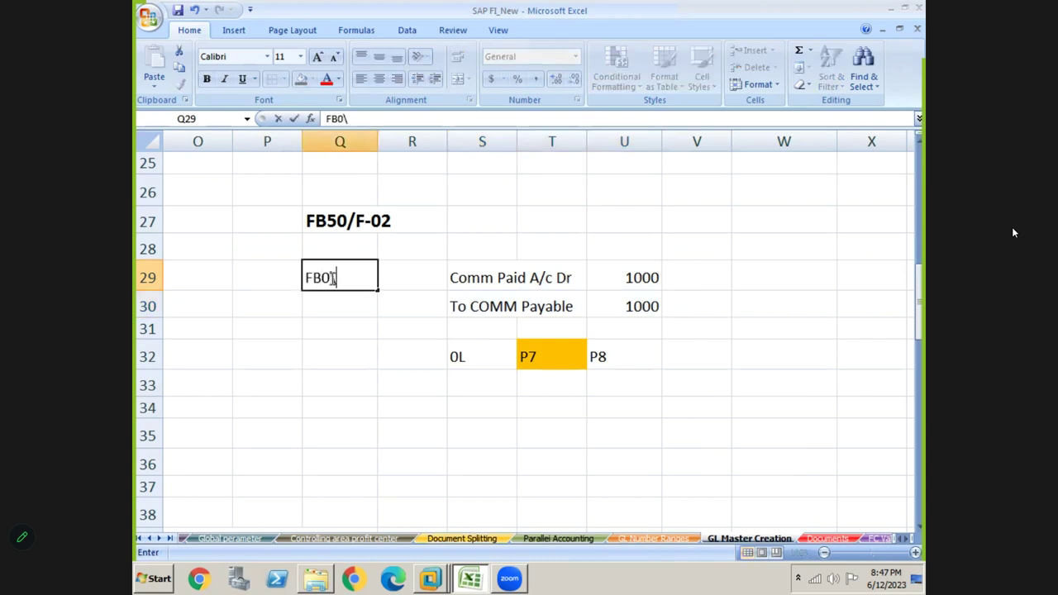
key(BackSpace)
key(BackSpace)
text(50L)
key(Return)
click(331, 279)
click(207, 83)
click(392, 385)
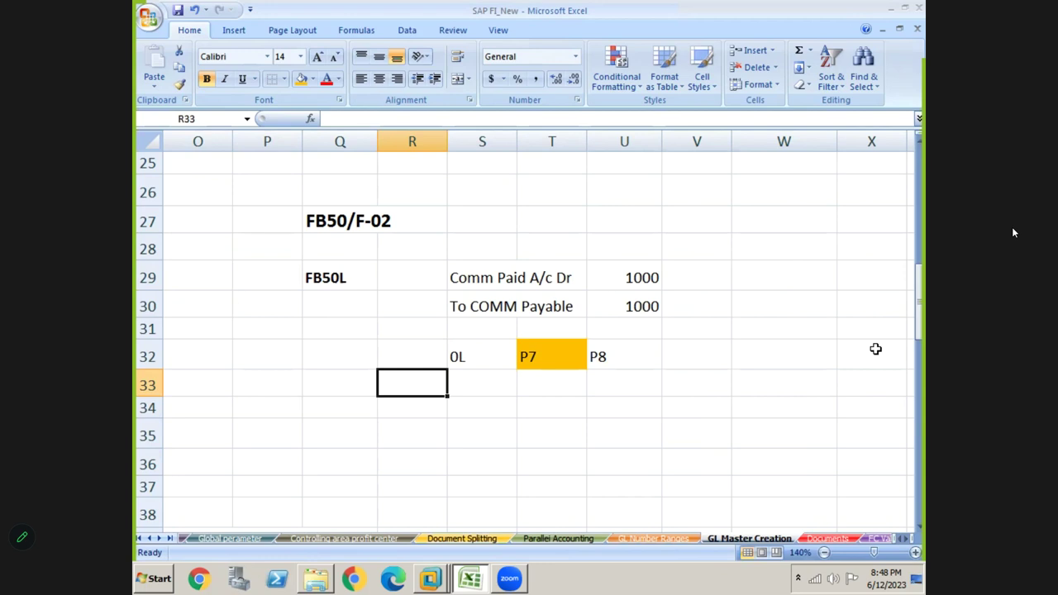
Step: Find section 7, Enter G/L Account Document for Ledger Group, in the sheet's contents and check its transaction code in I38
click(351, 282)
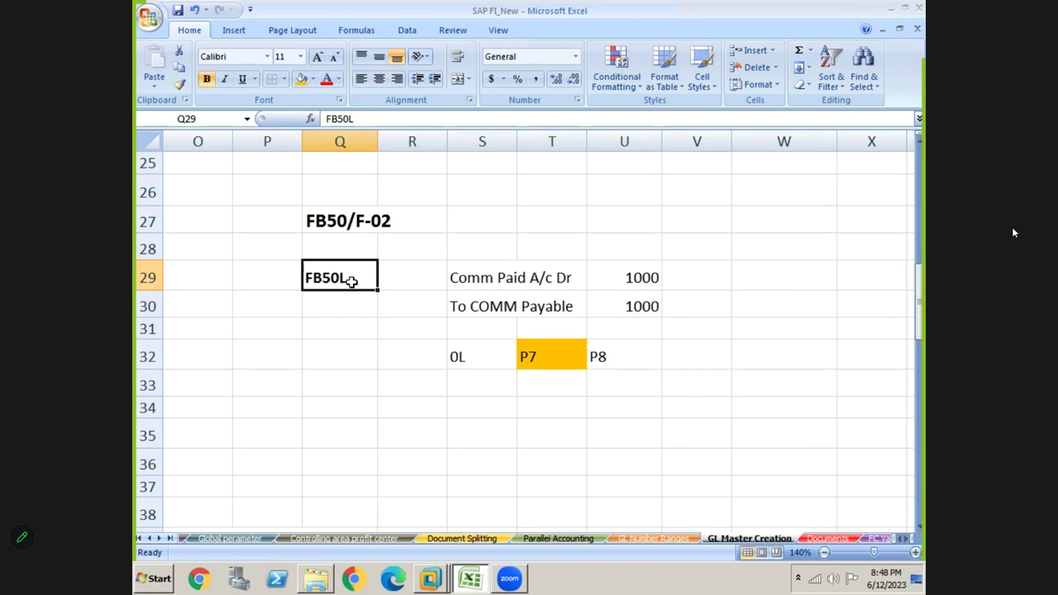
key(Left)
key(Left)
key(Left)
key(Left)
key(Left)
key(Left)
key(Left)
key(Left)
key(Left)
key(Left)
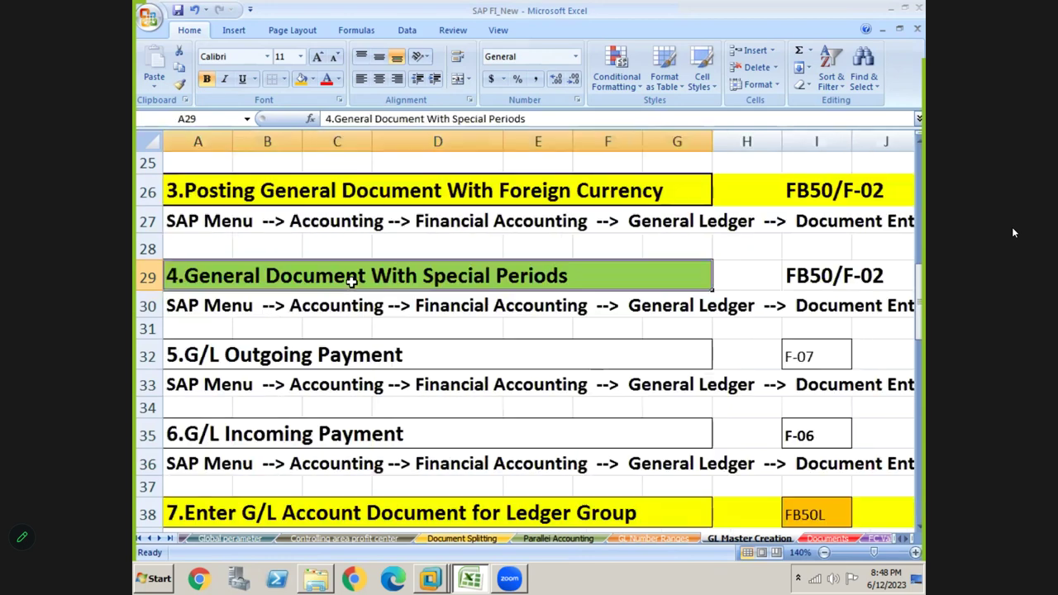
key(Down)
key(Down)
key(Down)
key(Down)
key(Down)
key(Down)
key(Down)
key(Down)
key(Down)
key(Down)
key(Down)
key(Down)
key(Down)
key(Down)
key(Down)
key(Down)
key(Down)
key(Down)
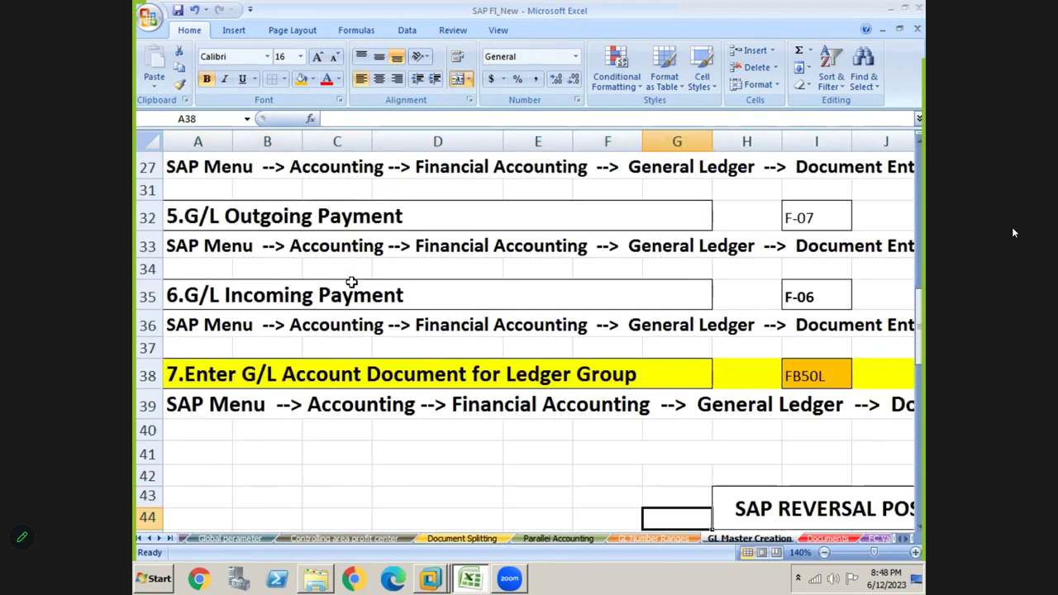
key(Right)
key(Right)
key(Up)
key(Up)
key(Up)
key(Up)
key(Up)
key(Up)
key(Up)
key(Up)
key(Up)
key(Up)
key(Up)
key(Up)
key(Up)
key(Up)
key(Up)
key(Up)
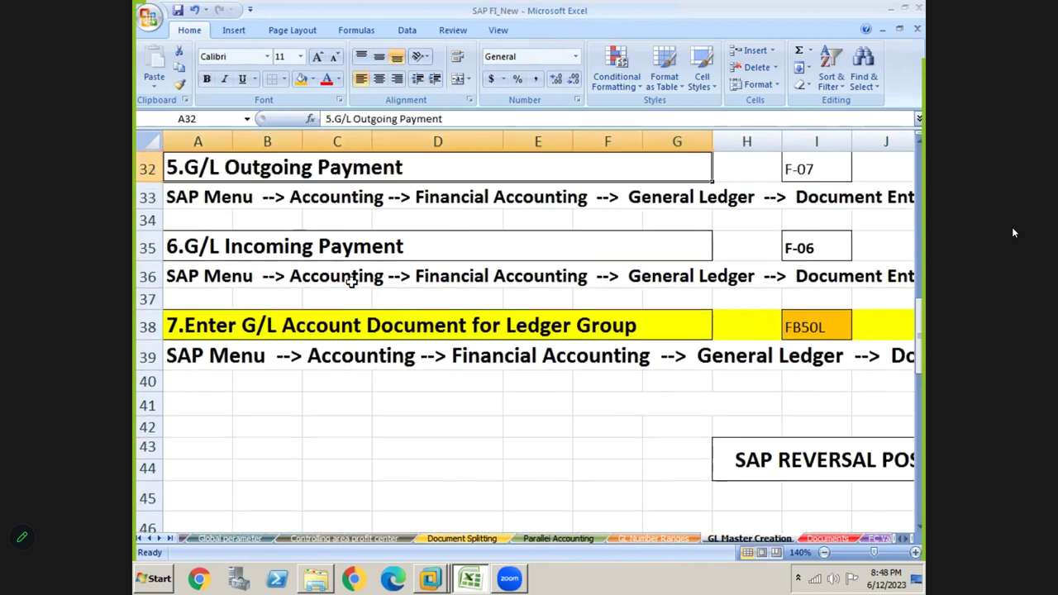
click(228, 354)
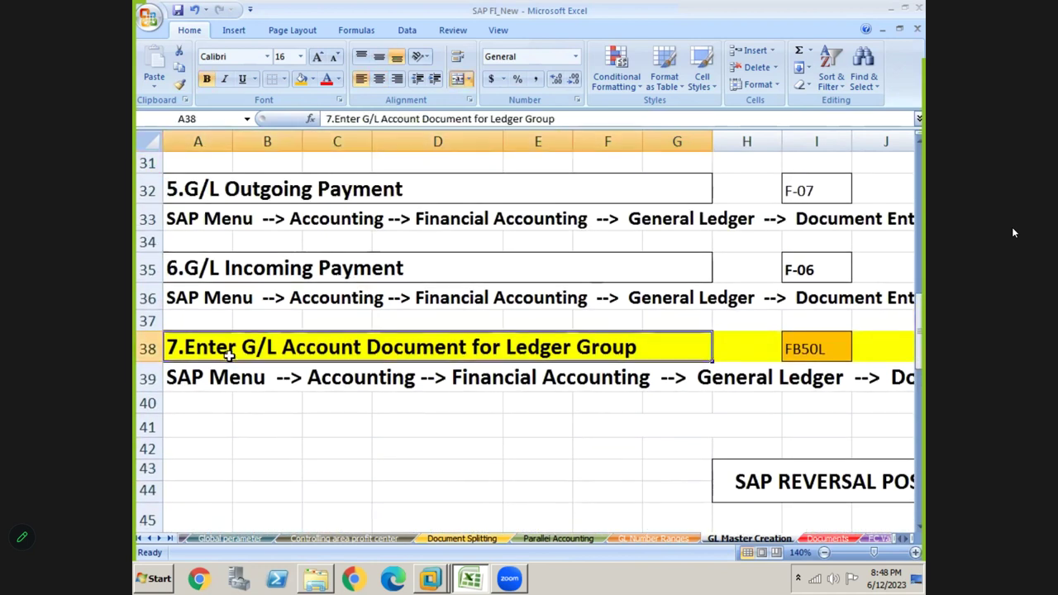
click(816, 353)
Step: Switch to SAP and leave the displayed document to return to the SAP Easy Access screen
key(alt+Tab)
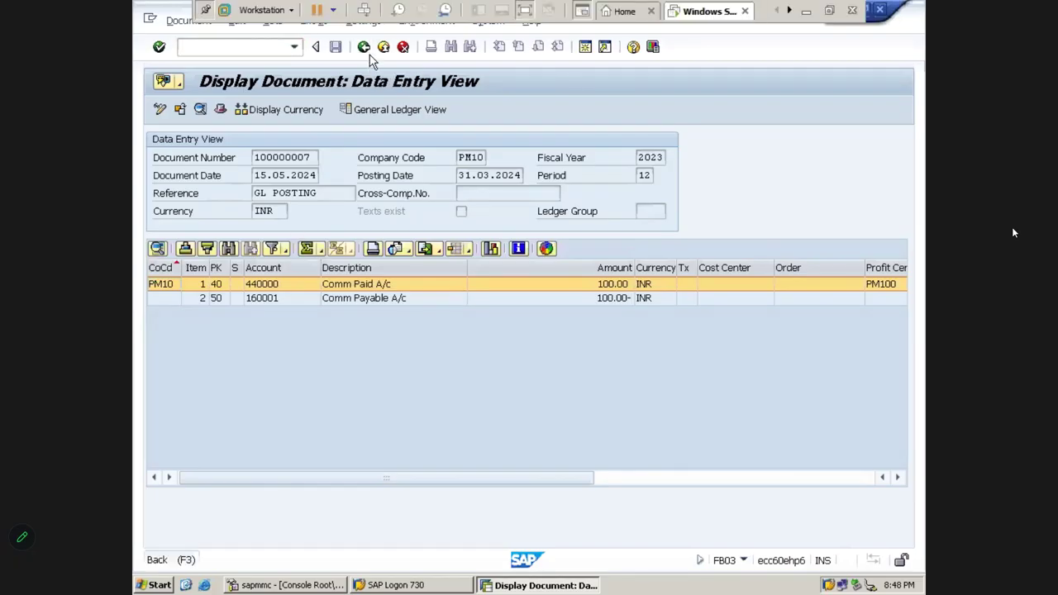
click(369, 54)
click(368, 55)
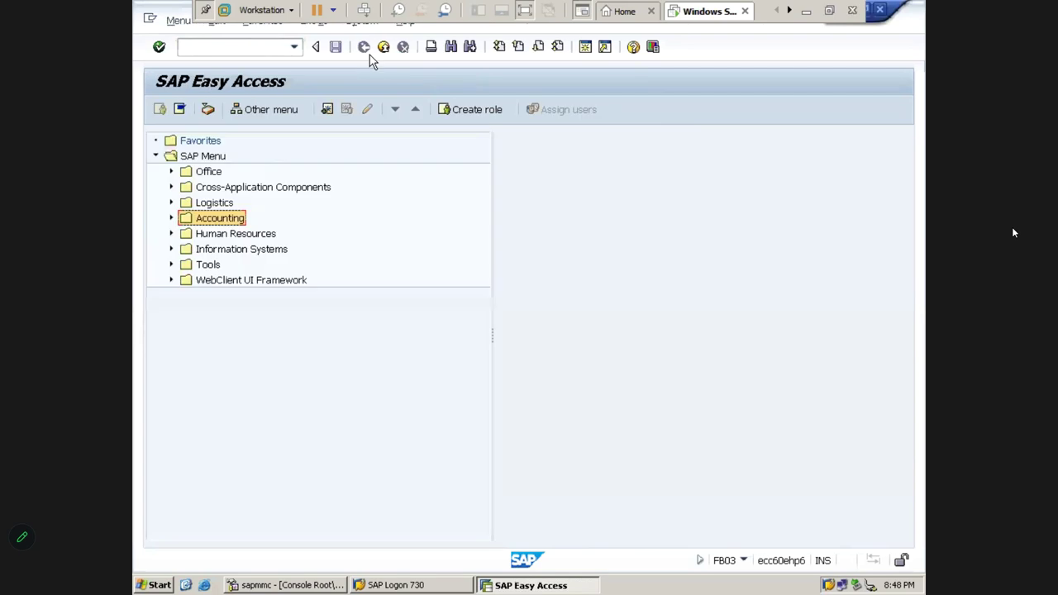
click(267, 46)
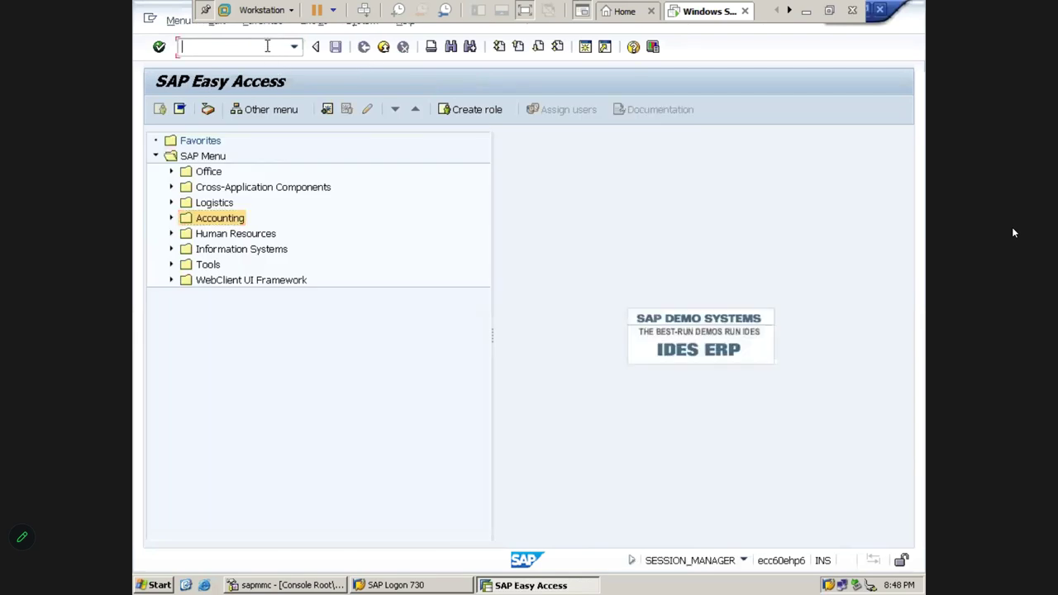
Step: Expand the SAP menu tree through Accounting, Financial Accounting and General Ledger to the Document Entry transactions
click(205, 157)
key(Down)
key(Down)
key(Down)
key(Down)
key(Right)
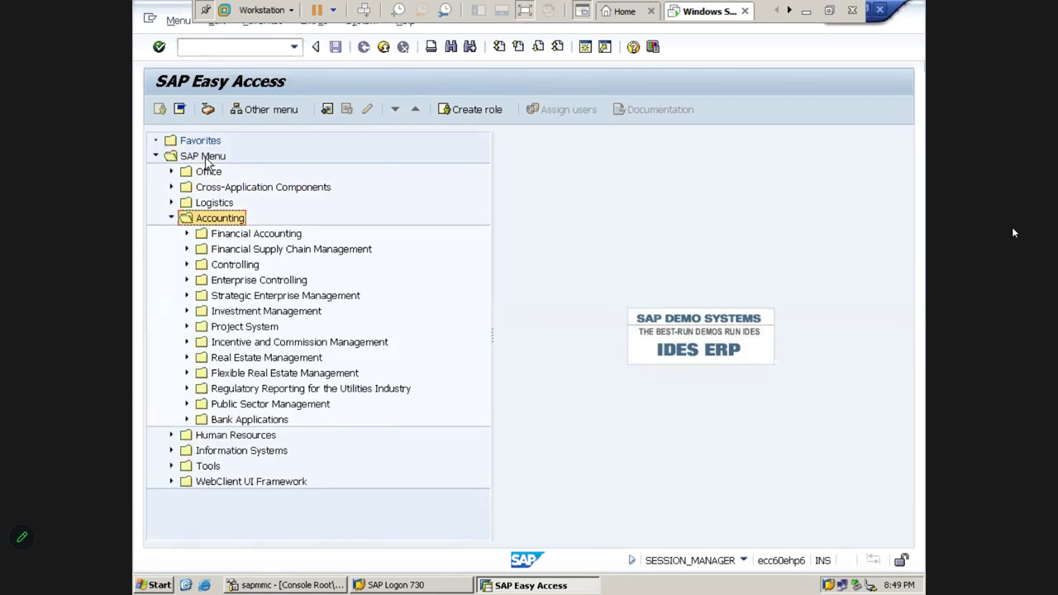
key(Down)
key(Right)
key(Down)
key(Right)
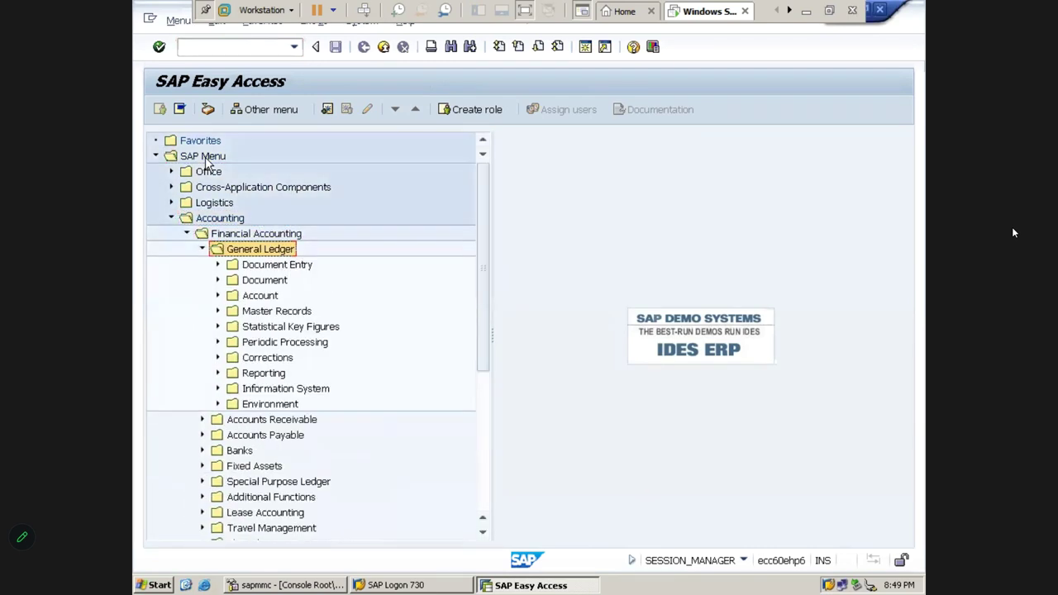
key(Down)
key(Right)
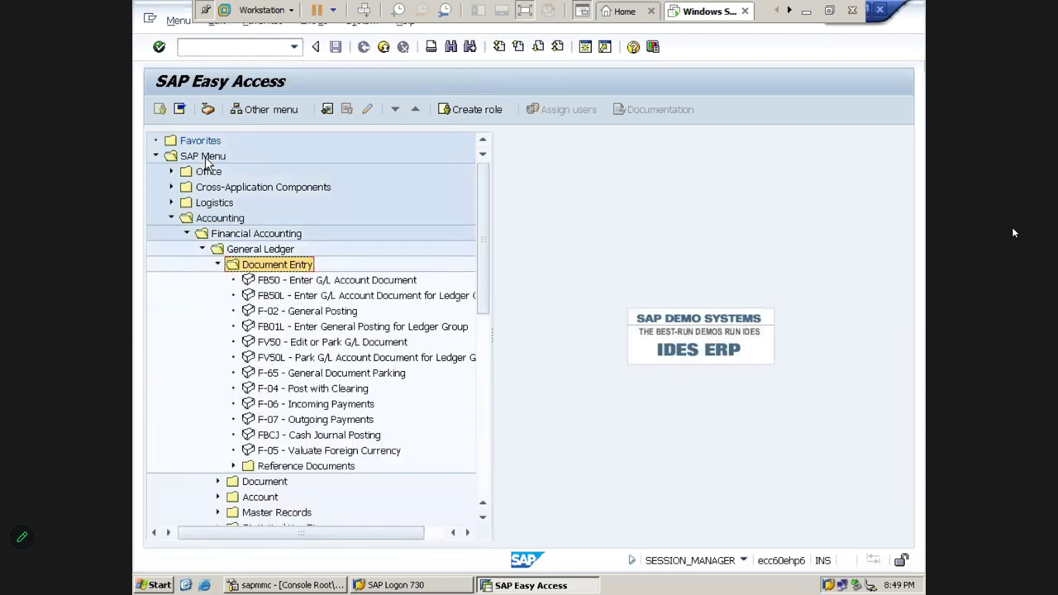
Step: Compare the FB50, FB50L and F-02 transactions under Document Entry
click(273, 301)
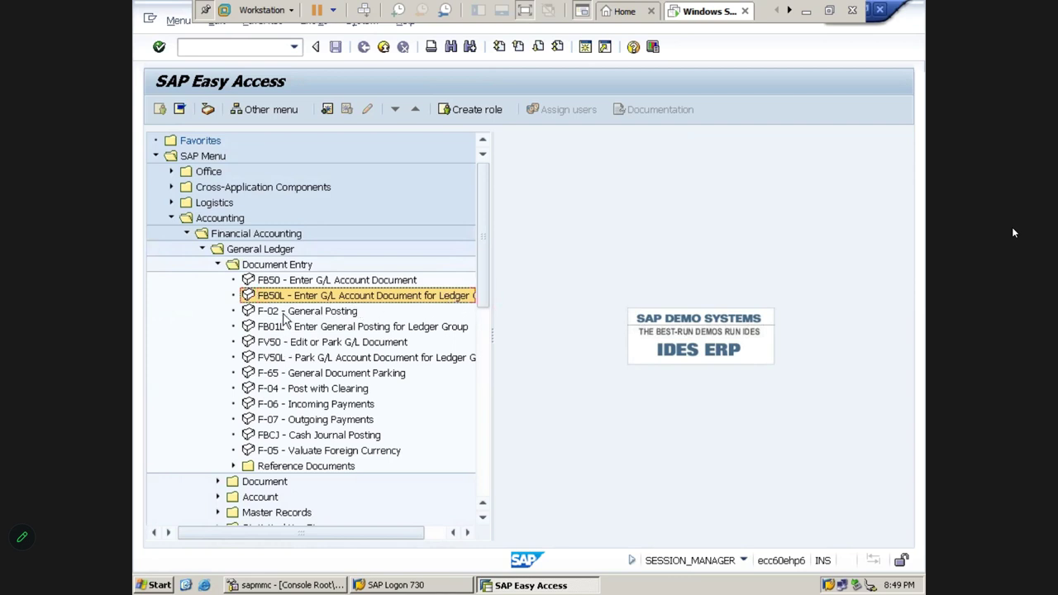
click(279, 285)
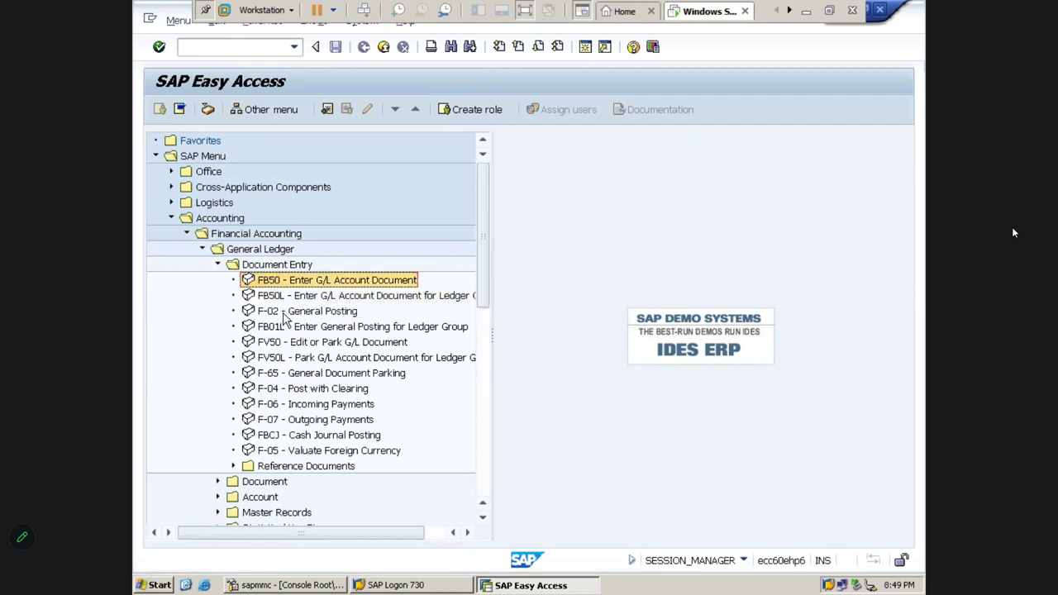
click(285, 312)
click(273, 283)
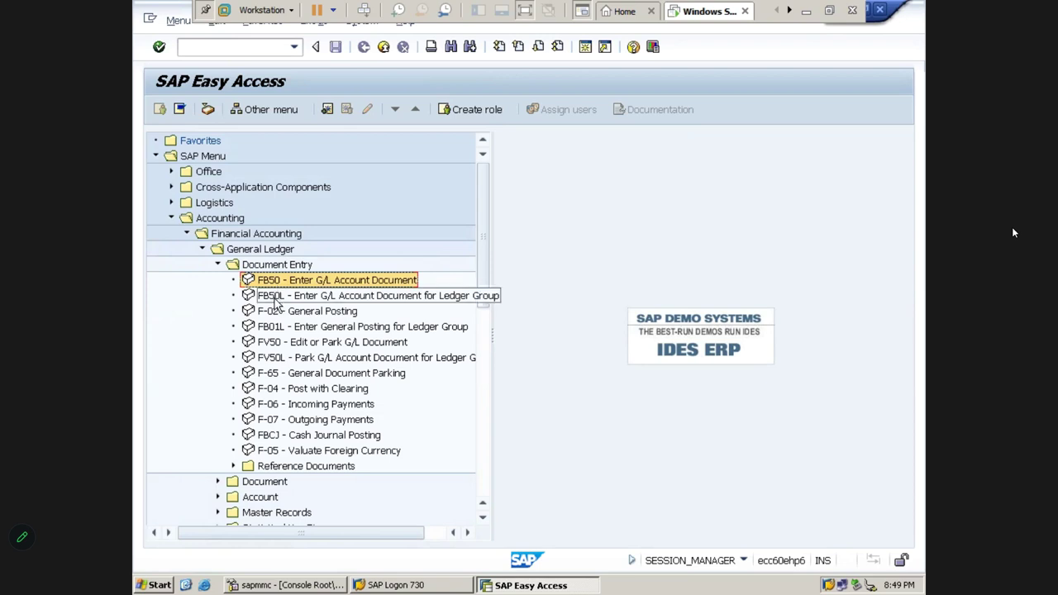
click(275, 296)
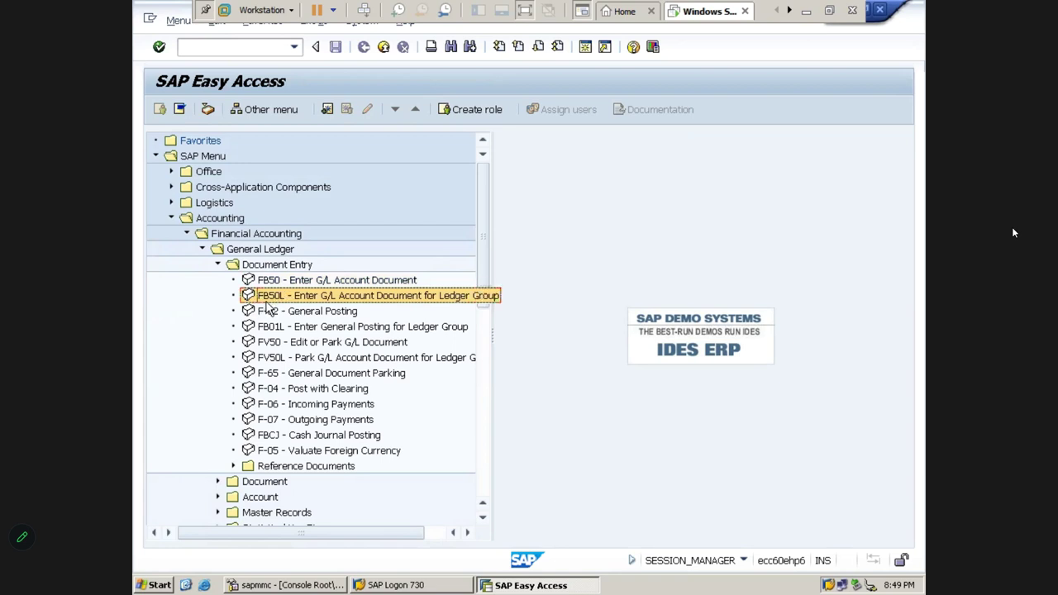
Step: Start transaction FB50L, enter 12.06.2023 as the document date and go to the ledger group
double_click(273, 298)
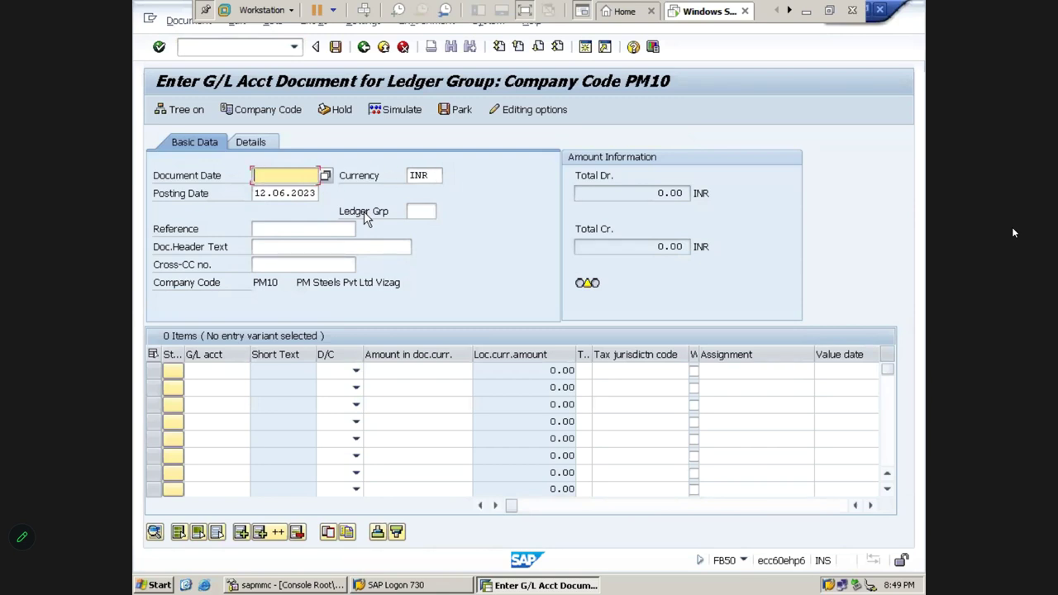
text(12.06.2023)
key(Tab)
key(Tab)
key(Tab)
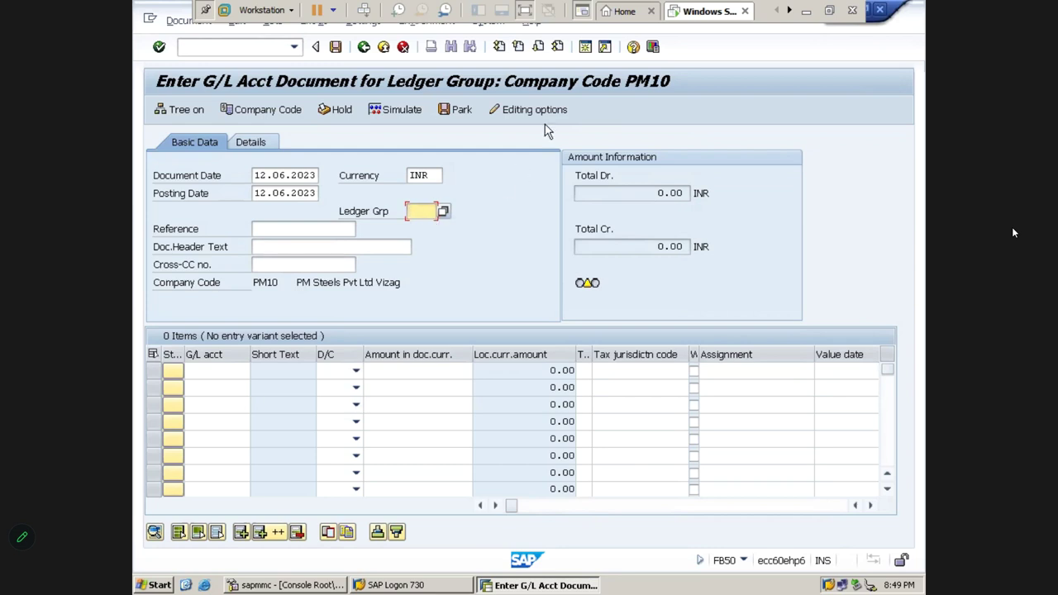
Step: Run FB50 in a new session and compare its header fields with those of the ledger-group entry screen
click(585, 55)
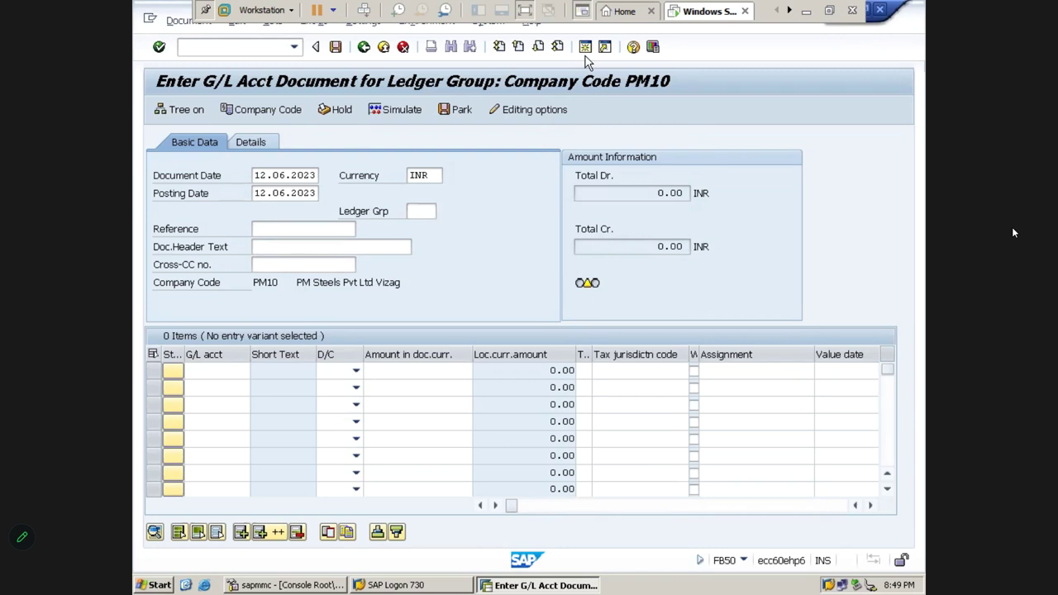
text(FB)
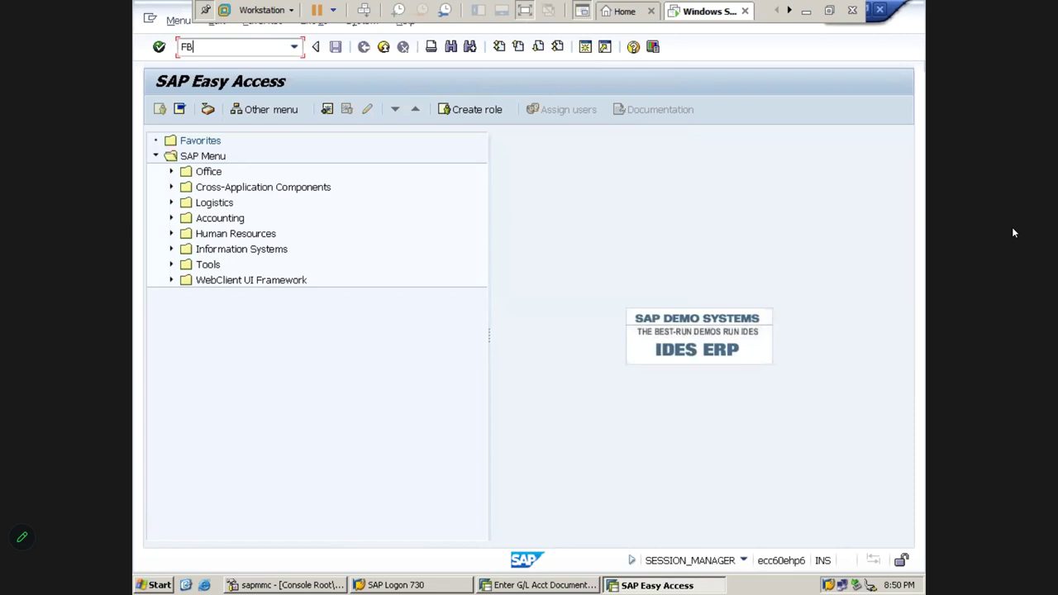
text(50)
key(Return)
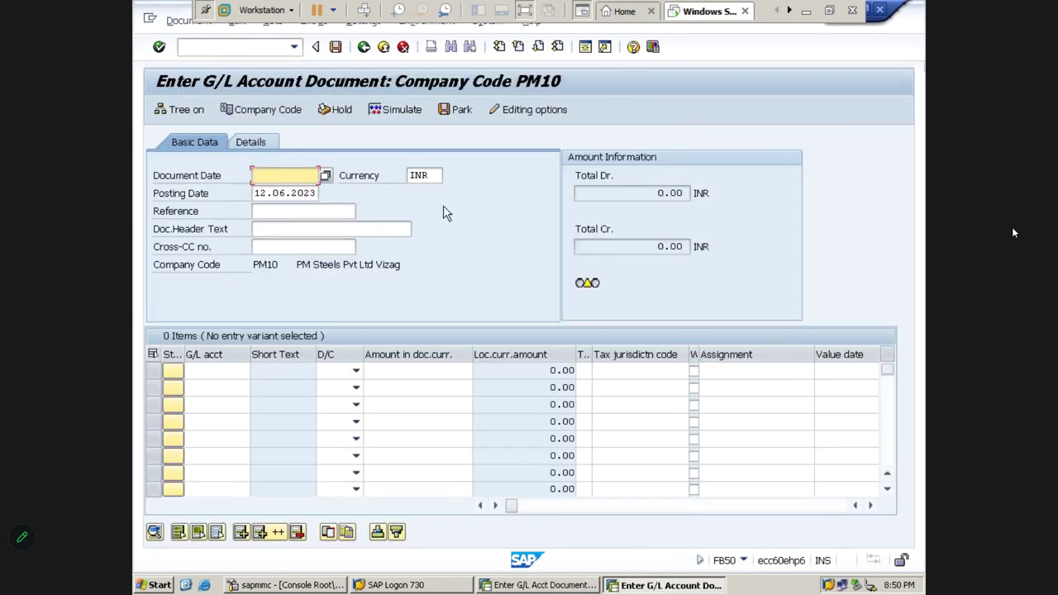
key(Return)
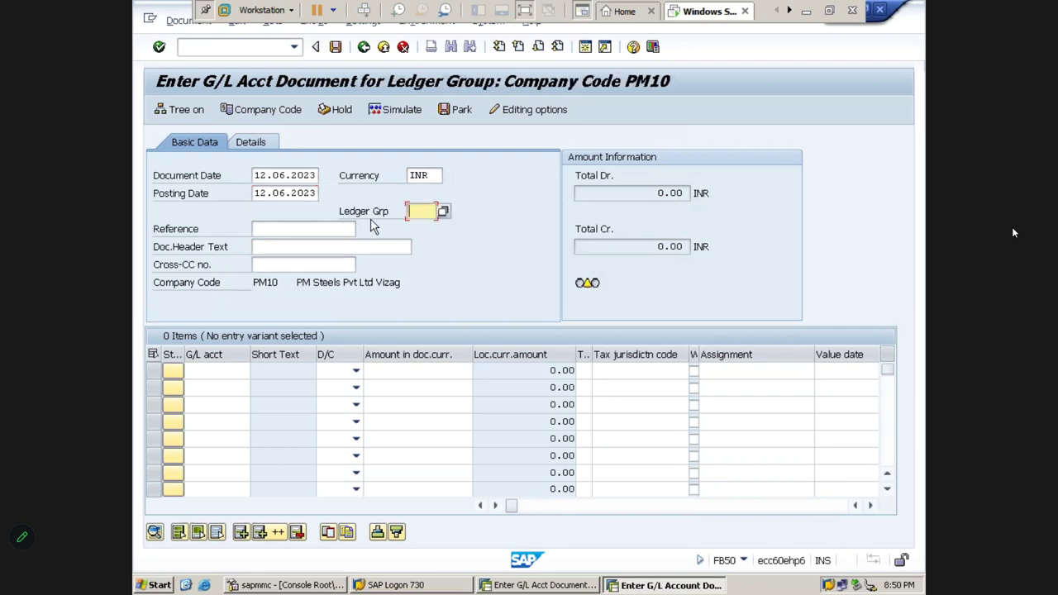
key(alt+Tab)
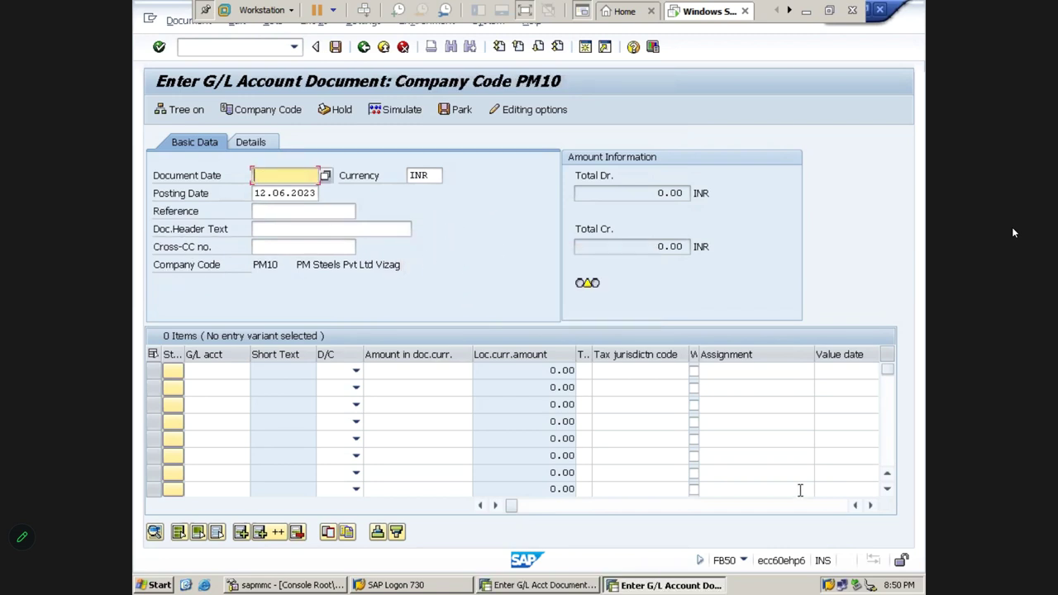
Step: Compare the transaction code in the system details of both entry sessions, and close the FB50 session
click(744, 560)
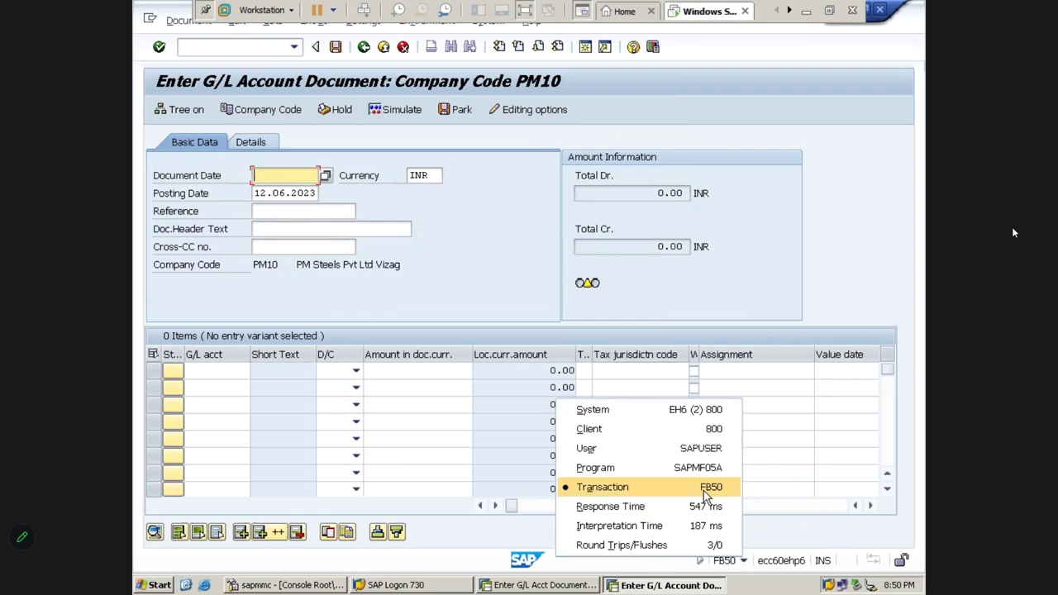
key(alt+Tab)
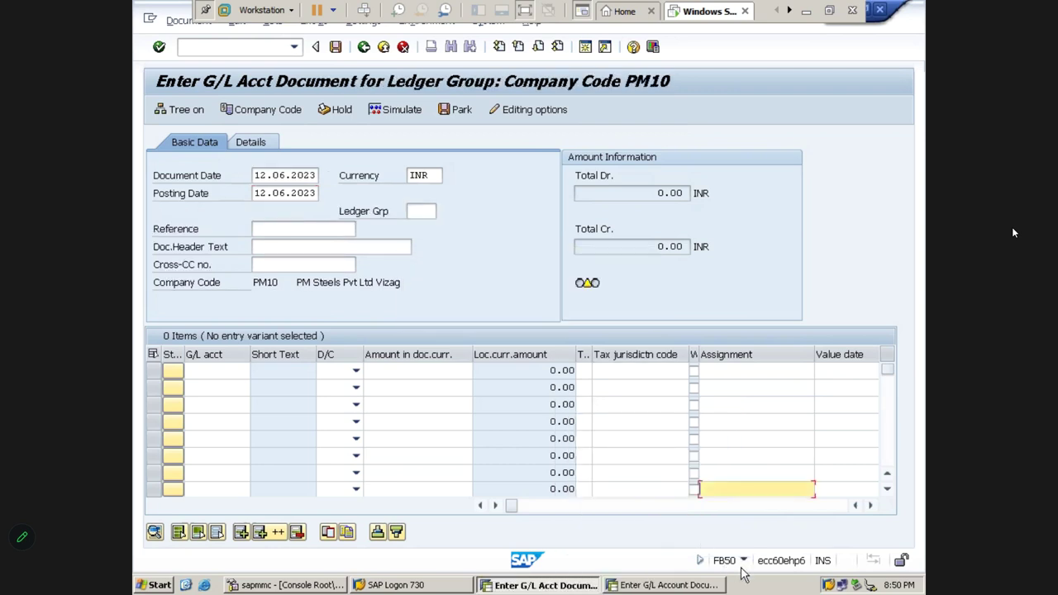
click(743, 560)
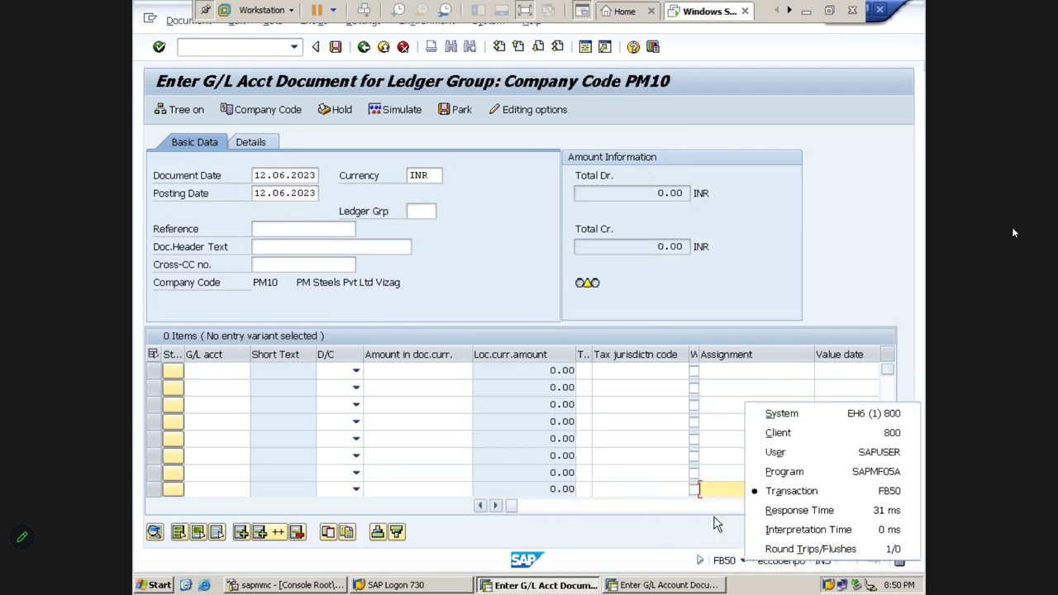
click(599, 533)
key(alt+Tab)
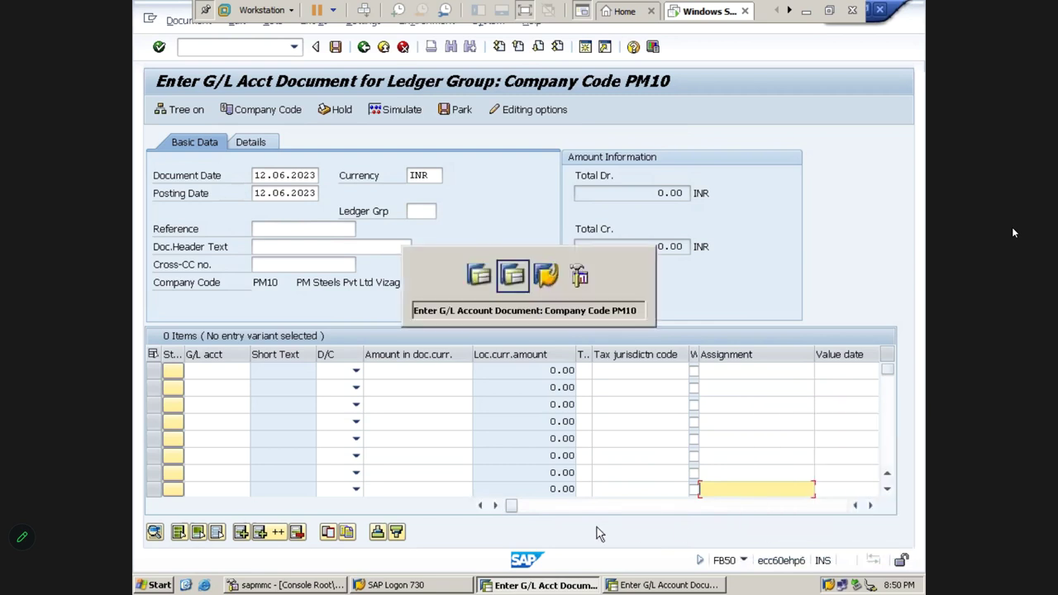
click(881, 11)
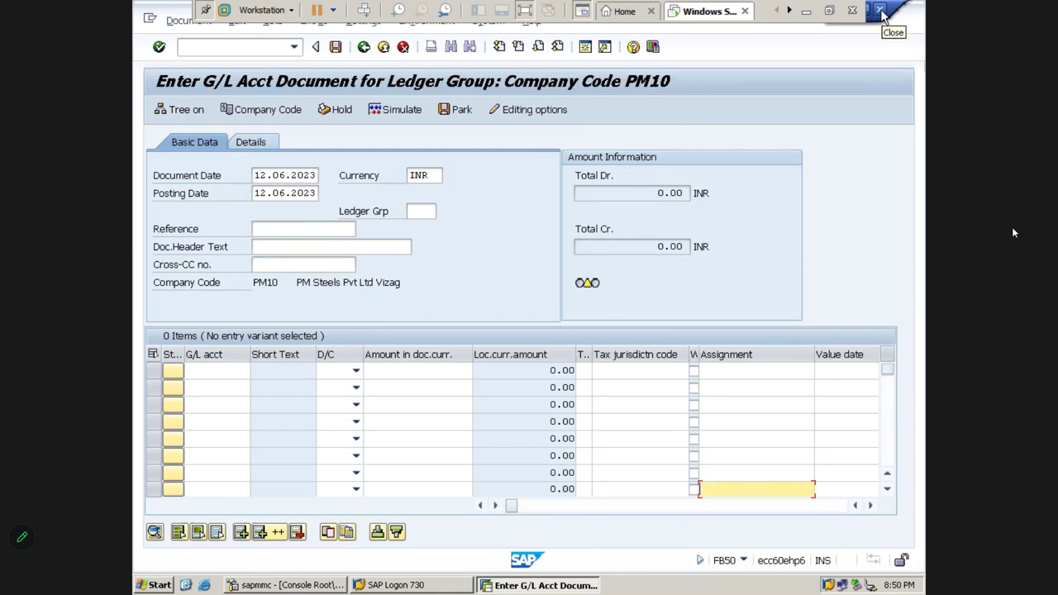
Step: Exit the ledger-group document without keeping its data and open a fresh FB50L entry screen
click(365, 47)
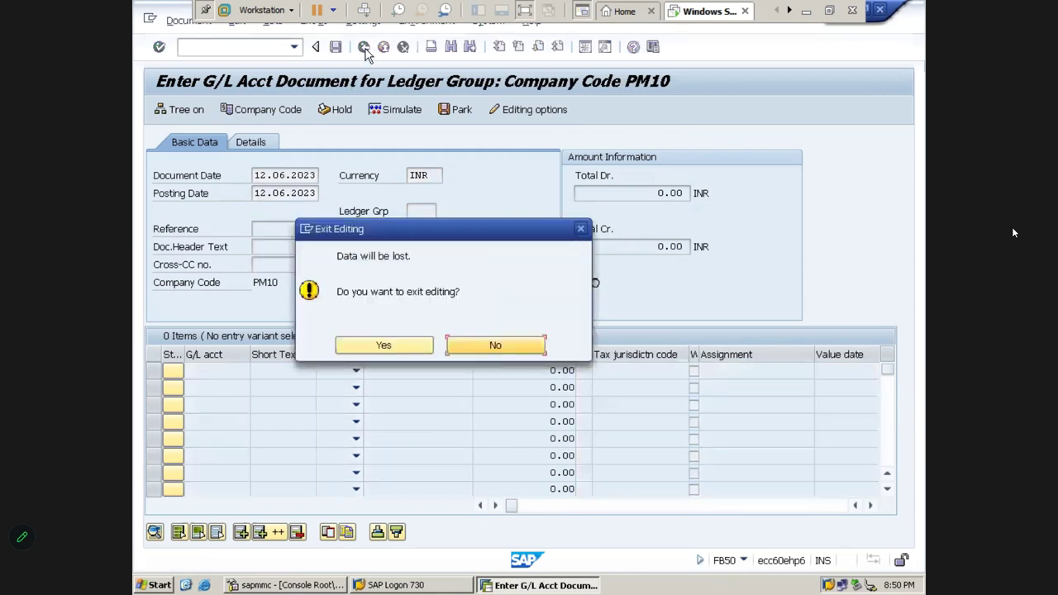
click(359, 349)
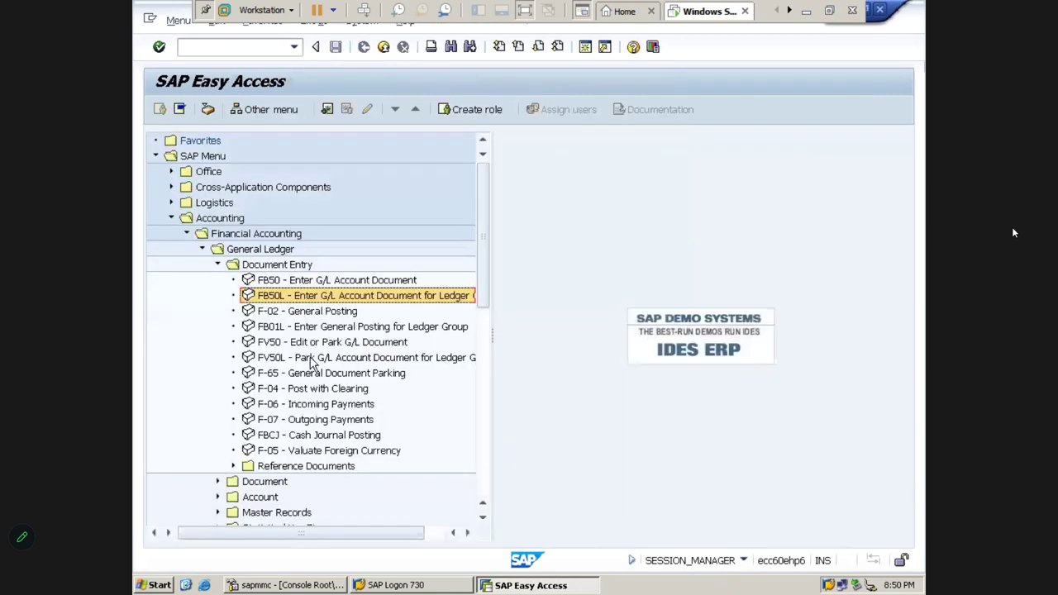
double_click(279, 300)
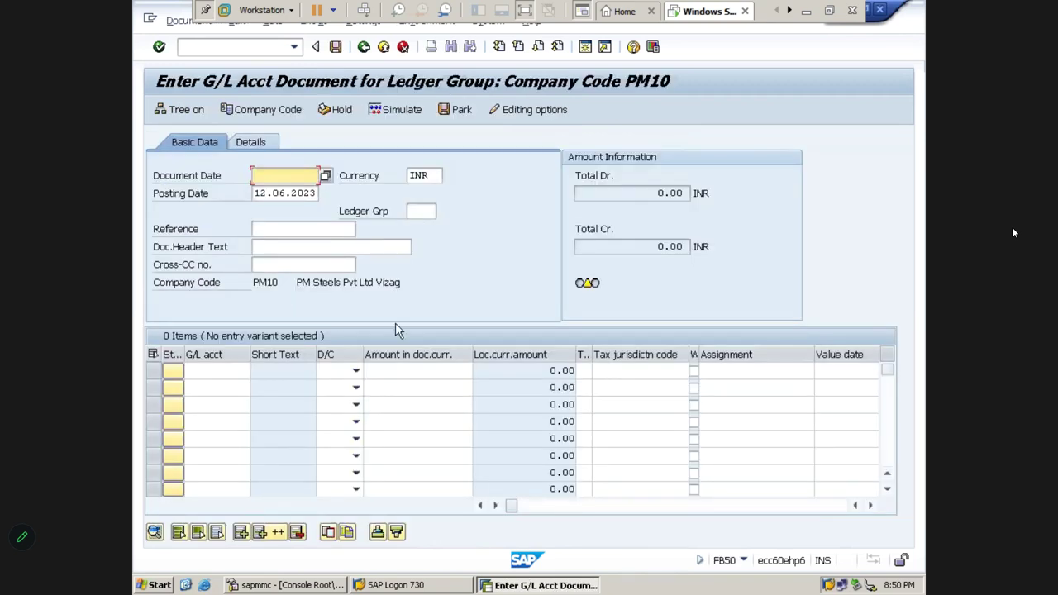
Step: Fill the document header with document date 12.06.2023, ledger group P7 and reference GL POSTING
text(12.06.2023)
key(Return)
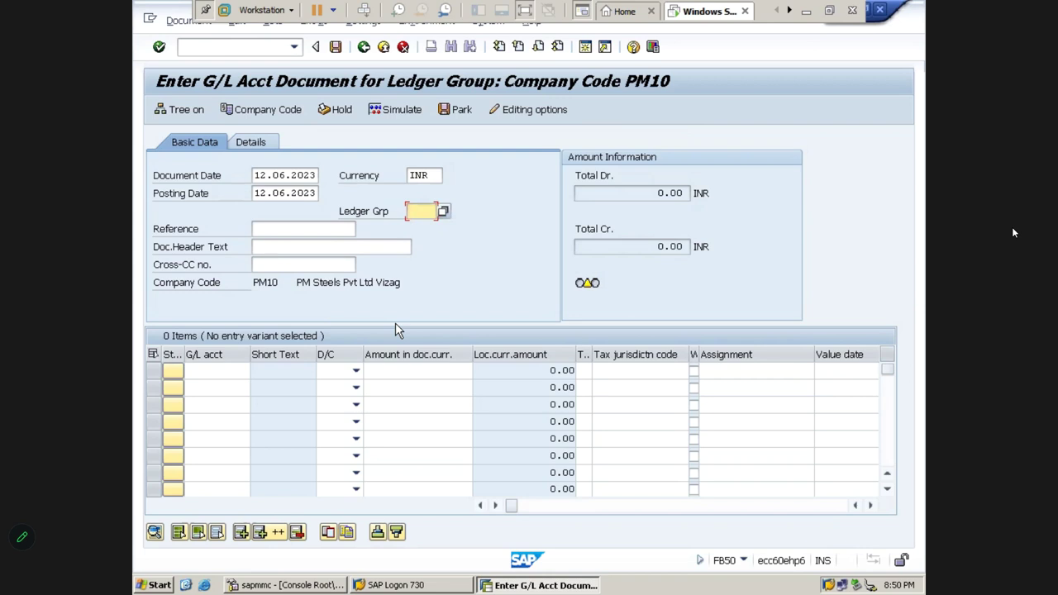
text(P8)
key(BackSpace)
text(7)
key(BackSpace)
key(BackSpace)
text(0L)
key(BackSpace)
key(BackSpace)
text(P7)
key(Tab)
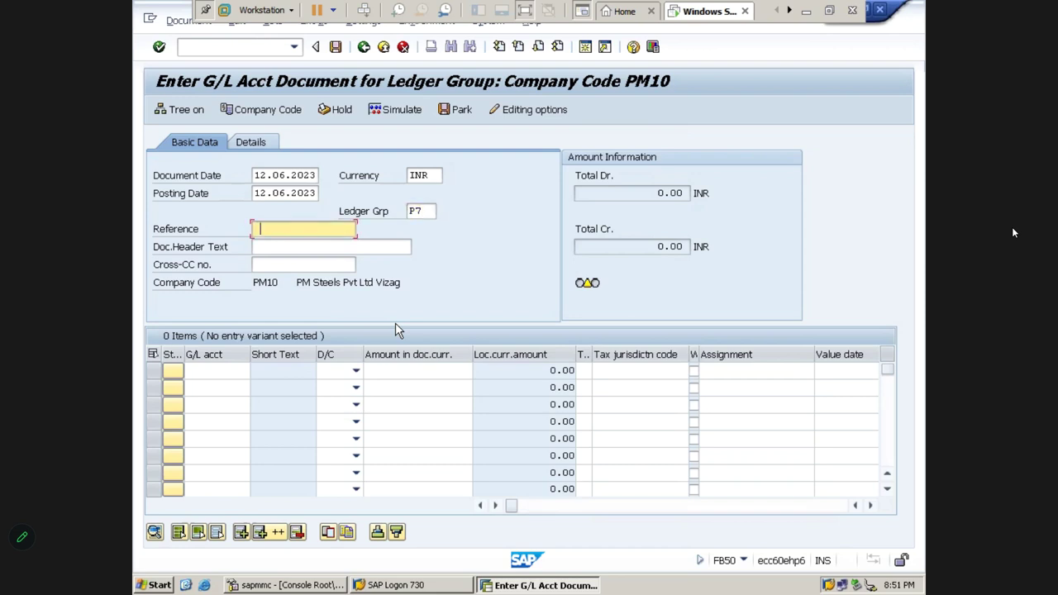
text(GL POSTING)
key(Tab)
key(Tab)
key(Tab)
Step: Set the first line item to Debit with G/L account 440000 and the second to Credit with G/L account 160001
click(355, 372)
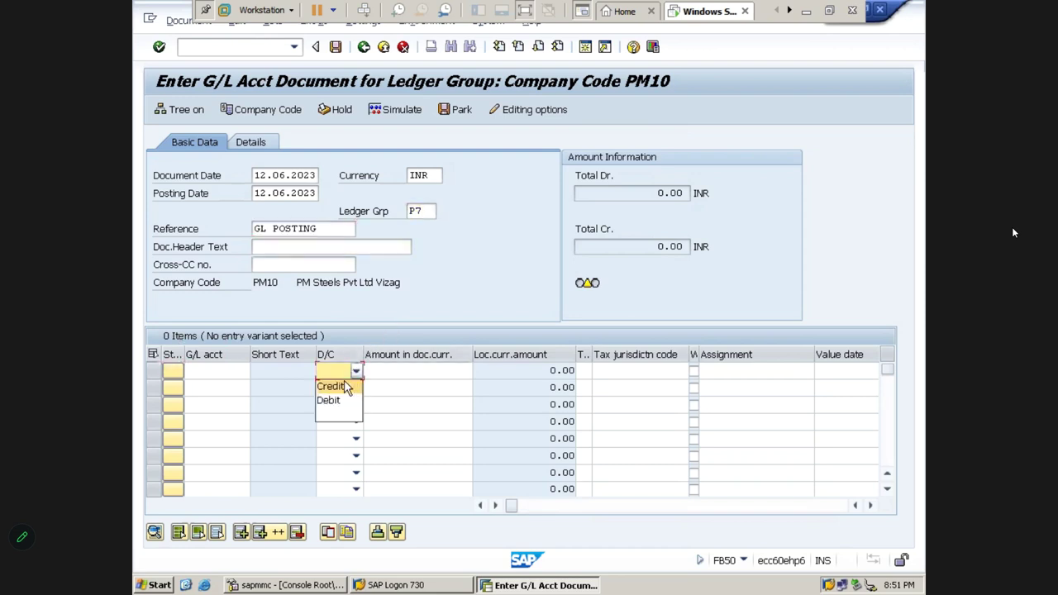
click(335, 401)
click(355, 387)
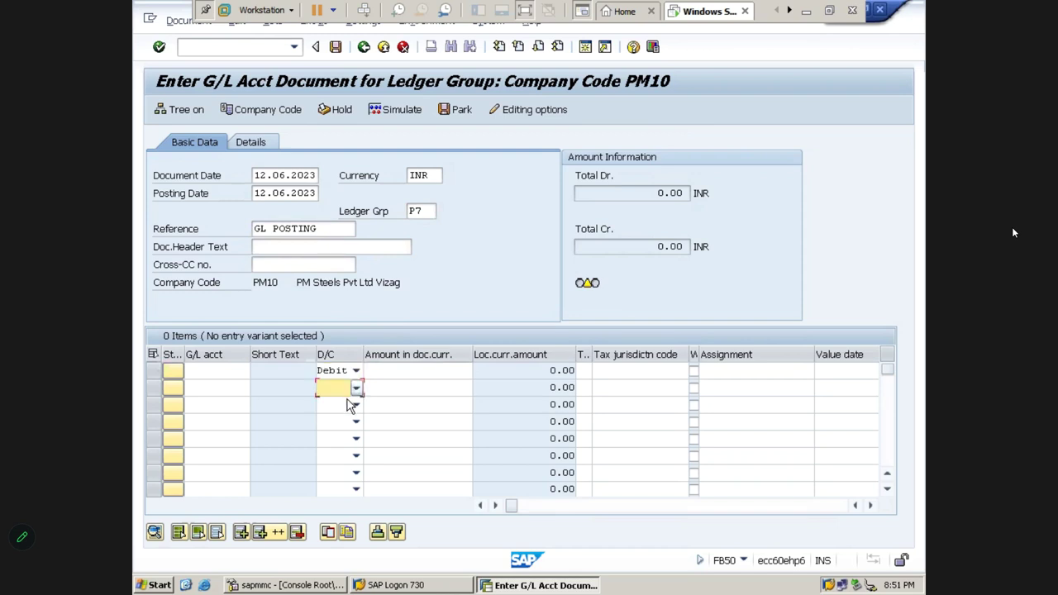
click(334, 404)
click(354, 405)
click(223, 368)
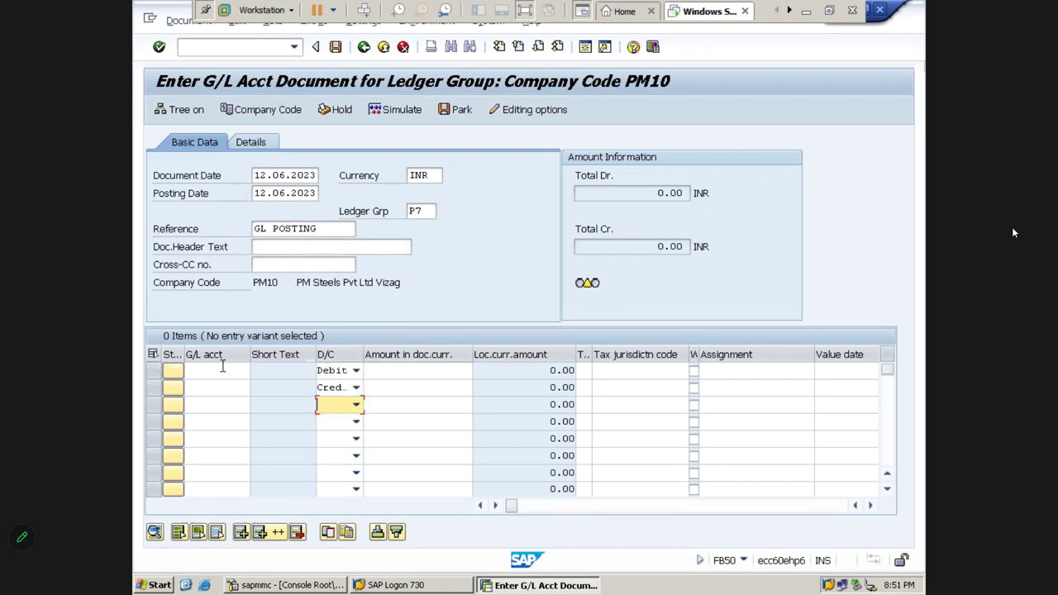
click(222, 371)
key(Down)
key(Down)
key(Return)
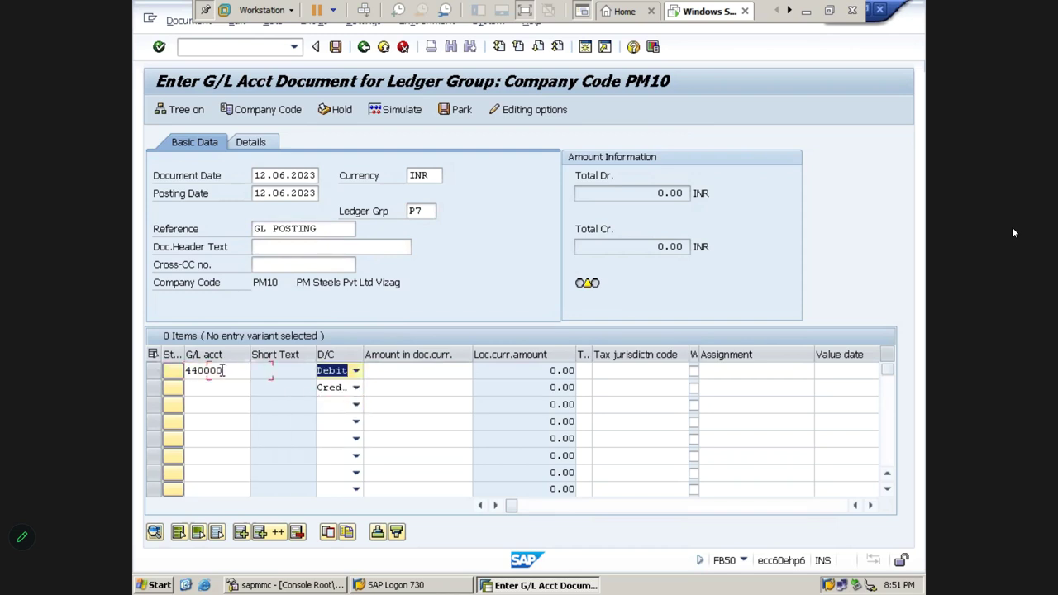
click(210, 388)
click(210, 388)
key(Down)
key(Return)
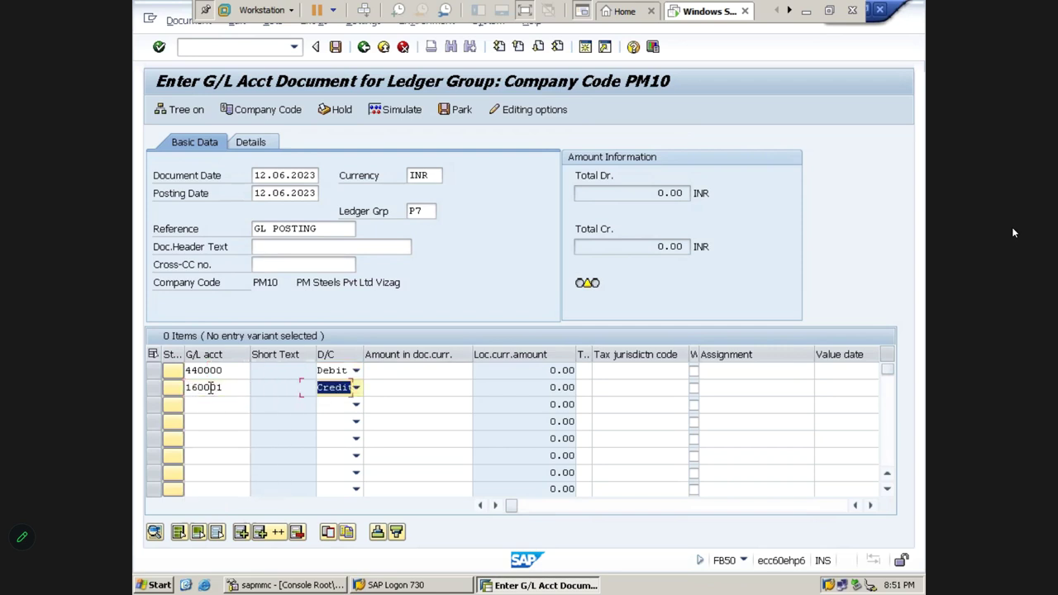
Step: Enter 1000 as the document-currency amount on both the debit and the credit line
click(402, 371)
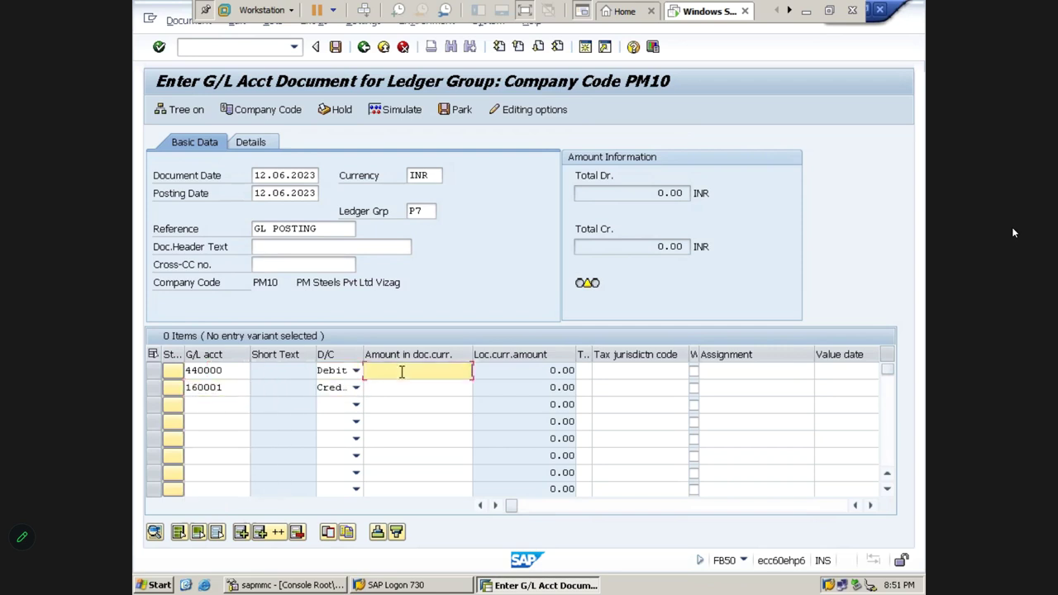
text(1000)
key(Down)
text(1000)
key(Up)
Step: Enter PMHB as the business area of the debit line item
key(Tab)
key(Tab)
key(Tab)
key(Tab)
key(Tab)
key(Tab)
key(Tab)
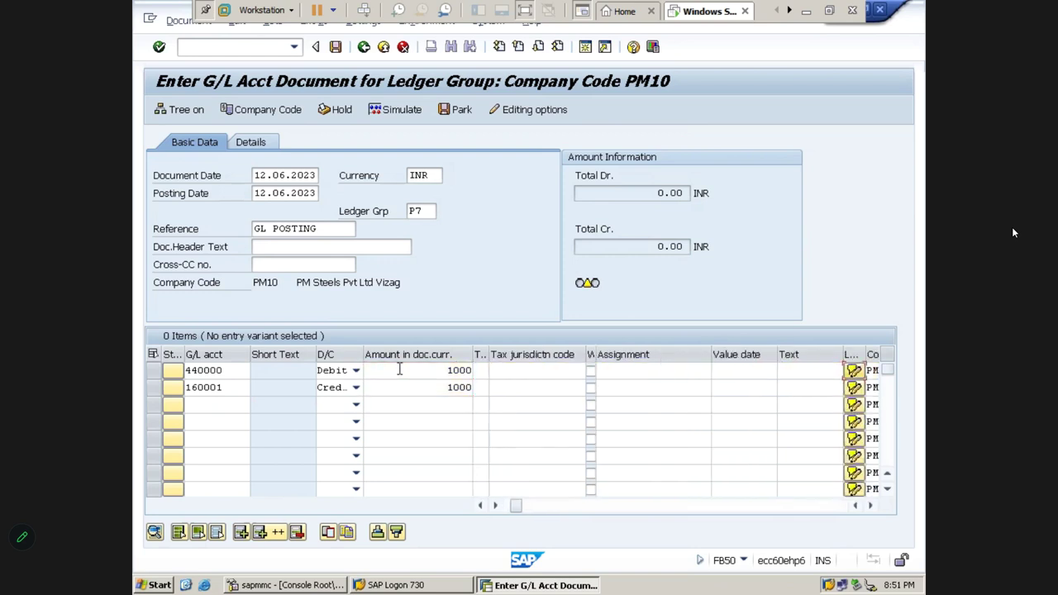
text(PMHB)
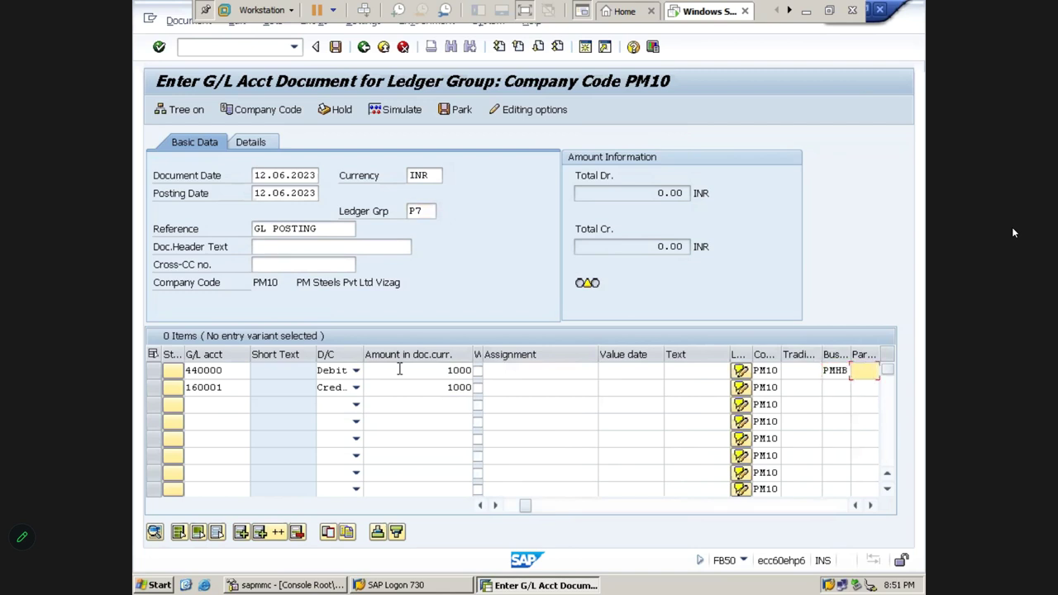
Step: Enter PM100 as the profit center of the debit line and validate the line items
key(Tab)
key(Tab)
key(Tab)
key(Tab)
key(Tab)
key(Tab)
key(Tab)
key(Tab)
key(Tab)
key(Tab)
key(Tab)
key(Tab)
key(Tab)
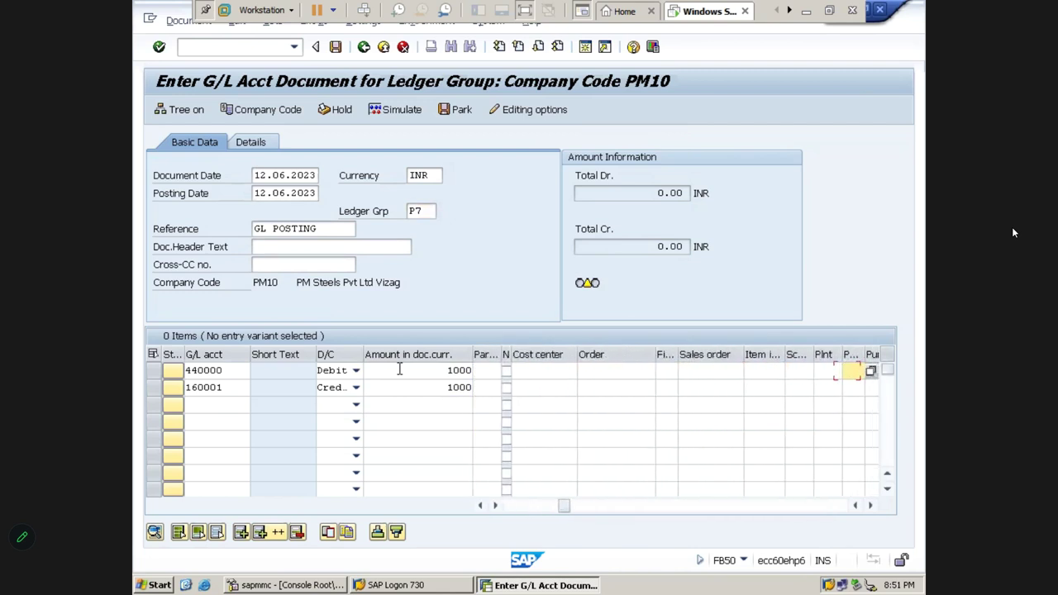
key(shift+Tab)
text(PM100)
key(Tab)
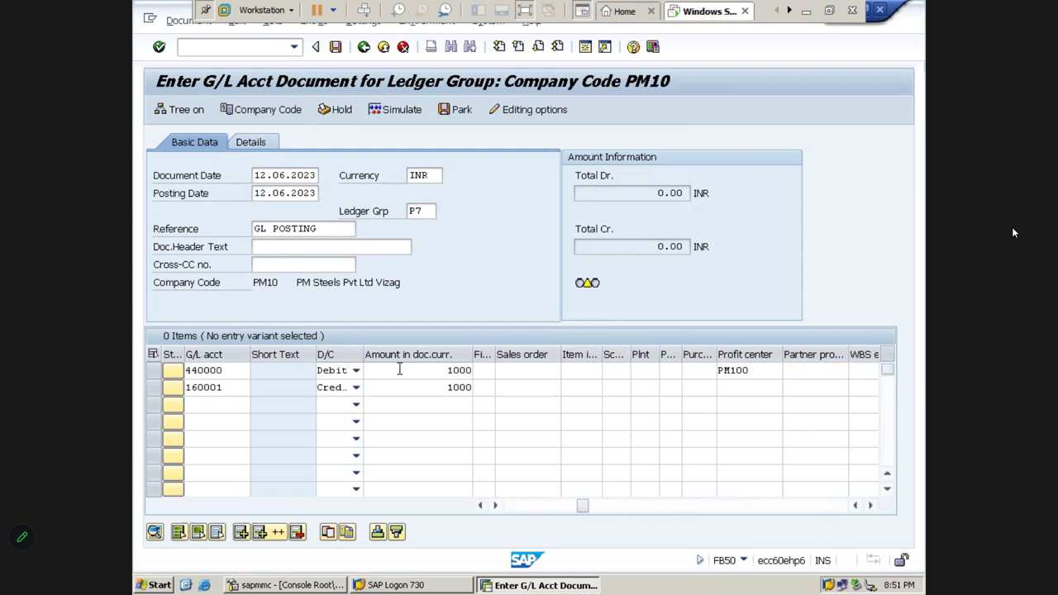
key(Return)
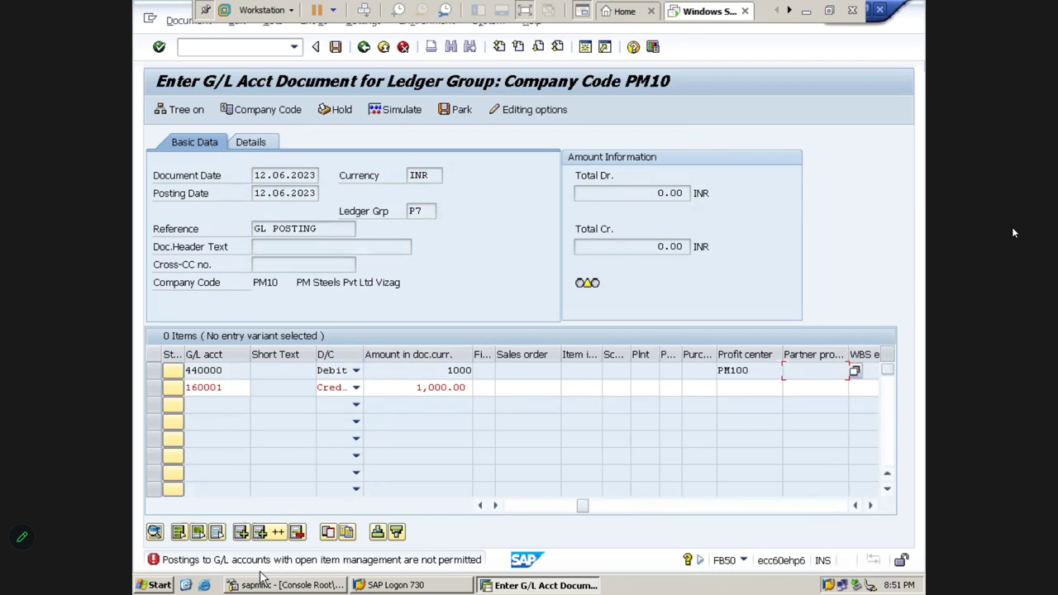
Step: Read the detailed explanation of the posting error, highlight its heading, and close the explanation
click(314, 569)
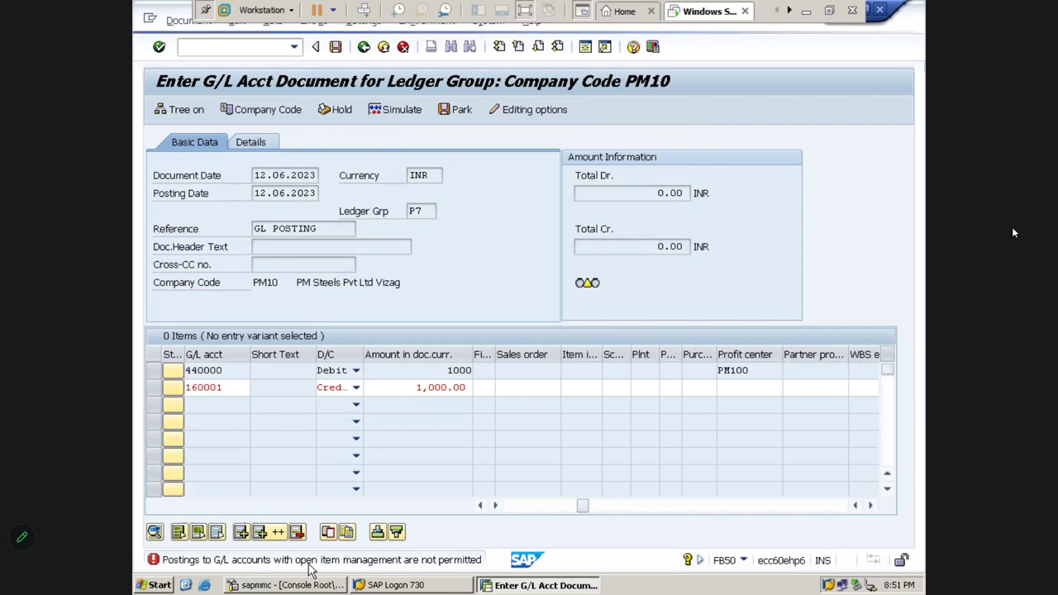
double_click(309, 567)
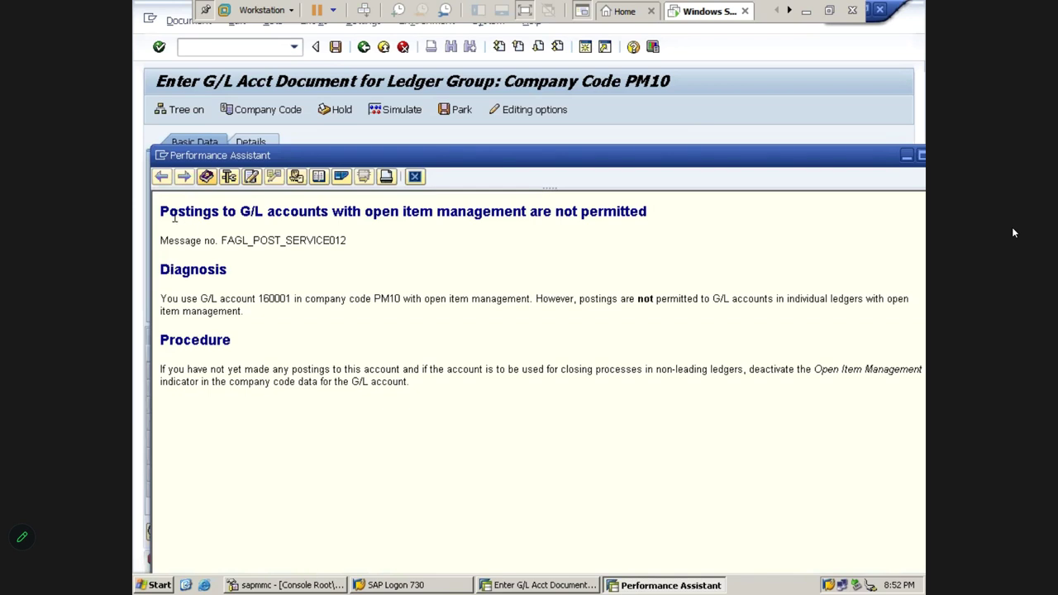
drag(162, 213, 795, 207)
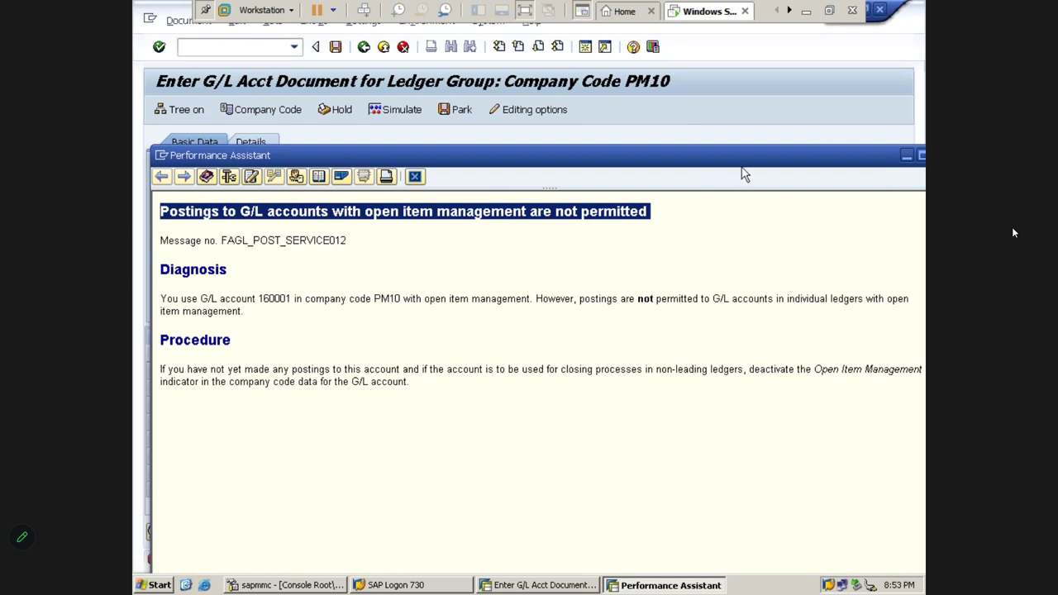
click(835, 155)
Step: Switch to the SAP FI_New workbook in Excel and replace "To COMM Payable" in the FB50L entry with "TO CASH"
click(806, 13)
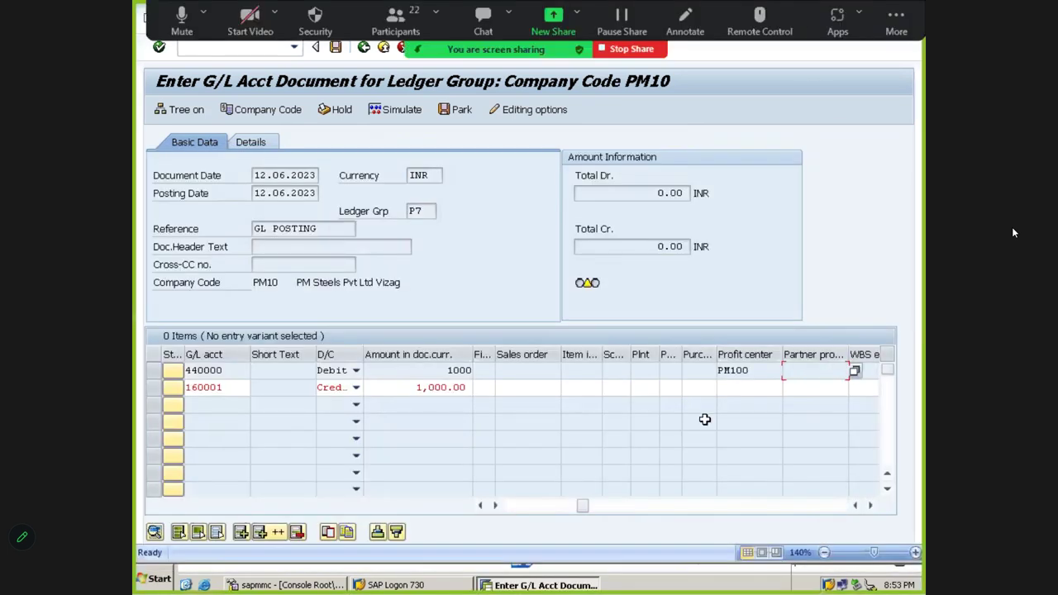
key(Right)
key(Right)
key(Right)
key(Right)
key(Right)
key(Right)
key(Right)
key(Right)
key(Right)
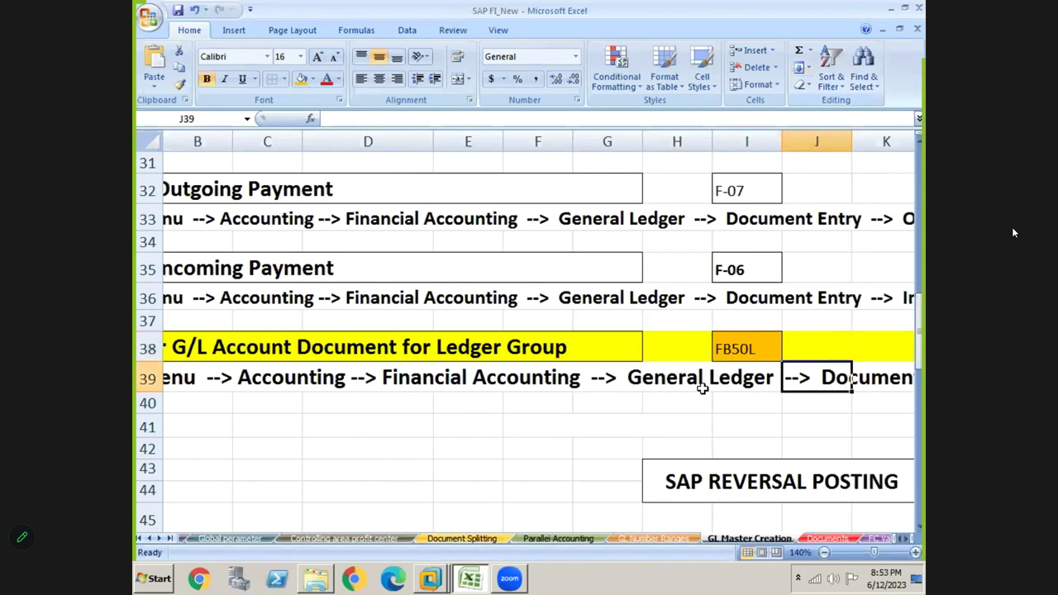
key(Right)
key(Right)
key(Right)
key(Right)
key(Right)
key(Right)
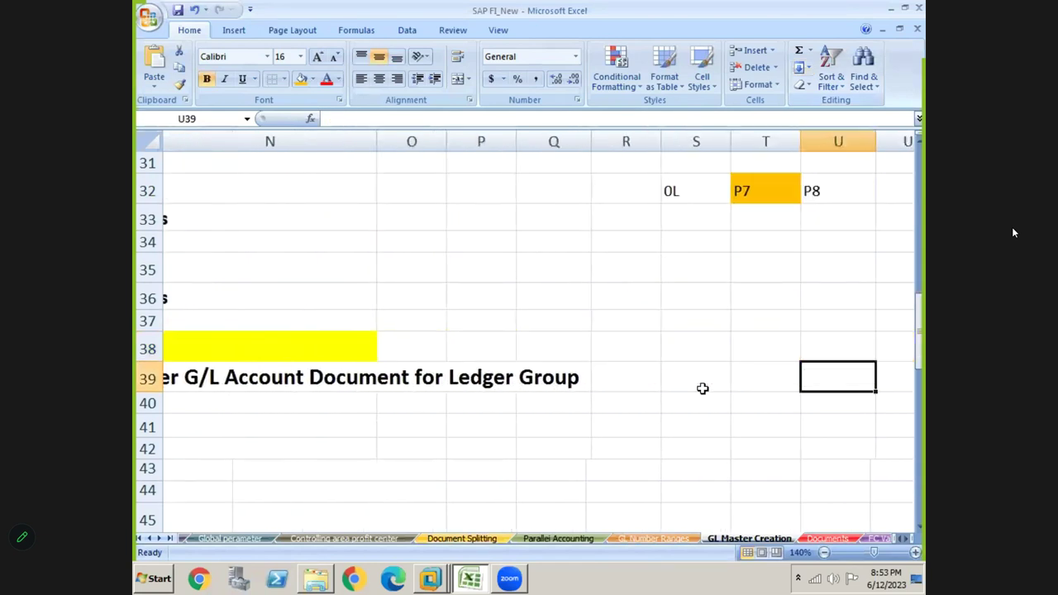
key(Up)
key(Up)
key(Up)
key(Up)
key(Up)
key(Up)
key(Up)
key(Up)
key(Up)
key(Up)
key(Up)
key(Up)
key(Up)
key(Up)
key(Up)
key(Up)
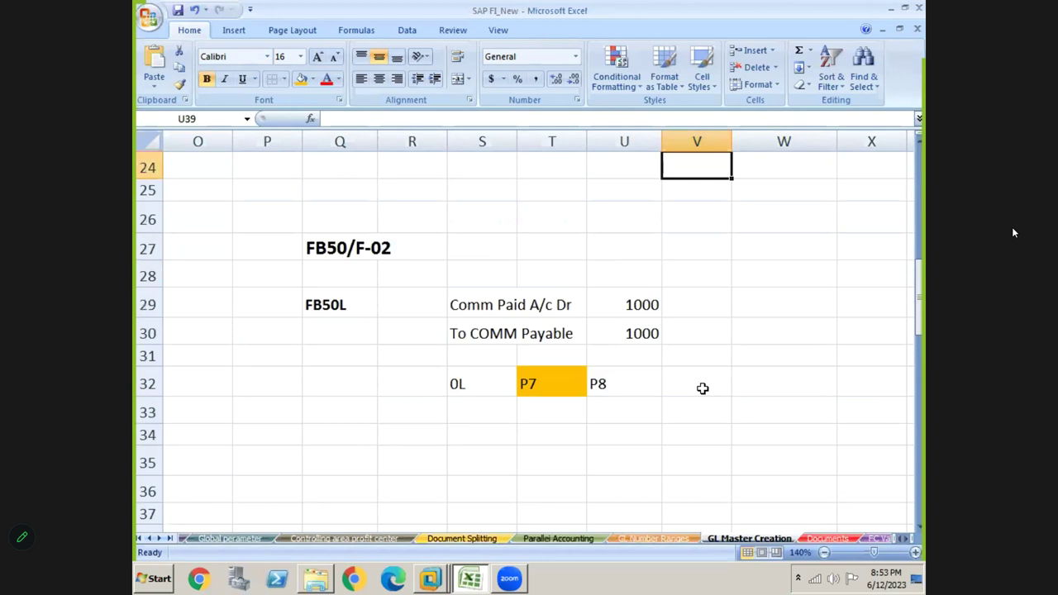
click(469, 368)
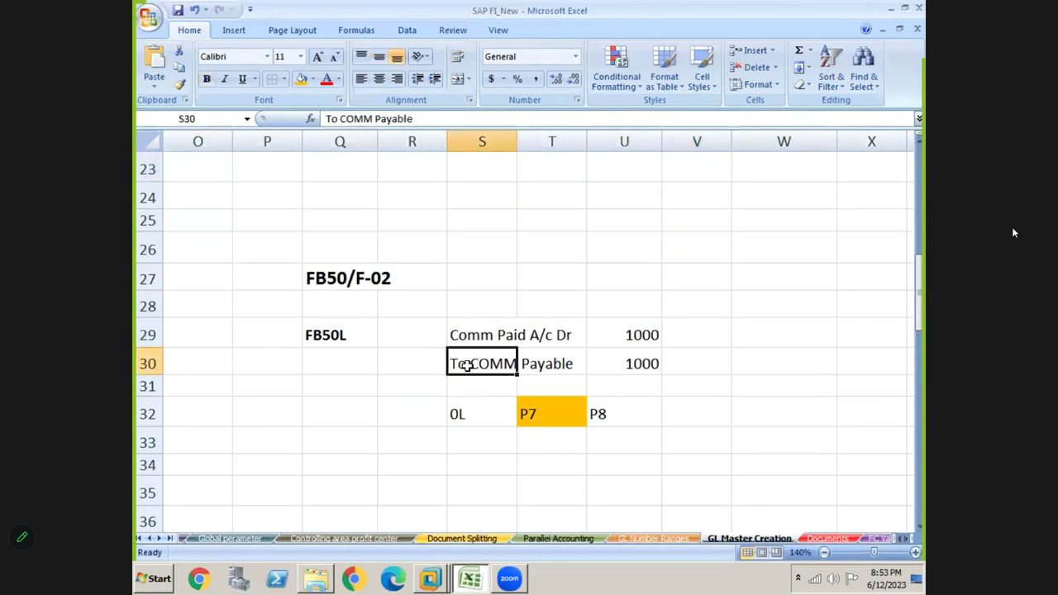
key(shift+Right)
key(shift+Right)
key(shift+Left)
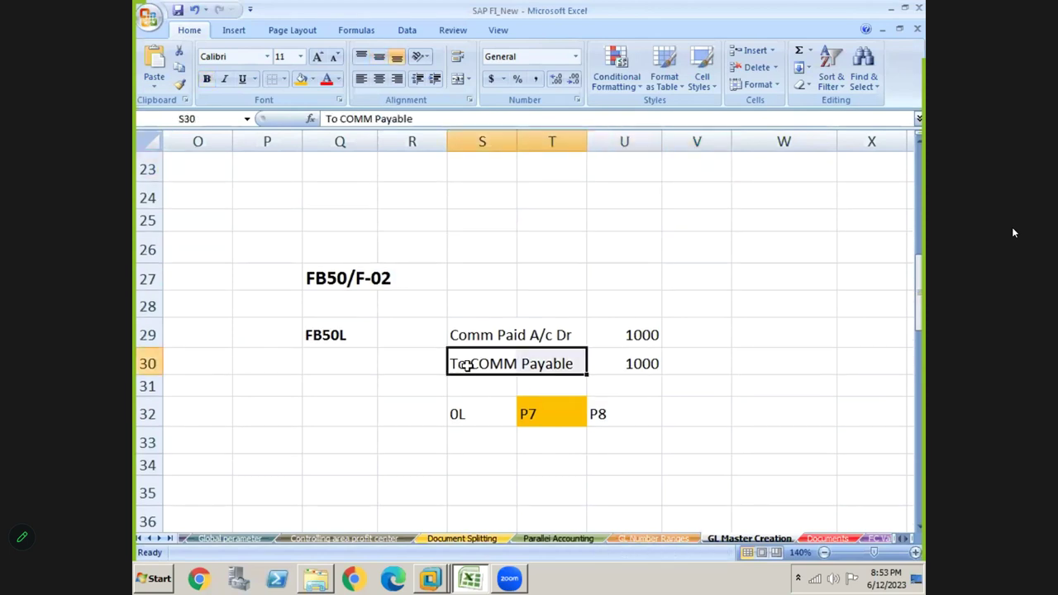
key(BackSpace)
text(TO CASH)
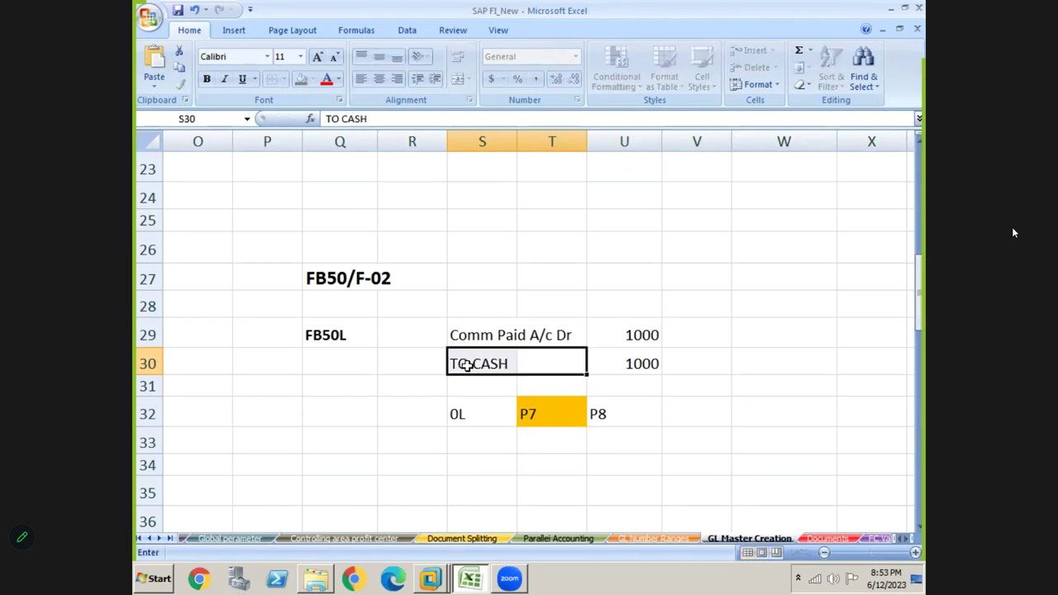
key(Return)
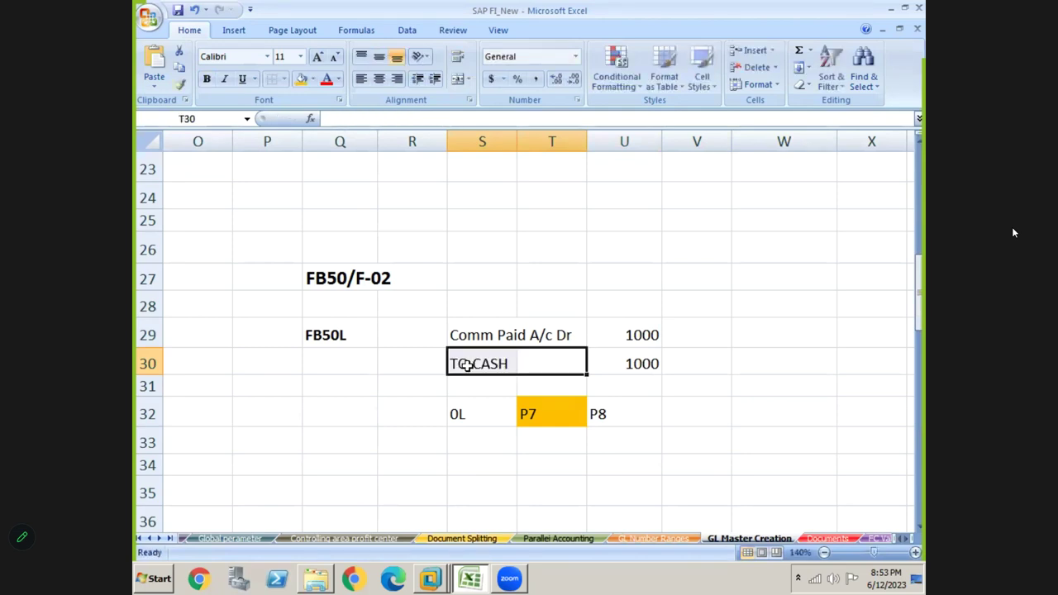
Step: Review the commission paid and cash lines of the FB50L entry in the workbook
click(476, 405)
click(465, 330)
click(467, 369)
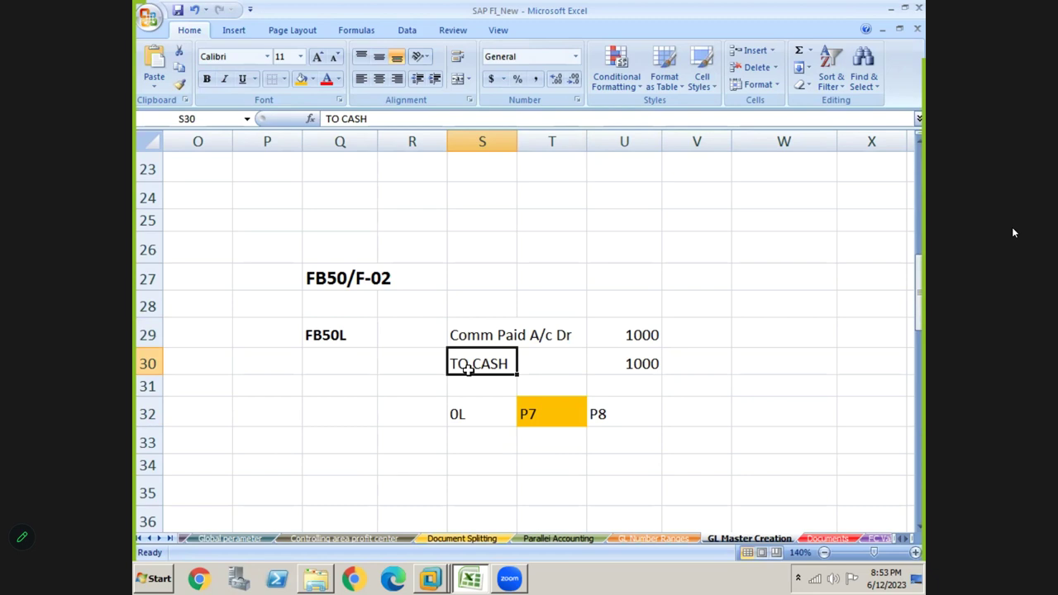
click(479, 341)
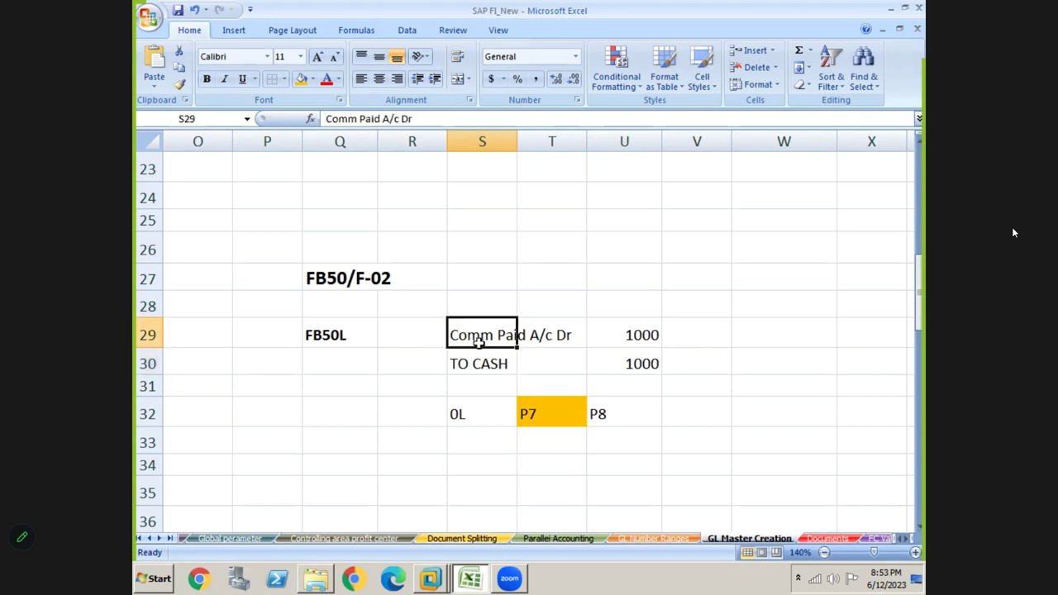
click(472, 367)
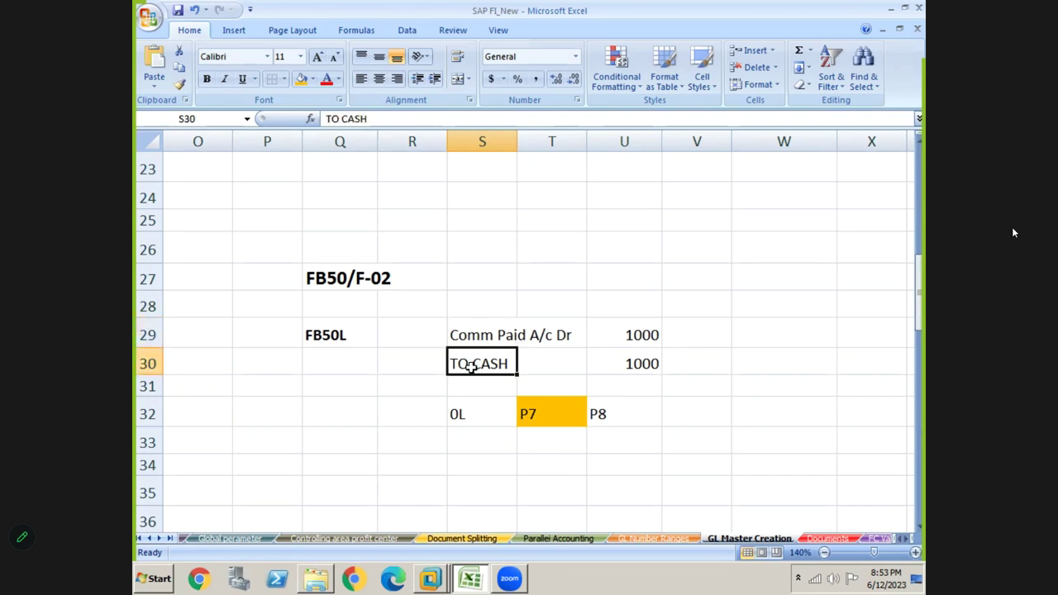
Step: Switch back to SAP, change the credit line's G/L account to 220000 and validate the line items
key(alt+Tab)
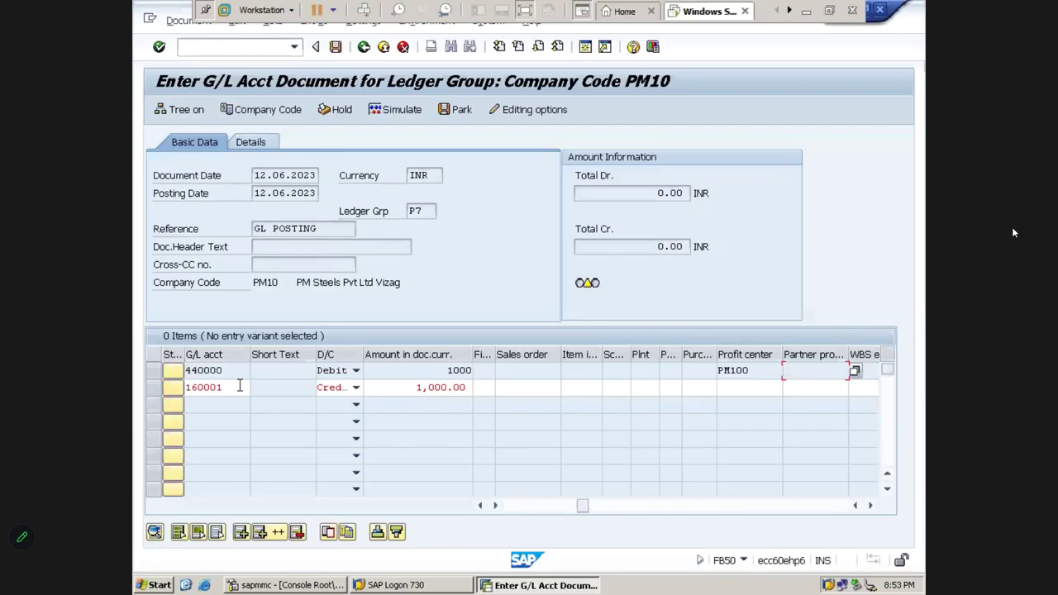
click(240, 386)
key(BackSpace)
key(BackSpace)
key(BackSpace)
key(BackSpace)
key(BackSpace)
key(BackSpace)
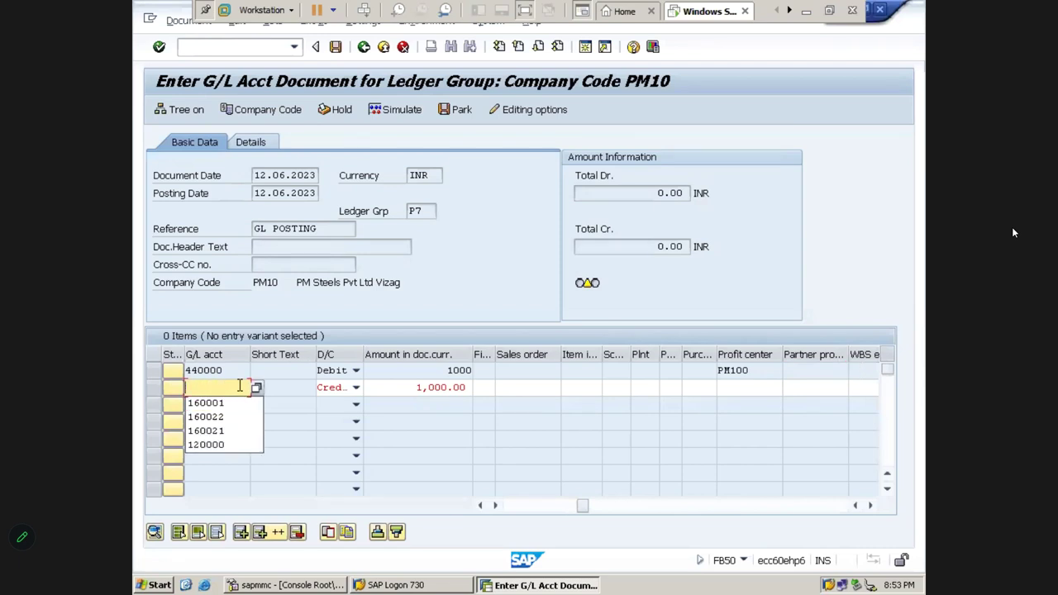
text(220000)
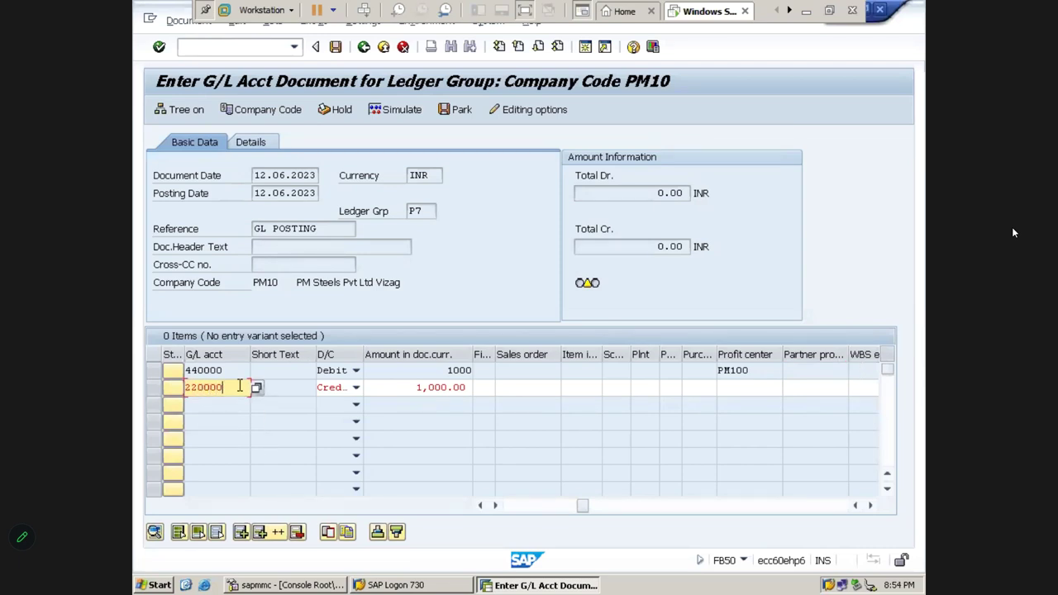
key(Return)
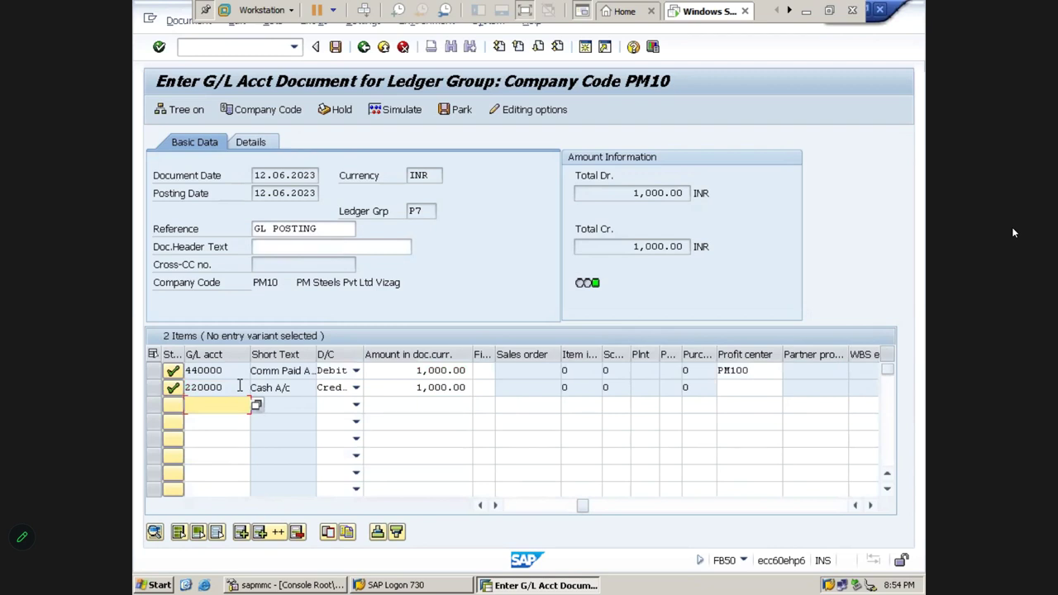
Step: Check the account names of both line items, and simulate and post the ledger-group document
drag(316, 361, 222, 374)
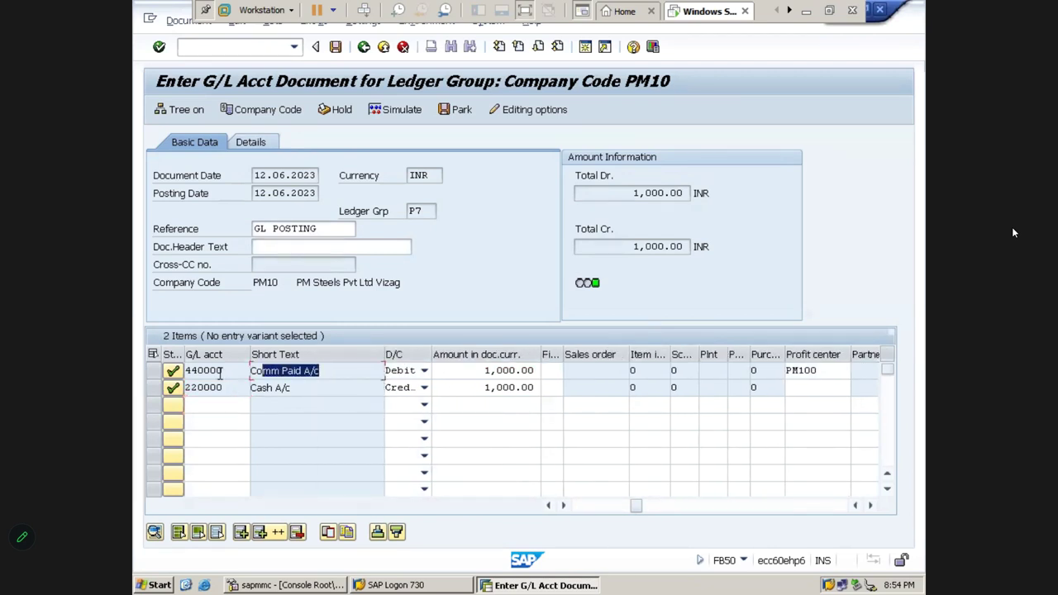
drag(296, 388, 230, 393)
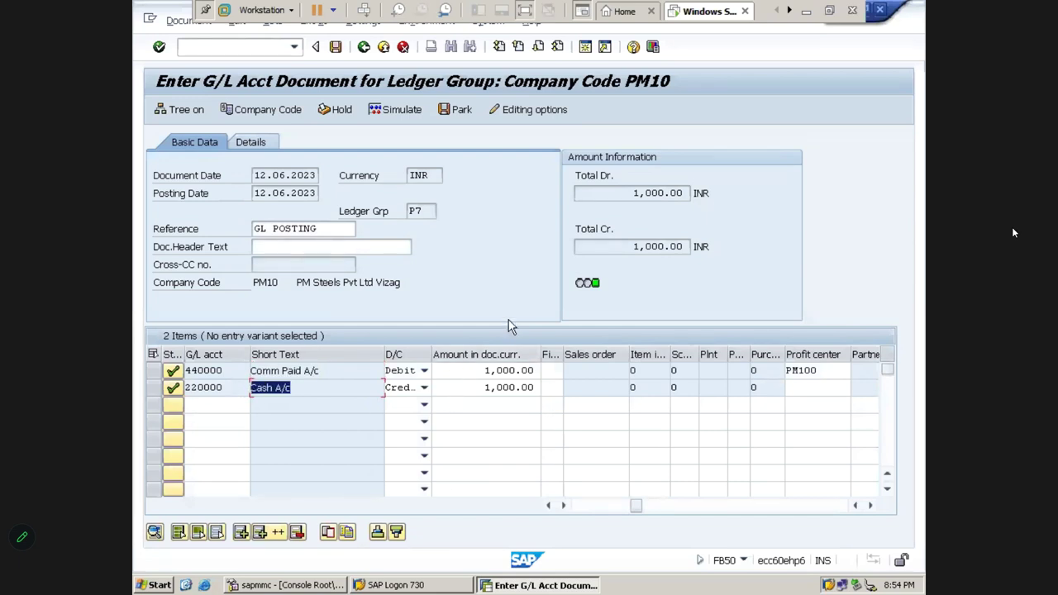
click(405, 115)
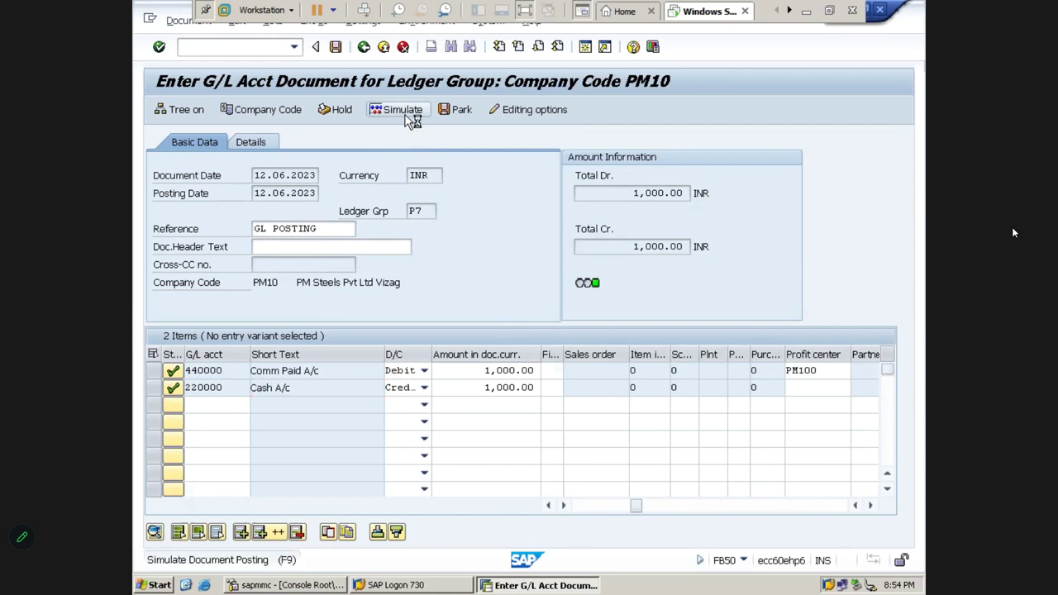
click(339, 51)
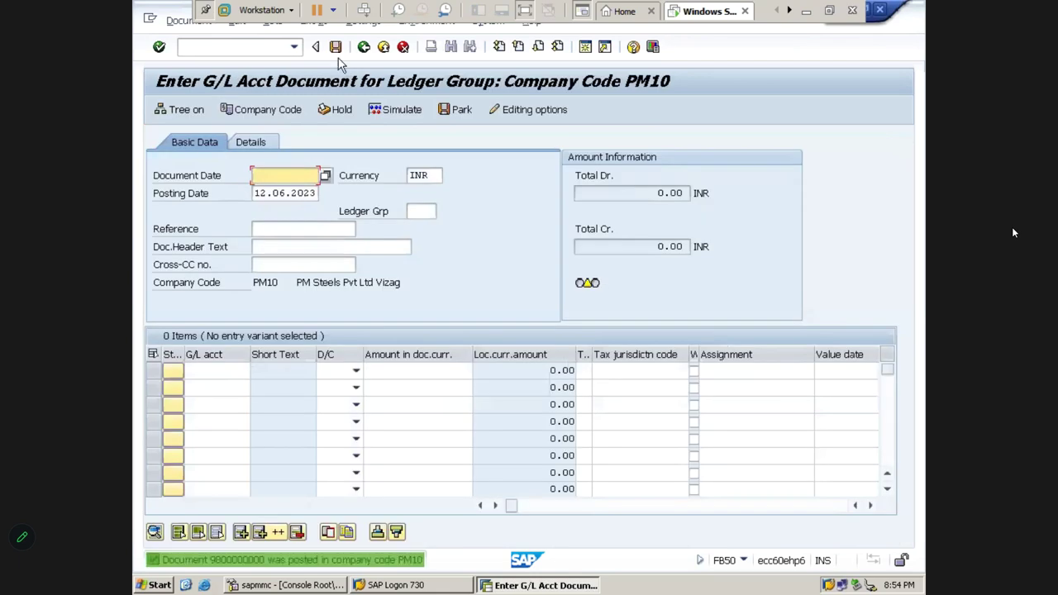
Step: Display the document just posted to ledger group P7 and show its general ledger view
click(188, 21)
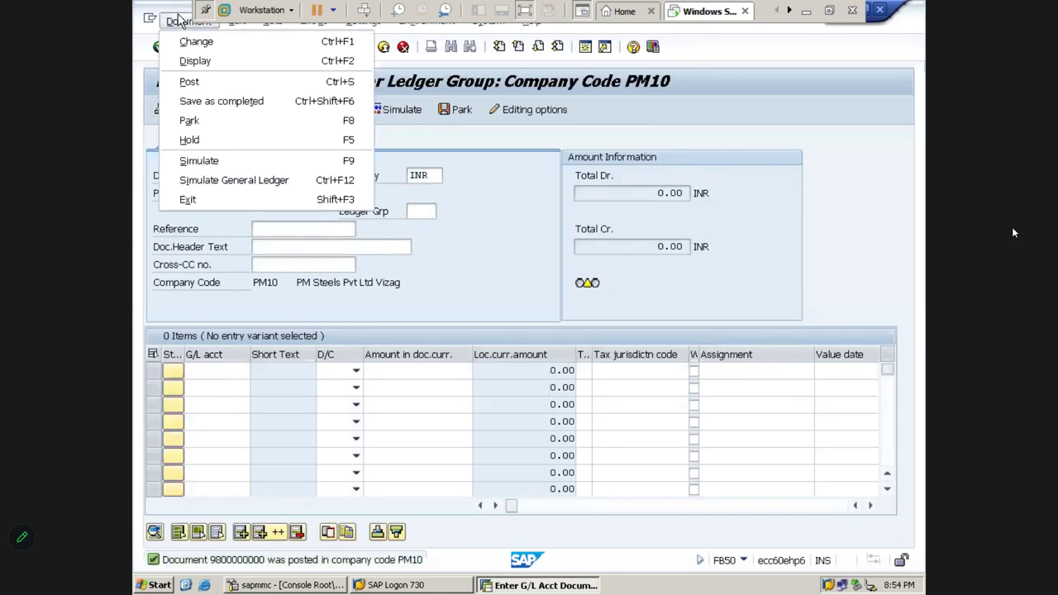
click(198, 61)
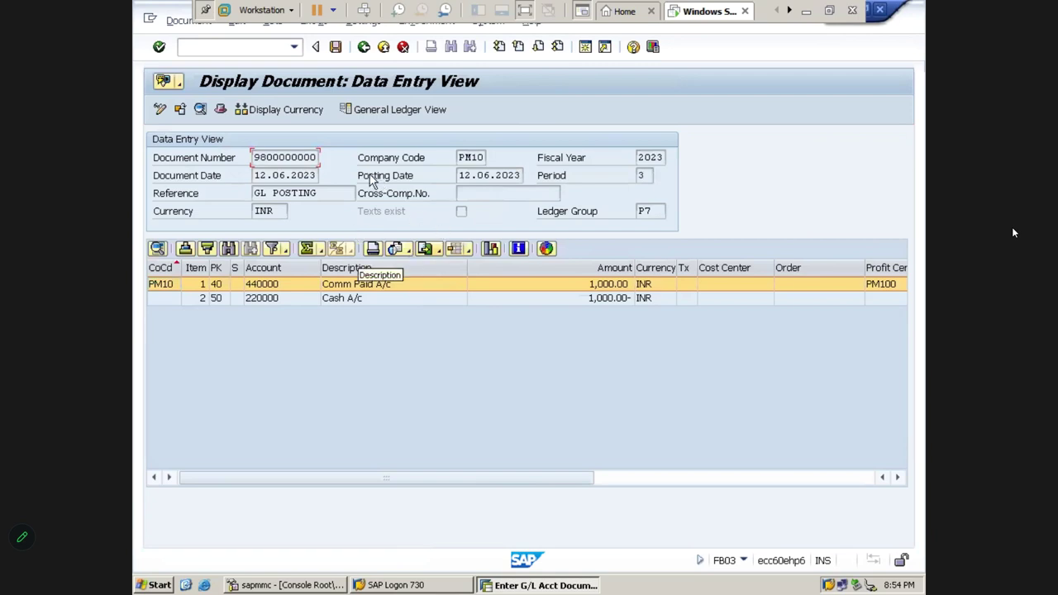
click(384, 114)
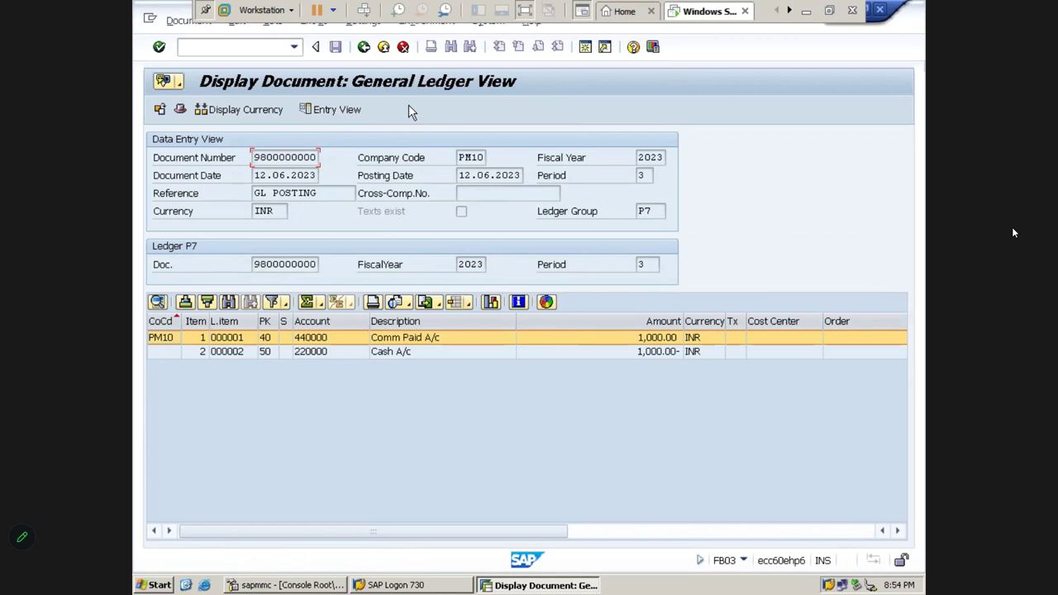
Step: Exit the document display to SAP Easy Access and collapse the menu tree up to the Accounting folder
click(258, 49)
text(/n)
key(Return)
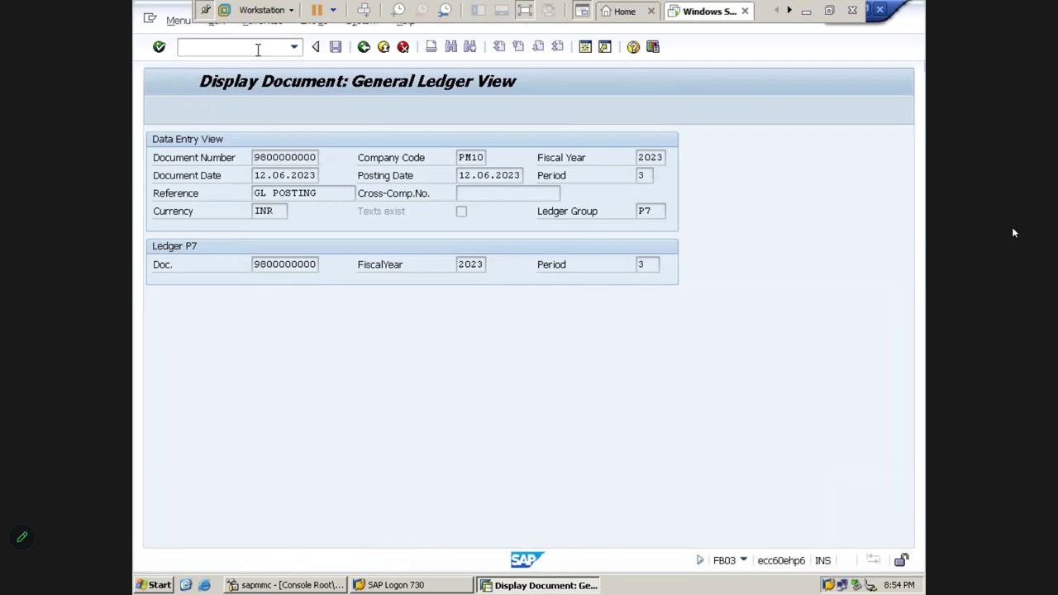
click(264, 272)
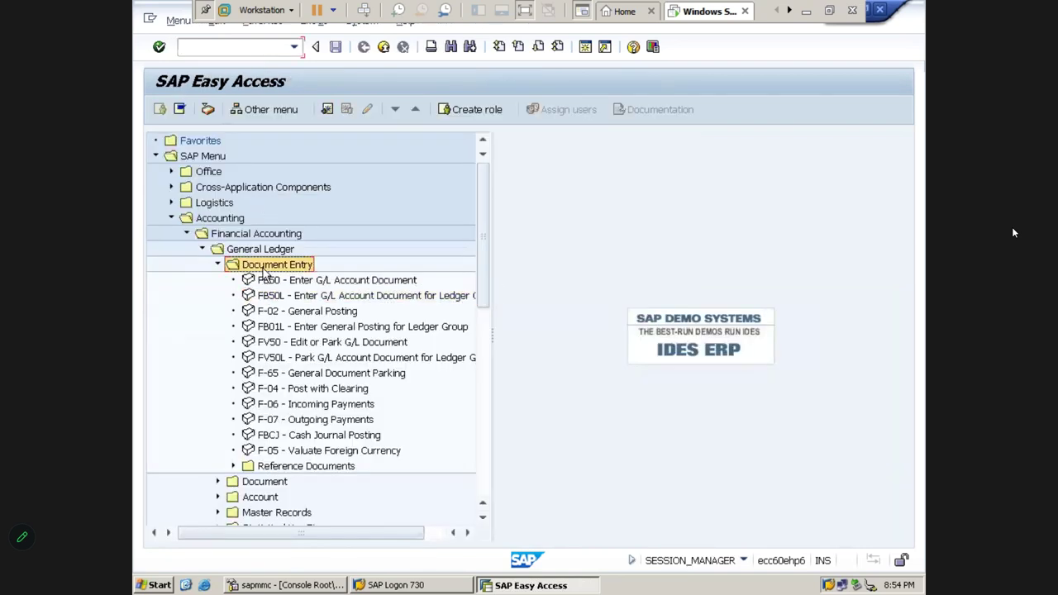
key(Left)
key(Left)
key(Left)
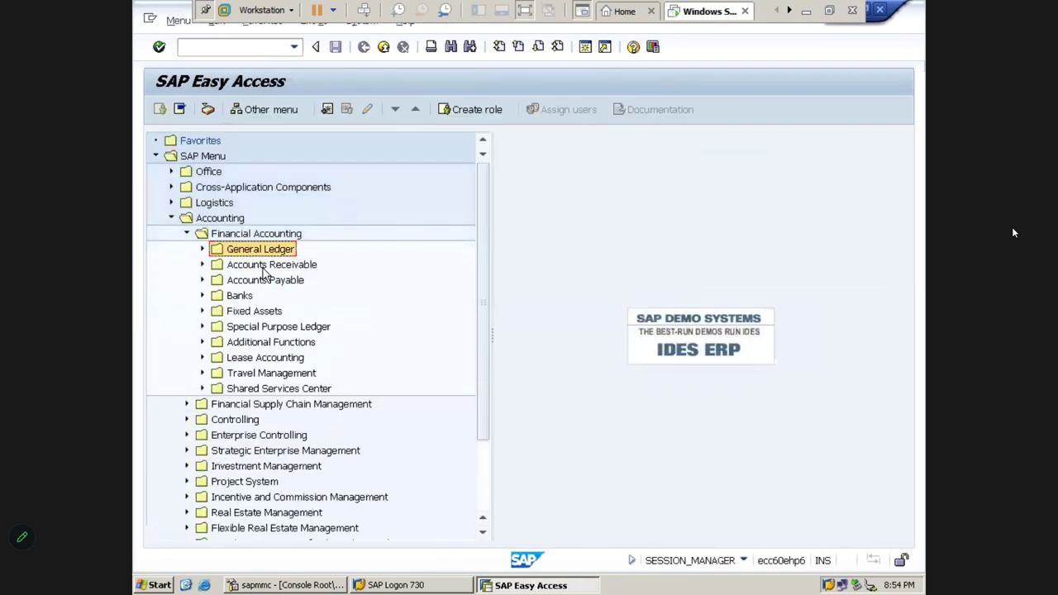
key(Left)
key(Left)
key(Left)
key(Left)
Step: Start transaction FB03, clear the document number and go to the document list selection for company code PM10
click(236, 47)
text(FB03)
key(Return)
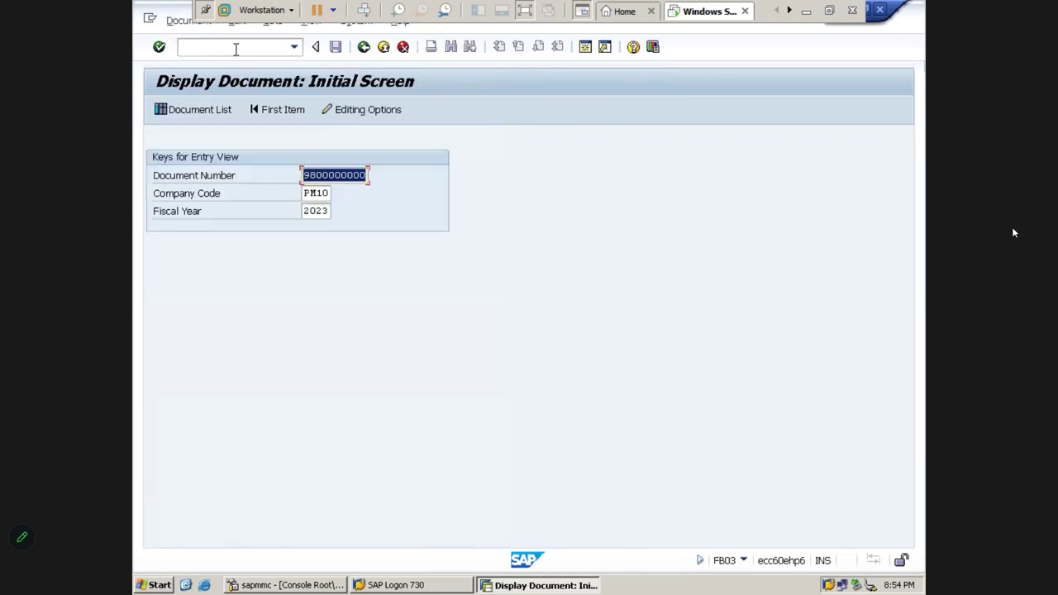
key(Delete)
key(Tab)
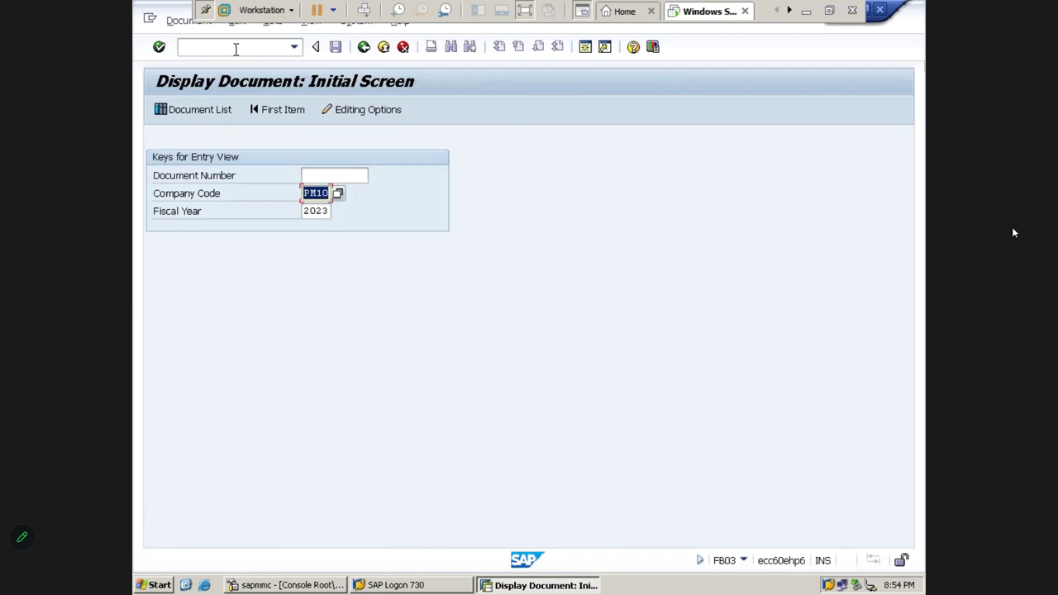
key(Tab)
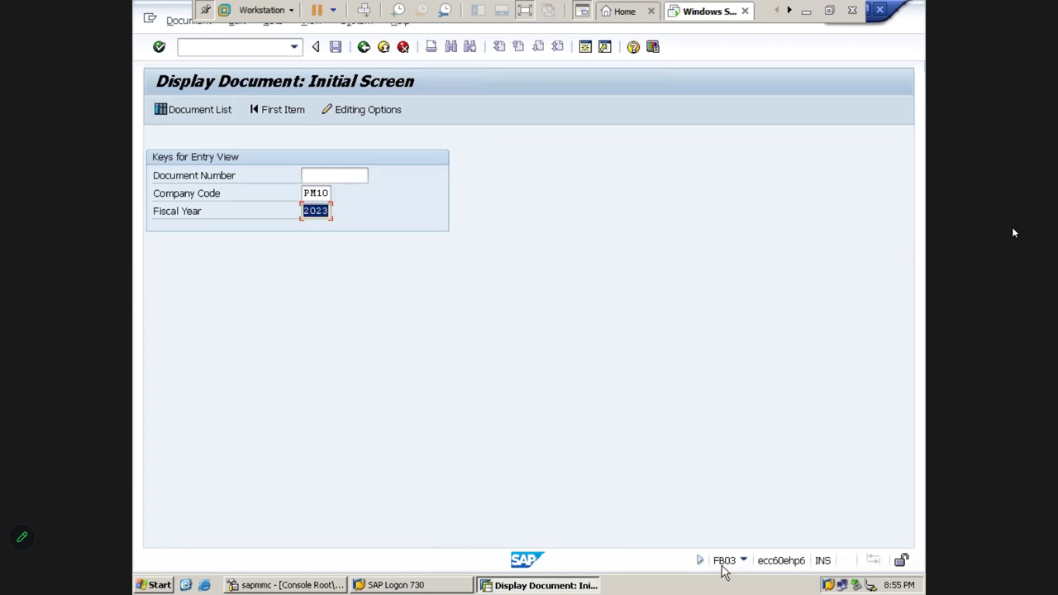
click(307, 193)
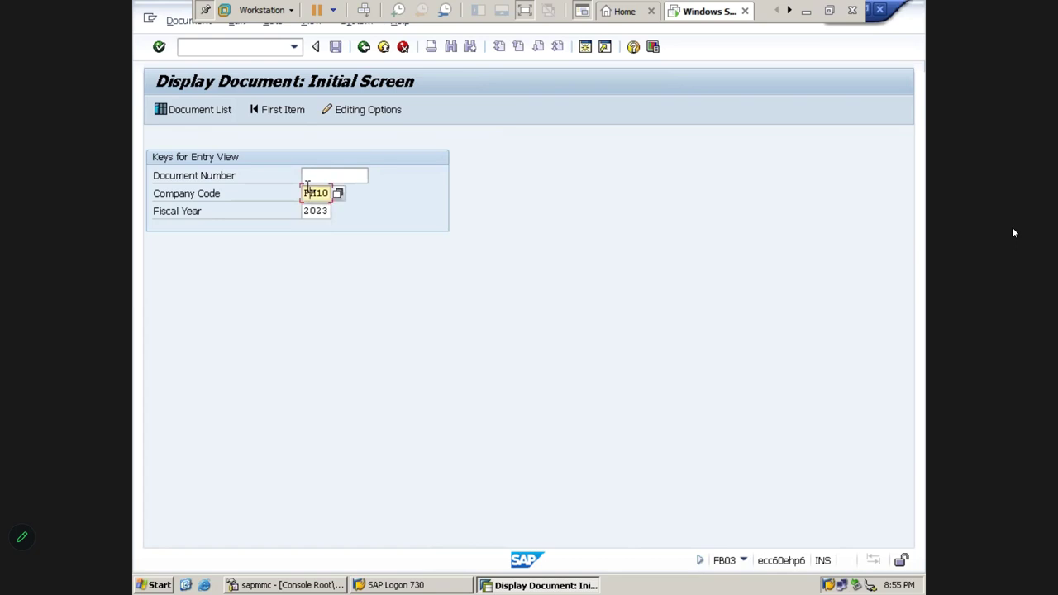
click(309, 208)
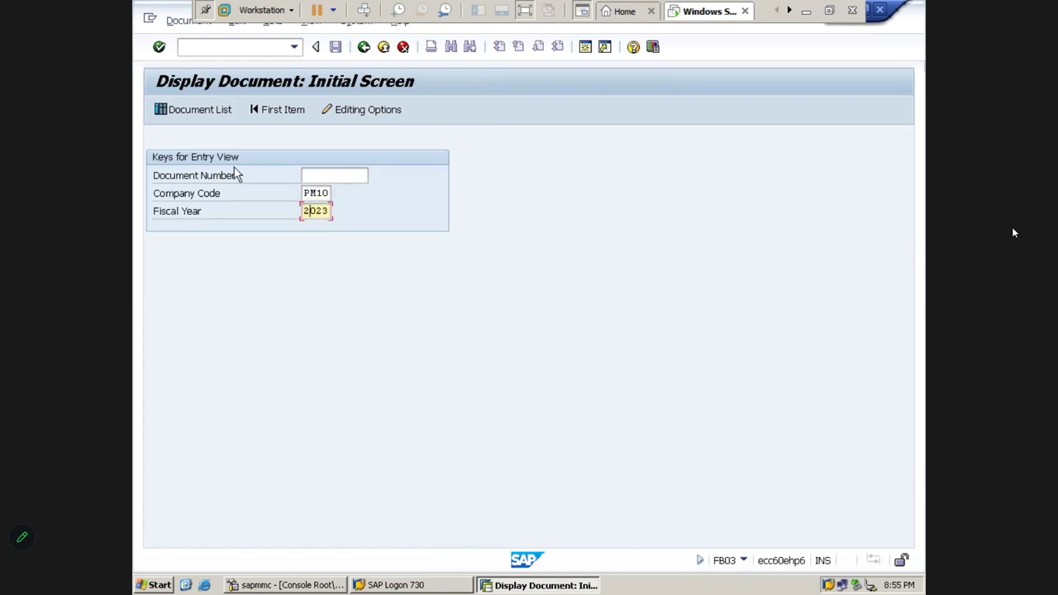
click(201, 121)
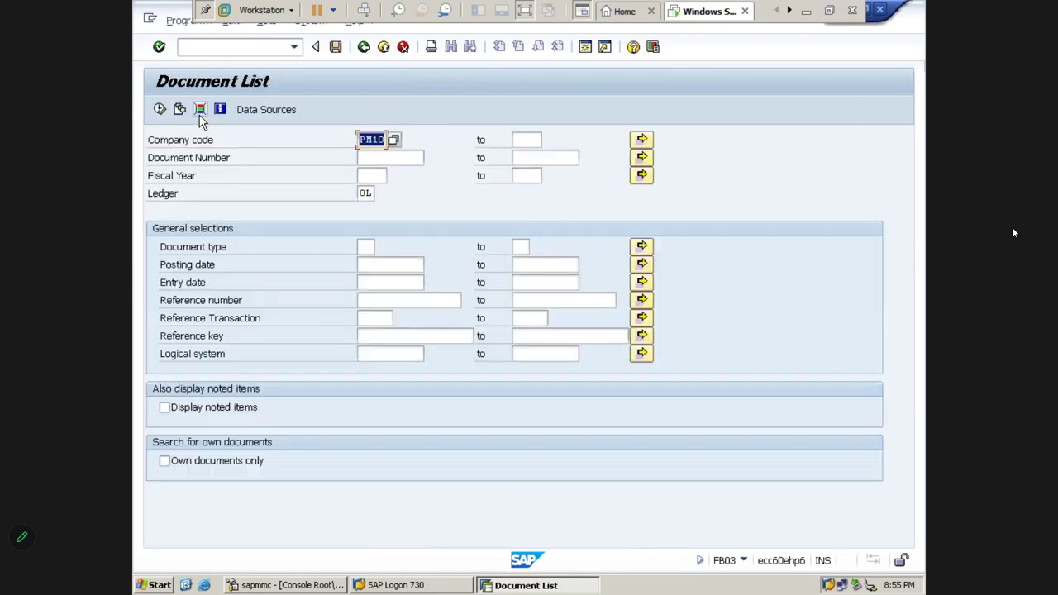
Step: Run the document list for company code PM10 in ledger 0L and check the first and last documents
click(360, 195)
drag(360, 195, 372, 195)
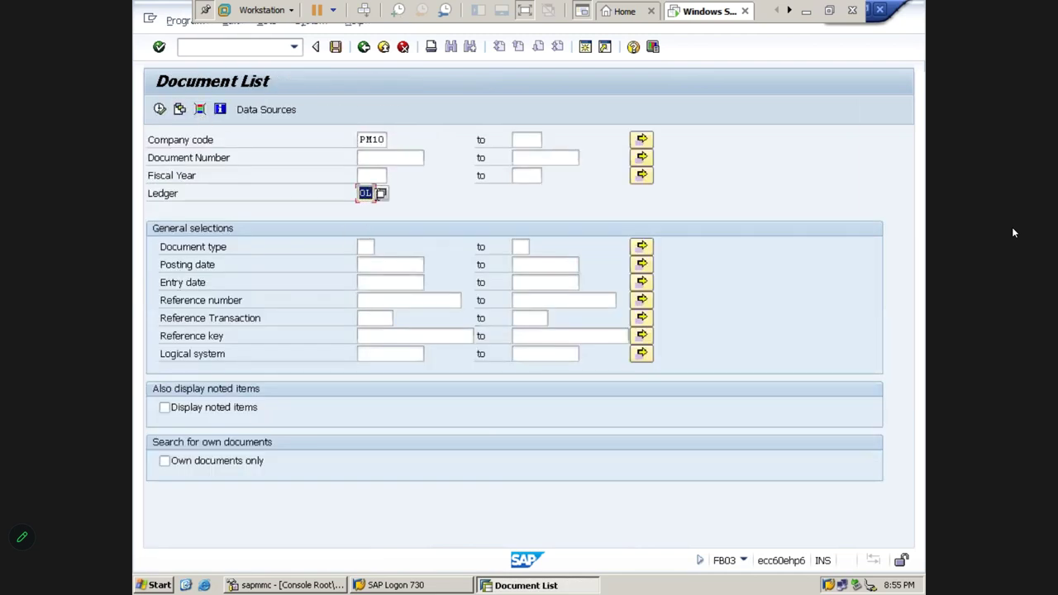
click(163, 116)
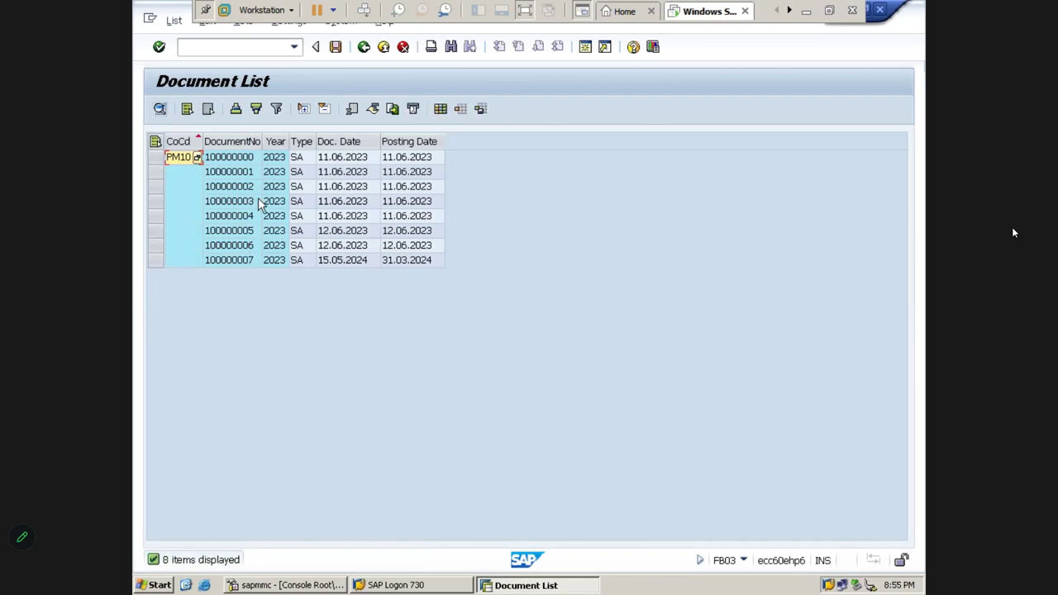
click(253, 159)
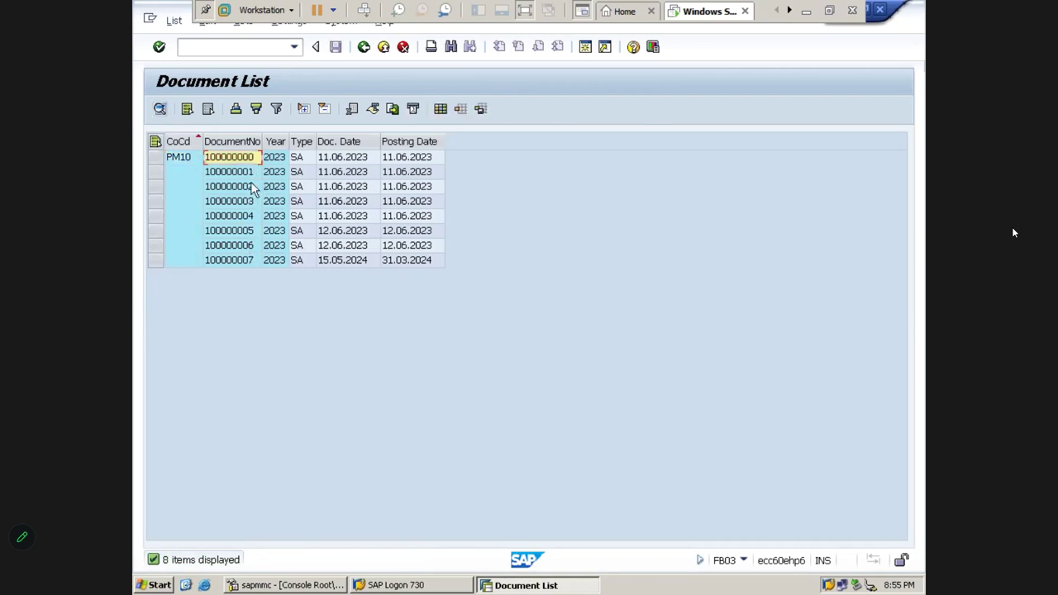
click(251, 263)
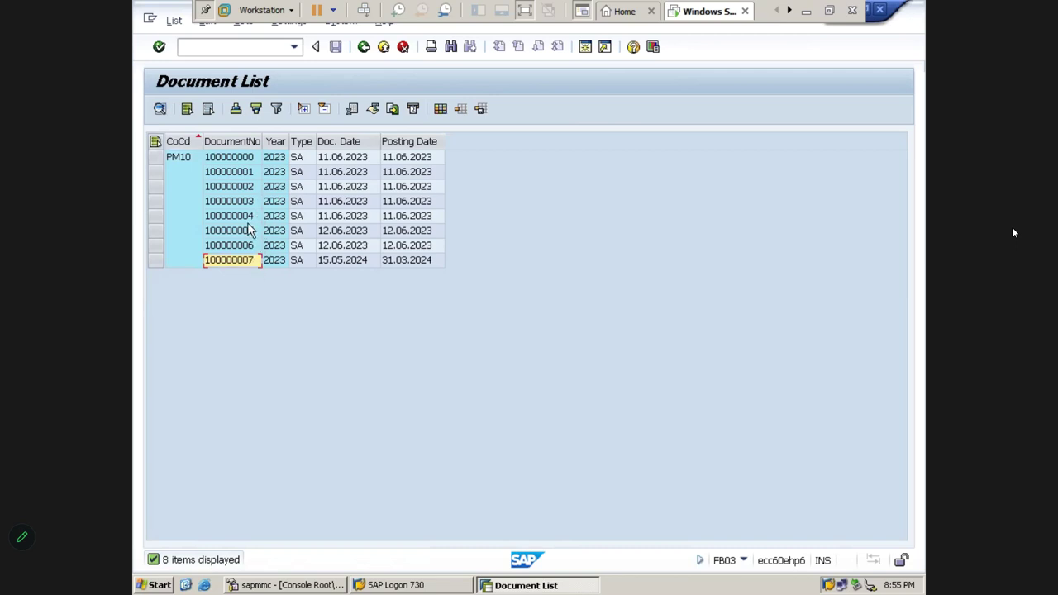
Step: Return to the list selection, change the ledger to P7 and run the document list for PM10
click(364, 47)
click(372, 197)
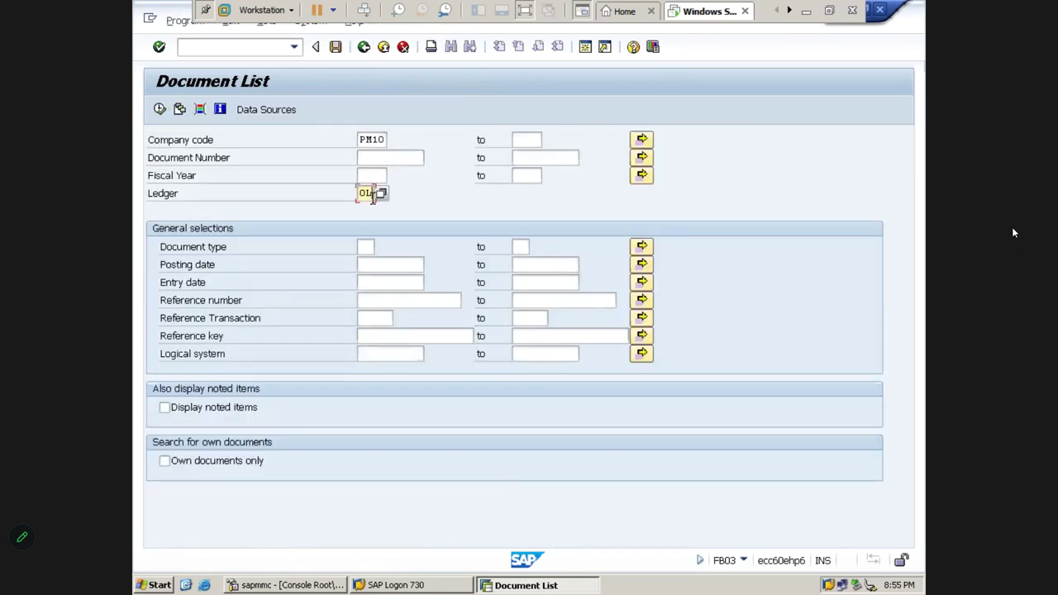
key(BackSpace)
text(P7)
click(161, 114)
click(161, 110)
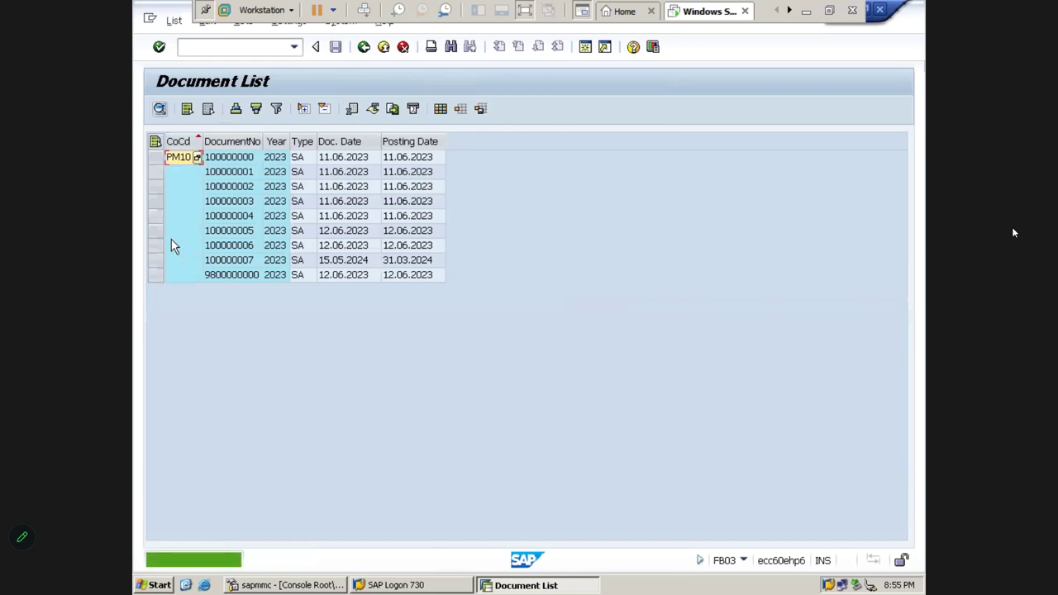
Step: Open the ledger-group document at the end of the P7 list, check its data entry view and return to the list
click(155, 260)
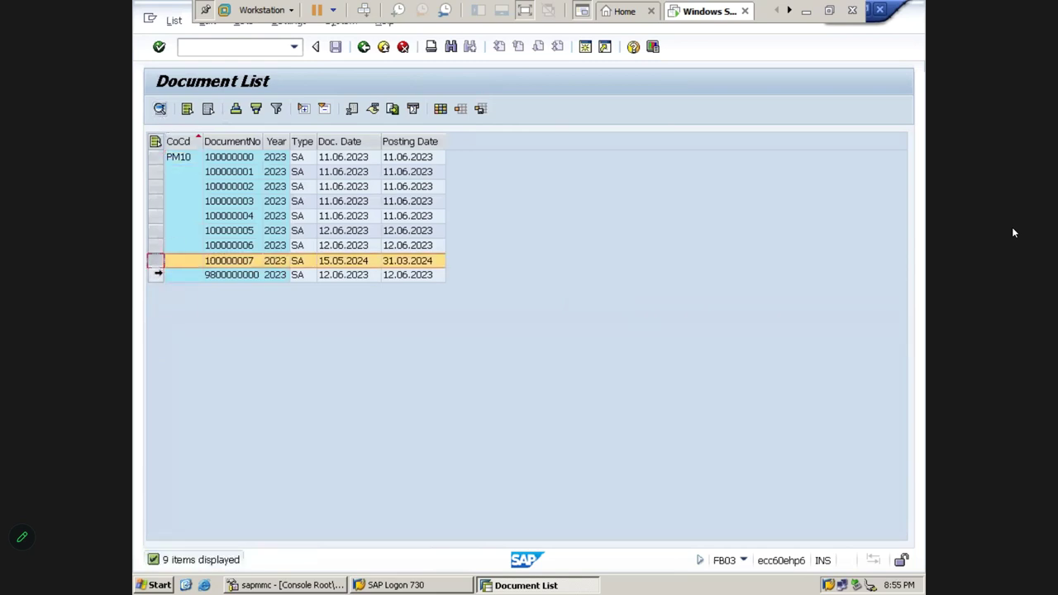
click(162, 276)
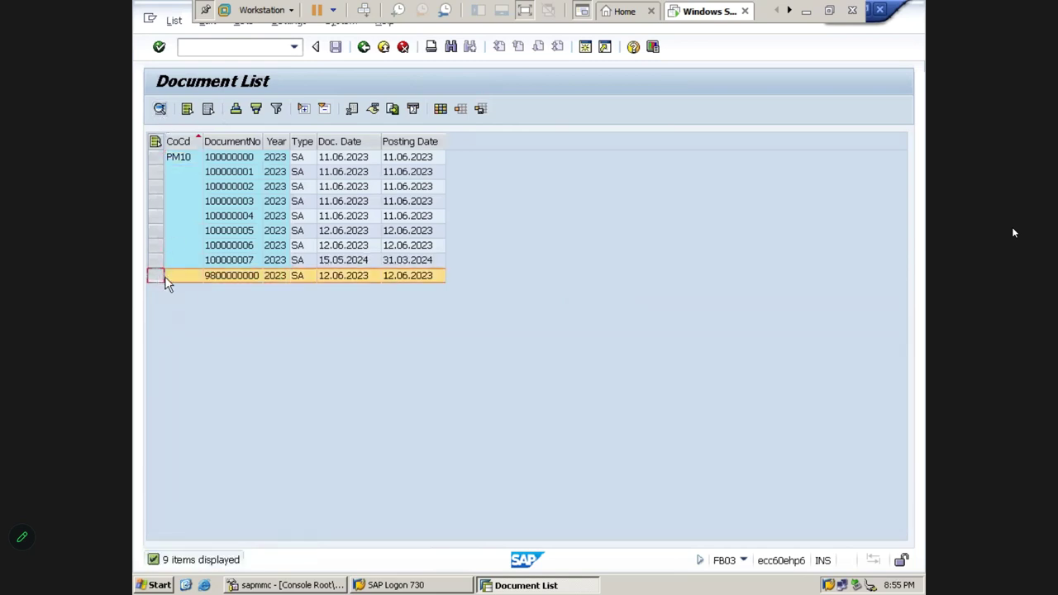
click(233, 277)
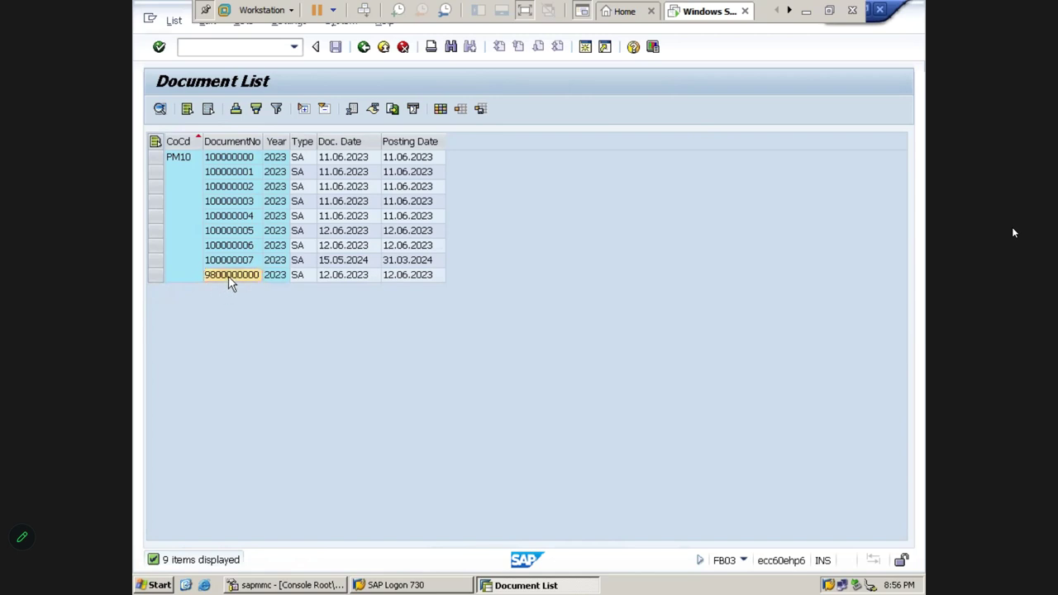
double_click(231, 276)
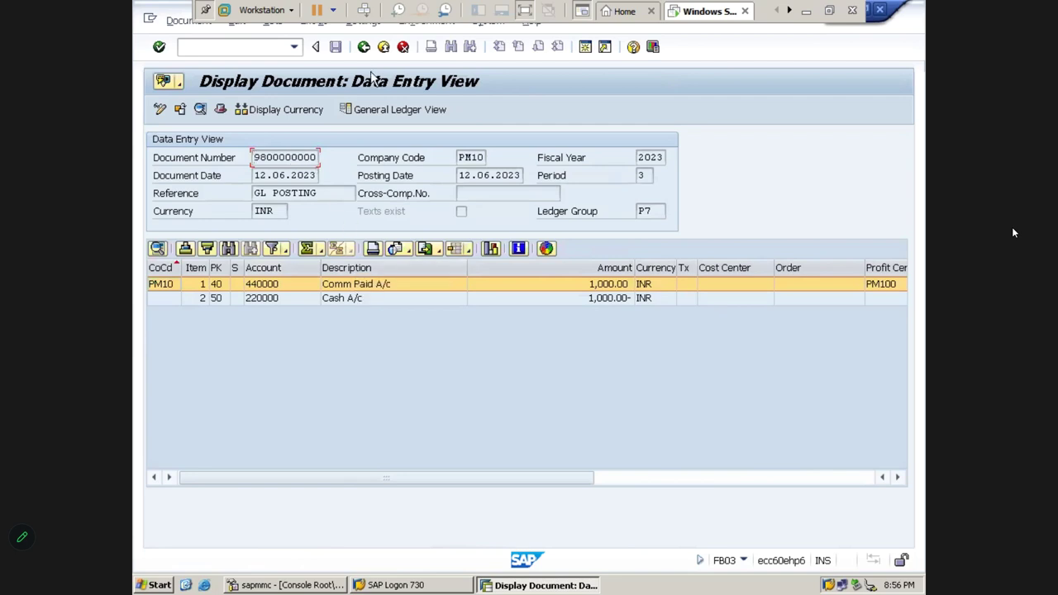
click(364, 47)
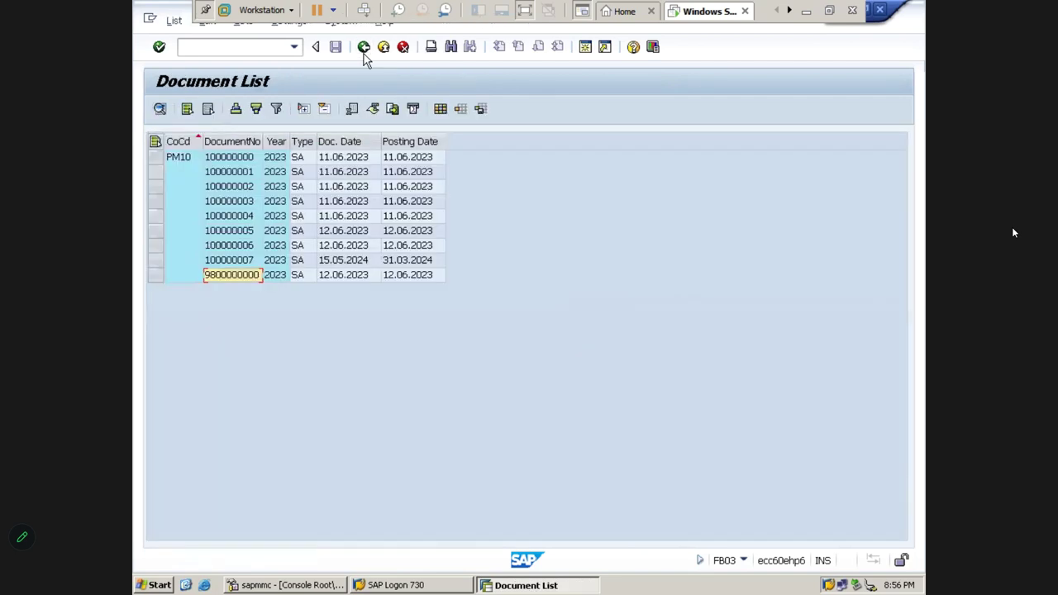
Step: Go back to the list selection, set the ledger to P8 and run the document list for PM10
click(364, 49)
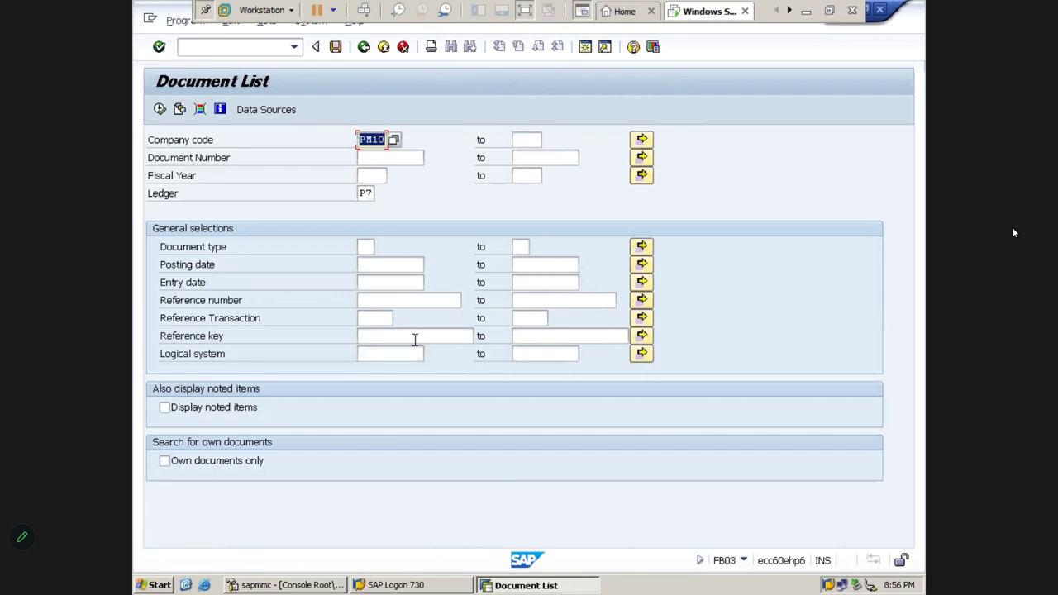
key(Down)
key(Tab)
key(Tab)
key(Tab)
key(Tab)
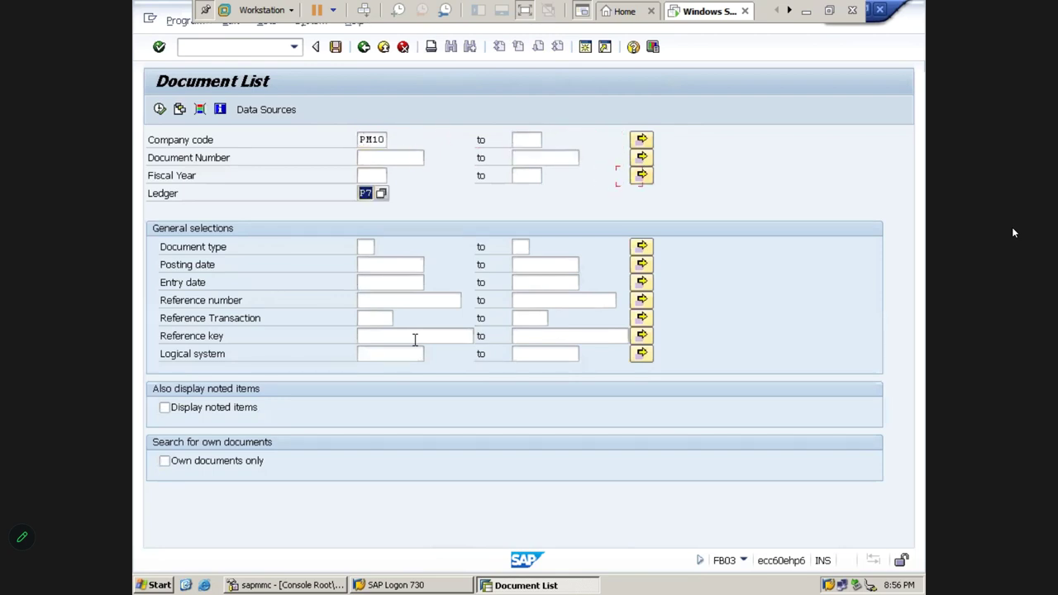
text(P8)
click(160, 115)
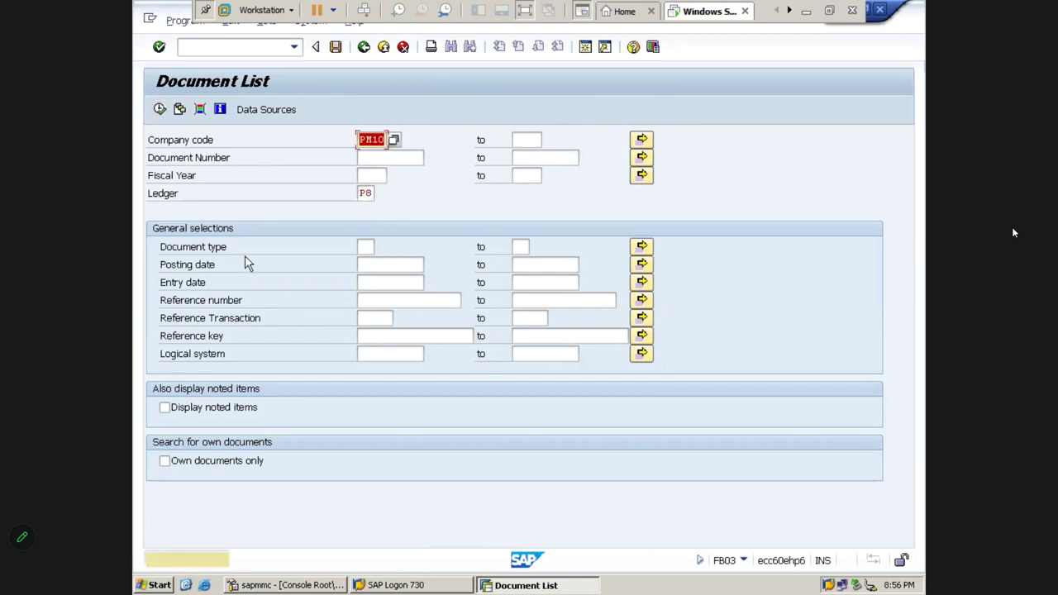
key(Return)
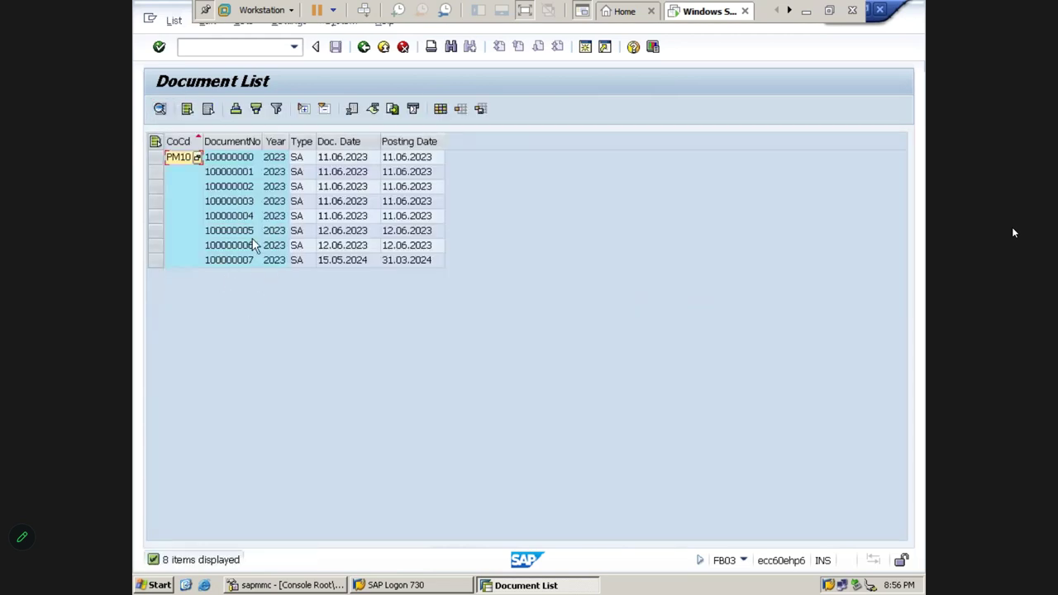
Step: Switch the list selection from ledger P8 back to P7 and rerun the document list for comparison
click(364, 48)
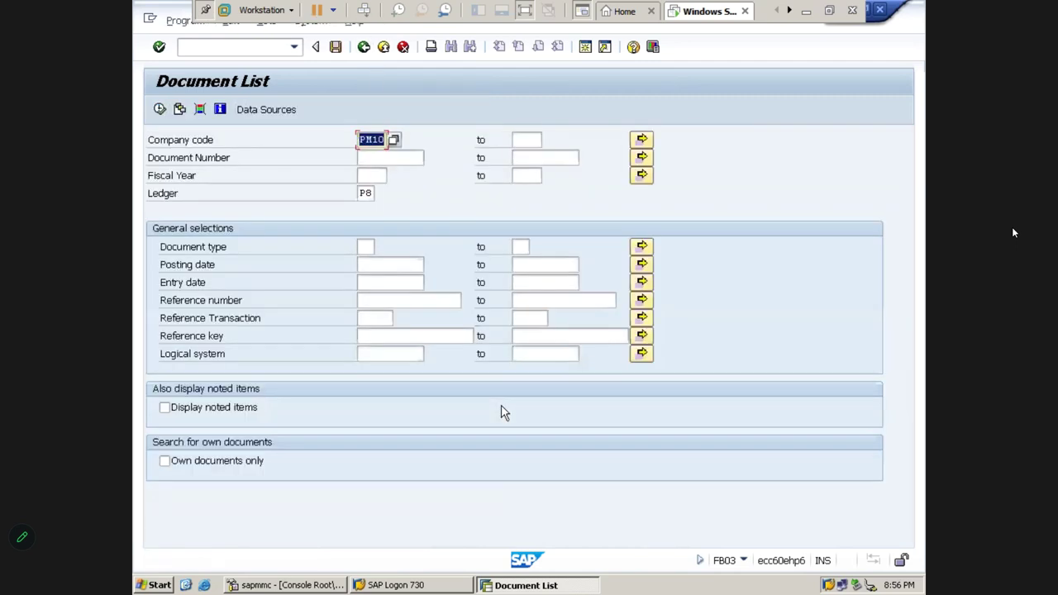
key(Down)
key(Down)
key(Down)
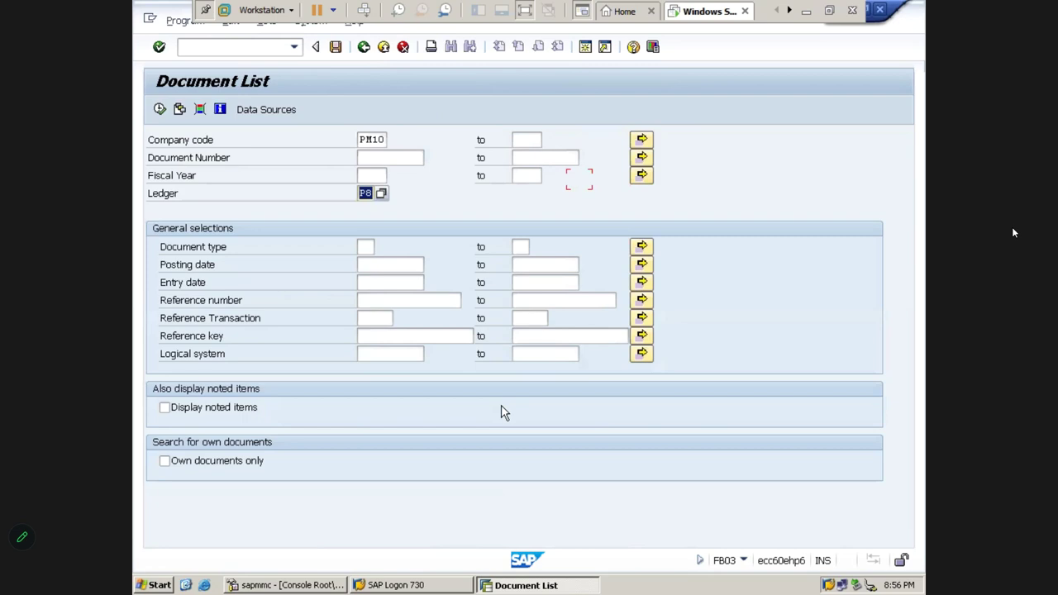
text(P7)
key(Return)
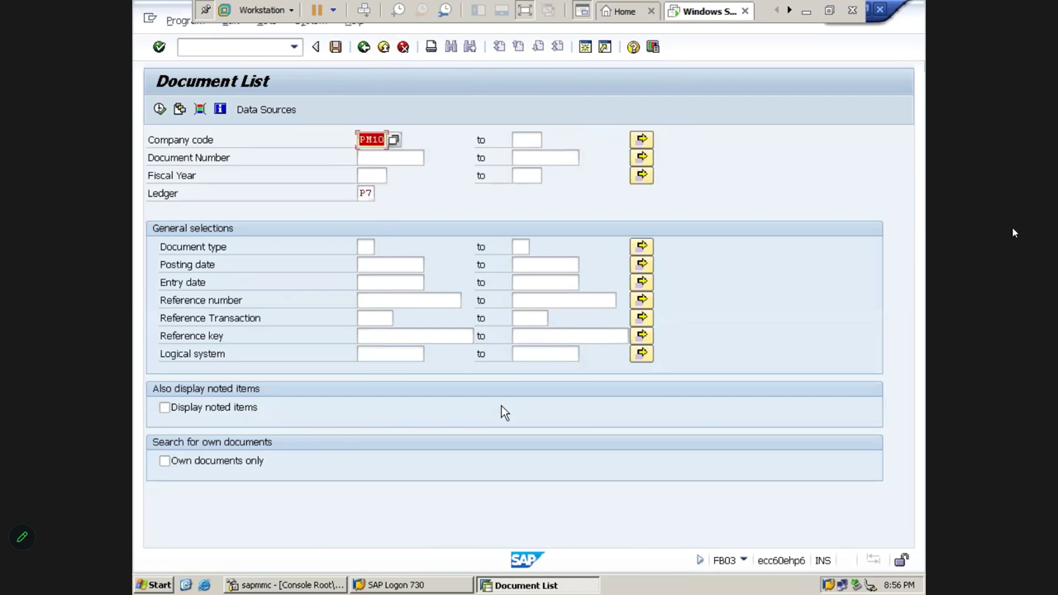
click(160, 111)
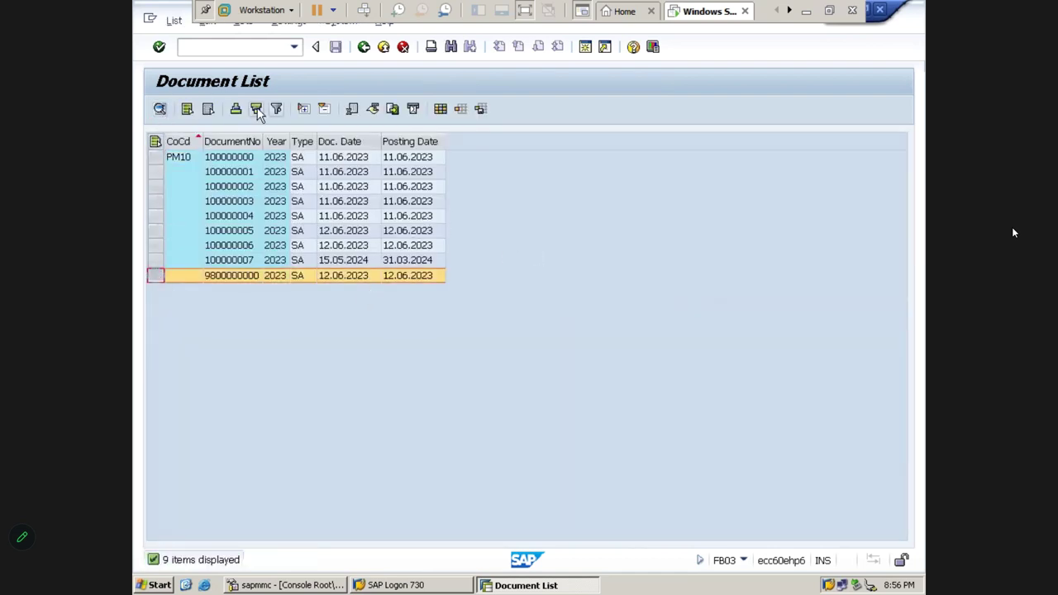
Step: Leave the document list and return to the SAP Easy Access menu
click(237, 51)
text(/n)
key(Return)
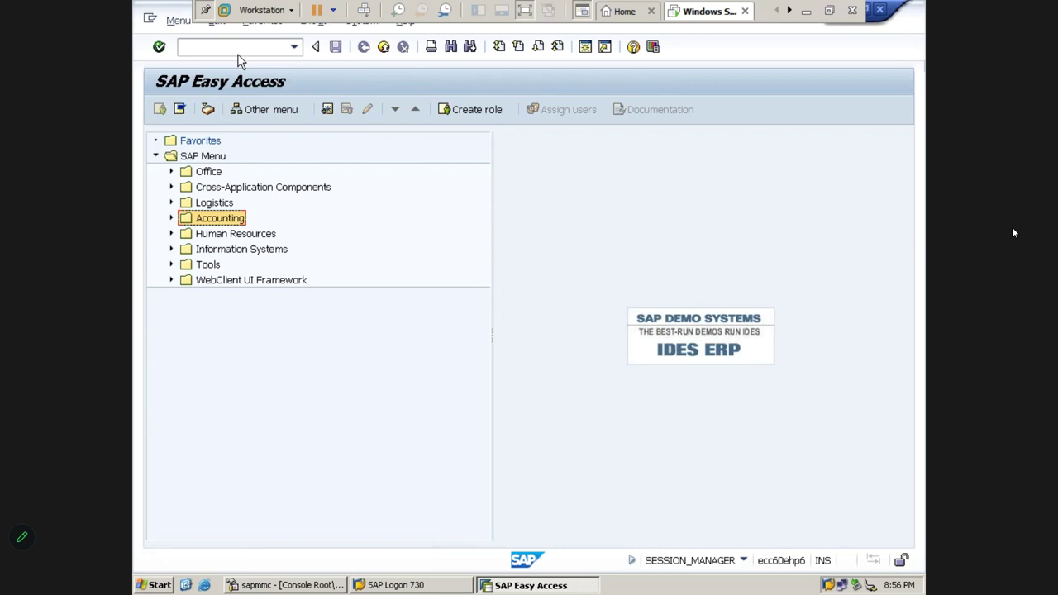
Step: Switch to the SAP FI_New workbook in Excel and review the FB50 and F-06 entries above the FB50L entry in GL Master Creation
click(803, 16)
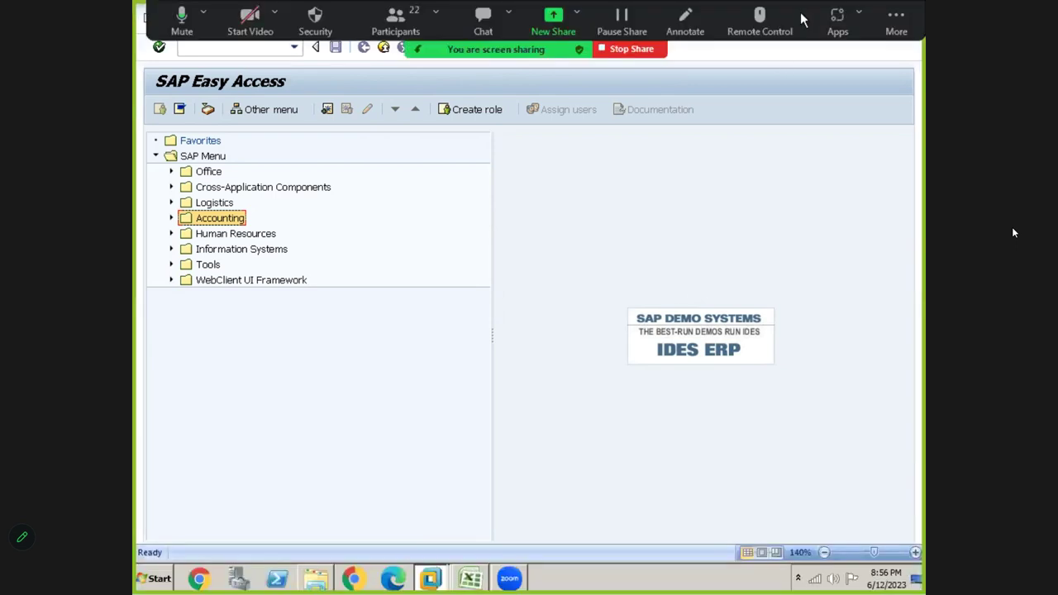
key(Up)
key(Up)
key(Up)
key(Up)
key(Up)
key(Up)
key(Up)
key(Up)
key(Up)
key(Up)
key(Up)
key(Up)
key(Up)
key(Up)
key(Up)
key(Up)
key(Up)
key(Up)
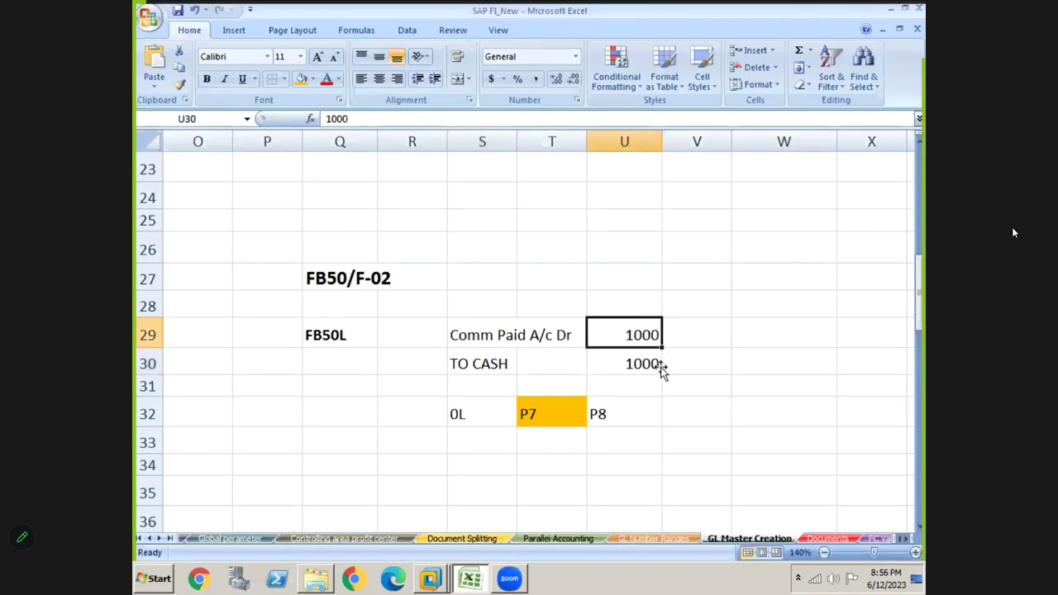
key(Up)
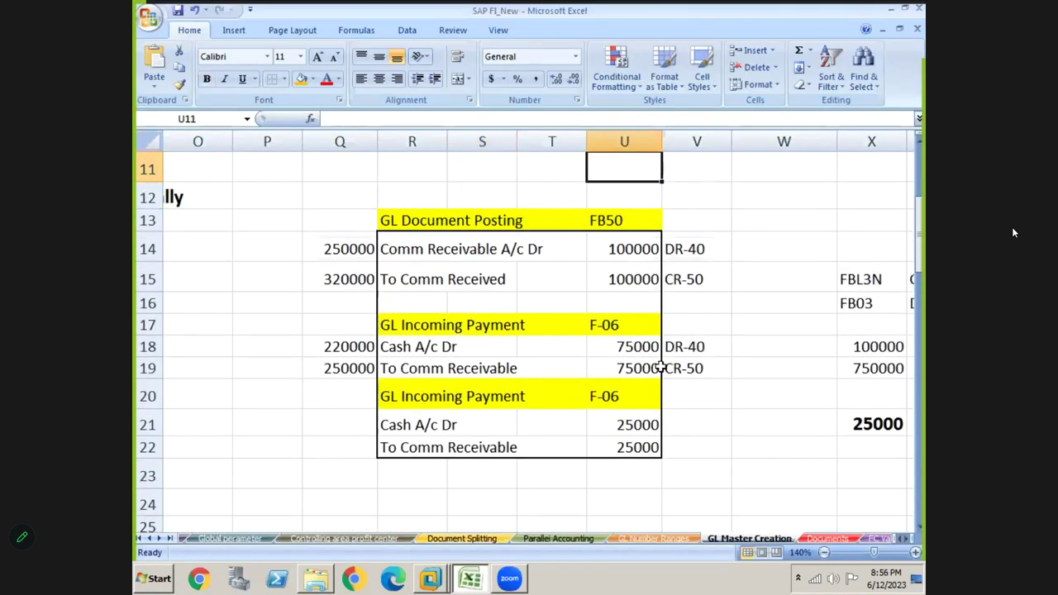
Step: Clear the DR-40 and CR-50 posting-key notes beside the yellow receivable entries in V14:V19
click(700, 245)
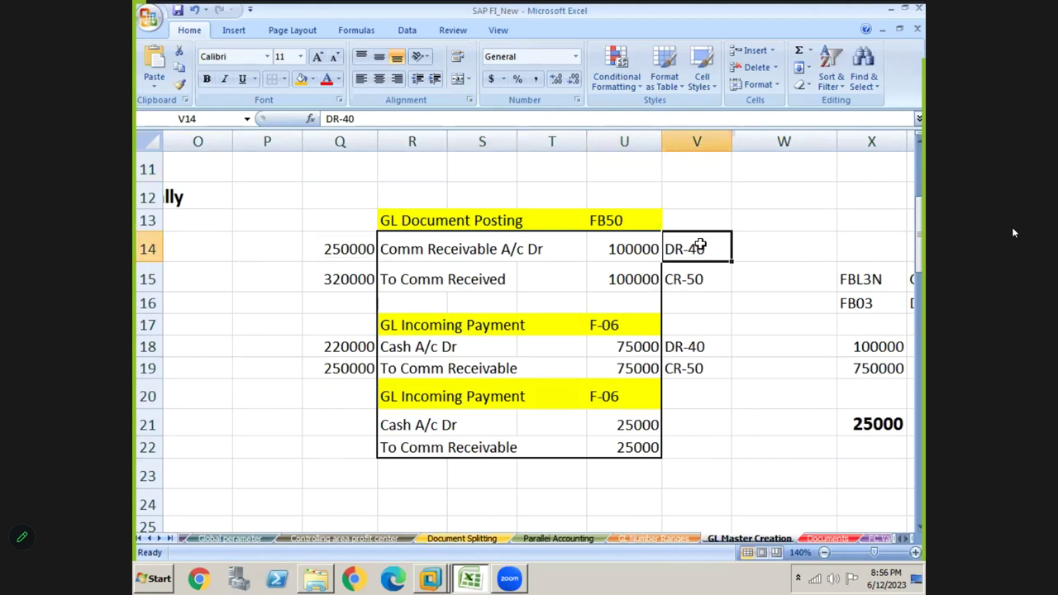
key(shift+Down)
key(shift+Down)
key(shift+Down)
key(shift+Down)
key(shift+Down)
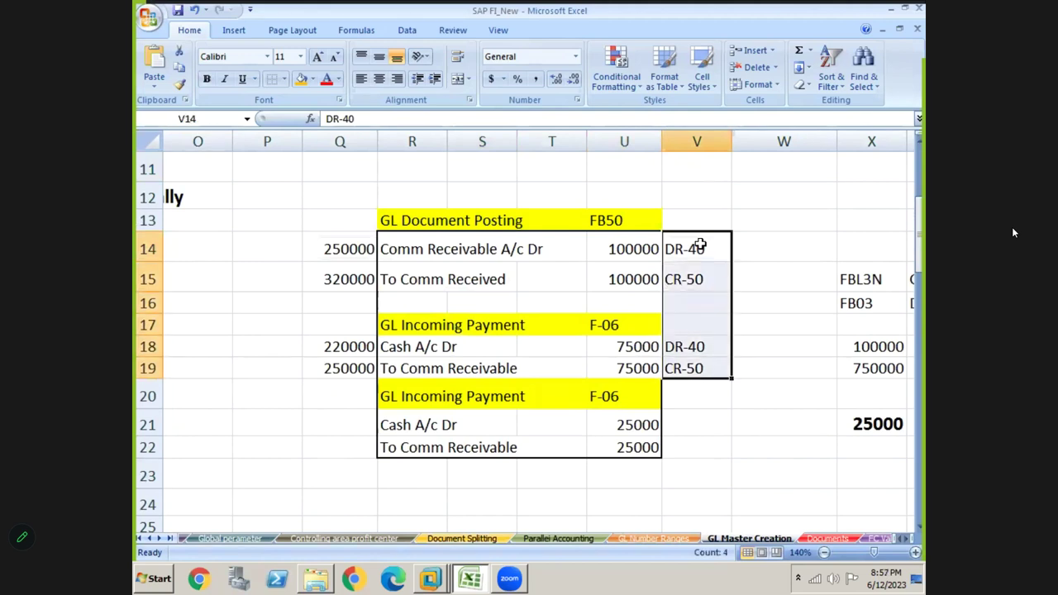
key(Delete)
Step: Clear the FBL3N and FB03 notes and the working amounts below them in X15:Z21
click(882, 275)
key(shift+Right)
key(shift+Right)
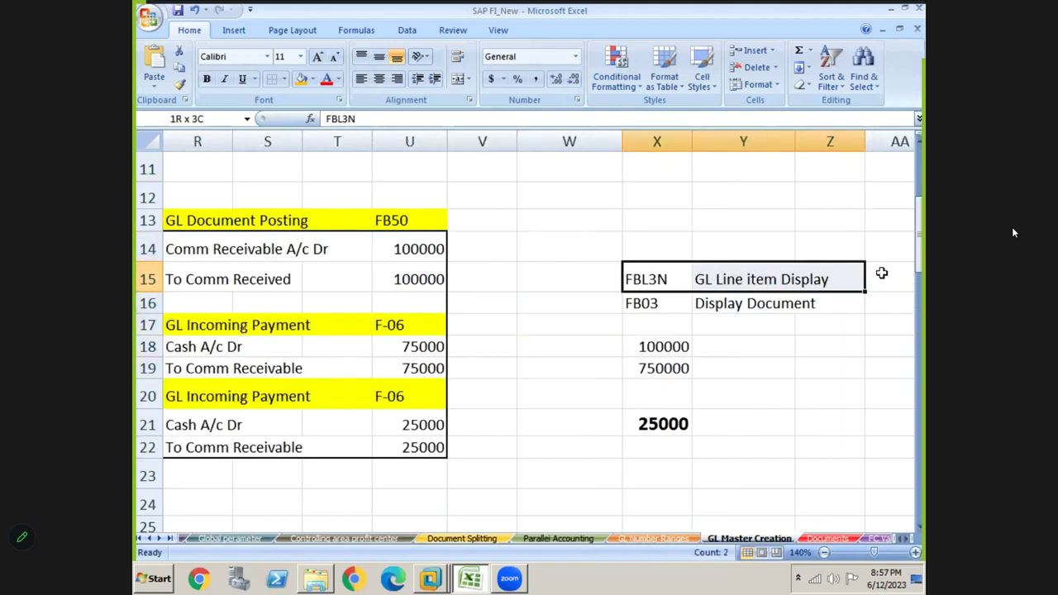
key(shift+Down)
key(shift+Down)
key(shift+Down)
key(shift+Down)
key(shift+Down)
key(shift+Down)
key(Delete)
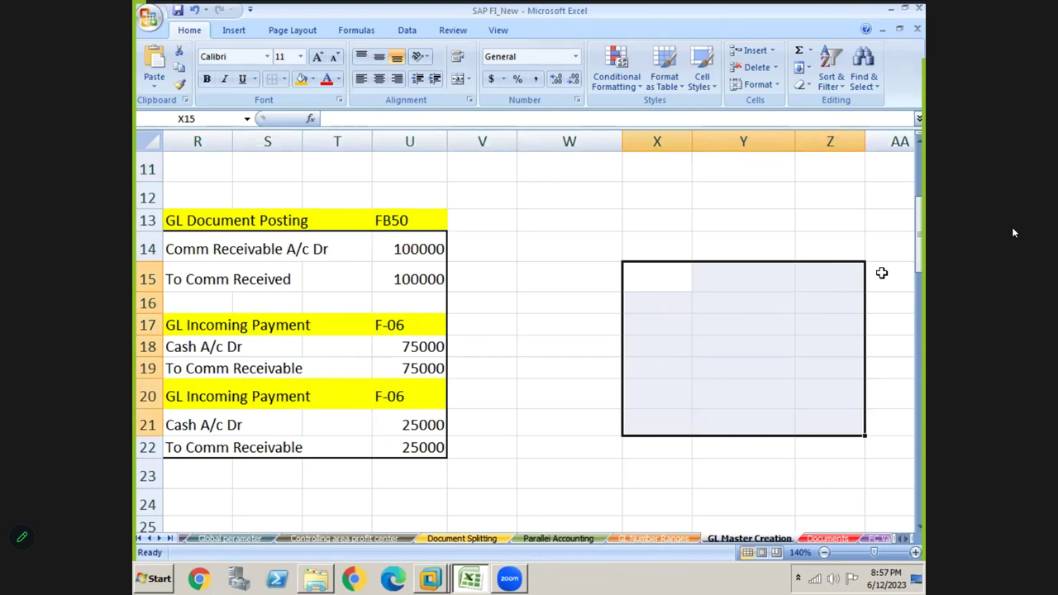
Step: Set the Cash and Comm Receivable amounts of the first GL Incoming Payment entry to 100000 in U18 and U19
key(Left)
key(Left)
key(Left)
key(Left)
key(Down)
key(Down)
key(Down)
key(Right)
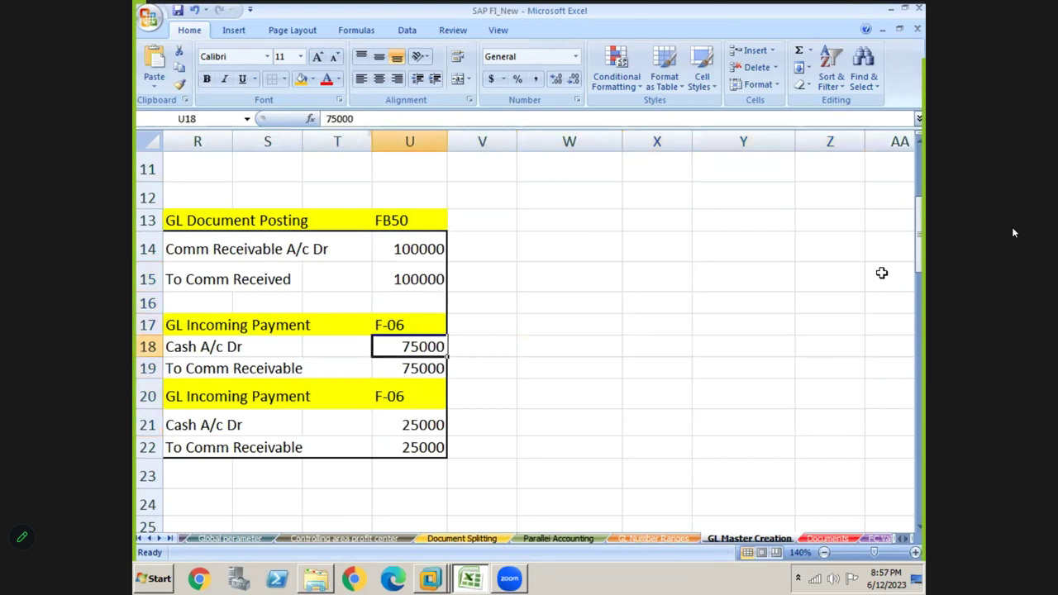
text(10000)
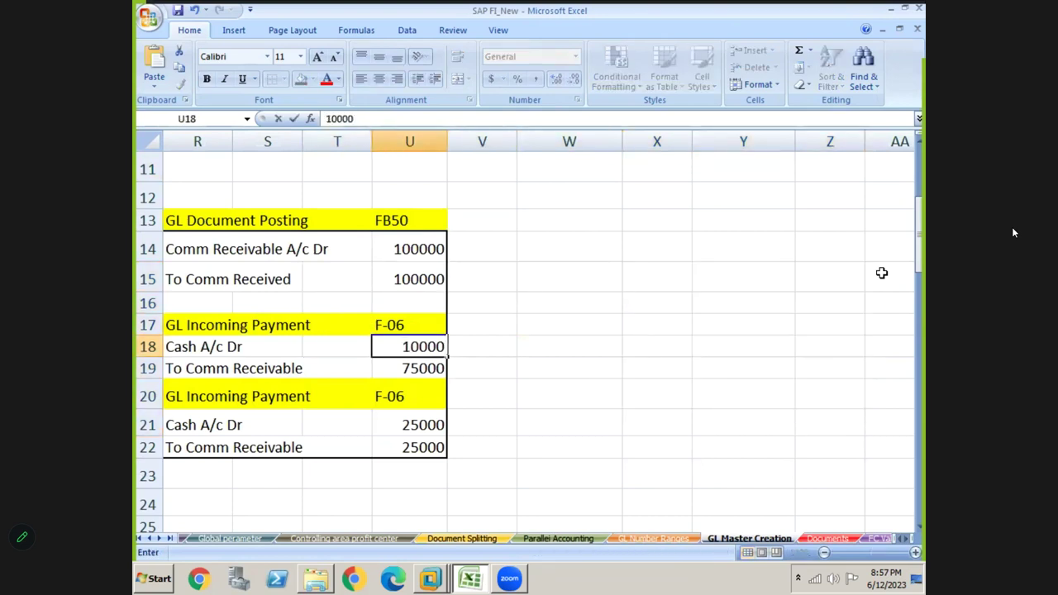
text(0)
key(Return)
text(100000)
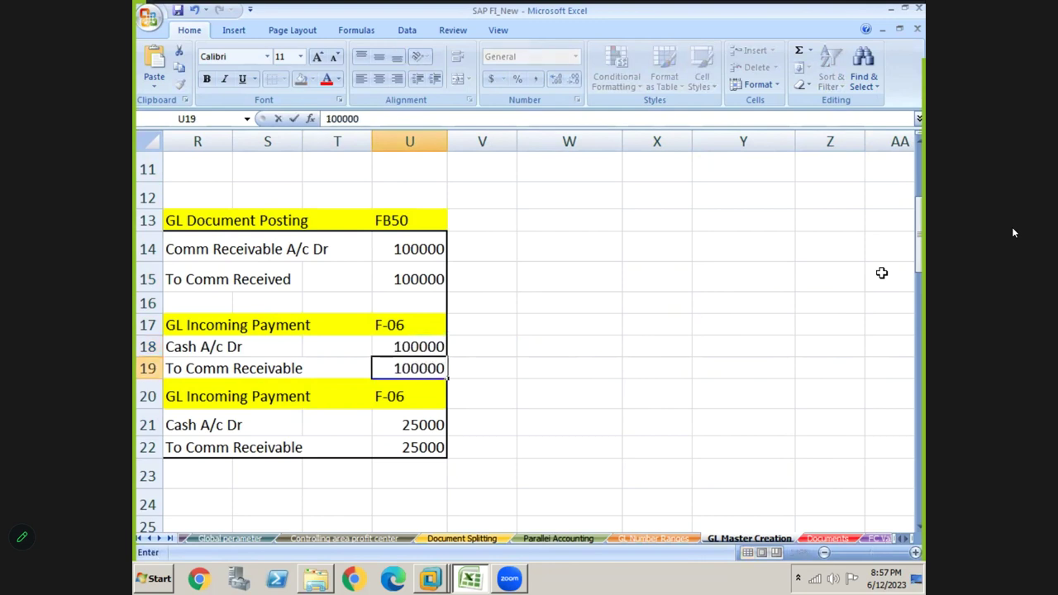
key(Return)
Step: Delete the second GL Incoming Payment F-06 entry in R20:U22 and remove the range's fill color
key(Left)
key(Left)
key(Left)
key(Left)
key(Right)
key(shift+Right)
key(shift+Right)
key(shift+Right)
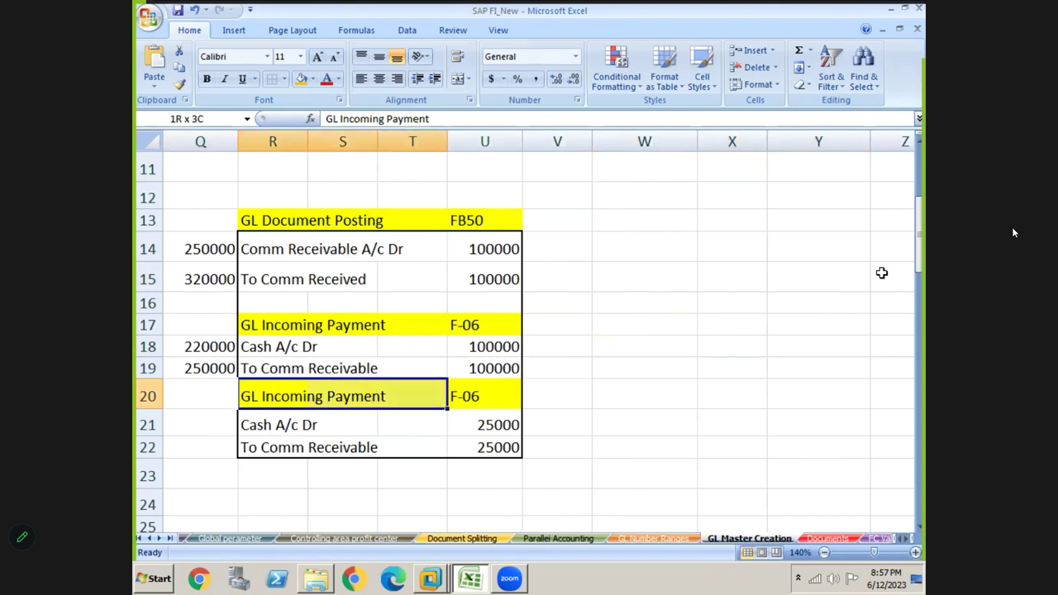
key(shift+Down)
key(shift+Down)
key(Delete)
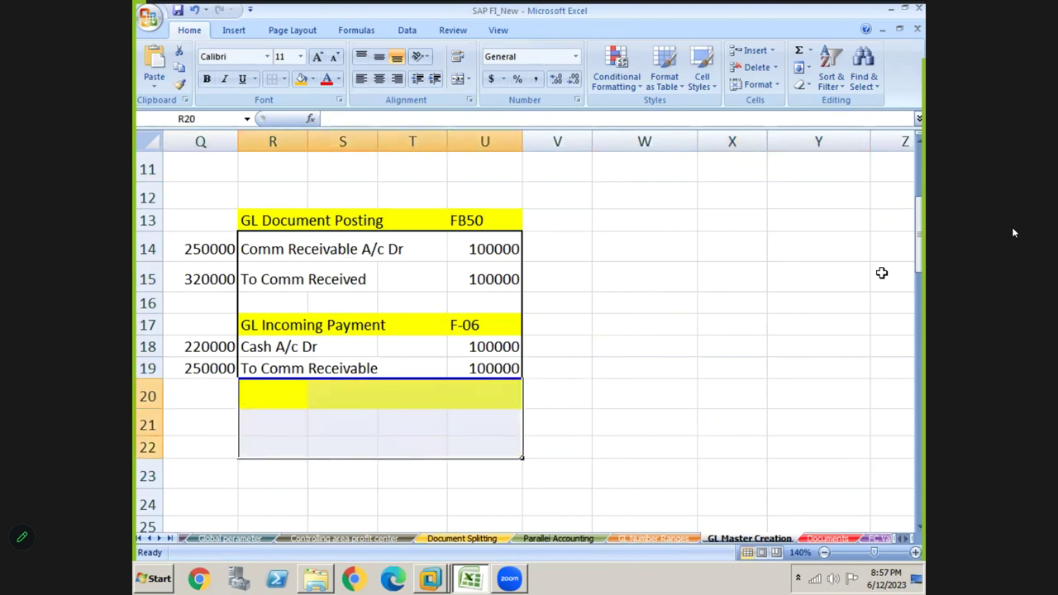
click(312, 80)
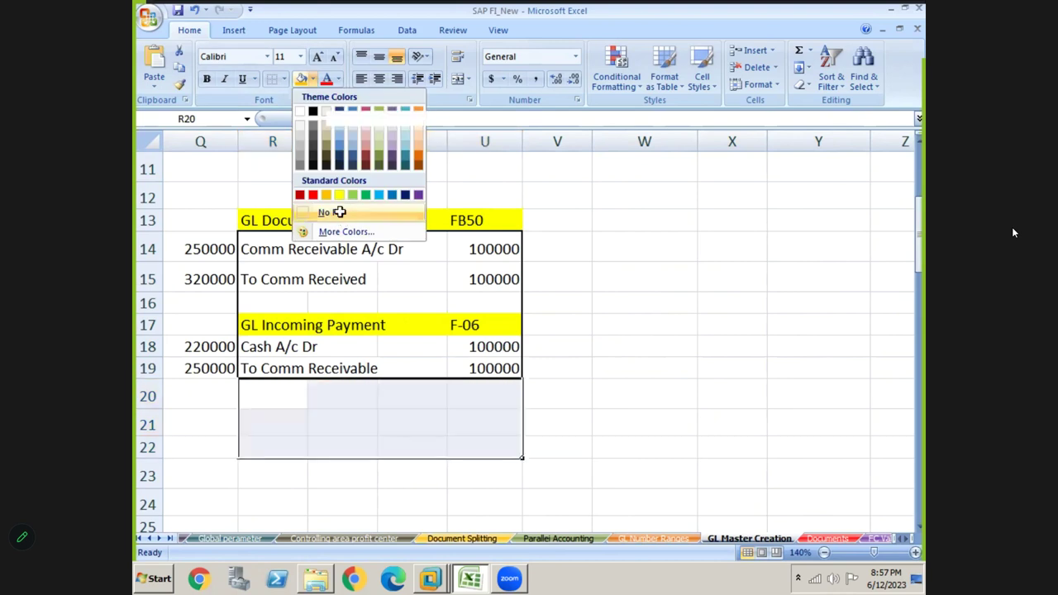
click(339, 212)
Step: Clear the F-02 note in V4 beside the orange GL Document Posting heading
click(312, 474)
key(Up)
key(Up)
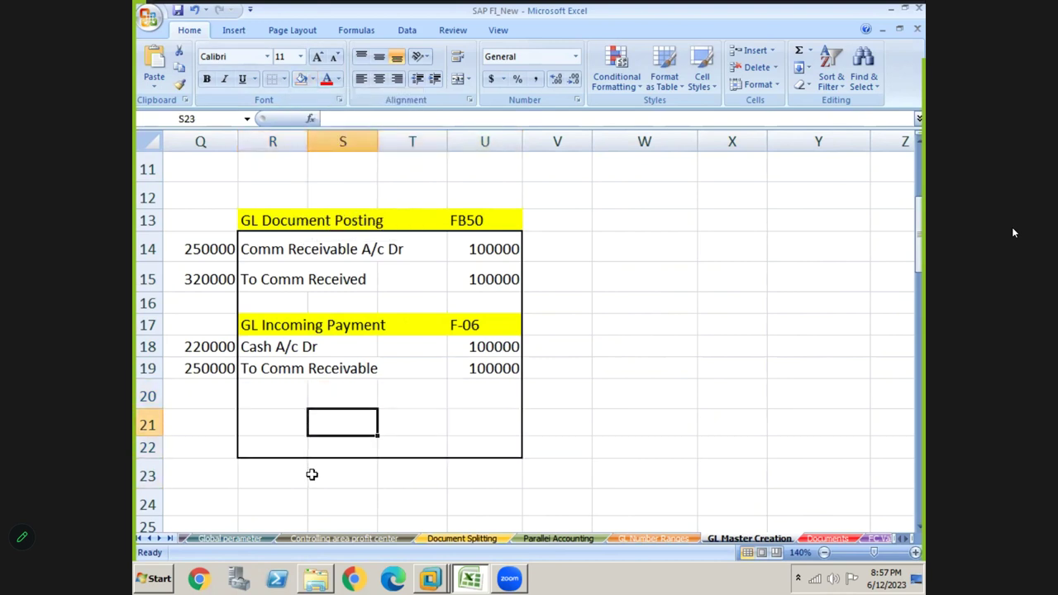
key(Up)
key(Up)
key(Up)
key(Up)
key(Up)
key(Up)
key(Up)
key(Up)
key(Up)
key(Up)
key(Up)
key(Up)
key(Up)
key(Up)
key(Up)
key(Up)
key(Up)
key(Up)
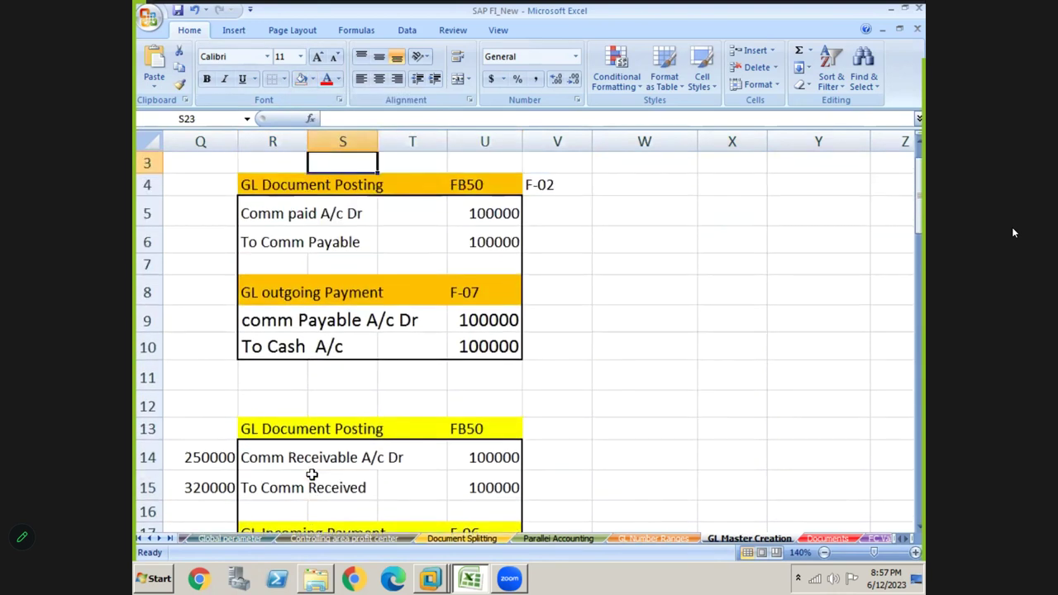
click(563, 182)
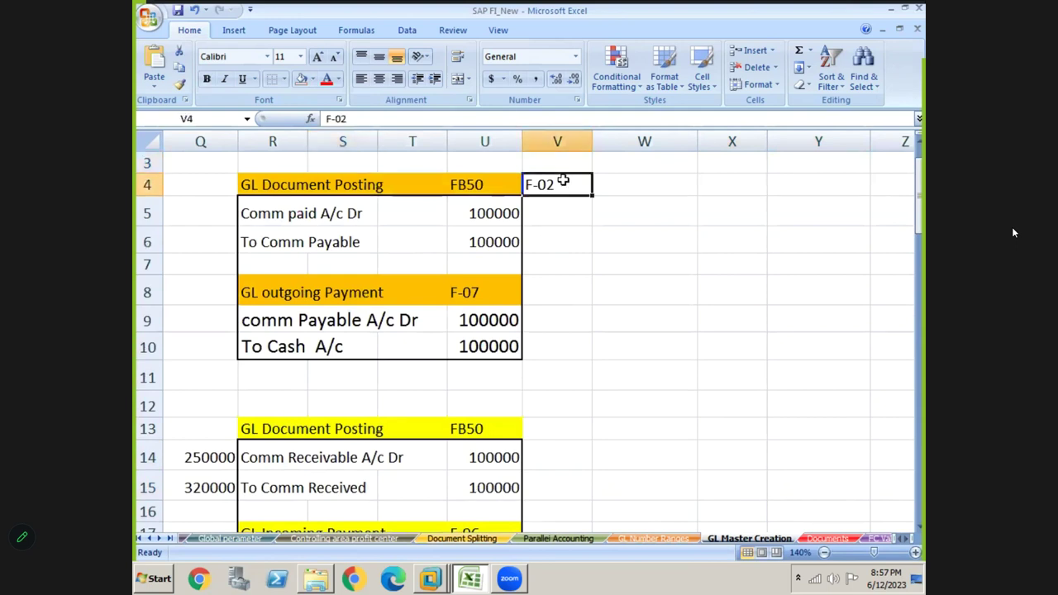
key(Delete)
Step: Change the transaction code of the orange GL Document Posting heading in U4 to FB50/F-02
click(348, 282)
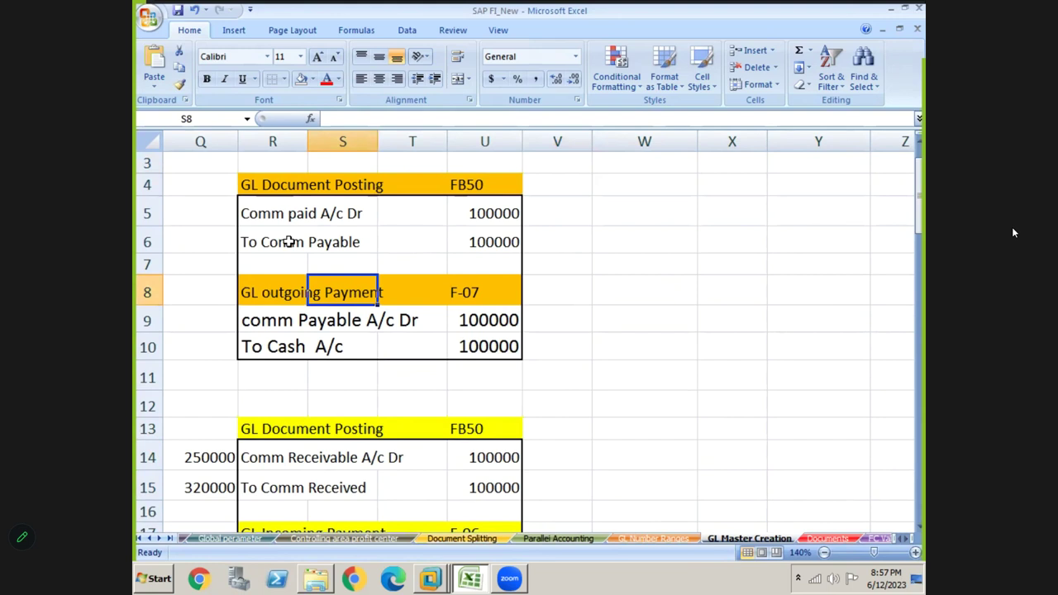
click(312, 229)
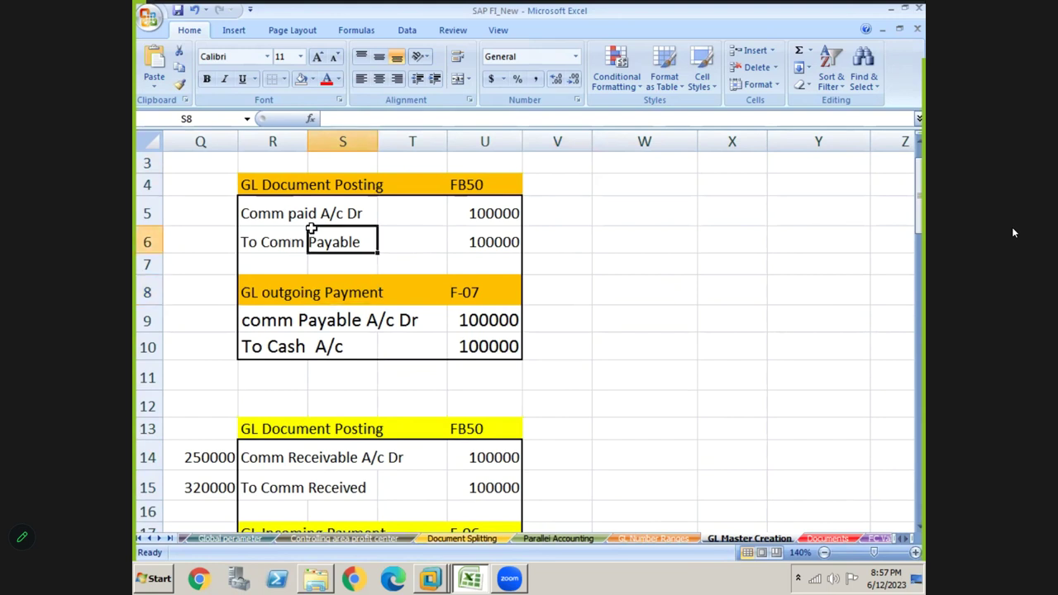
click(269, 218)
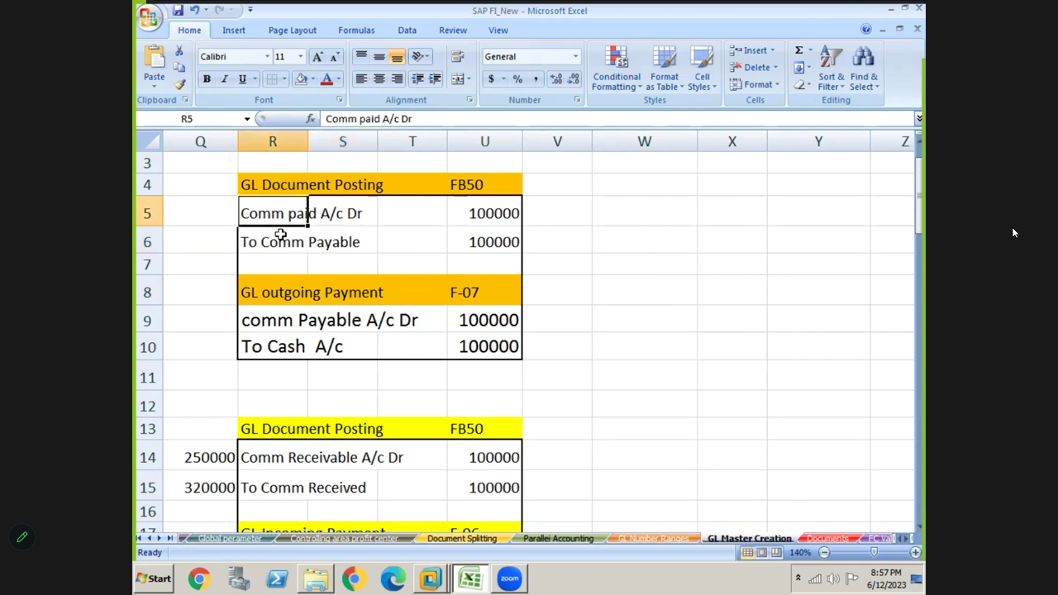
click(284, 241)
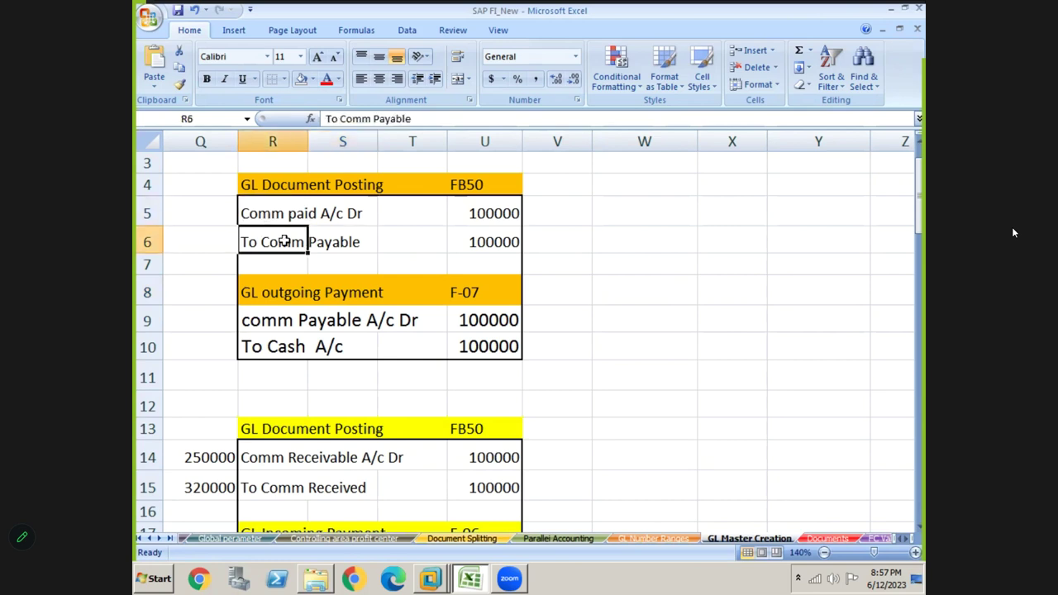
double_click(486, 185)
text(/)
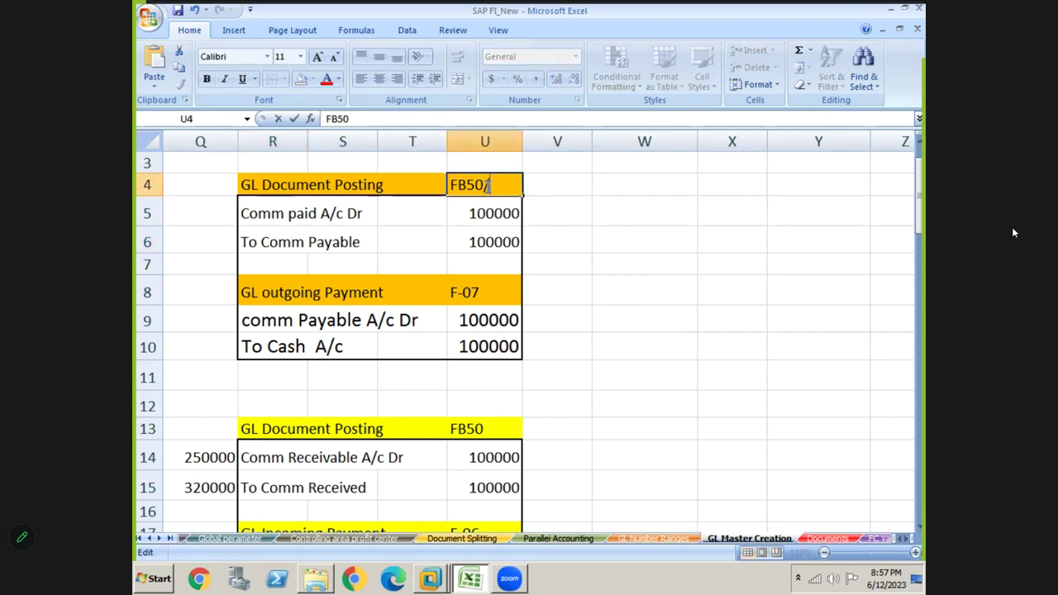
text(F-02)
key(Return)
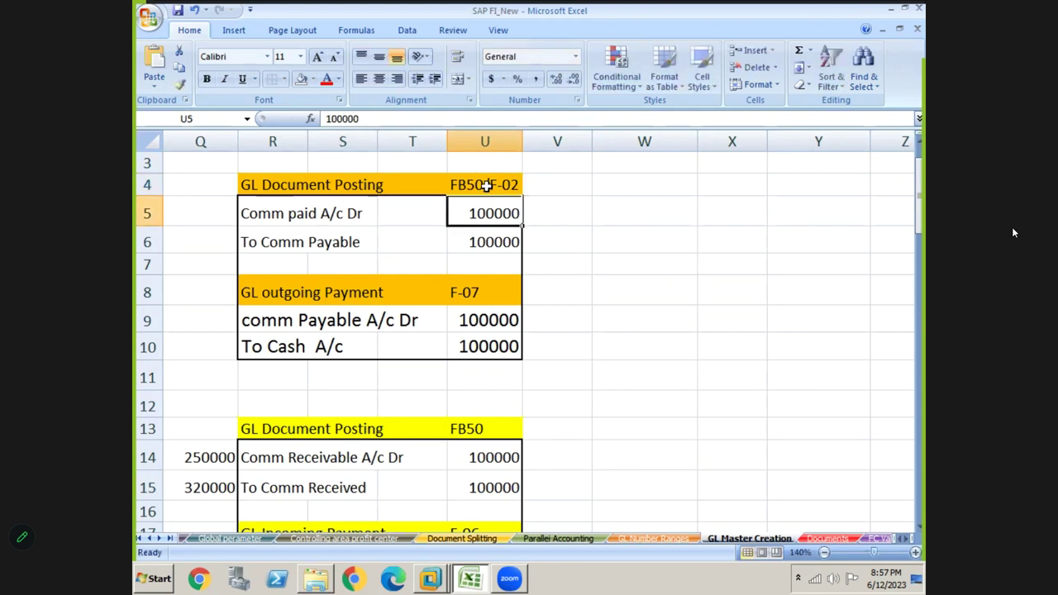
Step: Examine the commission paid and outgoing payment entries, comparing the Comm Payable lines of the FB50/F-02 and F-07 blocks
click(274, 221)
click(281, 244)
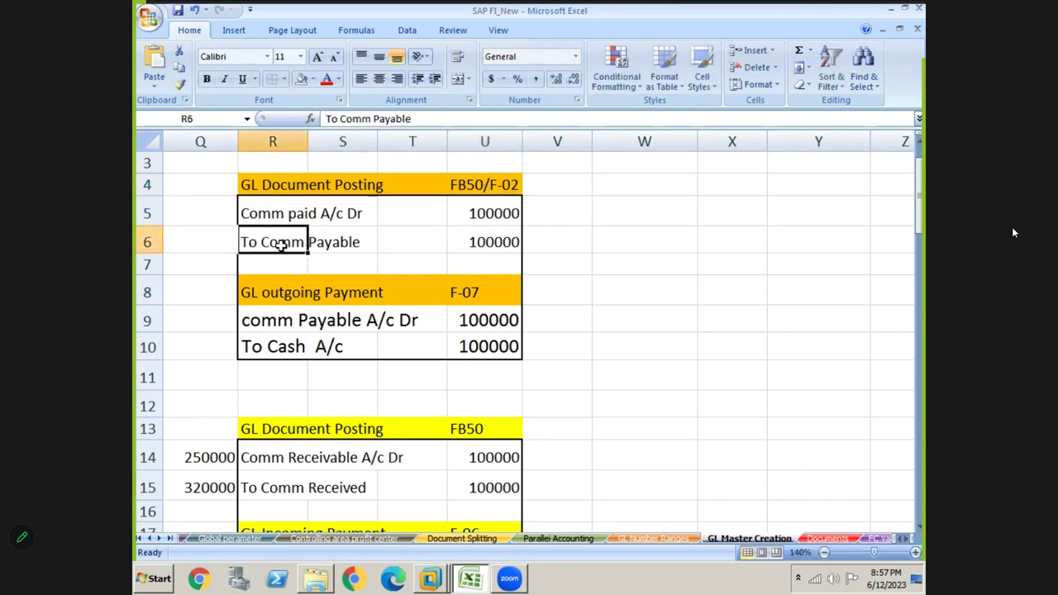
click(272, 326)
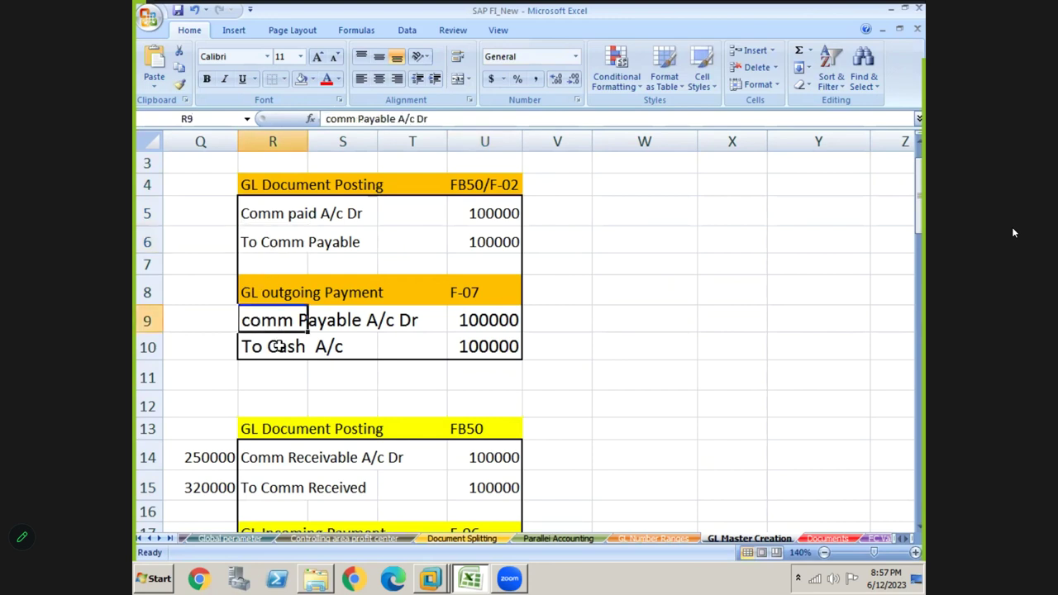
click(278, 346)
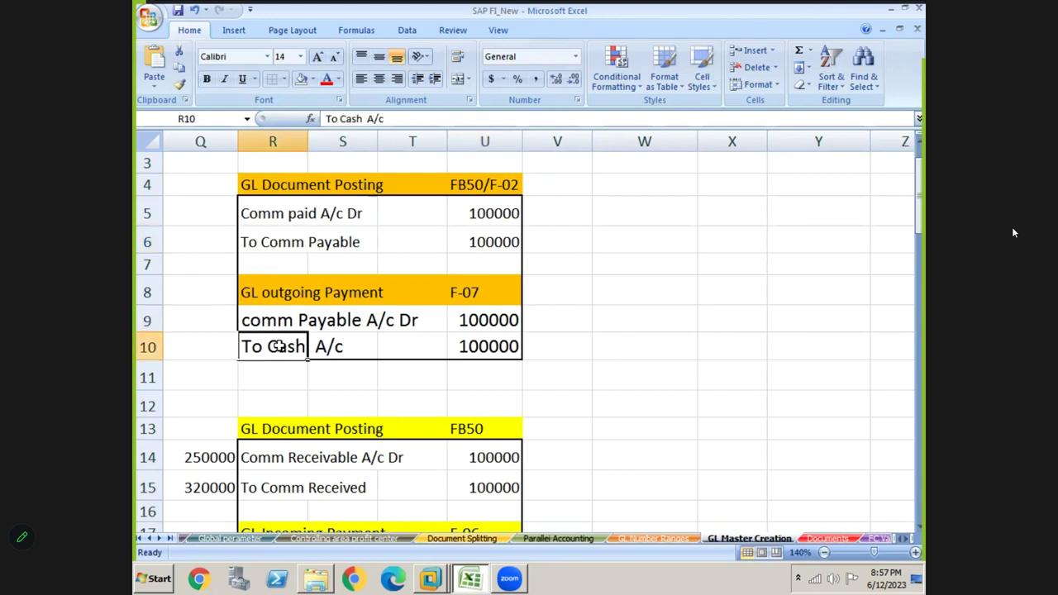
click(469, 297)
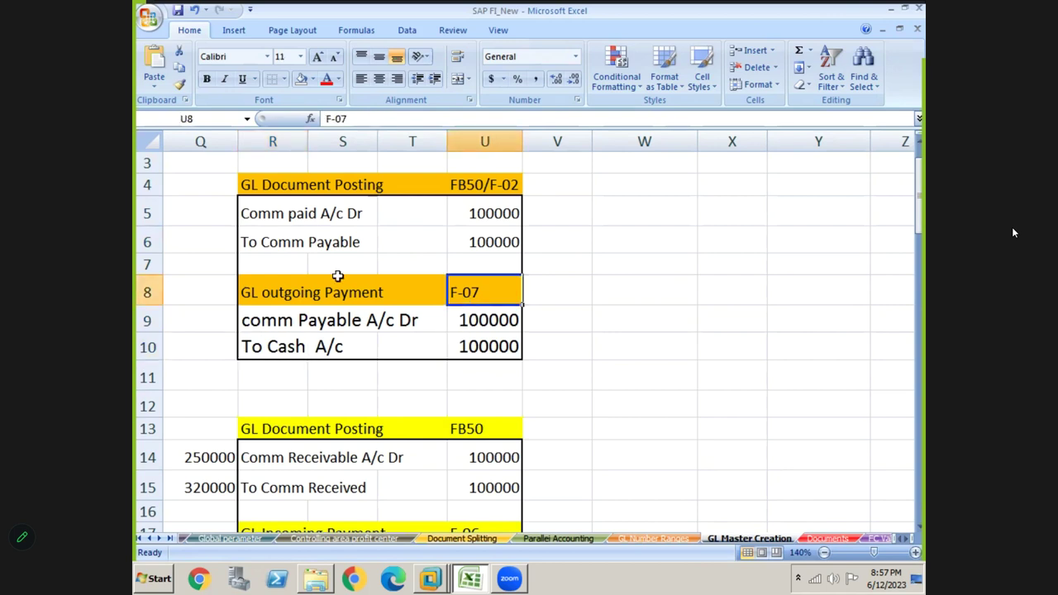
click(248, 244)
key(shift+Right)
key(shift+Right)
key(shift+Right)
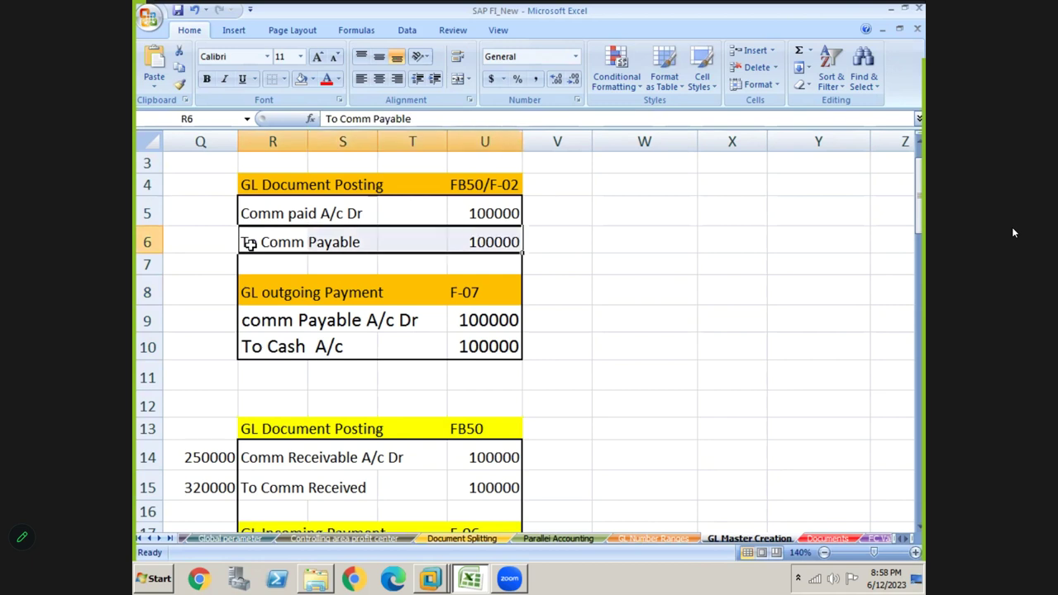
click(246, 320)
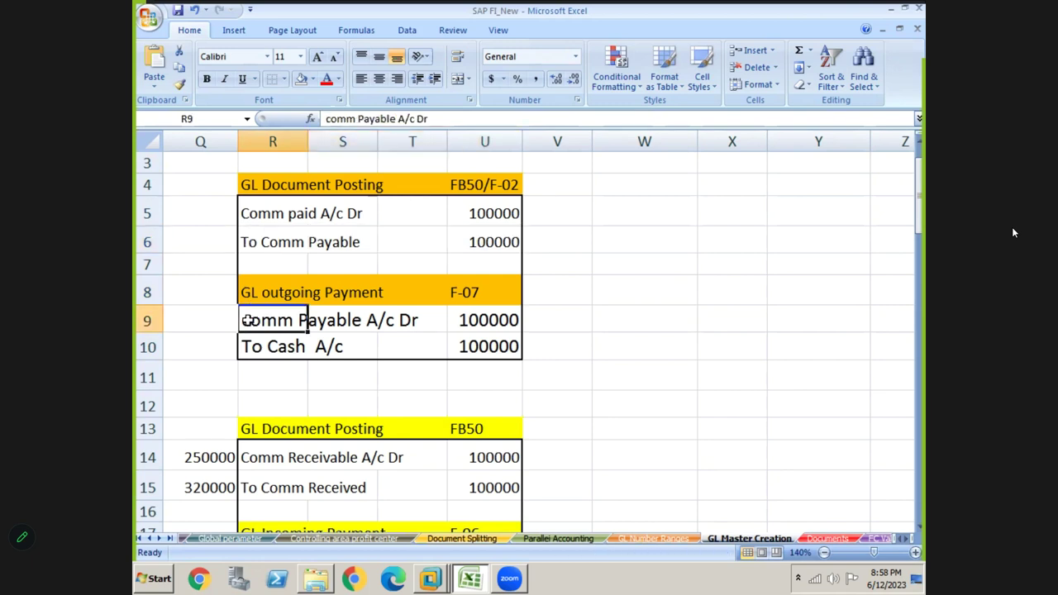
key(shift+Right)
key(shift+Right)
key(shift+Right)
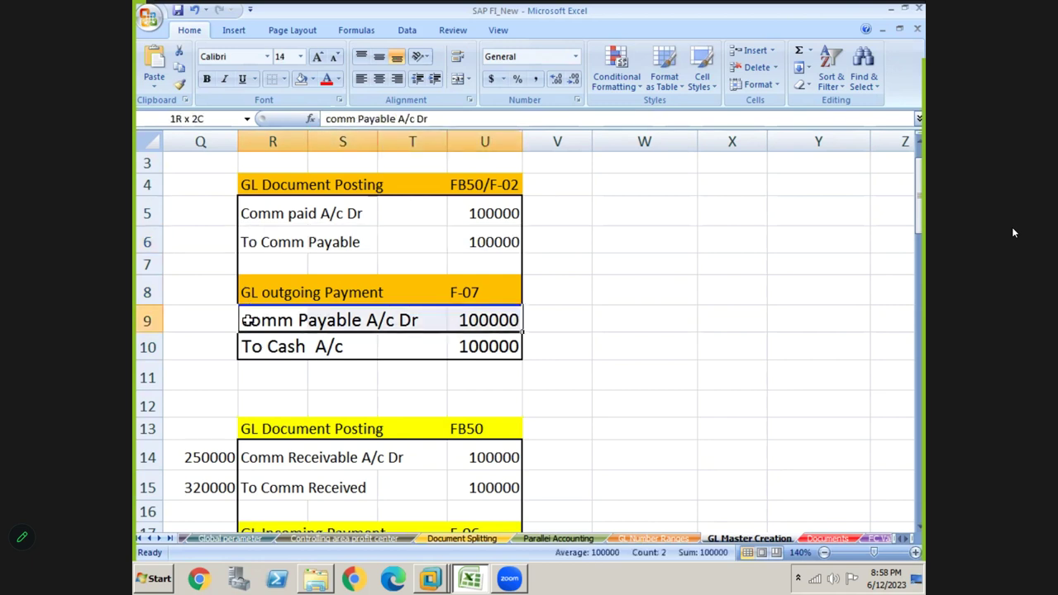
click(291, 242)
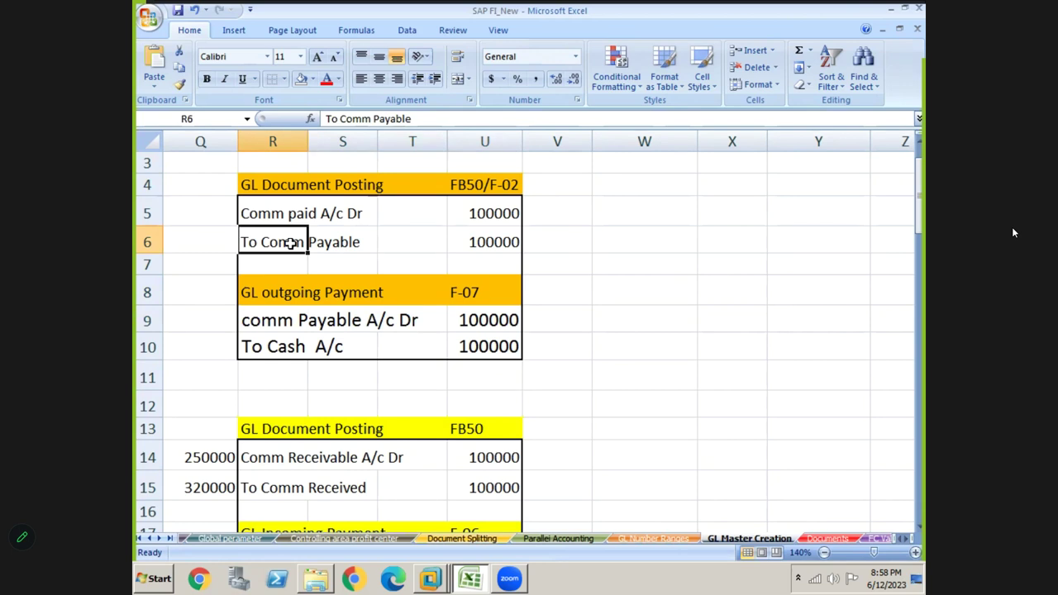
key(shift+Right)
key(shift+Right)
key(shift+Right)
key(shift+Down)
key(shift+Down)
key(shift+Down)
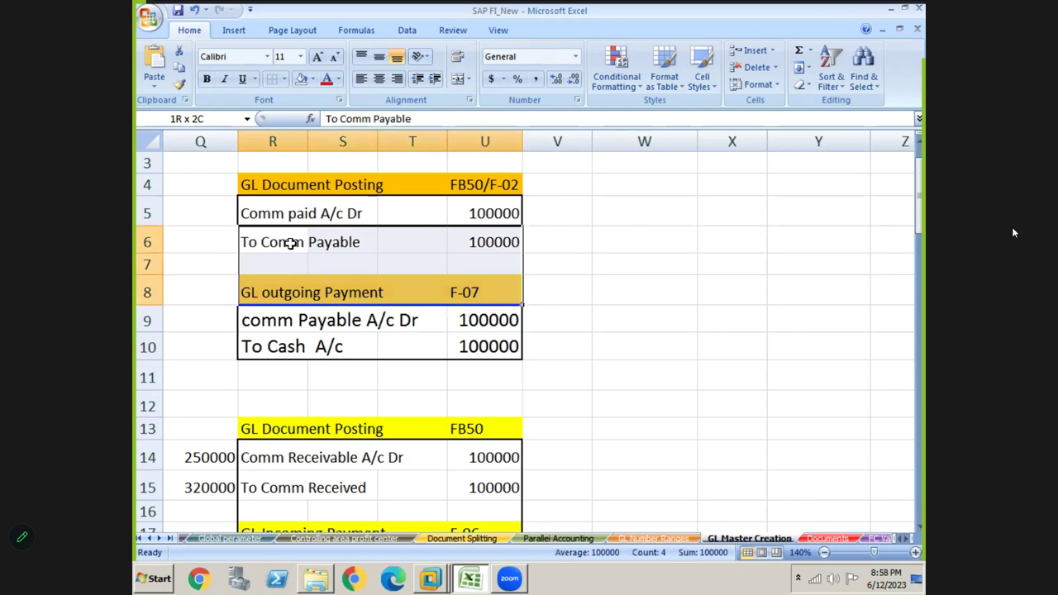
Step: Enter a direct payment entry with "Comm Paid A/c Dr" in X6 and "To Cash" in X7
click(595, 271)
click(716, 249)
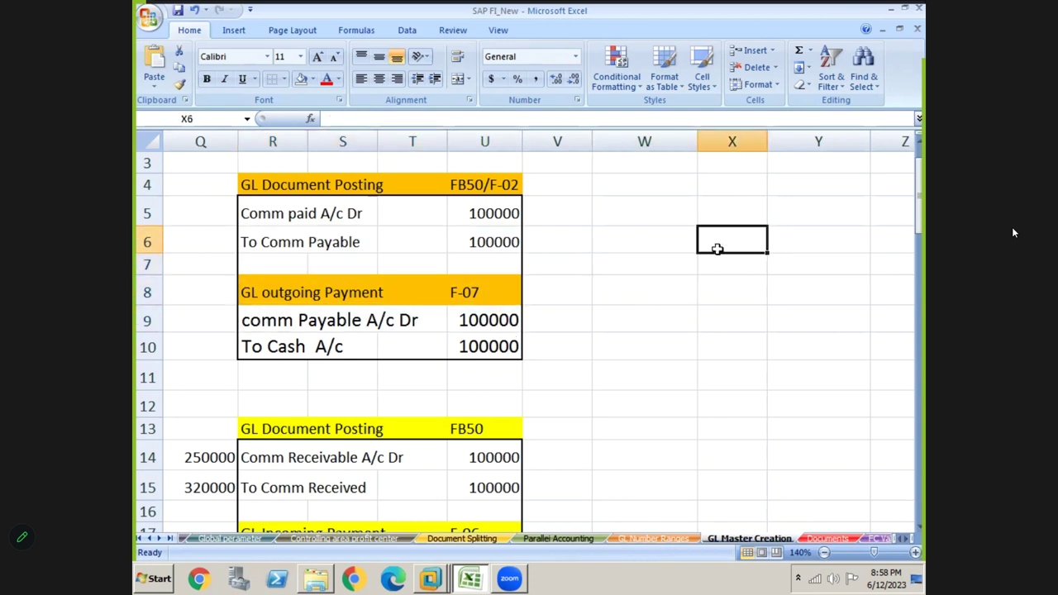
text(Comm )
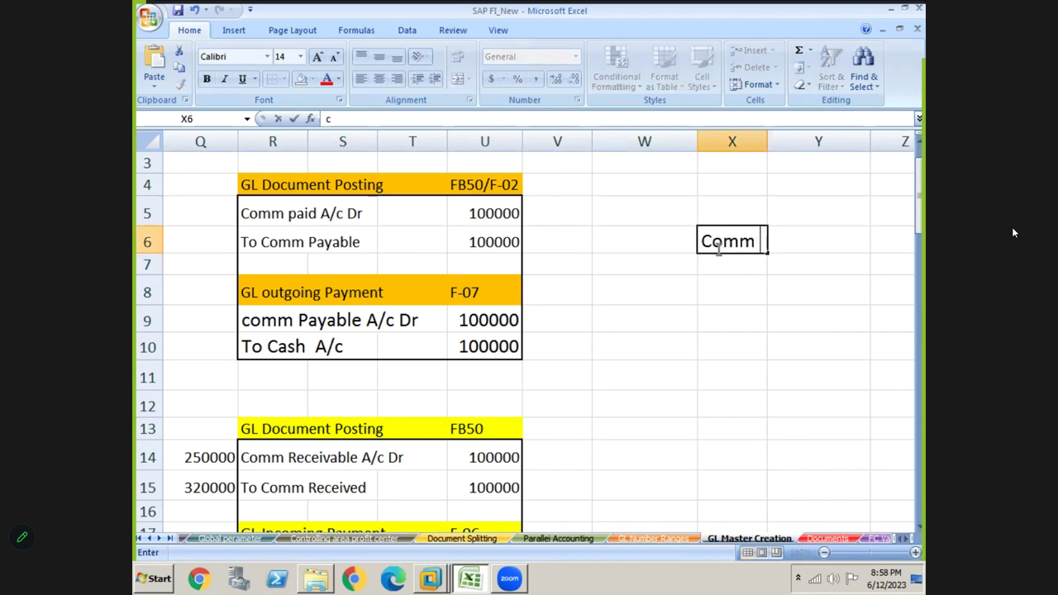
text(Paid)
text(A/c Dr)
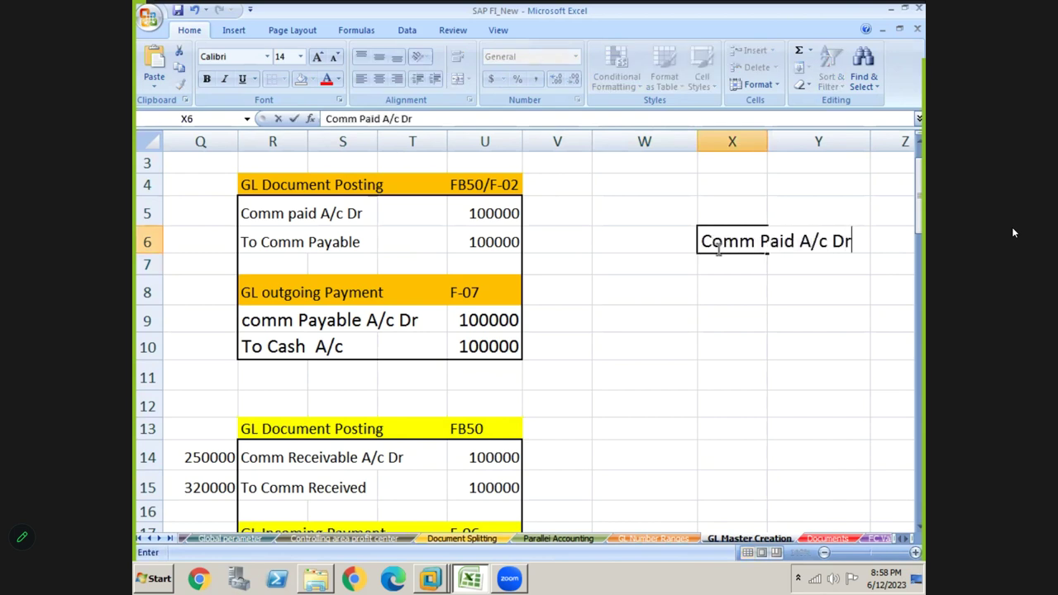
key(Return)
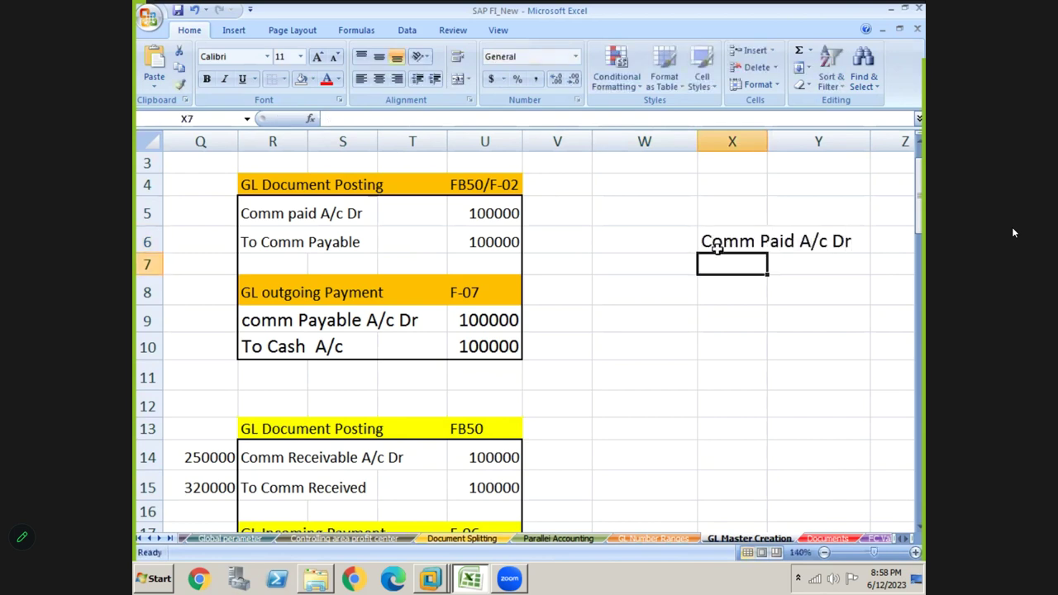
text(To Cash)
key(Return)
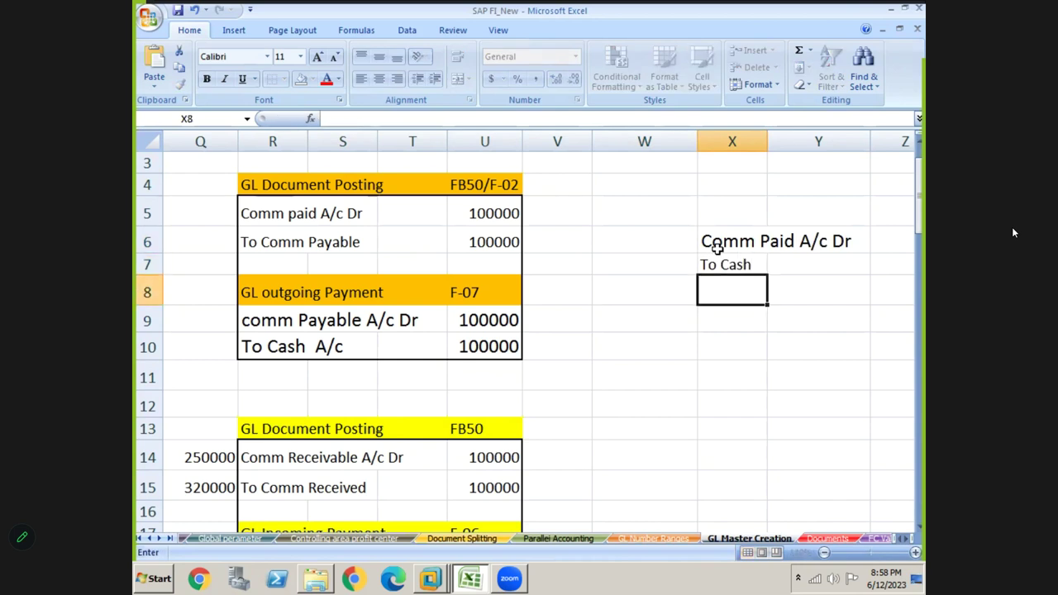
Step: Enter amounts for the direct payment entry: 100000 in Z6 for Comm Paid and 10000 in Z7 for To Cash
key(Up)
key(Up)
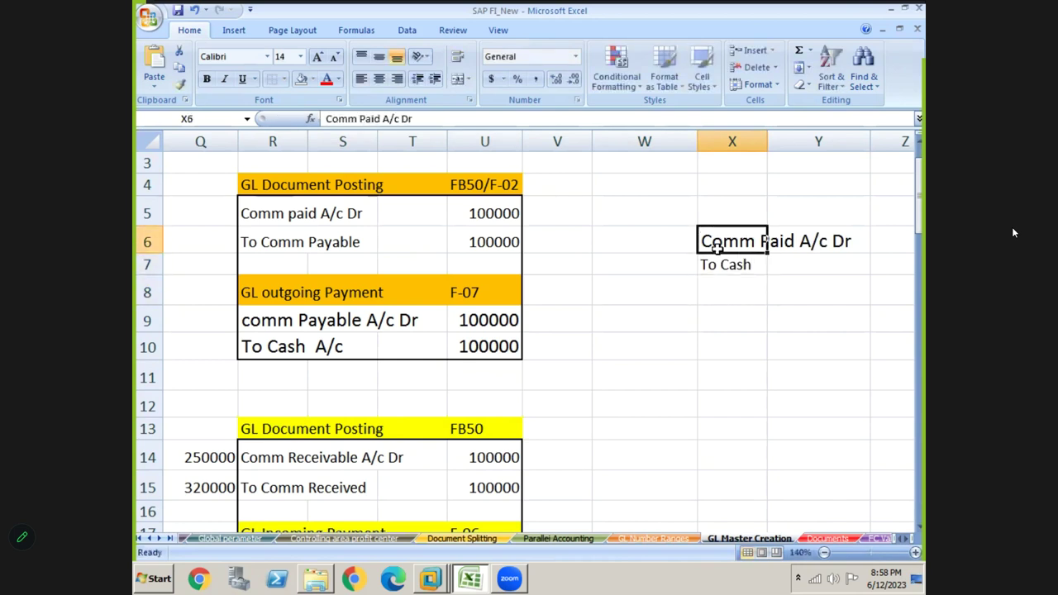
key(Right)
key(Right)
text(100000)
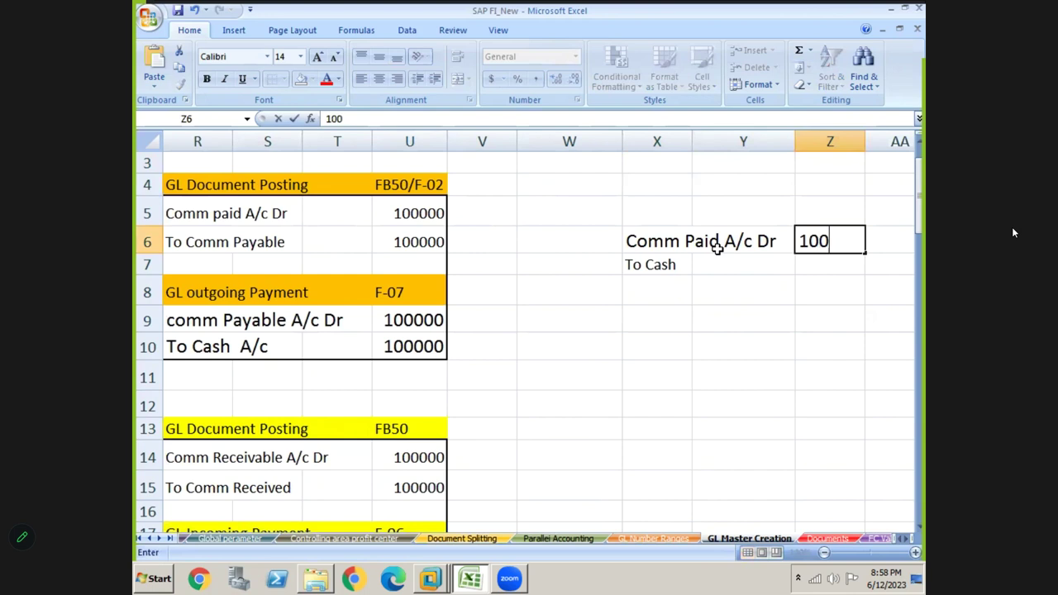
key(Up)
key(Down)
key(Down)
text(10000)
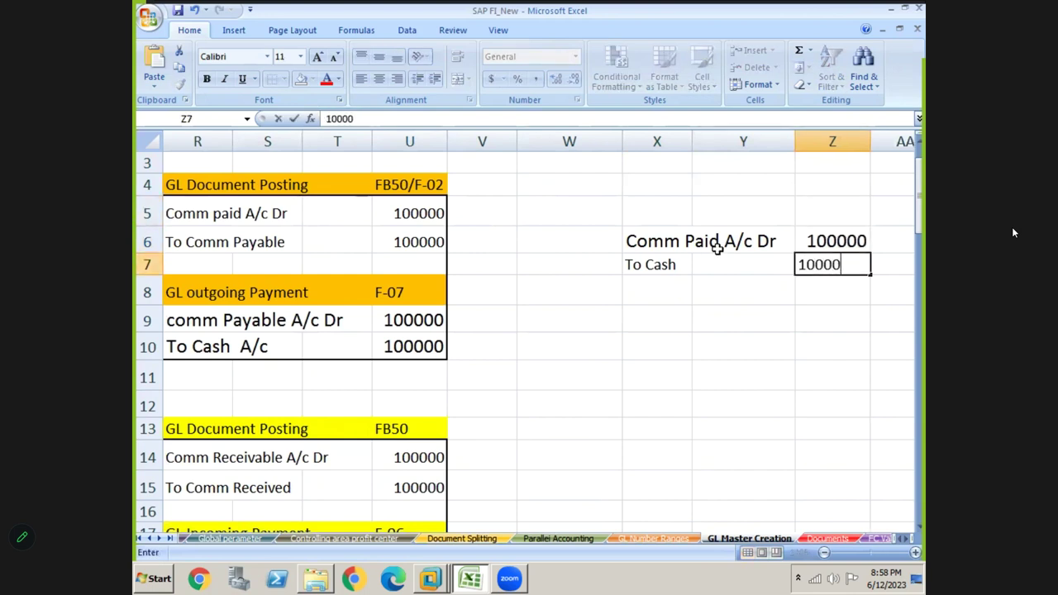
key(Return)
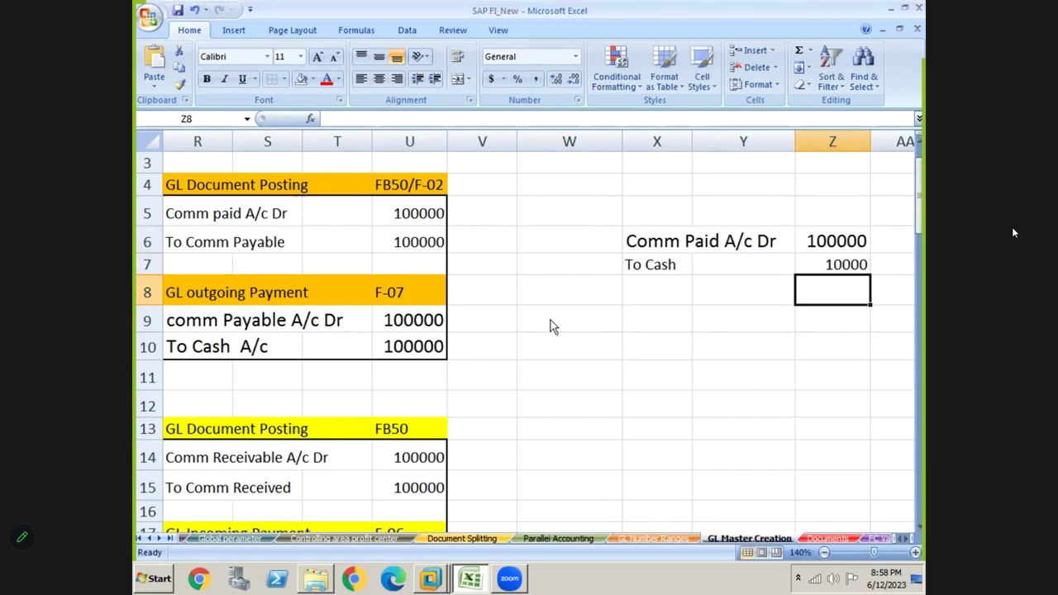
Step: Draw straight arrows from the Comm paid amount in U5 to X6 and from the To Cash amount in U10 to X7
click(234, 29)
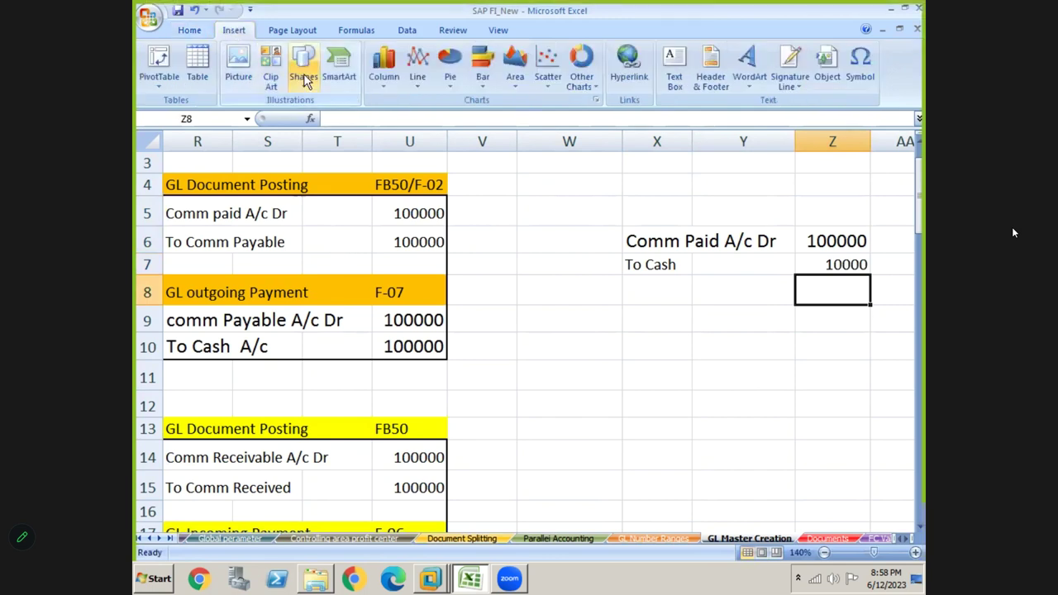
click(303, 79)
click(328, 117)
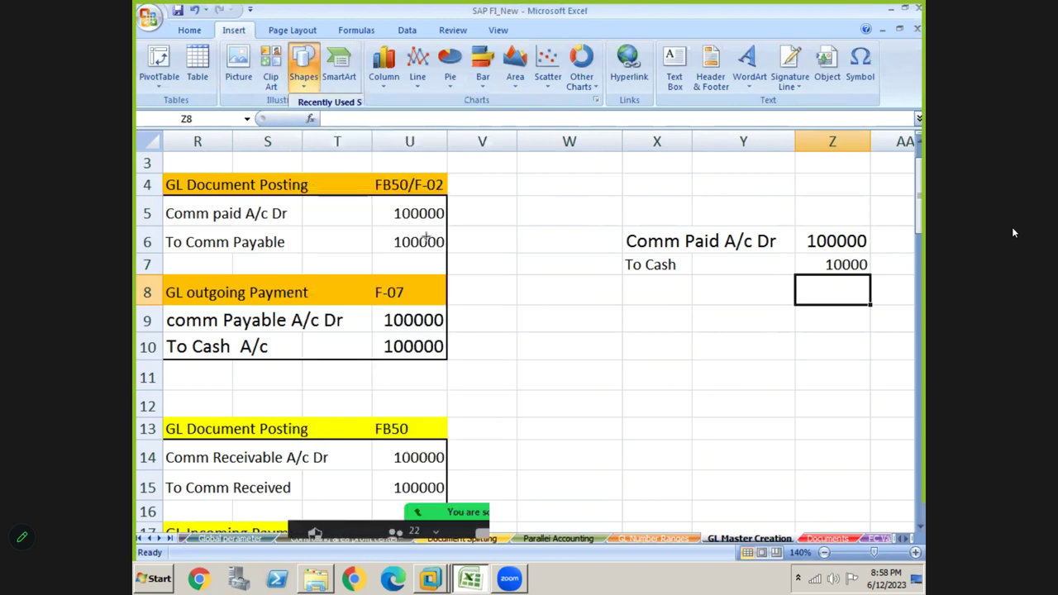
drag(451, 213, 619, 242)
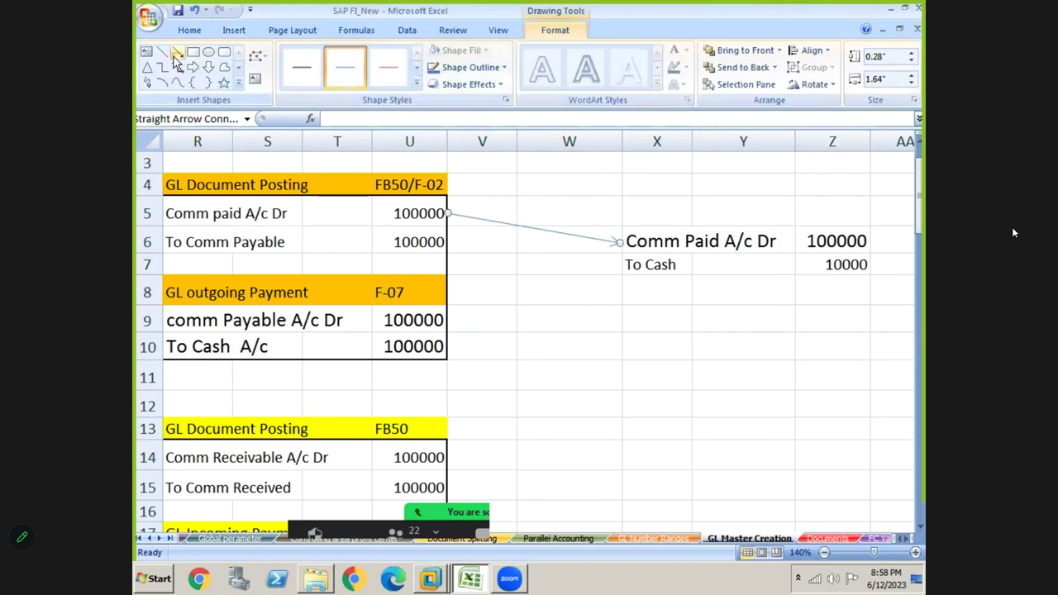
click(176, 52)
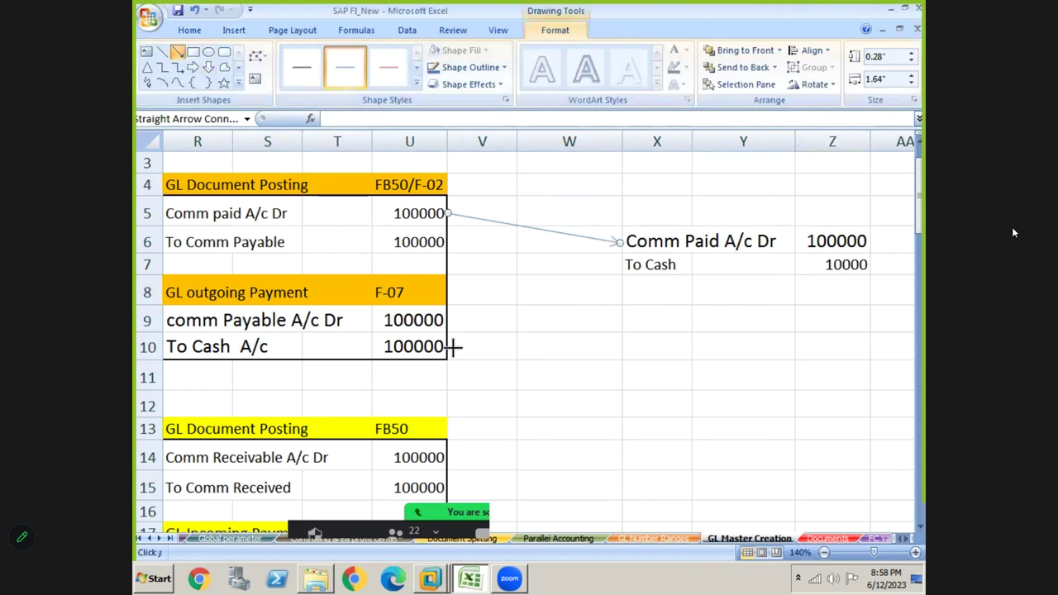
drag(453, 347, 619, 271)
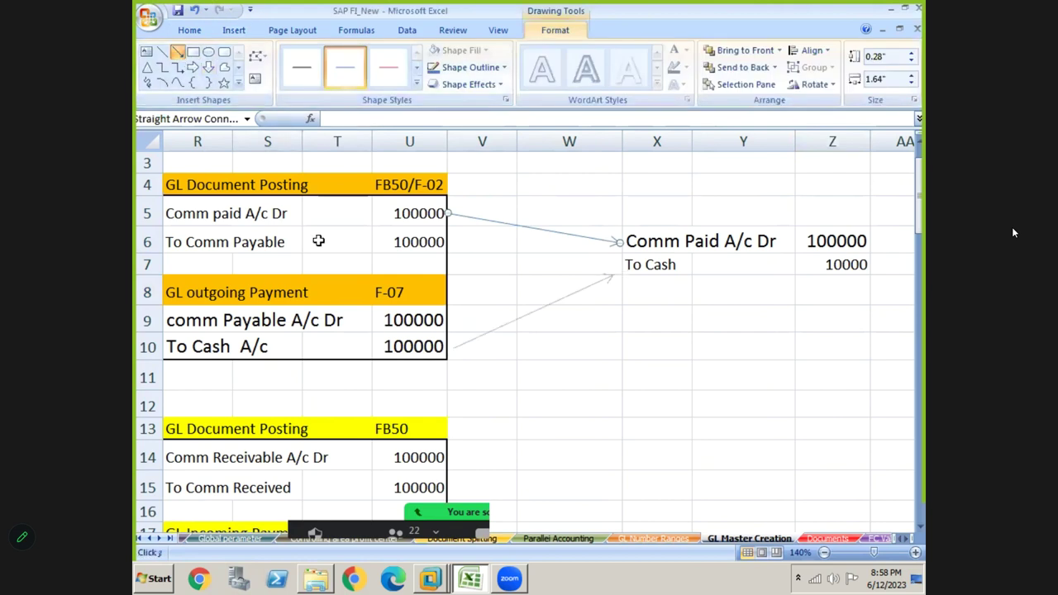
click(275, 228)
Step: Copy the formatting of the Comm Paid cell X6 onto the To Cash amount in Z7
click(659, 248)
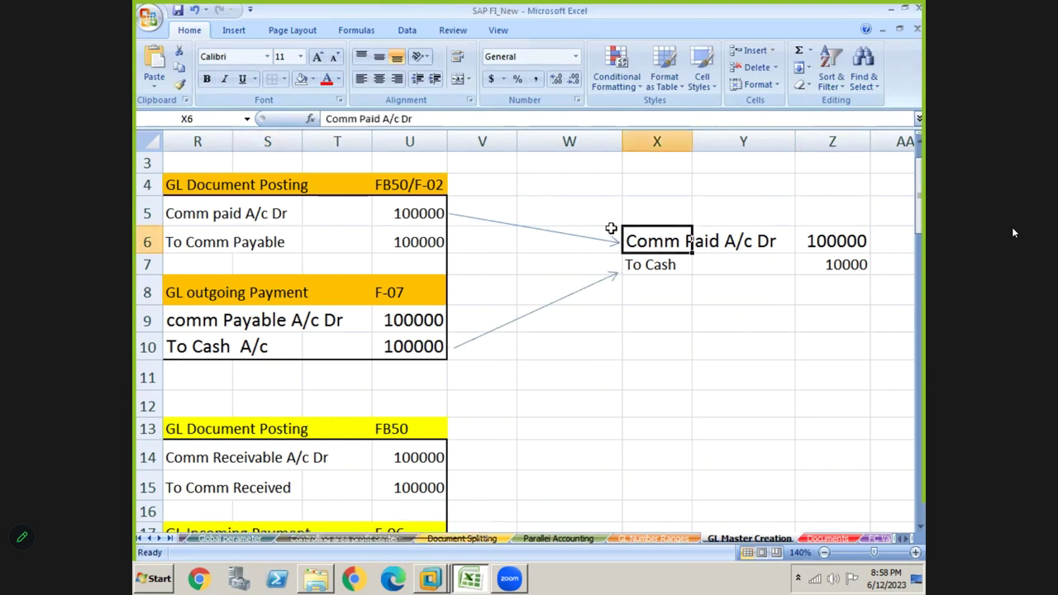
click(179, 83)
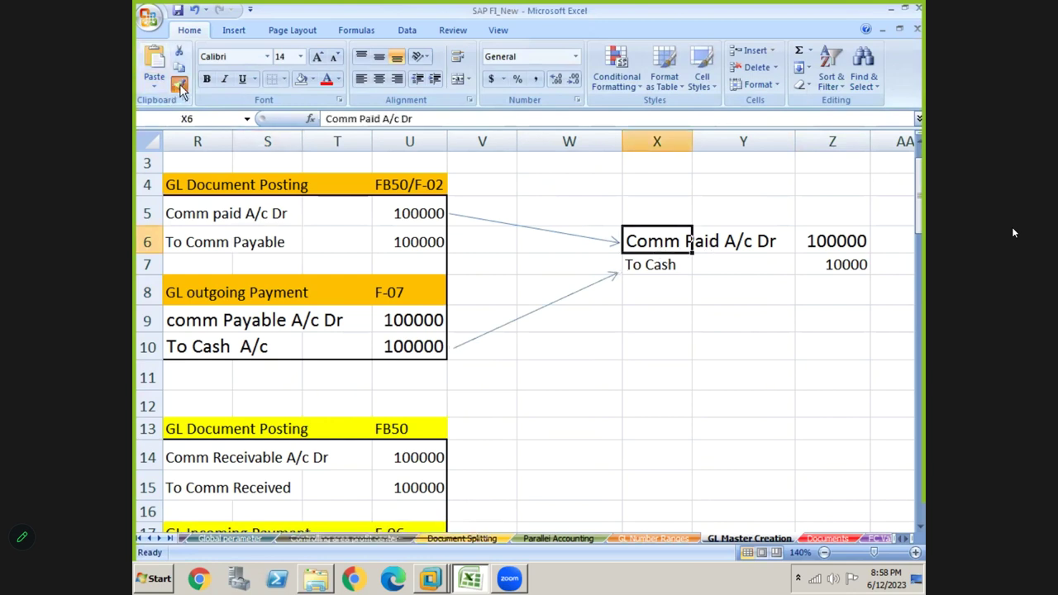
click(834, 265)
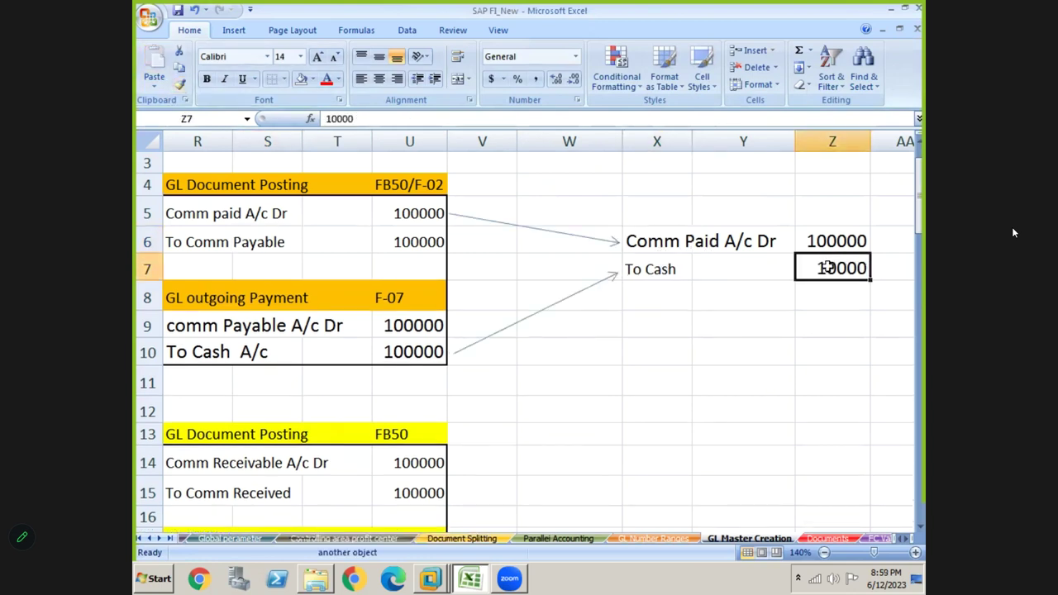
Step: Compare the orange posting and outgoing payment blocks and their transaction codes with the direct payment entry in X6:Z7
click(221, 190)
key(shift+Right)
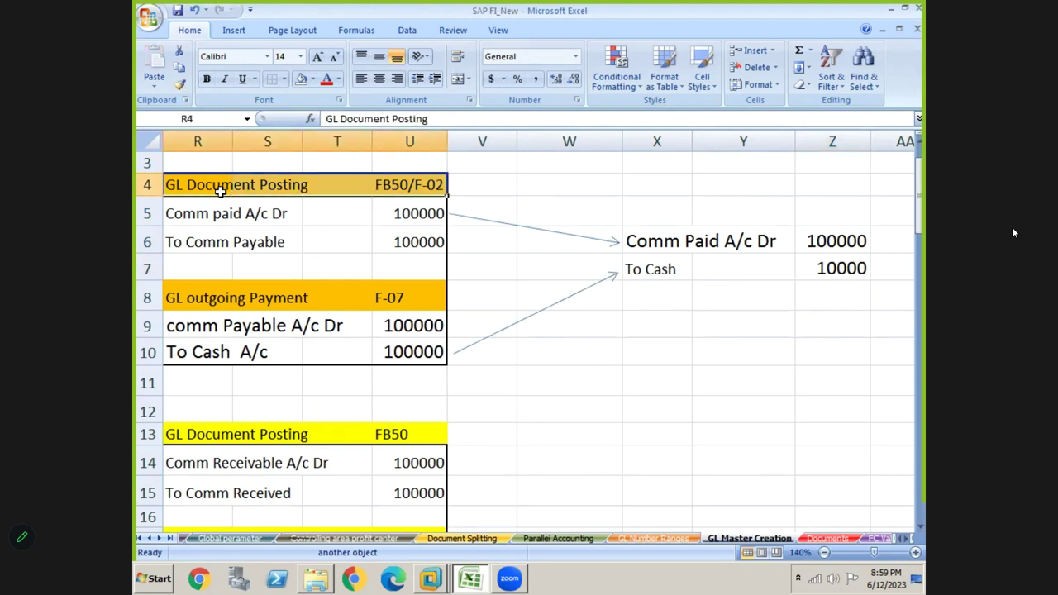
key(shift+Down)
key(shift+Down)
key(shift+Down)
key(shift+Down)
key(shift+Down)
key(shift+Down)
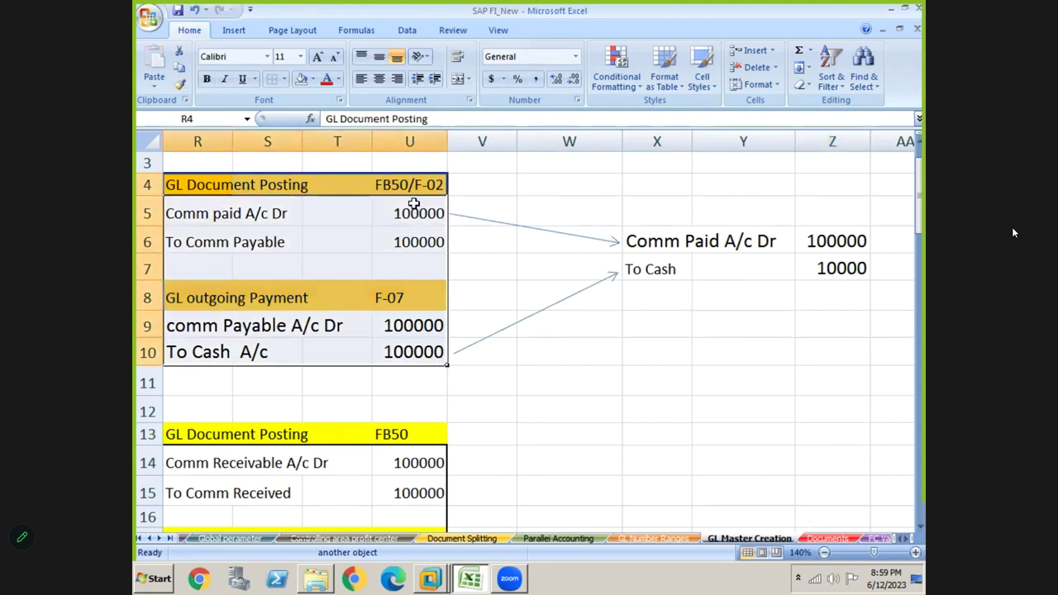
click(380, 190)
click(386, 298)
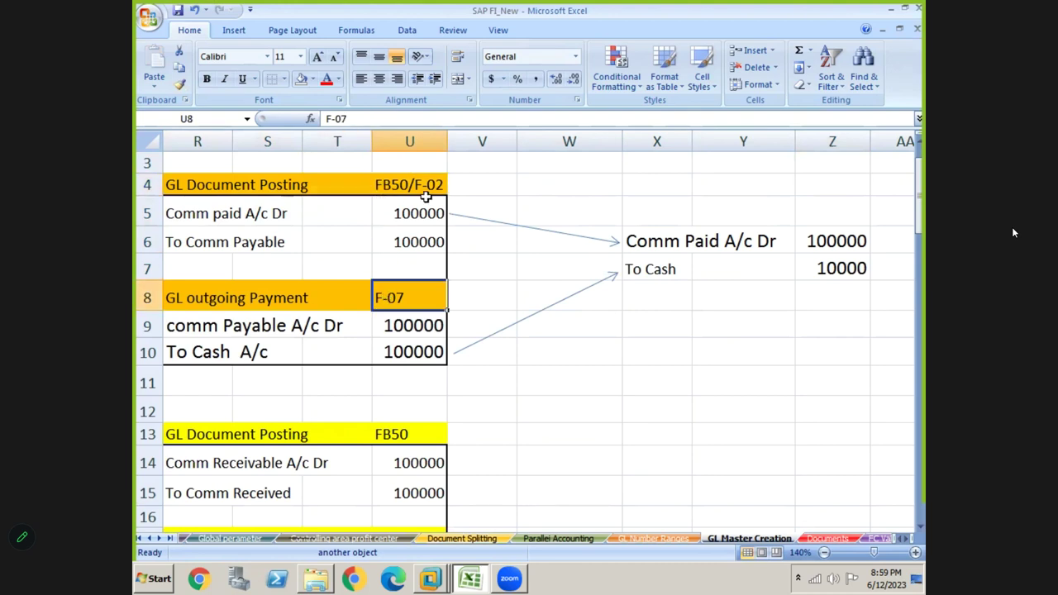
click(387, 182)
click(398, 301)
click(659, 245)
drag(659, 246, 833, 268)
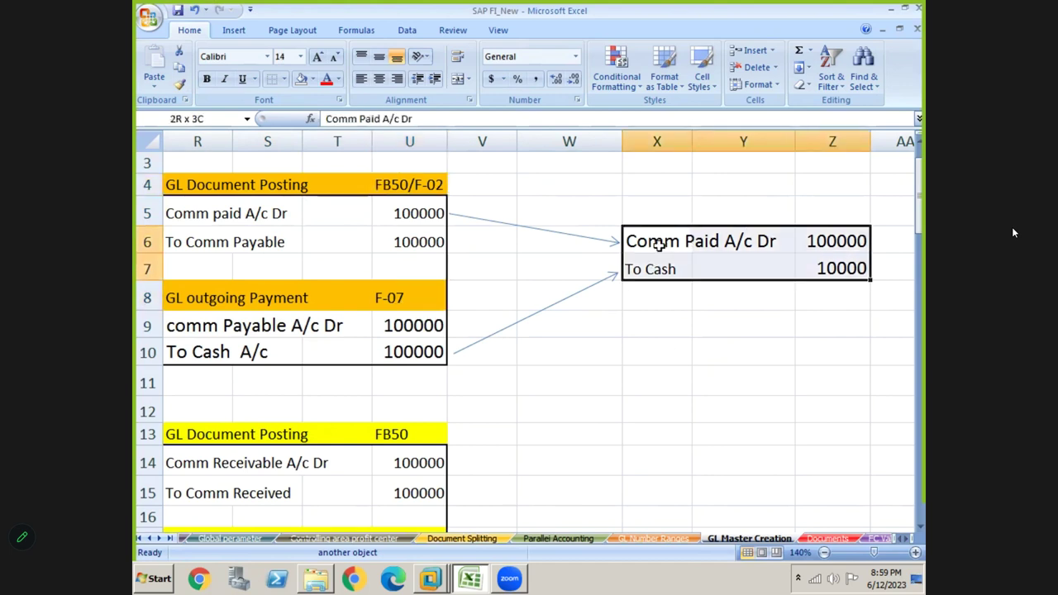
Step: Label the direct payment entry with the transaction codes "FB50/F-2" in X5
click(669, 207)
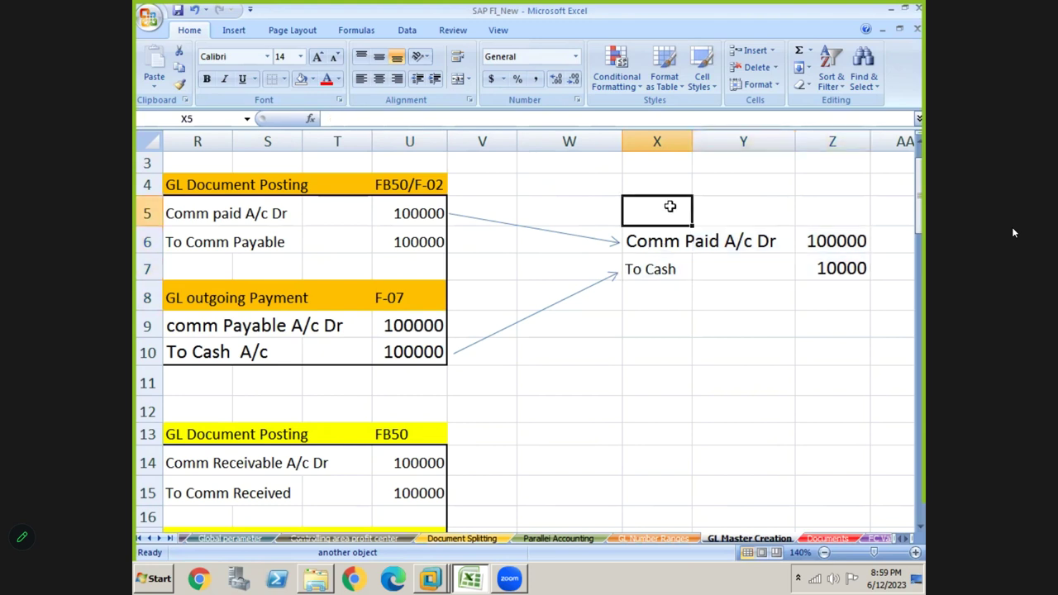
text(FB5)
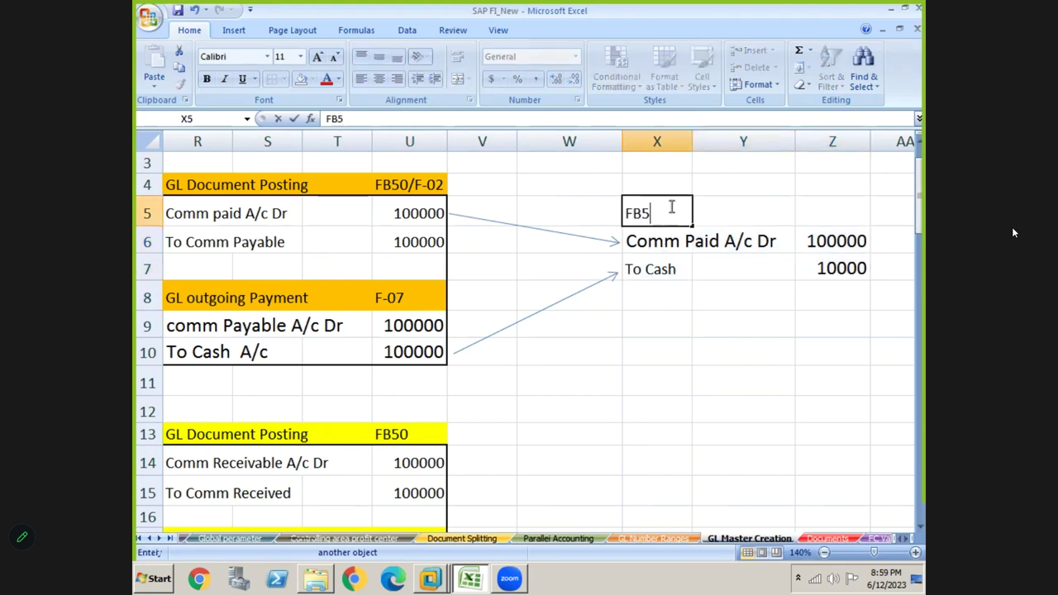
text(0/F-2)
key(Return)
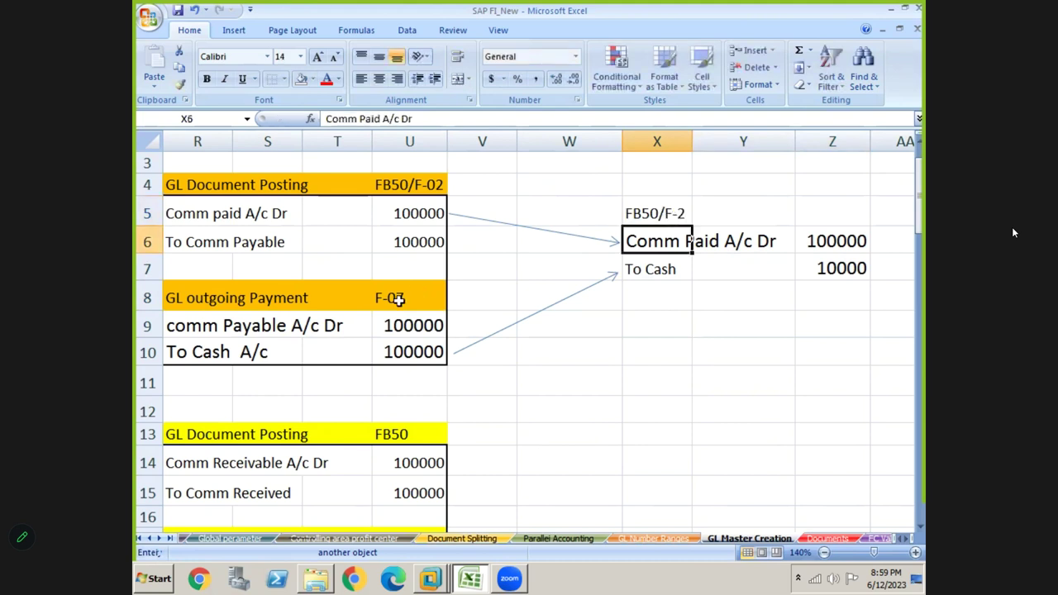
Step: Copy the formatting of the Comm Paid cell X6 onto the To Cash label in X7
click(401, 300)
click(666, 269)
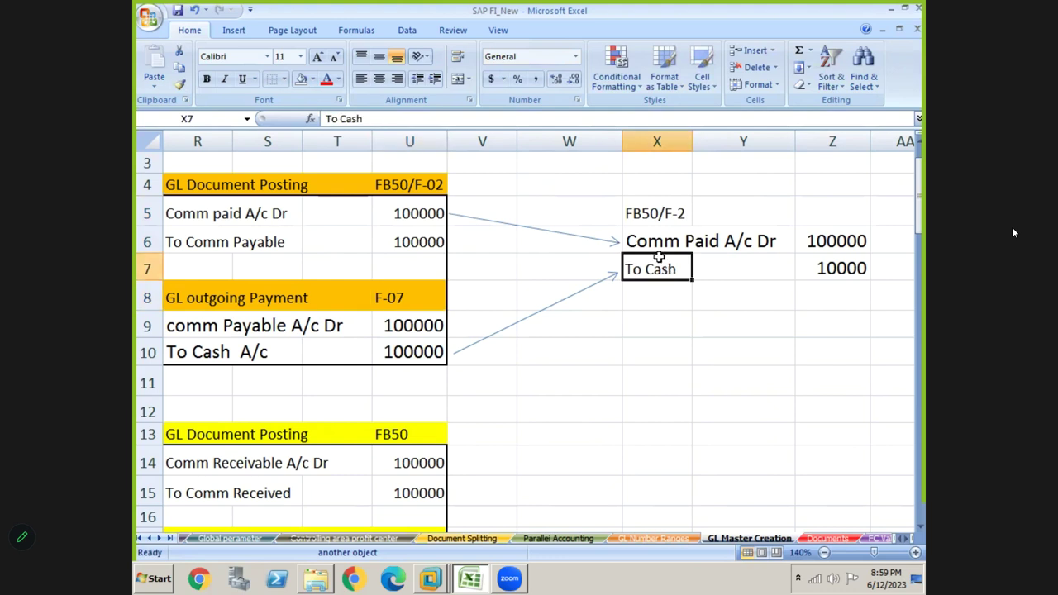
click(661, 241)
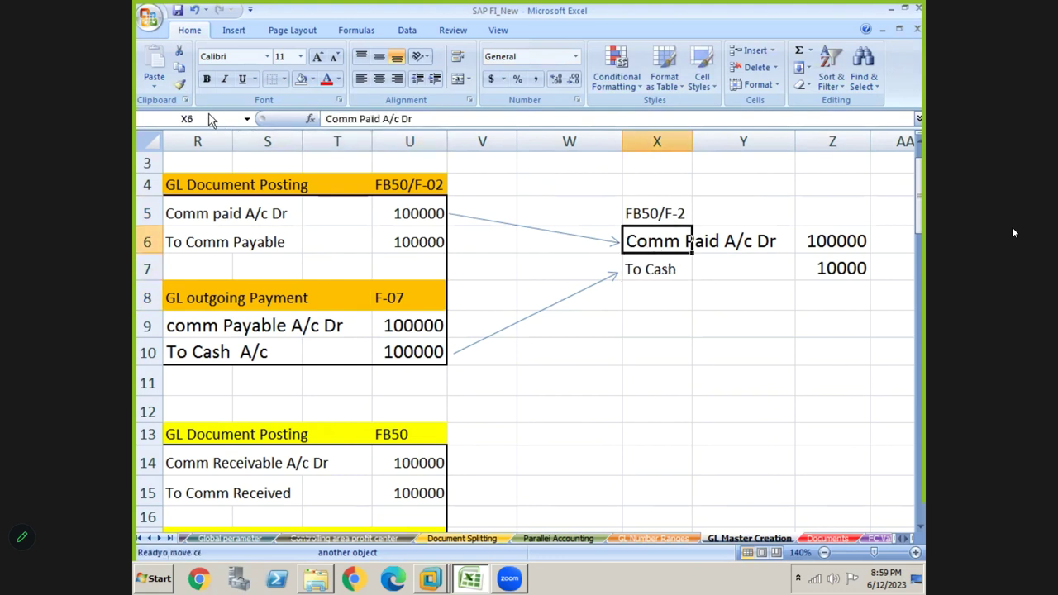
click(178, 84)
click(654, 270)
drag(734, 270, 827, 273)
click(767, 298)
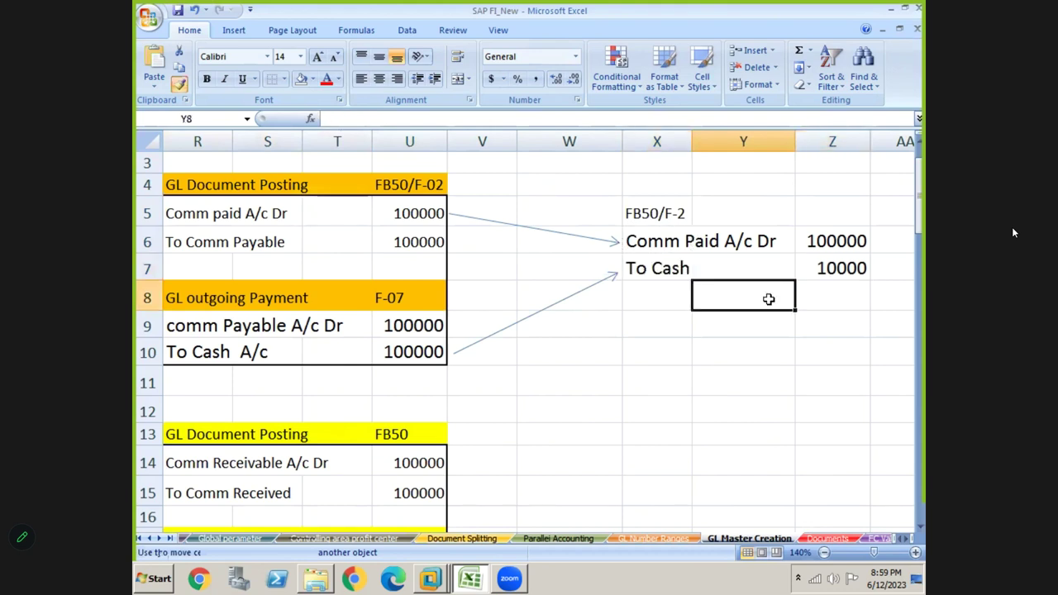
Step: Correct the To Cash amount in Z7 to 100000
click(832, 268)
text(100000)
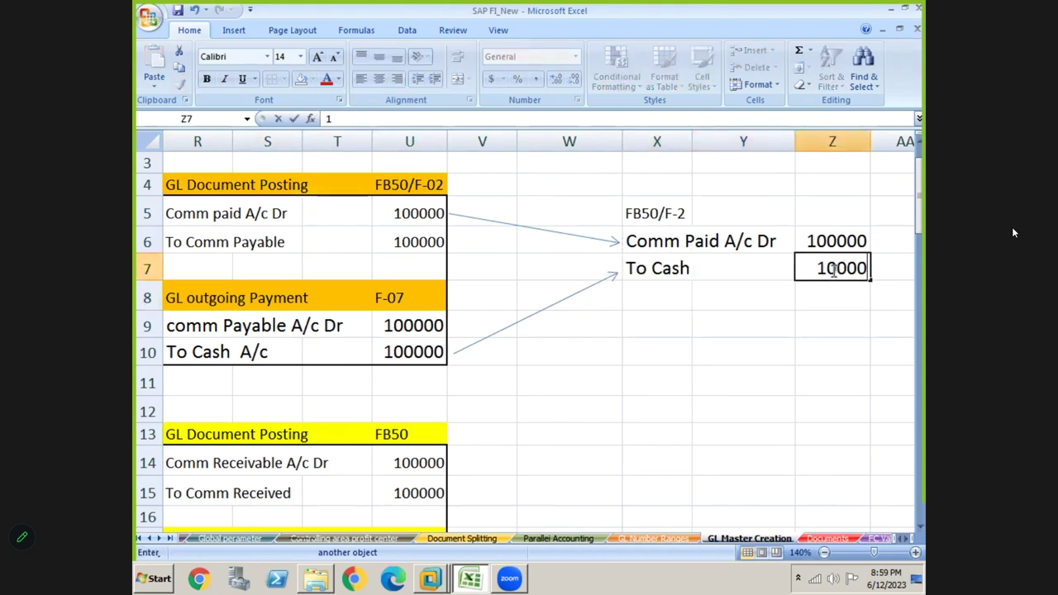
key(Up)
click(810, 318)
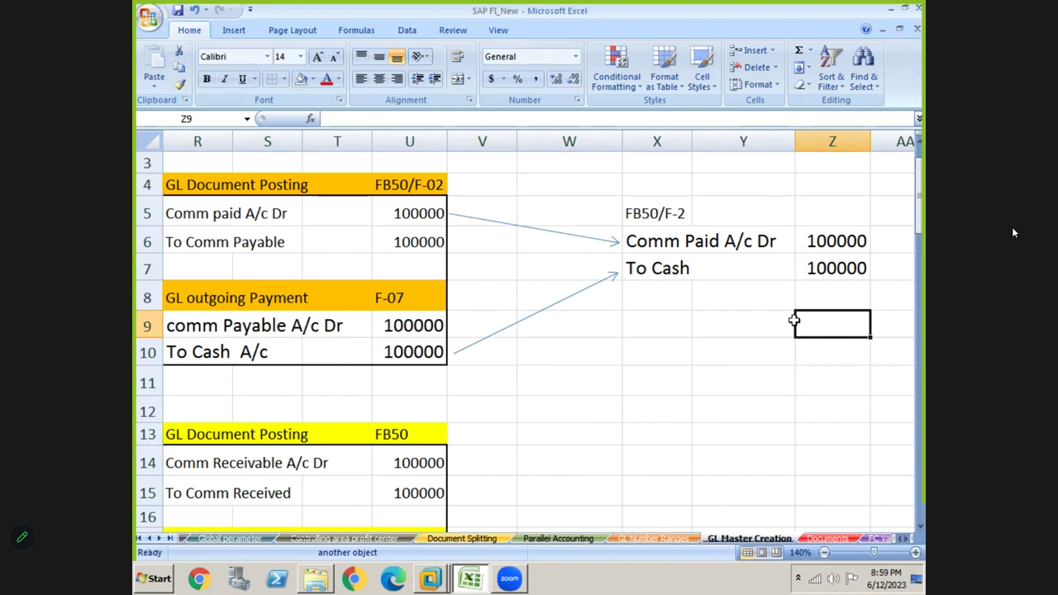
Step: Review the two-stage commission posting and outgoing payment entries in R4:U10
click(541, 349)
key(Left)
key(Left)
key(Left)
key(Left)
key(Left)
key(Left)
key(Left)
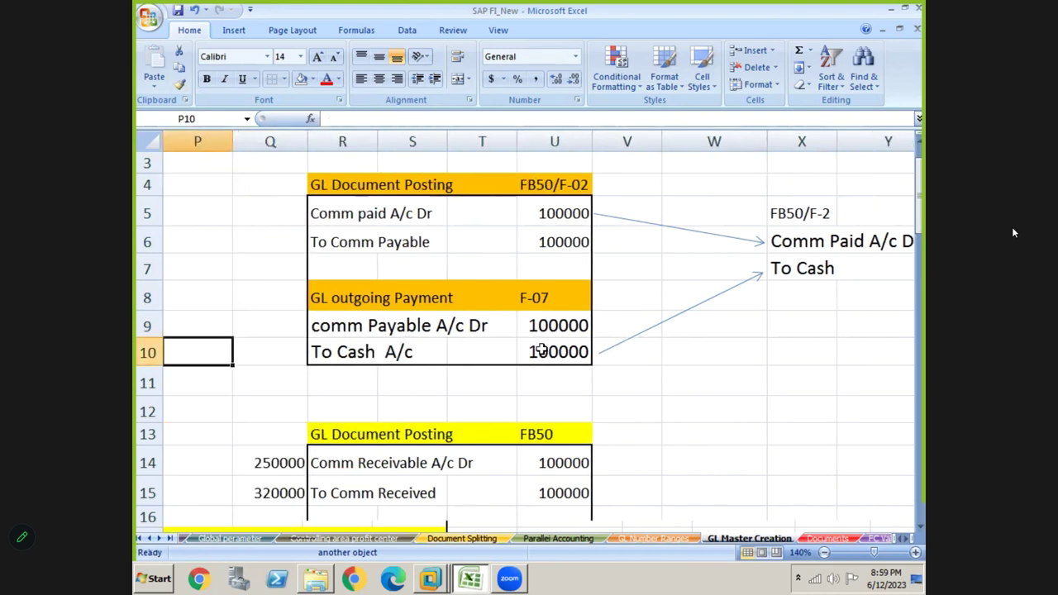
click(322, 186)
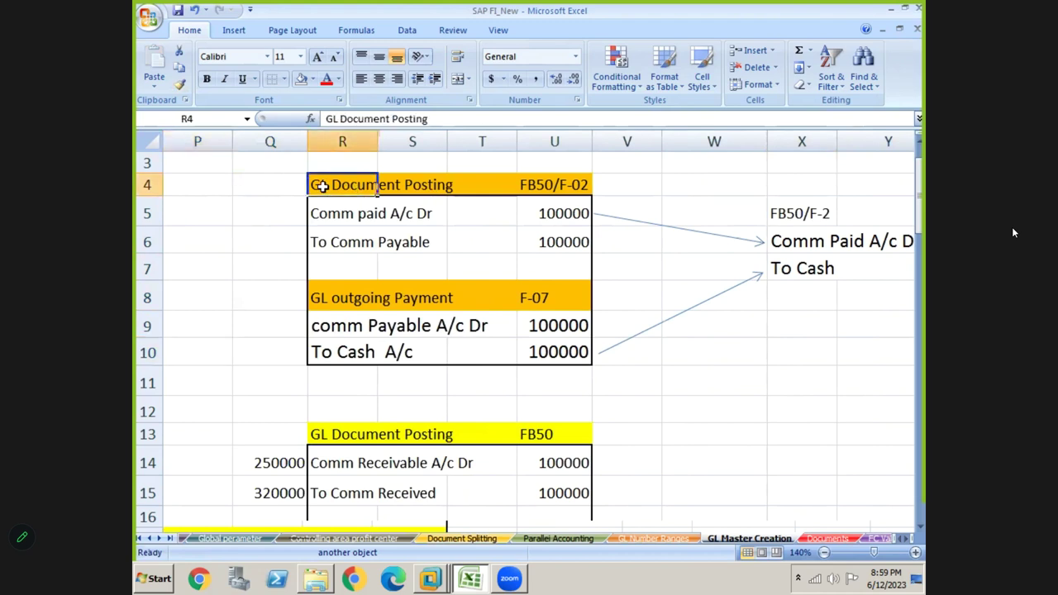
key(shift+Right)
key(shift+Right)
key(shift+Right)
key(shift+Down)
key(shift+Down)
key(shift+Down)
key(shift+Down)
key(shift+Down)
key(shift+Down)
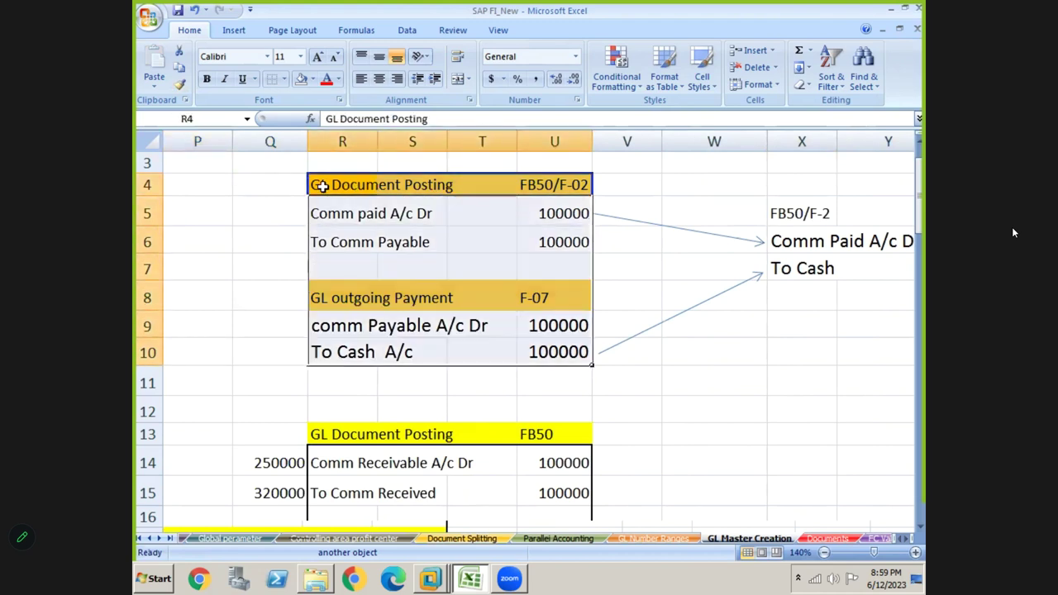
Step: Compare the F-07 Comm Payable line with the direct payment entry, examining its transaction codes, account lines and amounts in X5:Z7
key(Right)
key(Right)
key(Right)
key(Right)
key(Right)
key(Right)
key(Right)
key(Right)
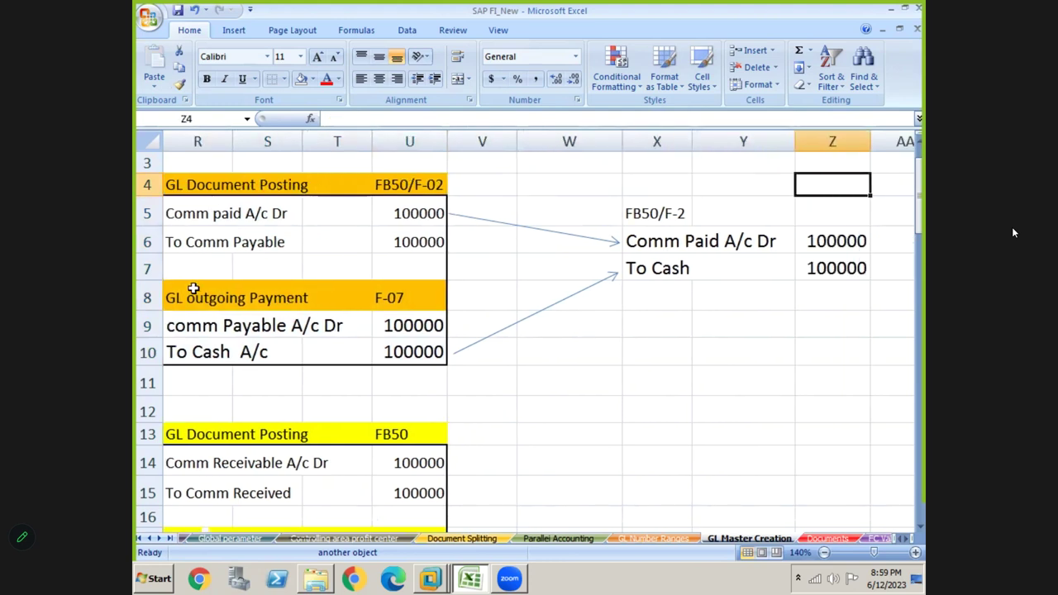
click(211, 330)
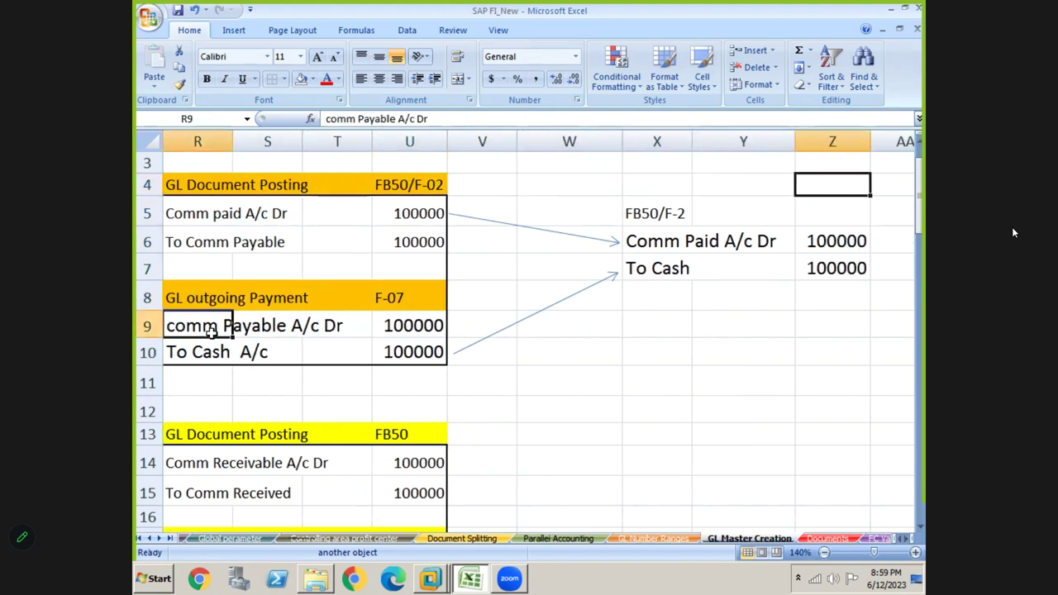
click(671, 246)
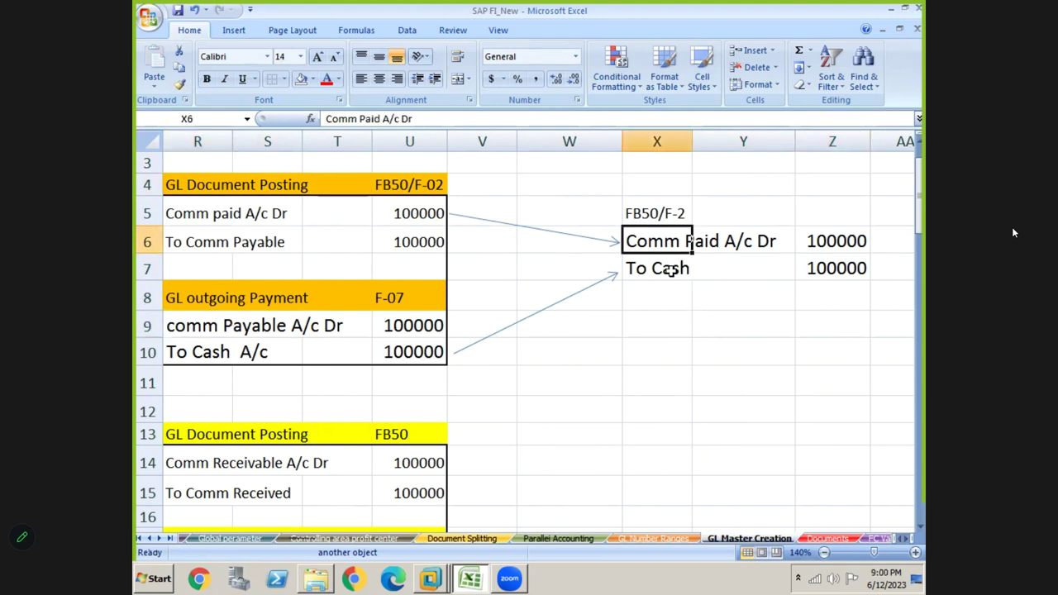
click(669, 269)
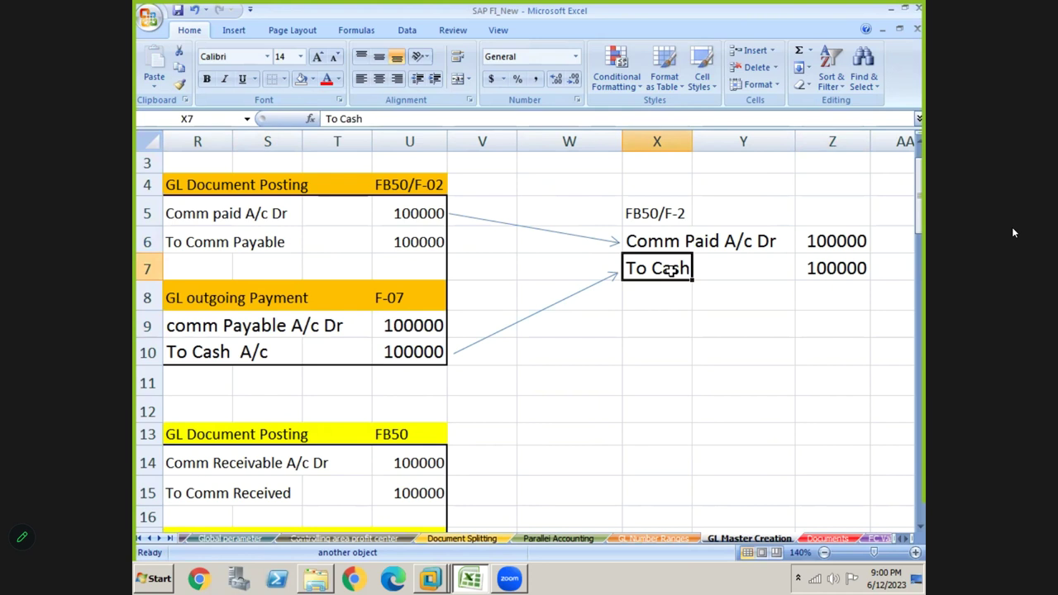
key(Right)
key(Right)
key(Right)
key(Right)
key(Right)
key(Right)
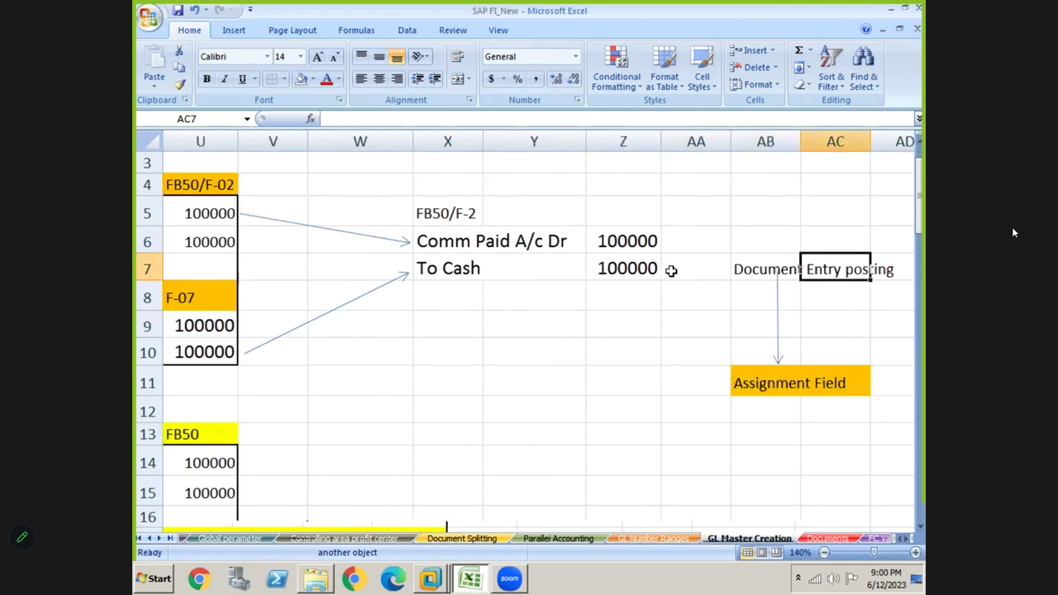
click(368, 205)
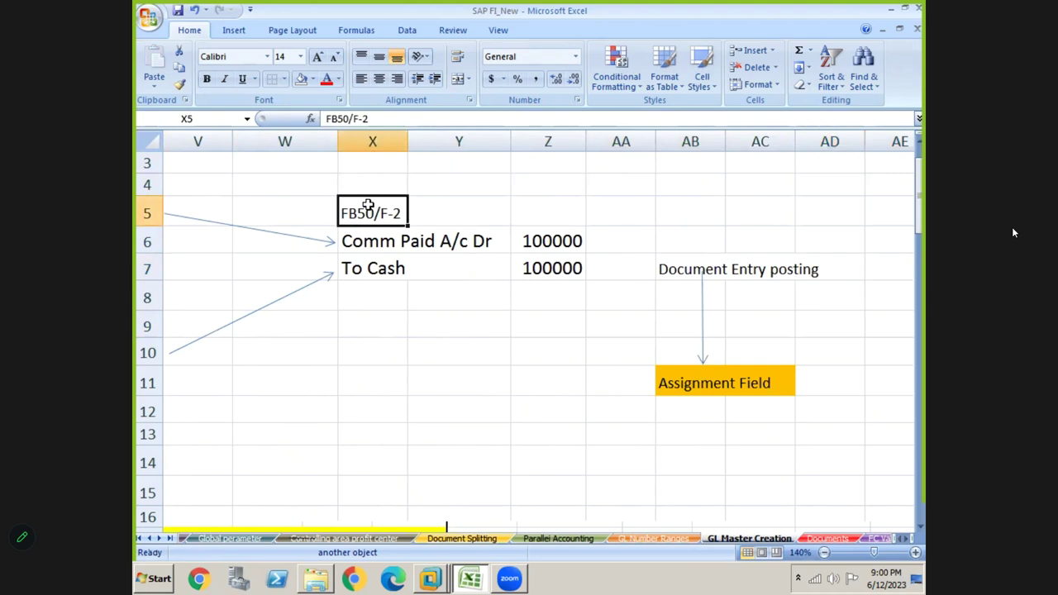
key(Down)
key(shift+Right)
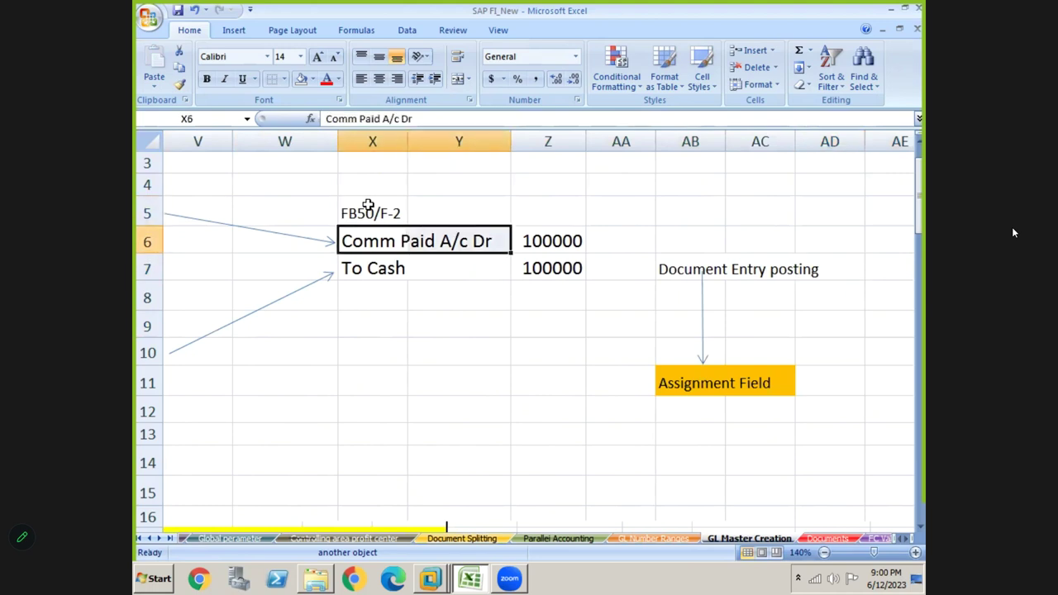
key(shift+Right)
key(shift+Down)
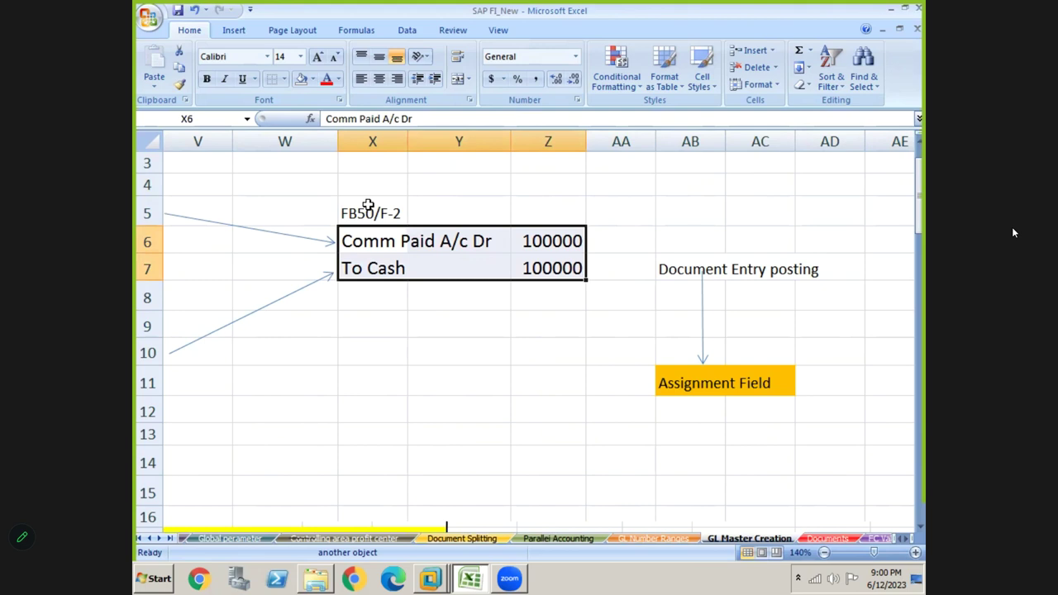
Step: Enter 440000 in AA6 beside the Comm Paid amount and 220000 in AA7 beside the To Cash amount
key(Right)
key(Right)
key(Right)
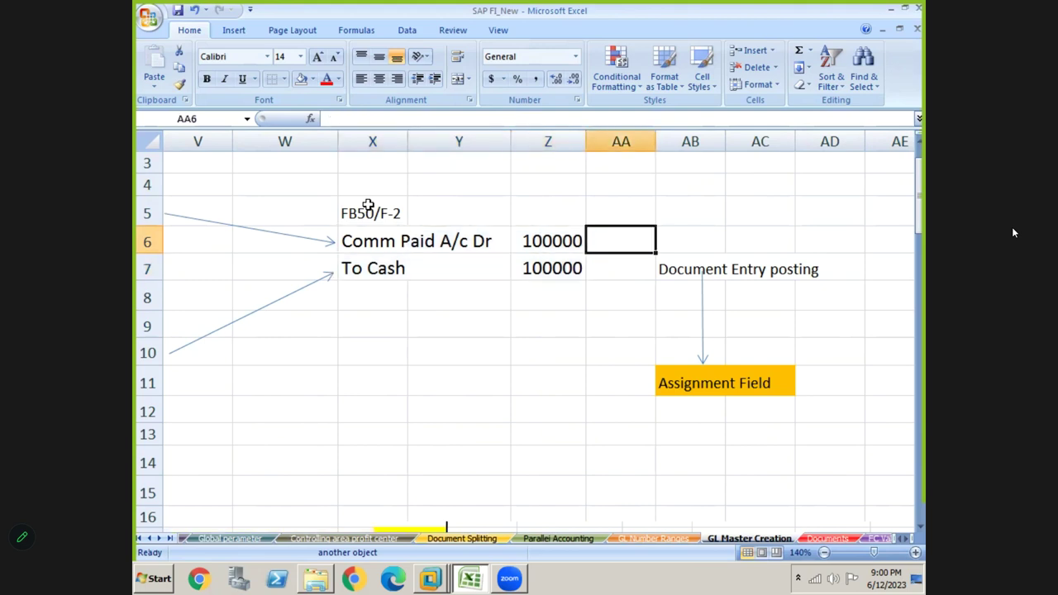
text(440000)
key(Return)
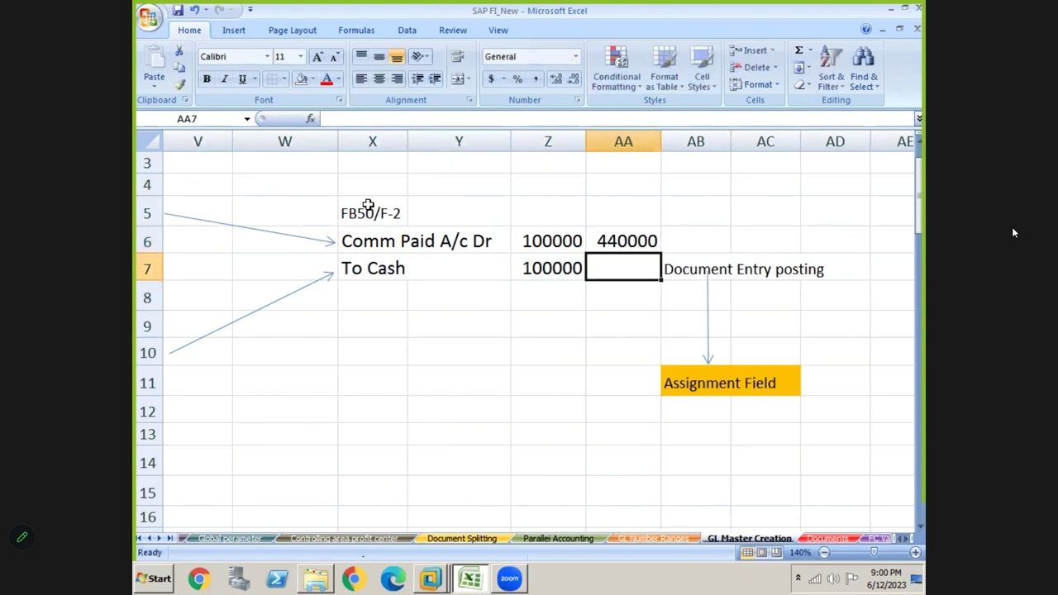
text(220000)
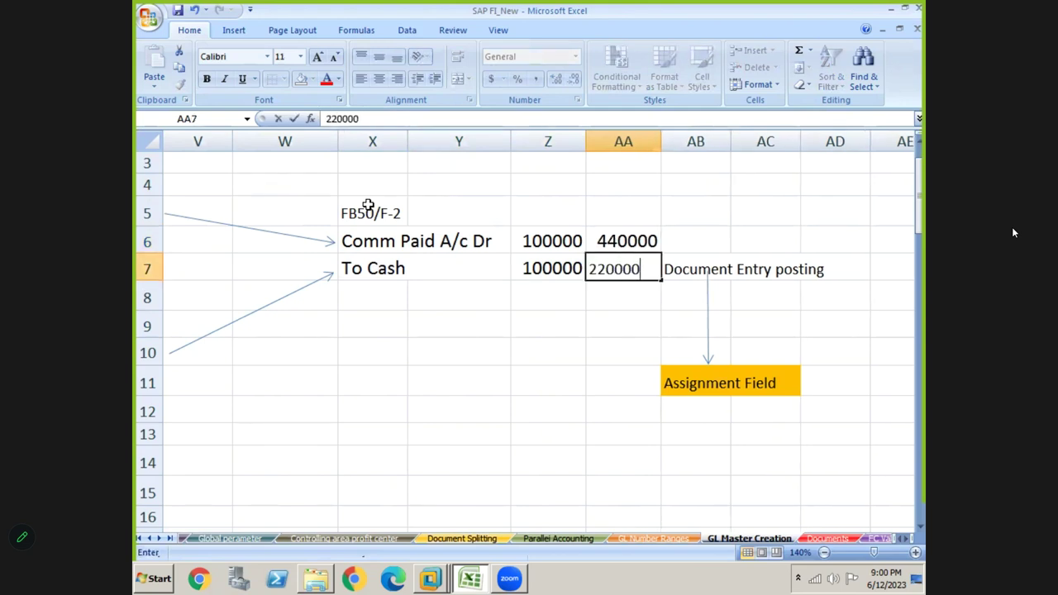
key(Return)
drag(374, 241, 623, 269)
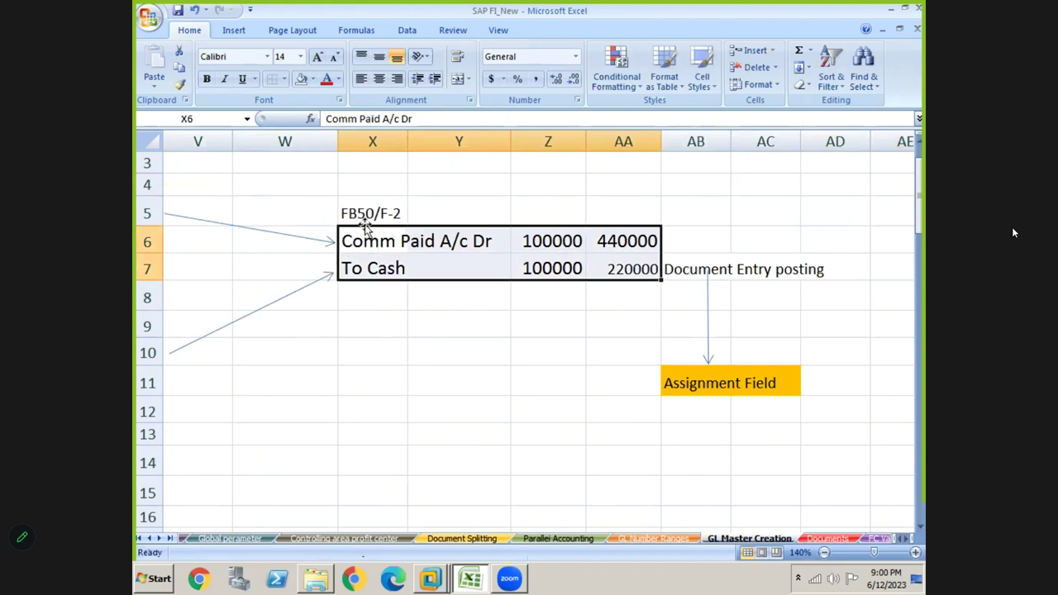
Step: Correct the transaction code label in X5 to FB50/F-02
click(385, 215)
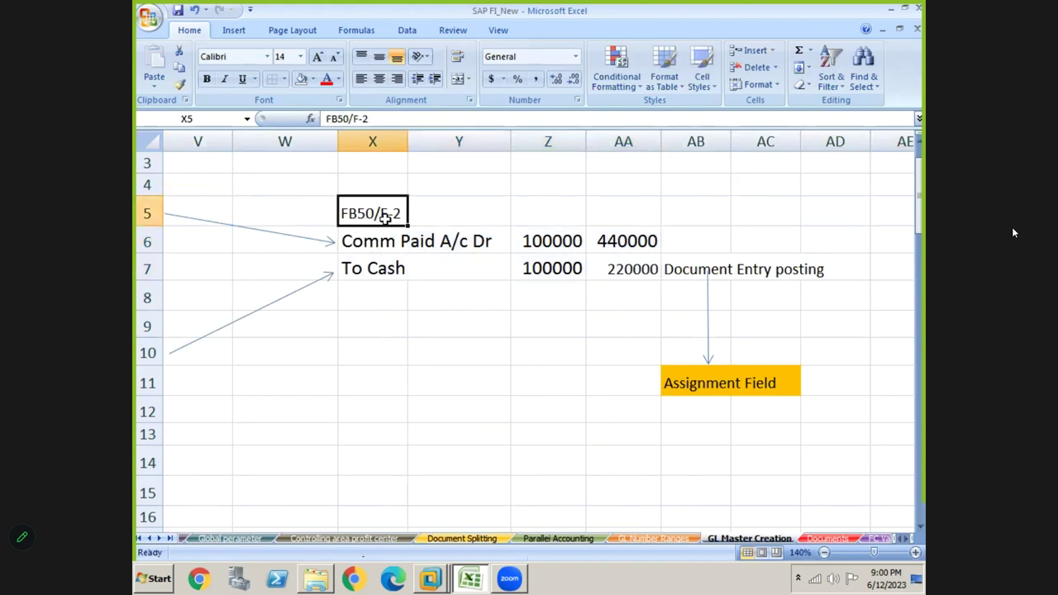
click(364, 120)
text(0)
key(Return)
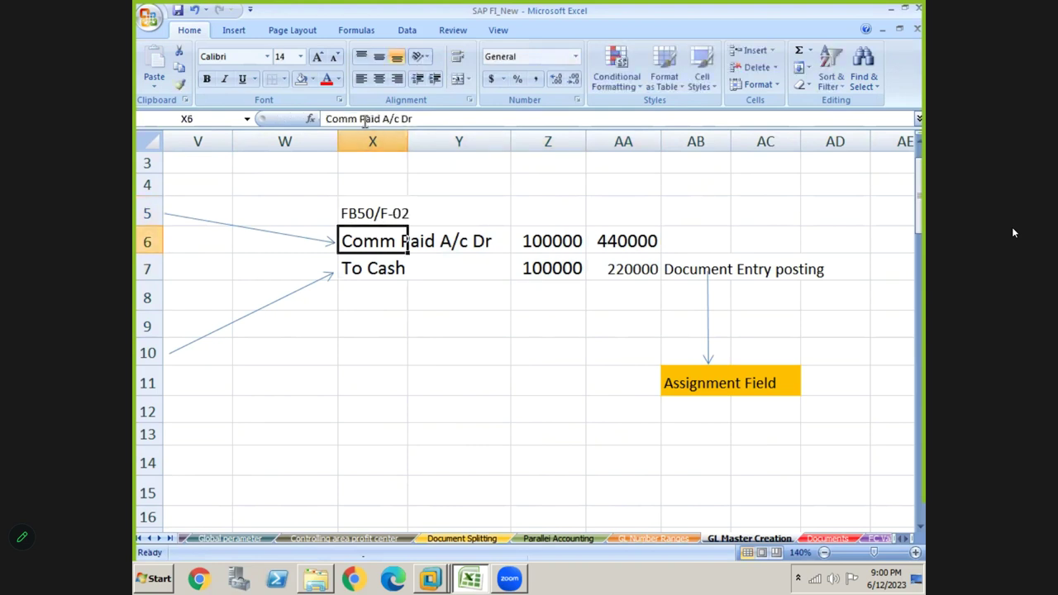
key(Down)
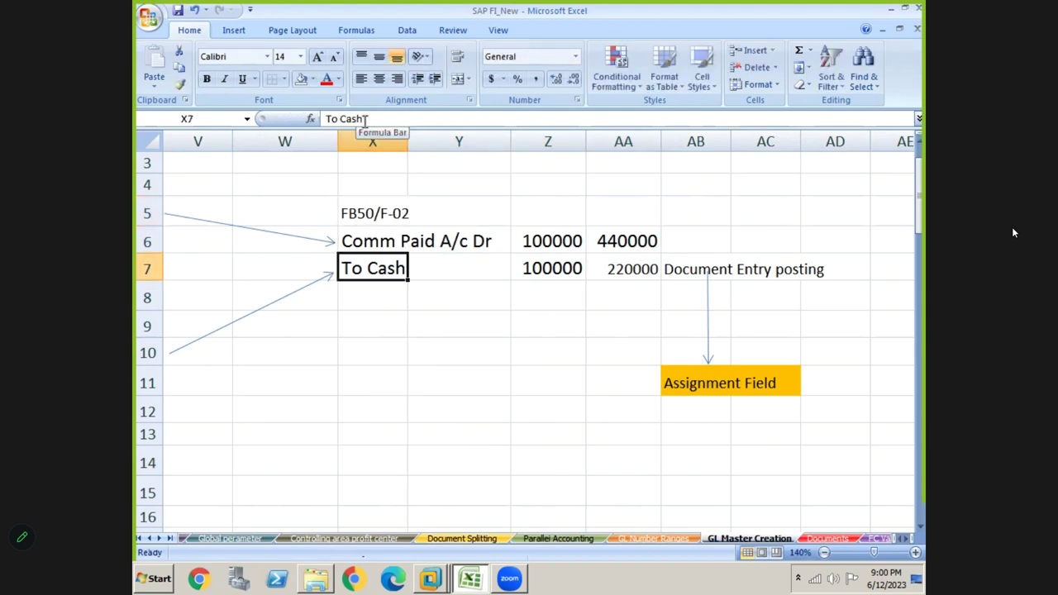
Step: Review the commission receivable posting and GL incoming payment entries in Q13:U19, including their account codes and transaction codes
key(Left)
key(Left)
key(Left)
key(Left)
key(Left)
key(Left)
key(Left)
key(Down)
key(Down)
key(Down)
key(Down)
key(Down)
key(Down)
key(Down)
key(Down)
key(Down)
key(Down)
key(Down)
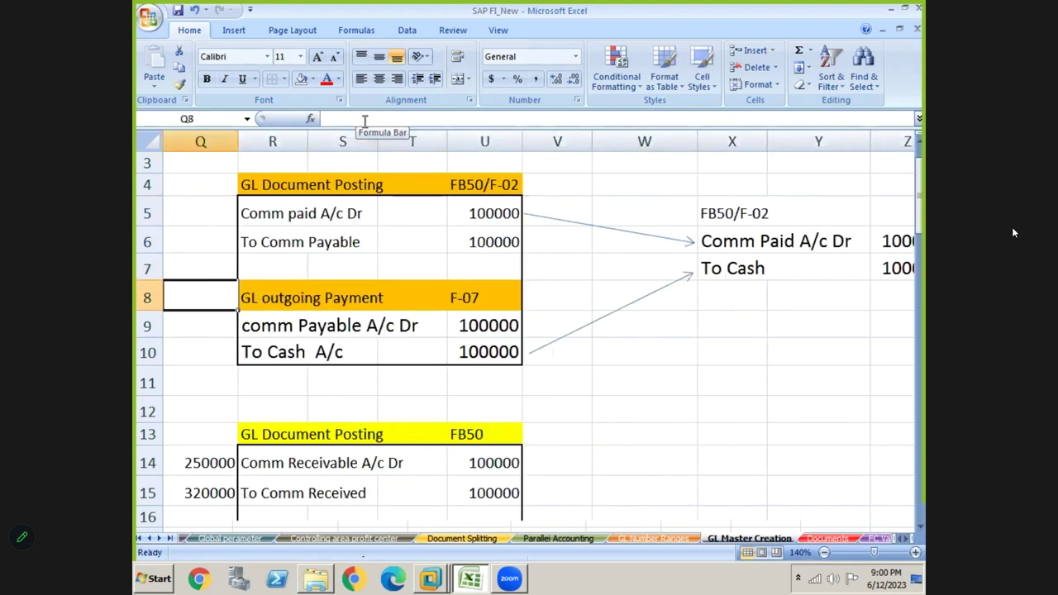
key(Down)
key(Down)
key(Down)
key(Down)
key(Down)
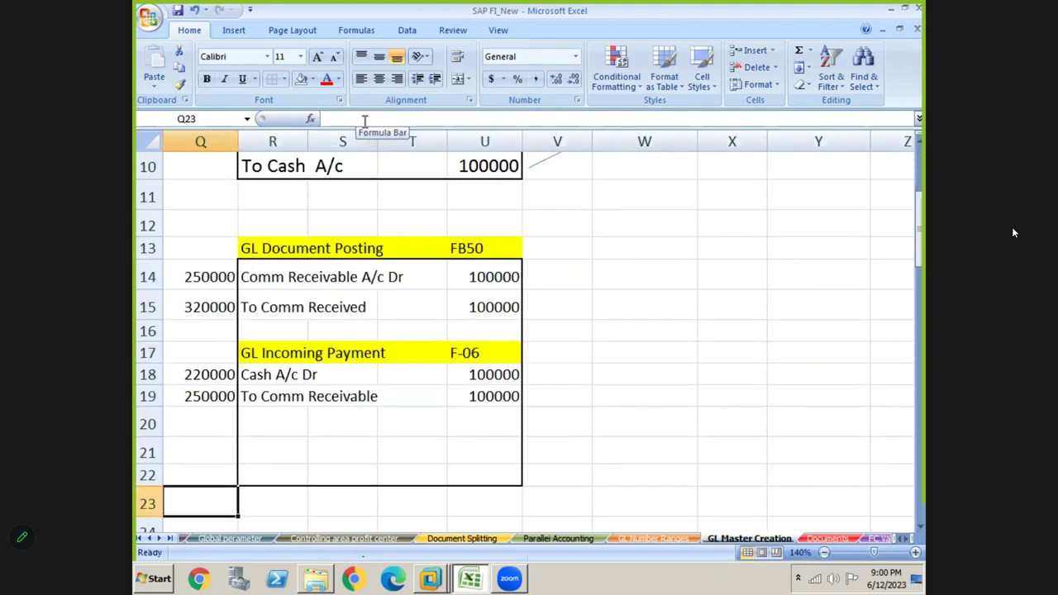
Step: Enter the debit line Cash A/c Dr in Y15, beside the commission receivable entries
click(673, 293)
key(Right)
key(Right)
key(Right)
key(Right)
key(Right)
key(Right)
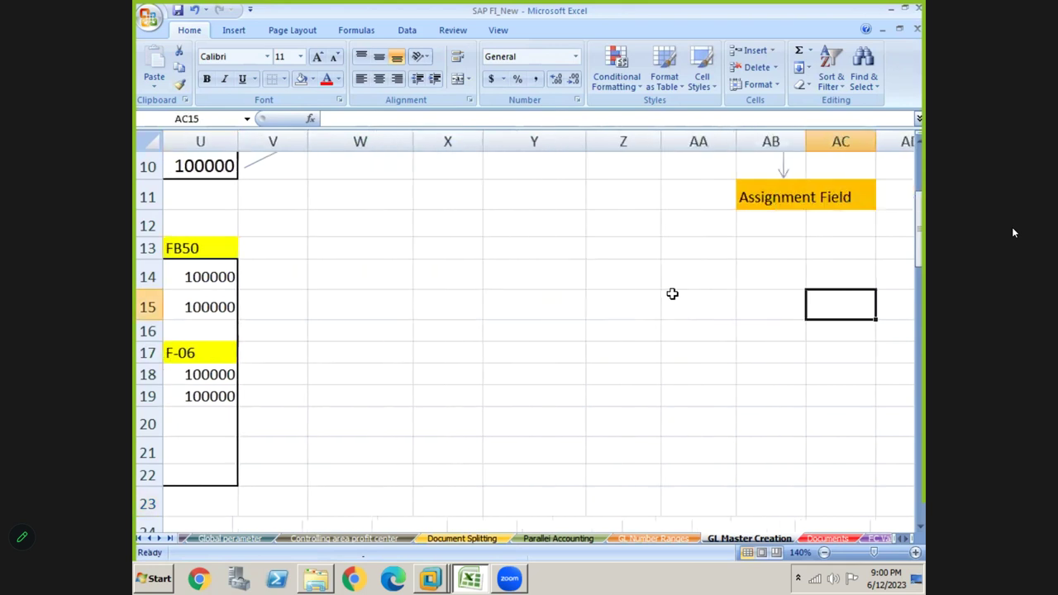
click(532, 307)
text(caSH)
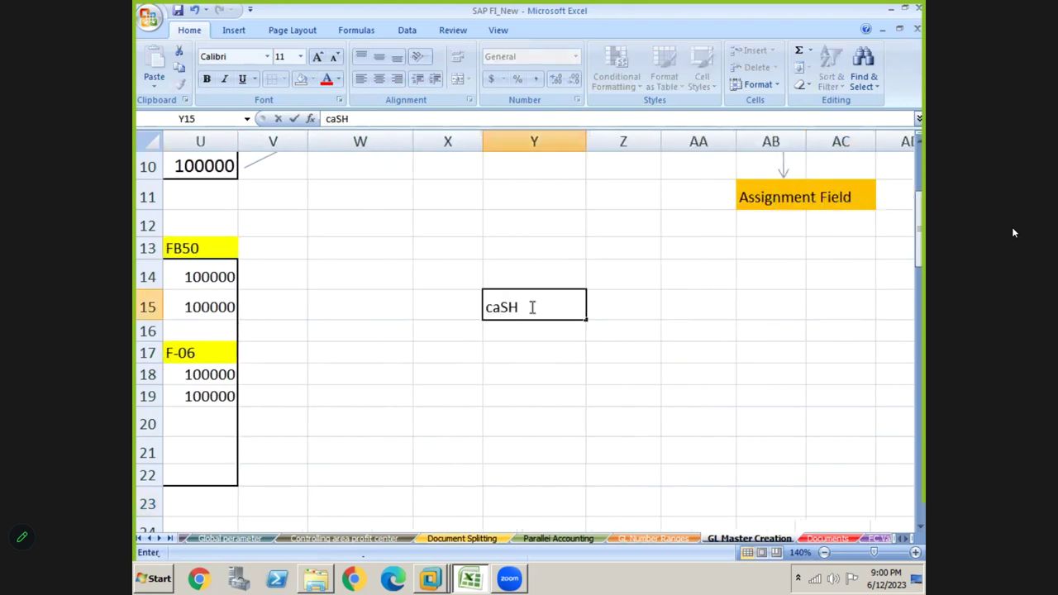
key(BackSpace)
key(BackSpace)
key(BackSpace)
key(BackSpace)
key(BackSpace)
text(Cash A/c Dr)
key(Return)
Step: Enter the credit line To Comm Received in Y16, below the Cash line
text(To Comm rEcev)
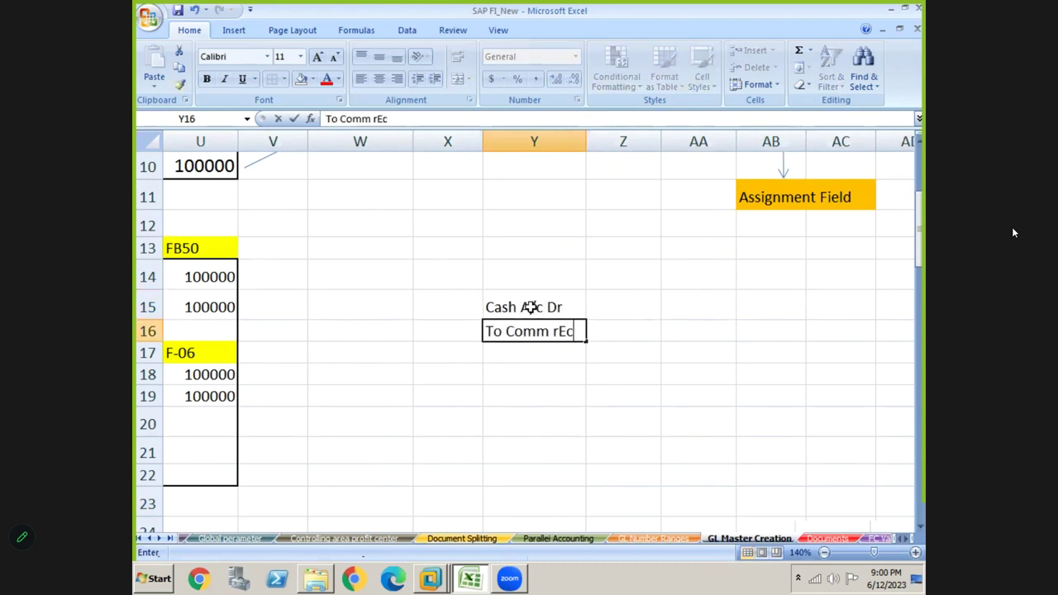
key(BackSpace)
key(BackSpace)
key(BackSpace)
key(BackSpace)
text(E)
key(BackSpace)
key(BackSpace)
text(Recieved)
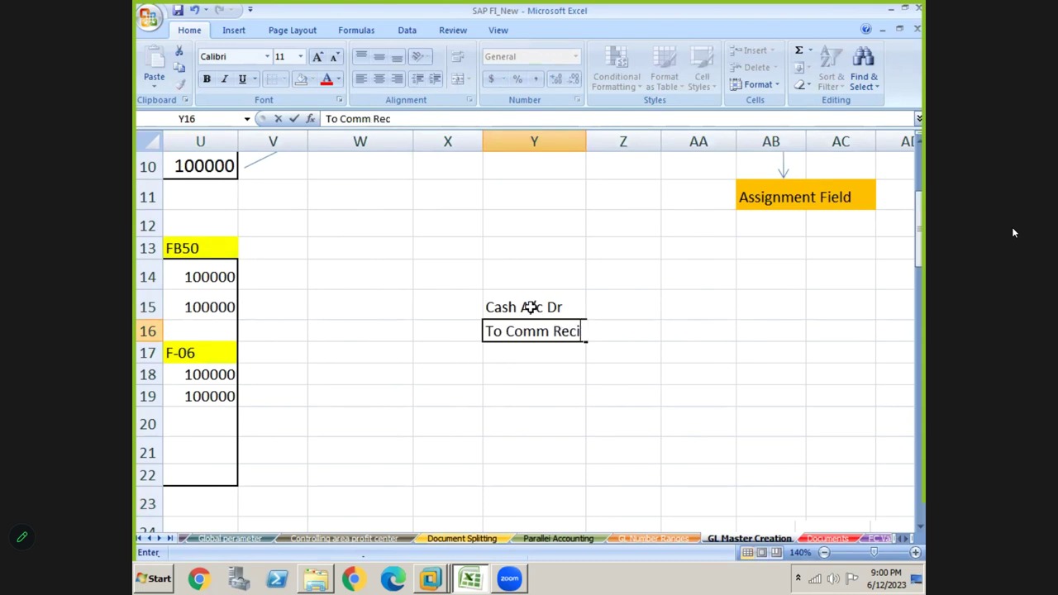
key(Return)
Step: Enter the amount 120000 in AA15 for the Cash line and in AA16 for the Comm Received line
key(Up)
key(Up)
key(Down)
key(Up)
key(Right)
key(Right)
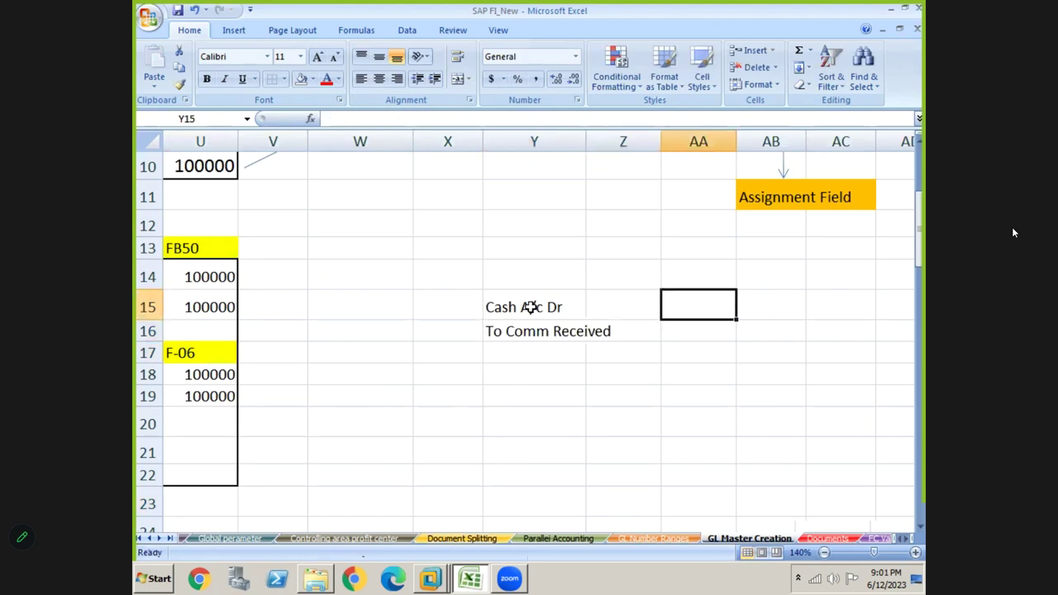
text(20)
key(BackSpace)
key(BackSpace)
text(120000)
key(Return)
text(12)
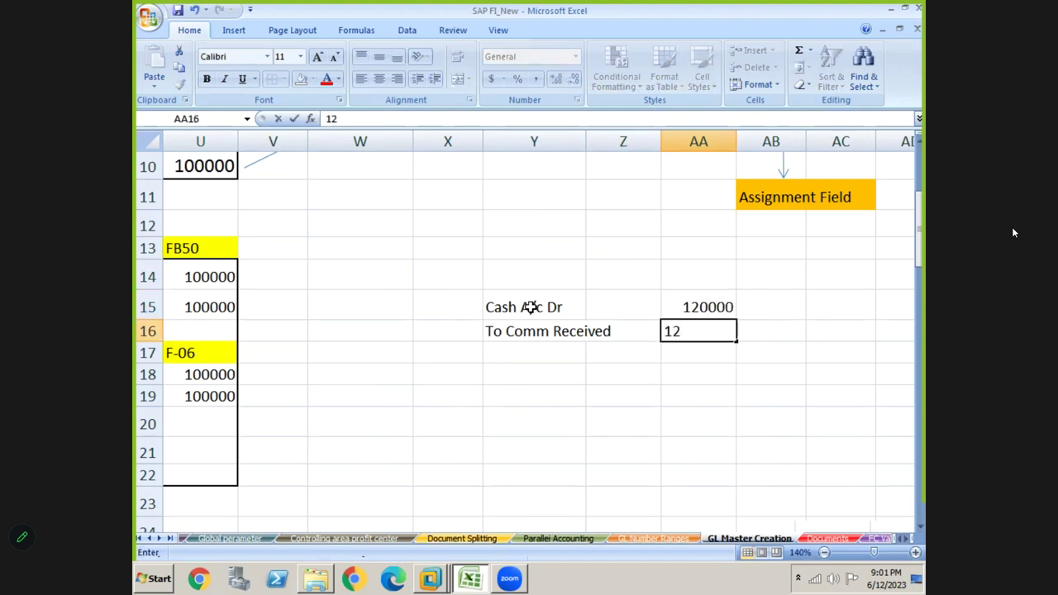
text(0000)
key(Return)
key(Up)
key(Right)
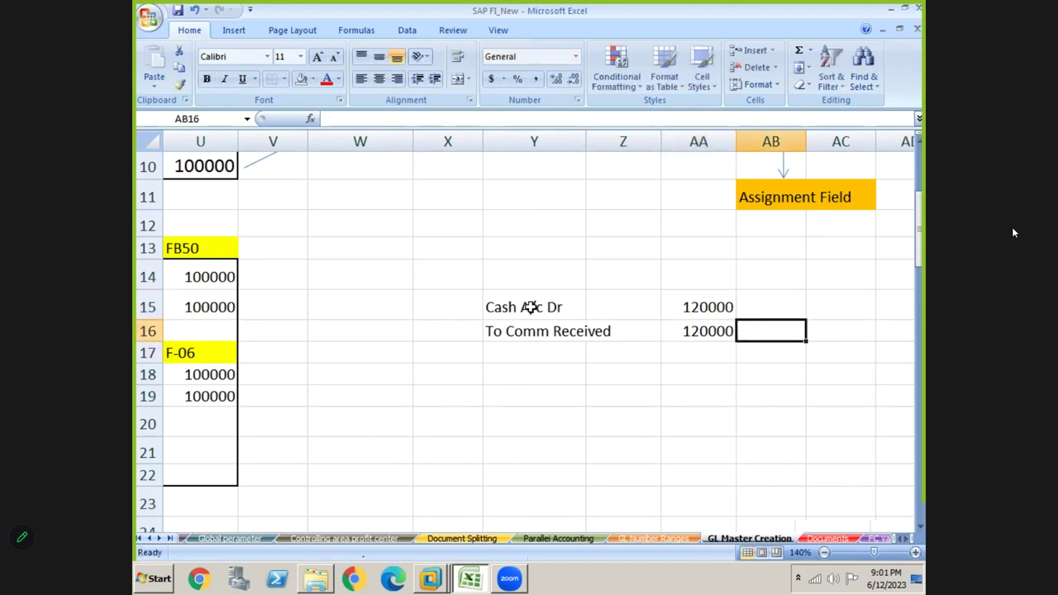
Step: Apply a thick box border around the direct cash receipt entry in Y15:AA16
key(Right)
key(Right)
click(447, 304)
key(shift+Right)
key(shift+Right)
key(shift+Down)
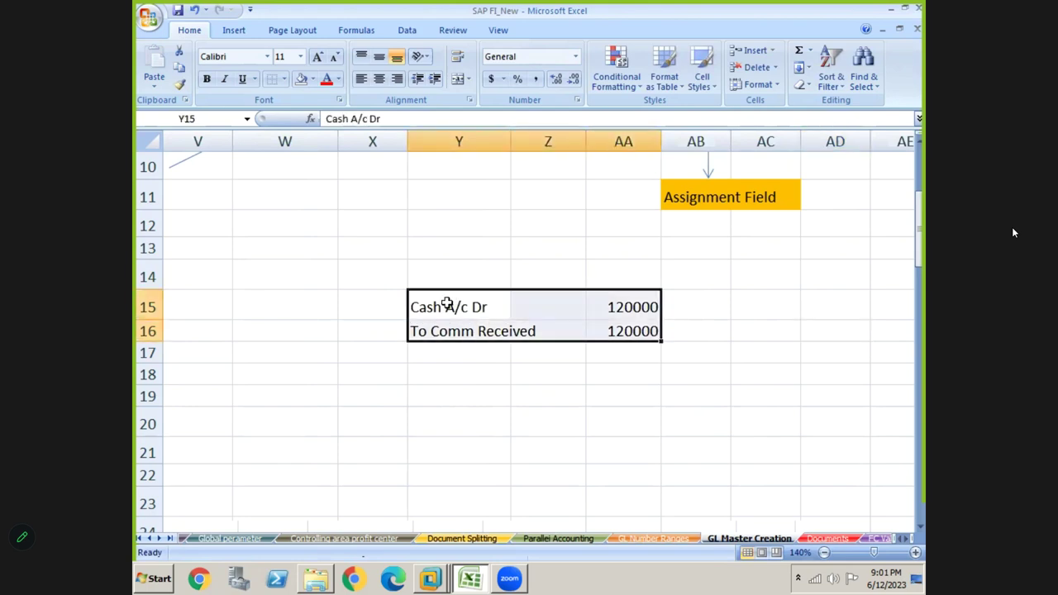
click(284, 80)
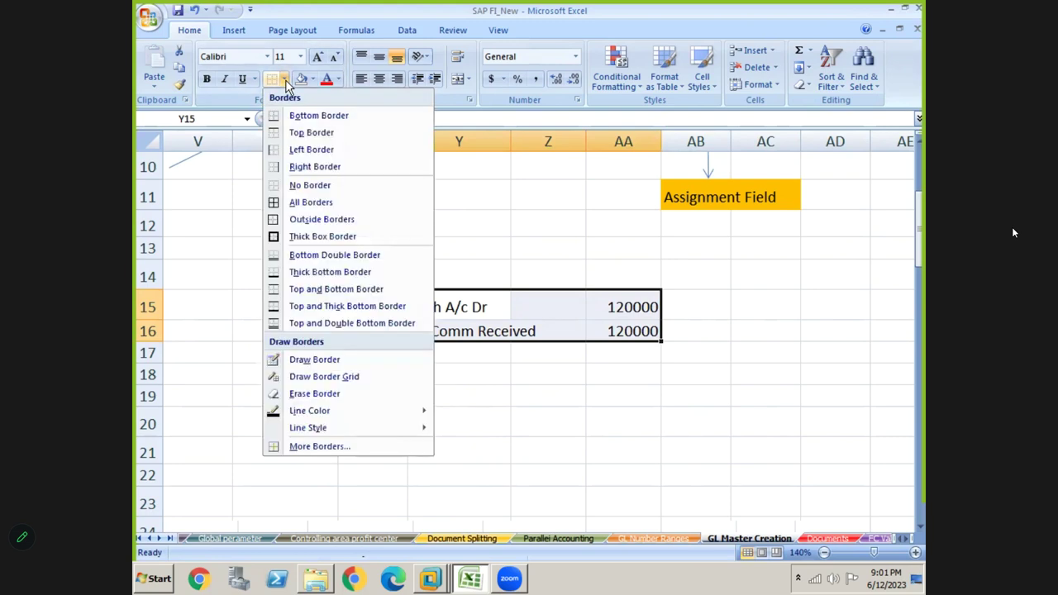
click(322, 237)
Step: Label the direct cash receipt entry with the transaction codes FB50/F-02 in Y14
click(448, 285)
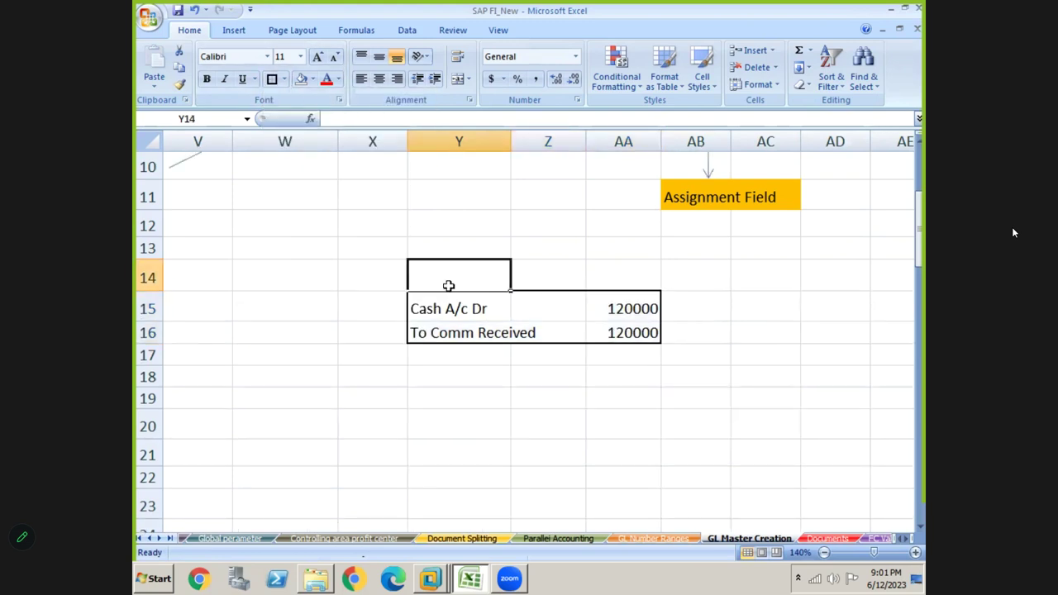
text(FB0)
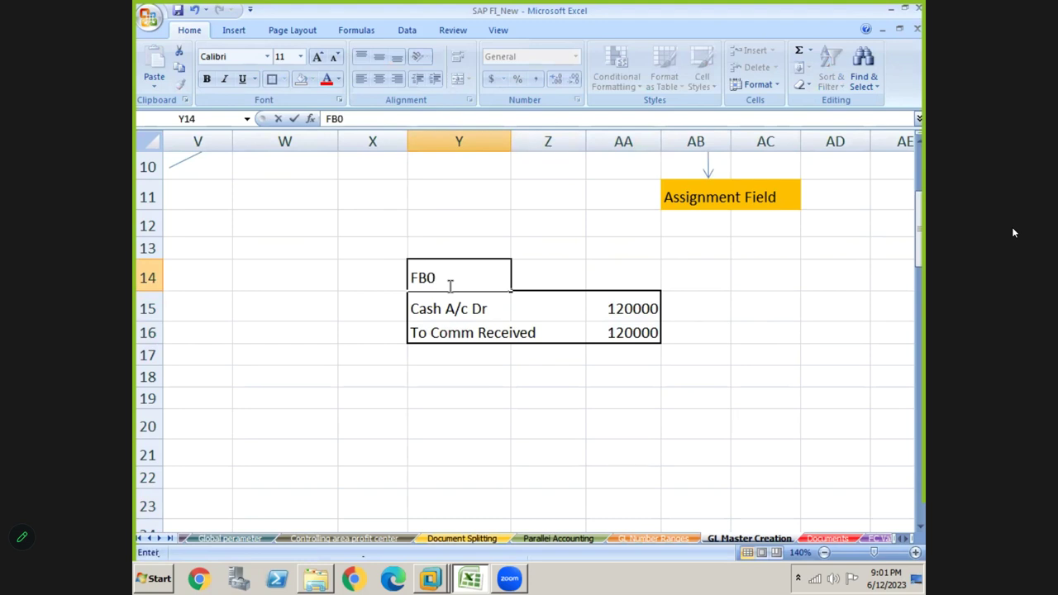
key(BackSpace)
text(50/F-02)
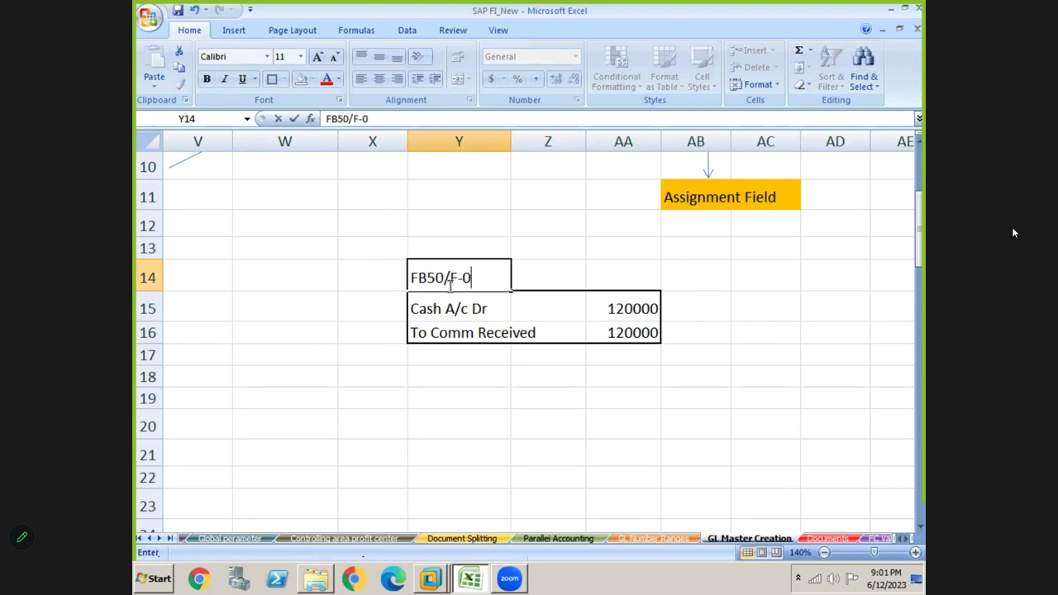
key(Return)
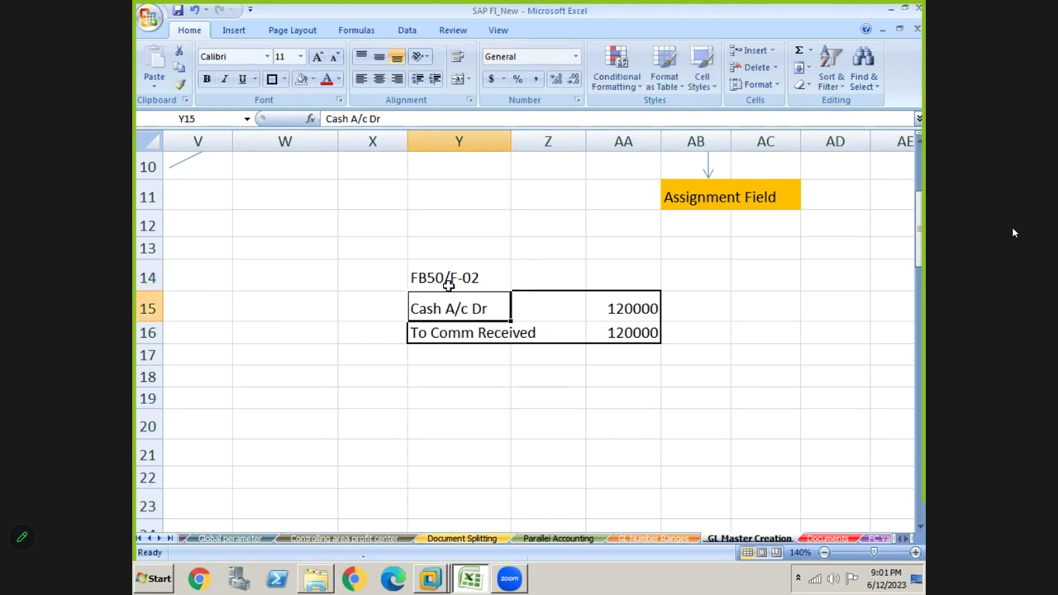
Step: Review the transaction list starting in column A, from GL master functions through document postings and payments to the reversal posting section
key(Left)
key(Left)
key(Left)
key(Left)
key(Left)
key(Left)
key(Left)
key(Left)
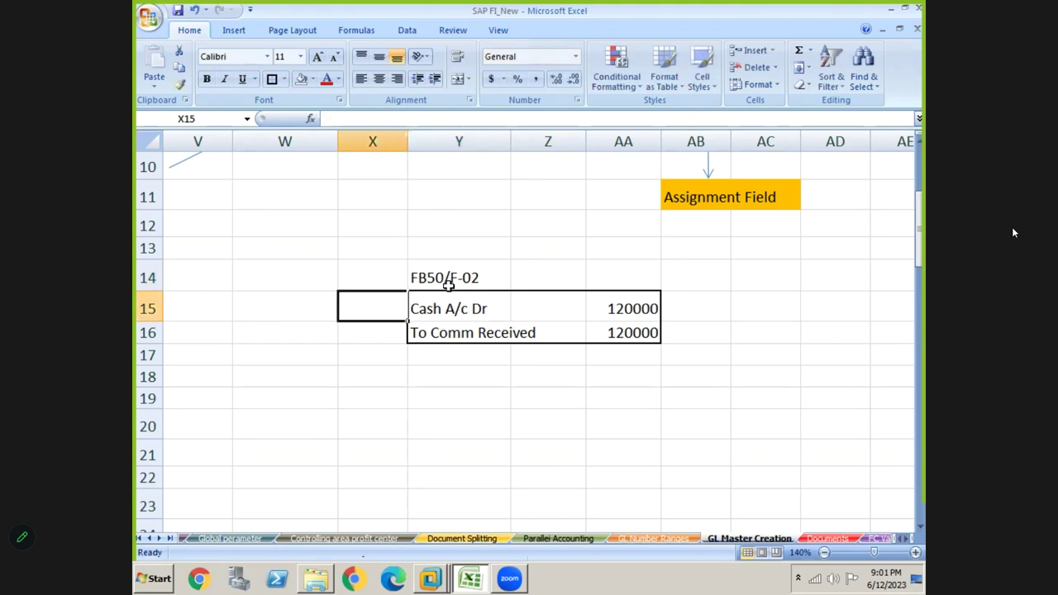
key(Left)
key(Left)
key(Left)
key(Left)
key(Left)
key(Left)
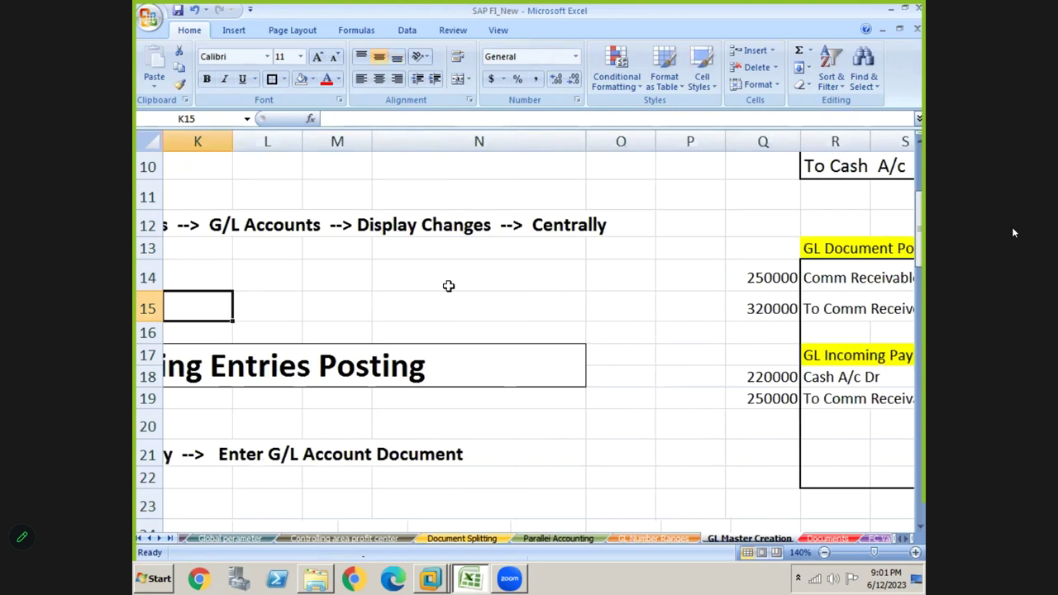
key(Left)
key(Left)
key(Left)
key(Left)
key(Left)
key(Left)
key(Left)
key(Left)
key(Left)
key(Left)
key(Down)
key(Down)
key(Down)
key(Down)
key(Down)
key(Down)
key(Down)
key(Down)
key(Down)
key(Down)
key(Down)
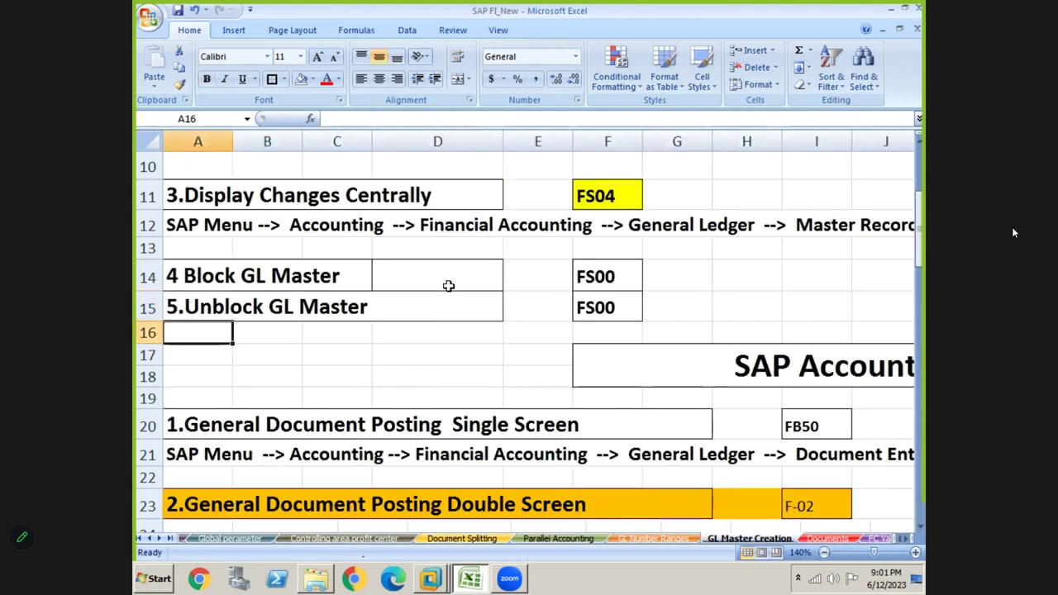
key(Down)
key(Down)
key(Down)
key(Down)
key(Down)
key(Down)
key(Down)
key(Down)
key(Down)
key(Down)
key(Down)
key(Down)
key(Down)
key(Down)
key(Down)
key(Down)
key(Down)
key(Down)
key(Down)
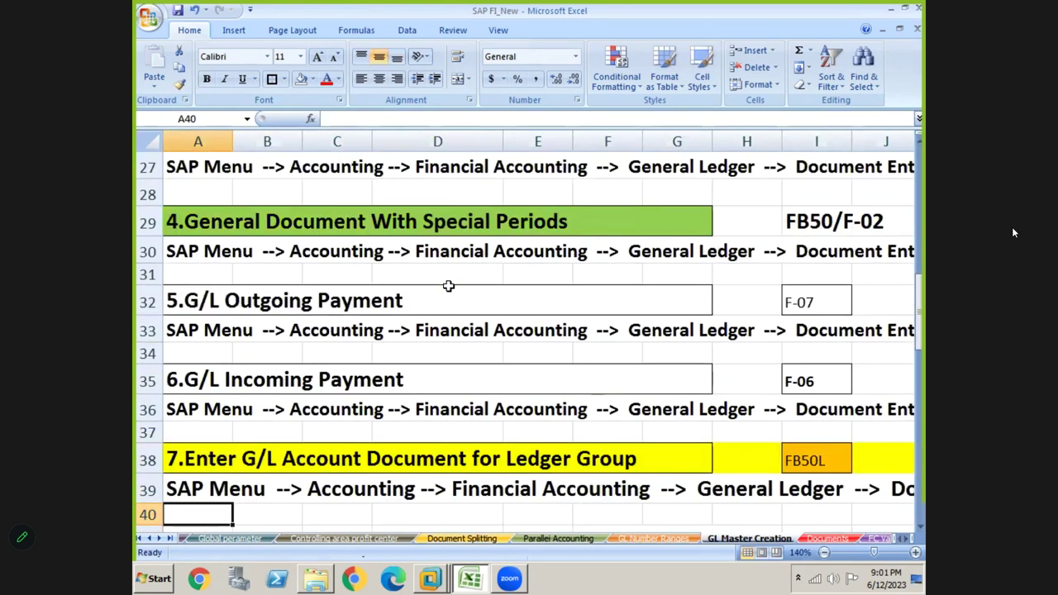
key(Down)
key(Up)
key(Up)
key(Up)
key(Up)
key(Up)
key(Up)
key(Up)
key(Up)
key(Up)
key(Up)
key(Up)
key(Up)
key(Up)
key(Up)
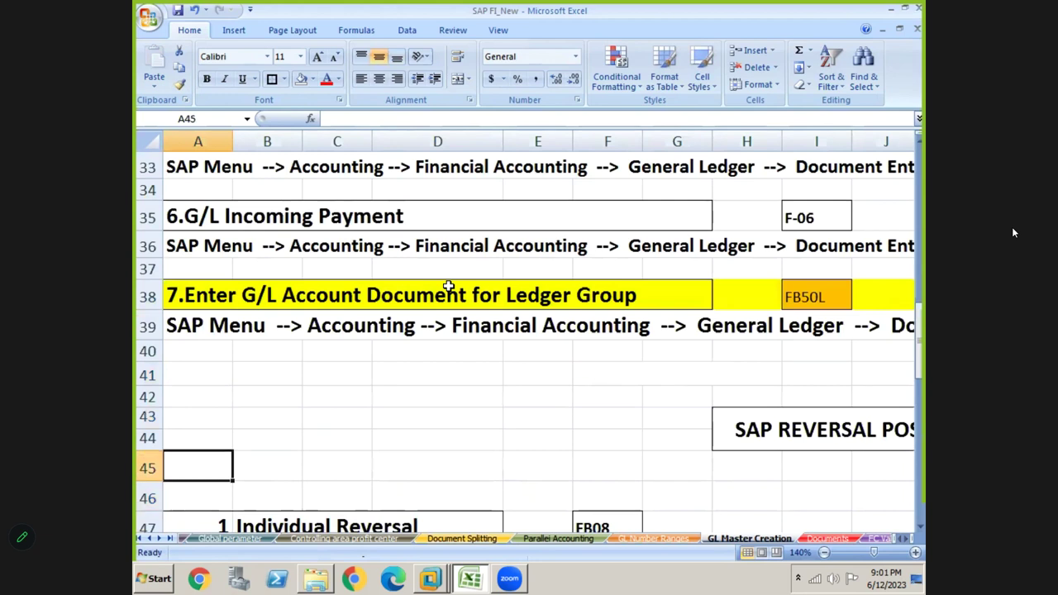
Step: Review the general ledger document posting transactions in column A, from single-screen posting to the ledger-group document
key(Up)
key(Up)
key(Up)
key(Up)
key(Up)
key(Up)
key(Up)
key(Up)
key(Up)
key(Up)
key(Up)
key(Up)
key(Up)
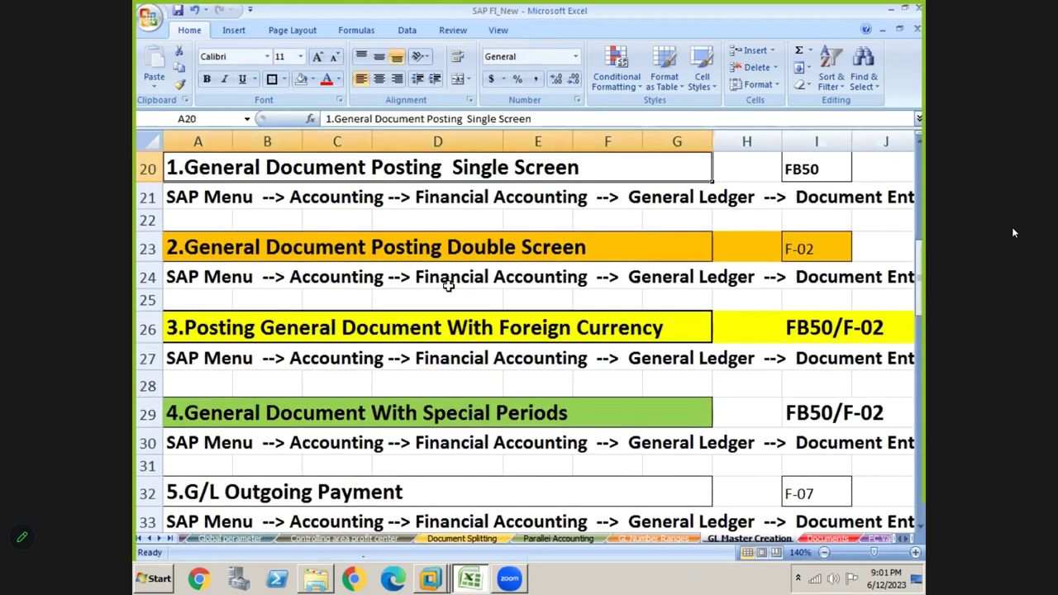
key(Down)
key(Down)
key(Down)
key(Down)
key(Down)
key(Down)
key(Down)
key(Down)
key(Down)
key(Down)
key(Down)
key(Down)
key(Down)
key(Down)
key(Down)
key(Down)
key(Down)
key(Down)
key(Down)
key(Down)
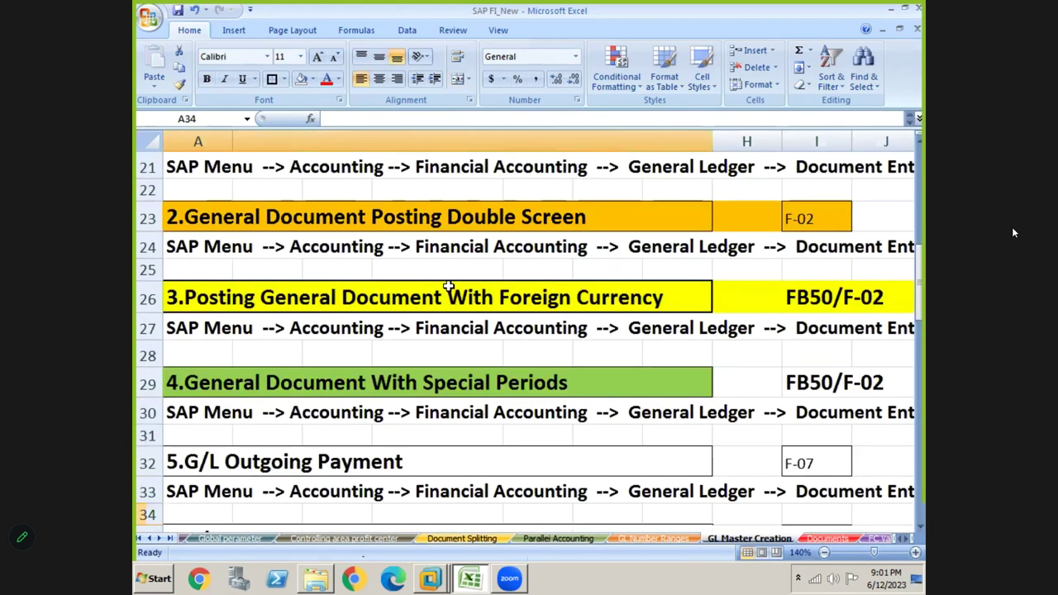
Step: Examine the four reversal transactions in rows 47 to 57, from Individual Reversal to Cleared Item Reversal
scroll(448, 286, down, 3)
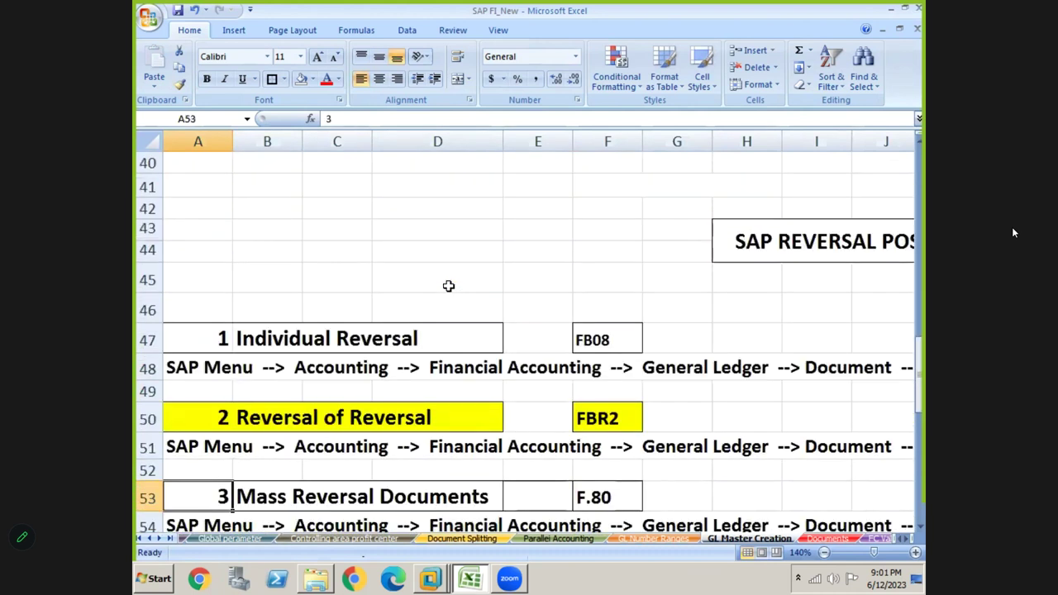
key(Right)
key(Right)
key(Right)
key(Right)
key(Right)
key(Right)
key(Down)
key(Down)
key(Down)
key(Down)
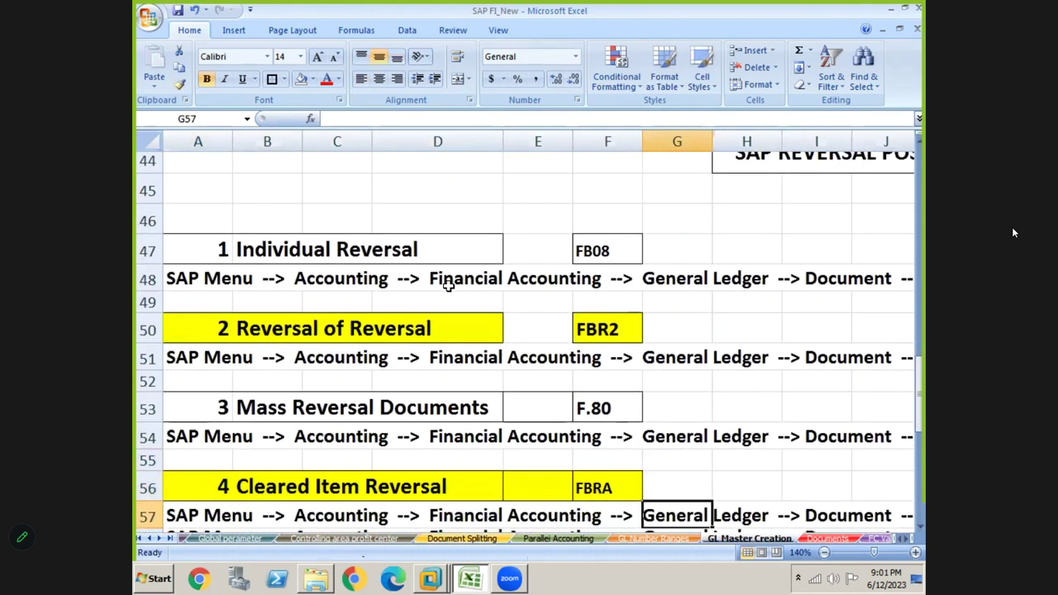
key(Down)
key(Down)
key(Up)
key(Up)
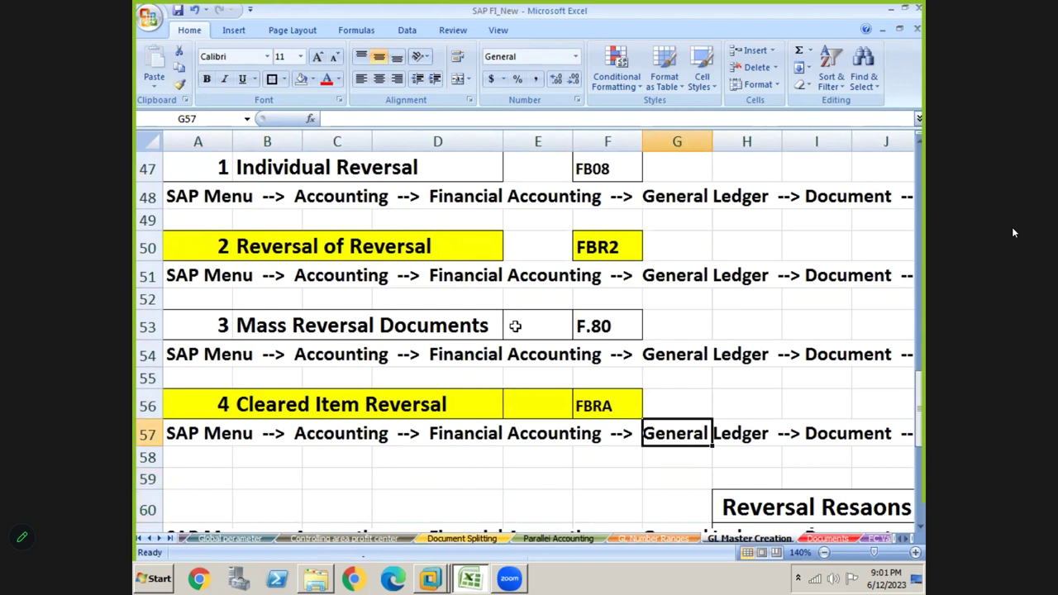
click(1014, 233)
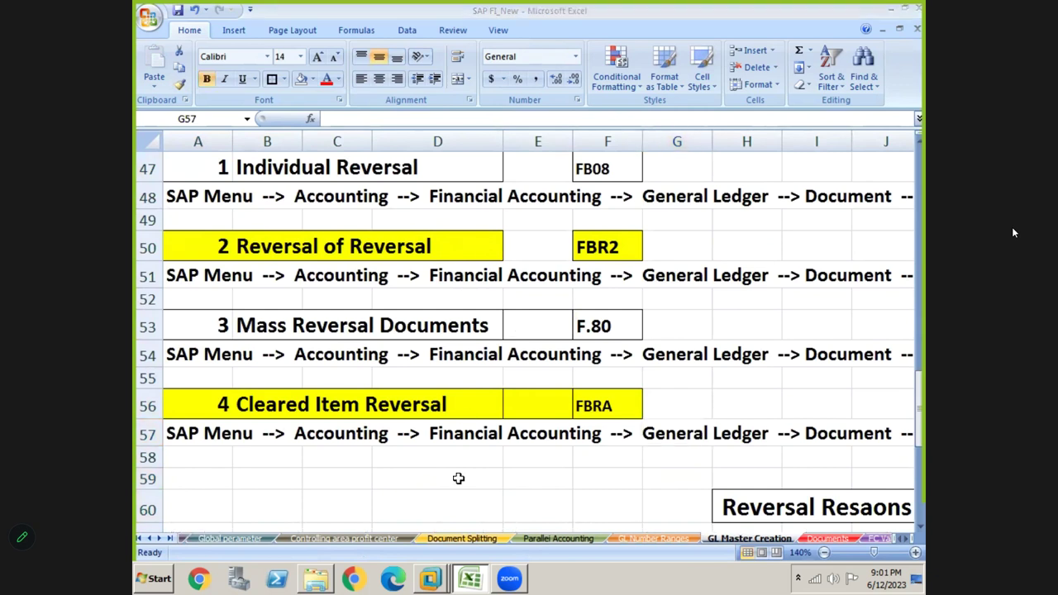
Step: Look back over the reversal transactions from the Reversal Reasons heading up to the SAP Reversal Posting heading at 130% zoom
click(824, 552)
click(697, 446)
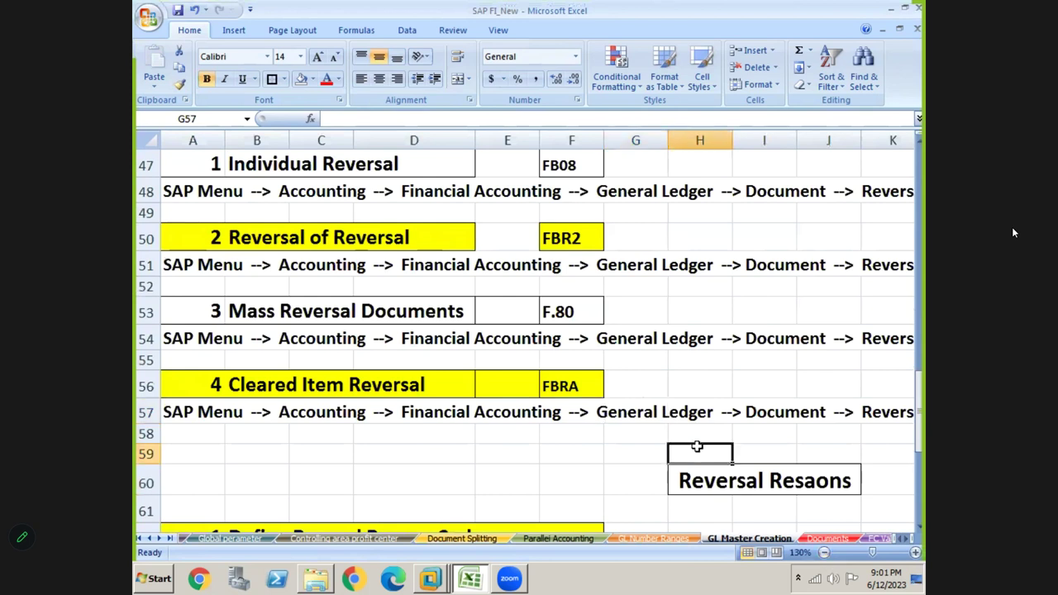
key(Up)
key(Up)
key(Up)
key(Up)
key(Up)
key(Up)
key(Up)
key(Up)
key(Up)
key(Up)
key(Up)
key(Up)
key(Up)
key(Up)
key(Up)
key(Up)
key(Up)
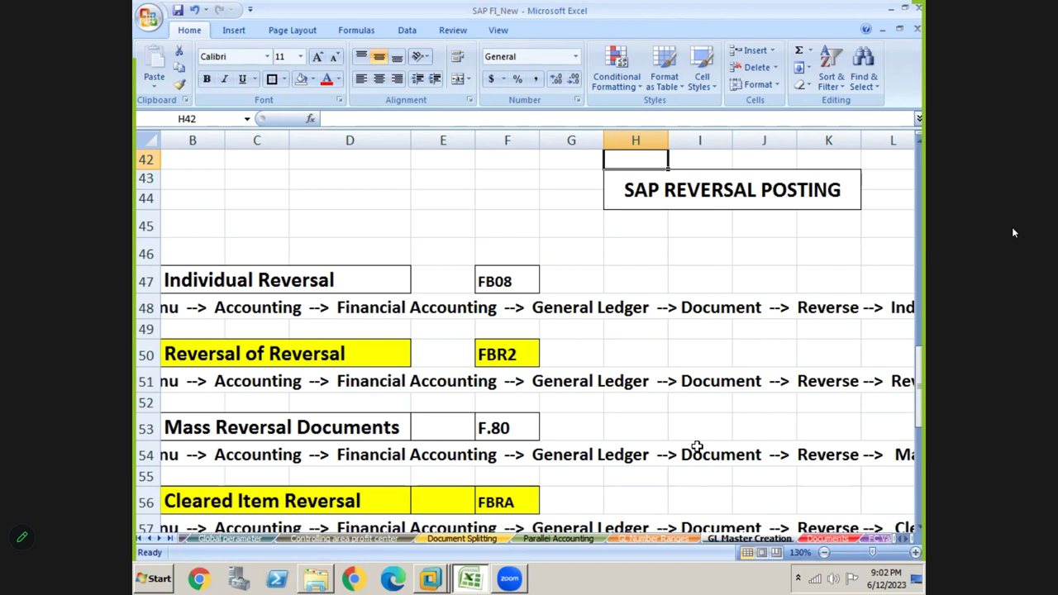
Step: Review the document posting transactions upward from the ledger-group entry to General Document Posting Single Screen
key(Up)
key(Up)
key(Up)
key(Up)
key(Up)
key(Up)
key(Up)
key(Up)
key(Up)
key(Up)
key(Up)
key(Up)
key(Up)
key(Up)
key(Up)
key(Up)
key(Up)
key(Up)
key(Up)
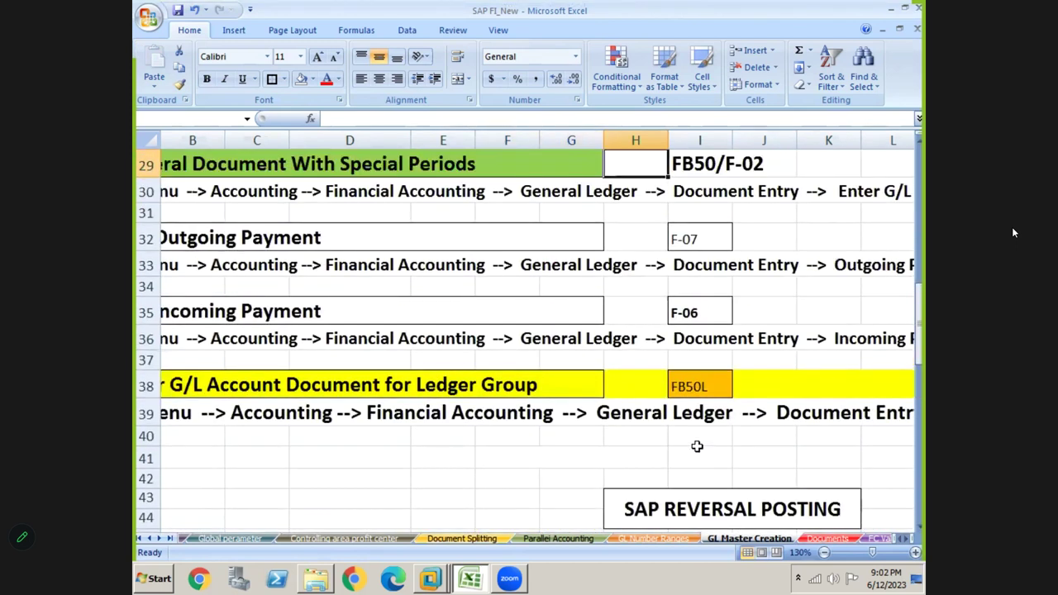
key(Up)
key(Up)
key(Up)
key(Up)
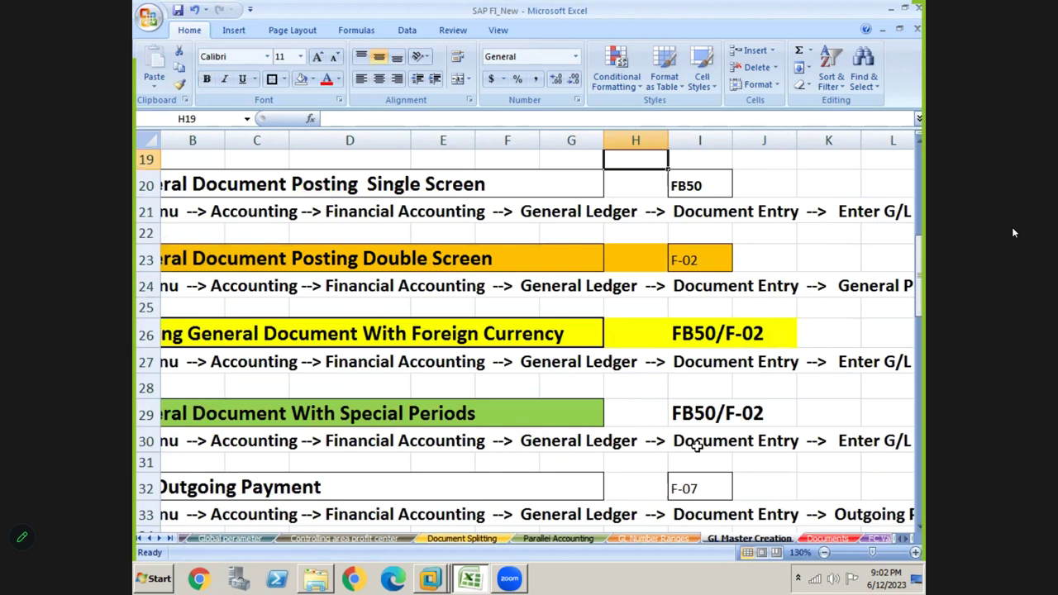
Step: Go through the posting transactions again downward from General Document Posting Single Screen past G/L Outgoing Payment
key(Down)
key(Down)
key(Down)
key(Down)
key(Down)
key(Down)
key(Down)
key(Down)
key(Down)
key(Down)
key(Down)
key(Down)
key(Down)
key(Down)
key(Down)
key(Down)
key(Down)
key(Down)
key(Down)
key(Down)
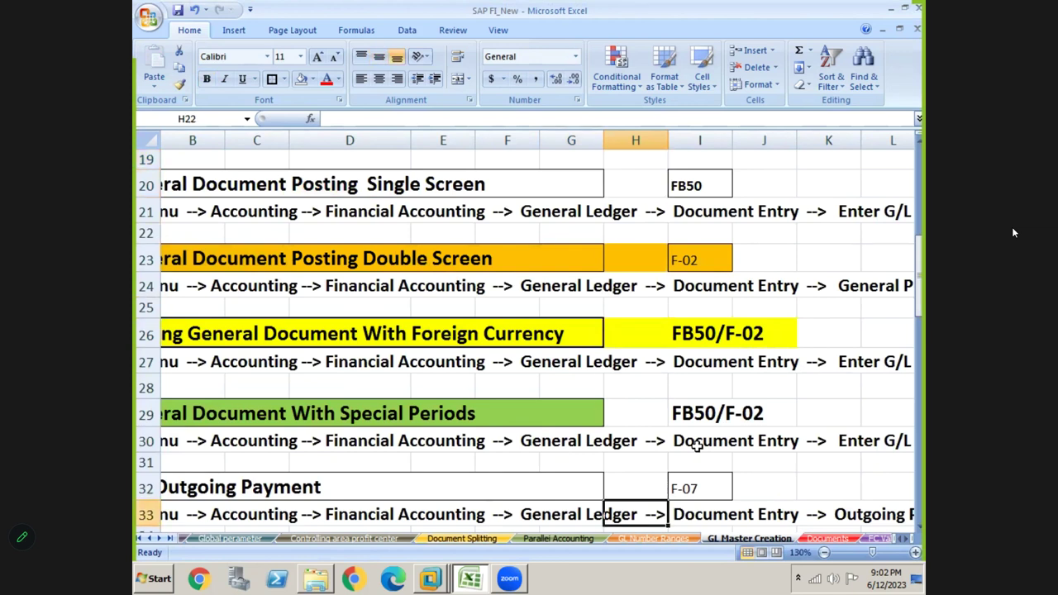
key(Down)
key(Down)
key(Down)
key(Down)
key(Down)
key(Down)
key(Down)
key(Down)
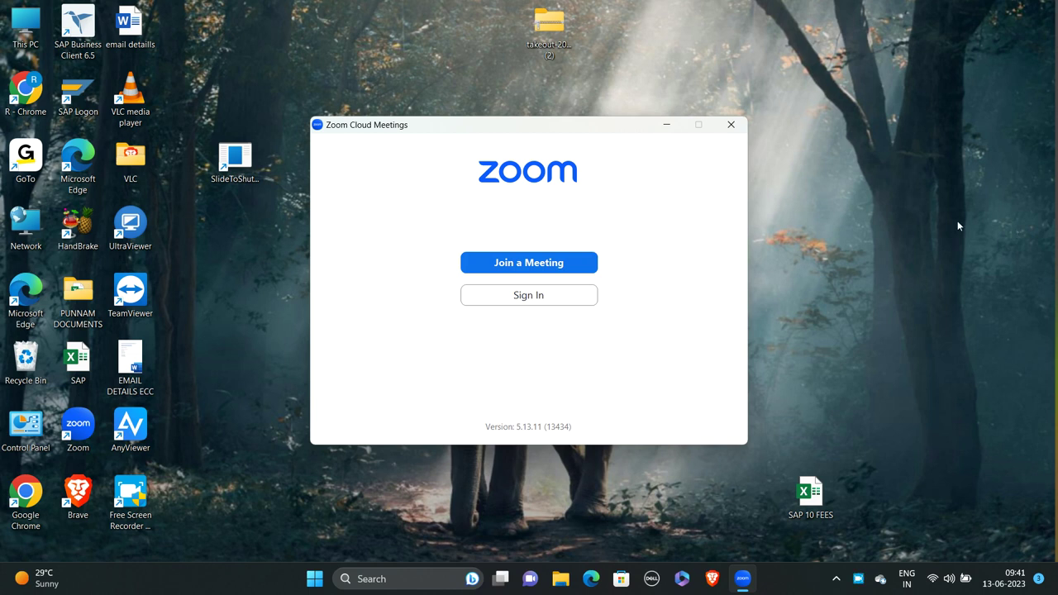
Step: Close the Zoom Cloud Meetings window and bring up the Free Screen Recorder window
click(730, 124)
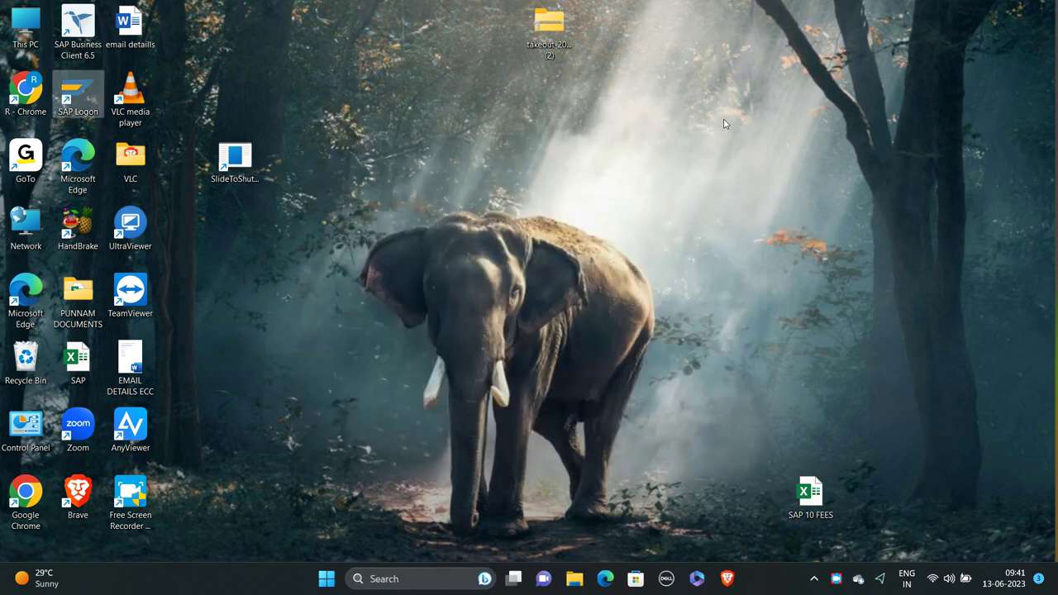
click(837, 578)
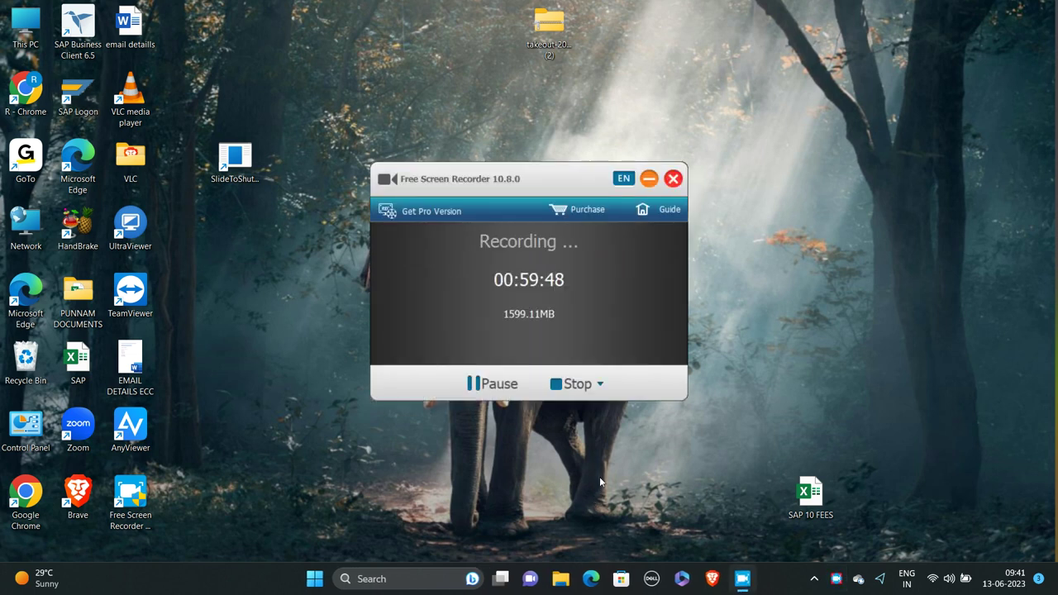